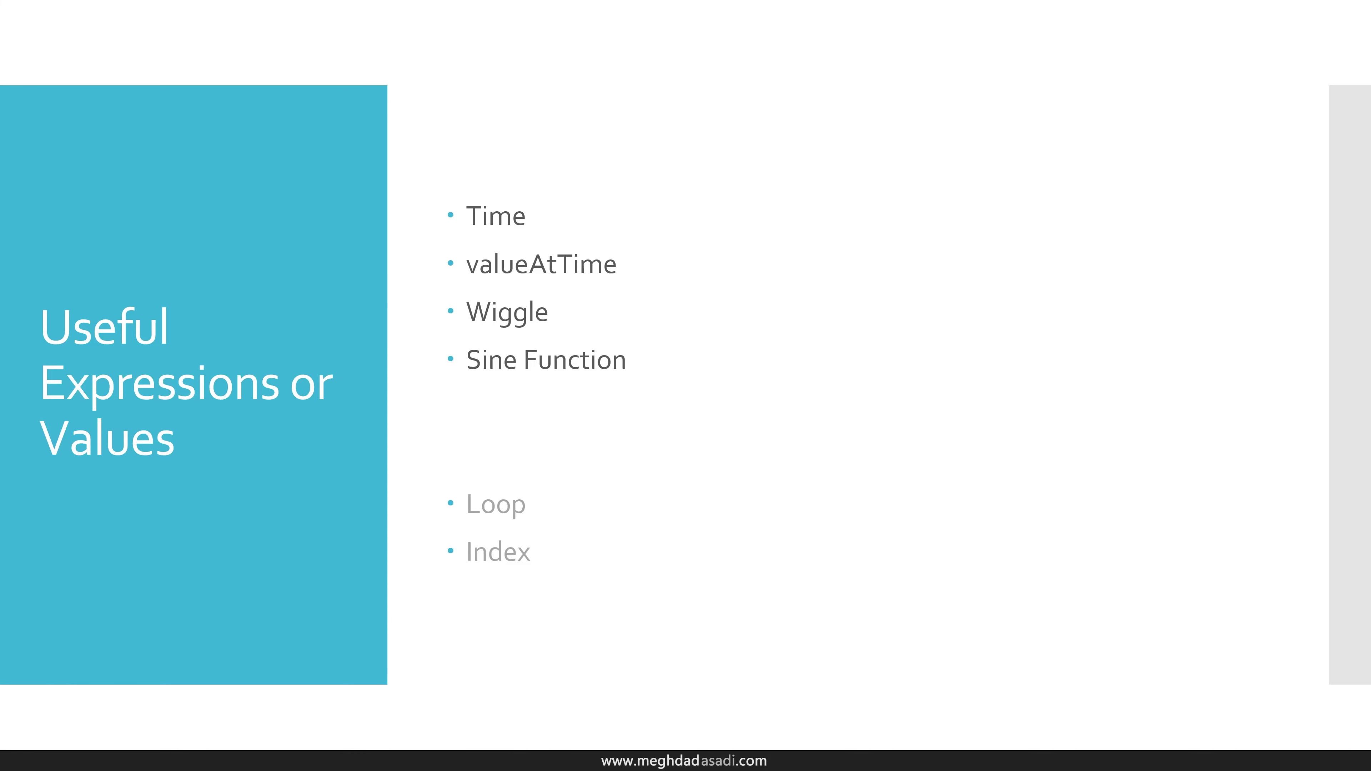
Switch to After Effects, select the "1- time" composition and bring its clock face into close view
key(alt+Tab)
key(alt+Tab)
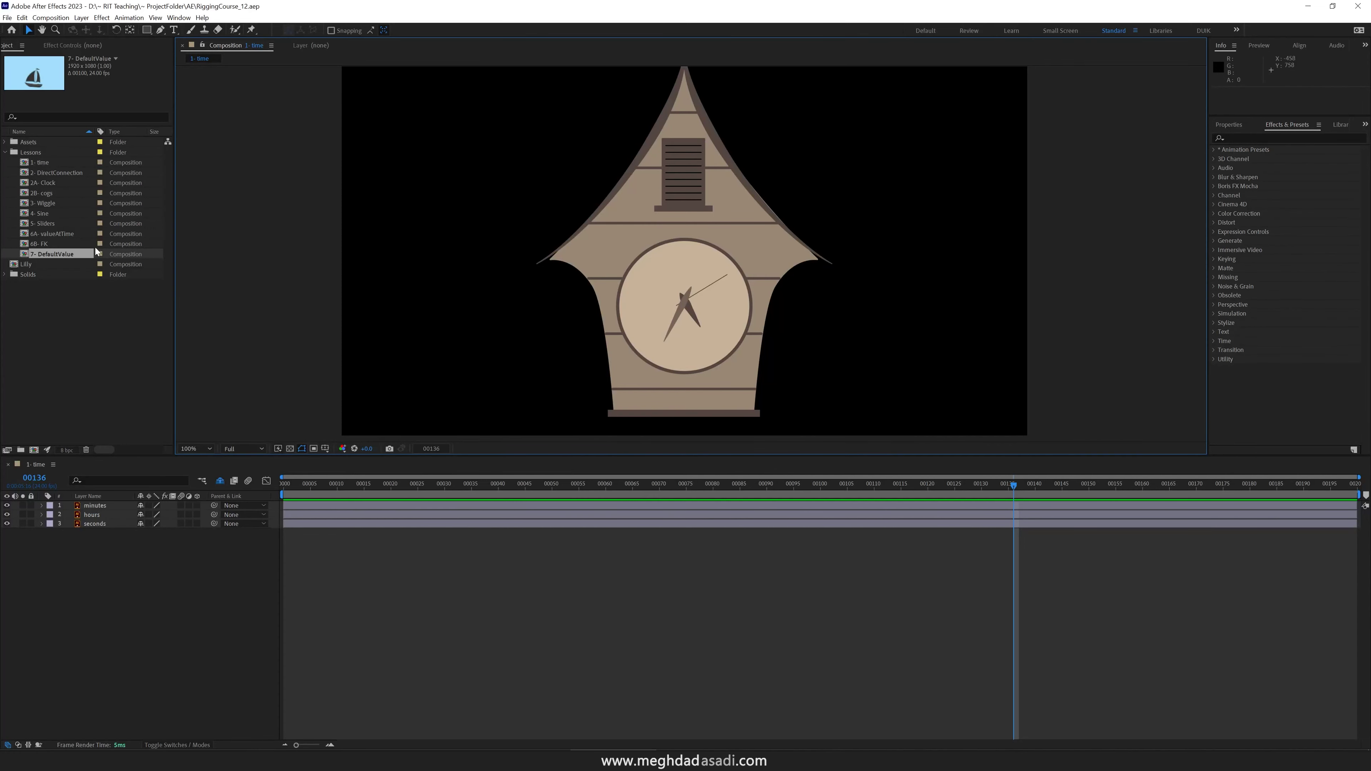
click(40, 164)
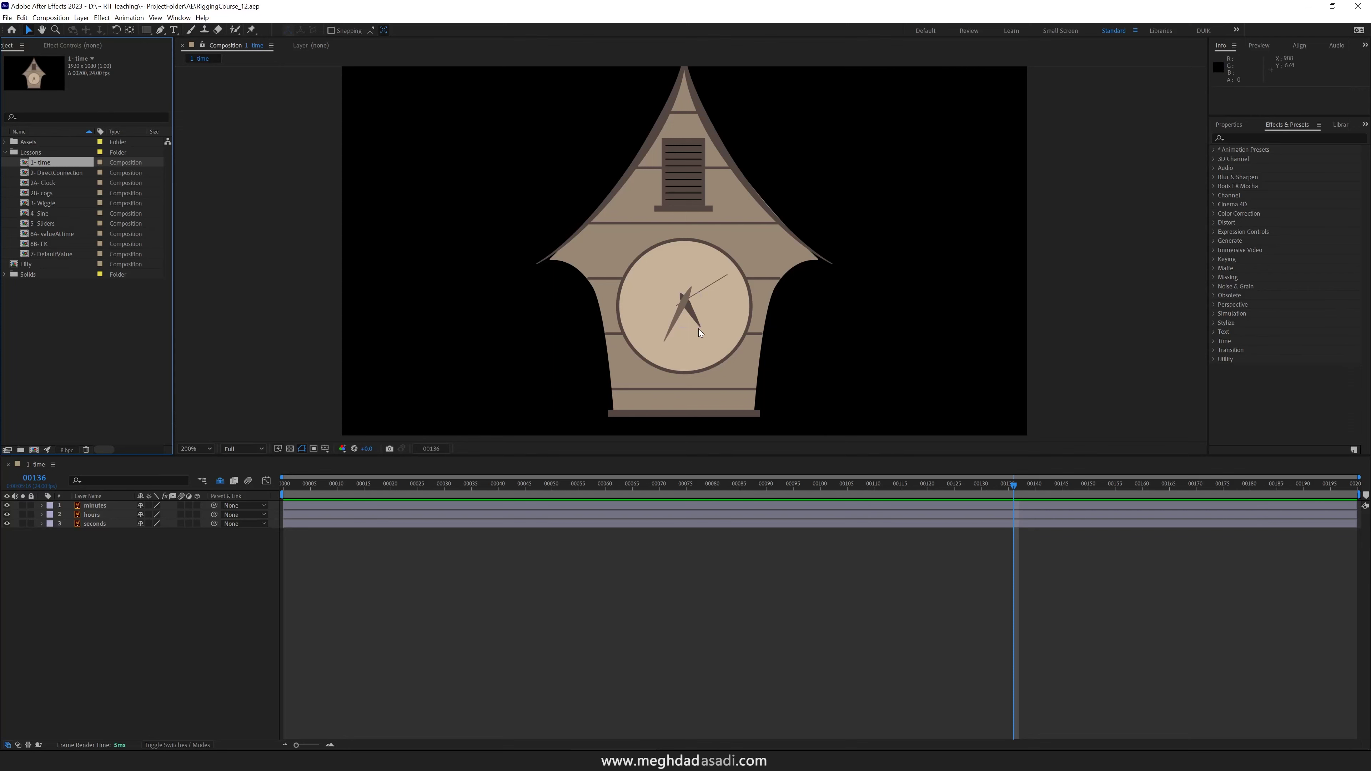
scroll(698, 329, up, 1)
key(space)
drag(582, 316, 555, 301)
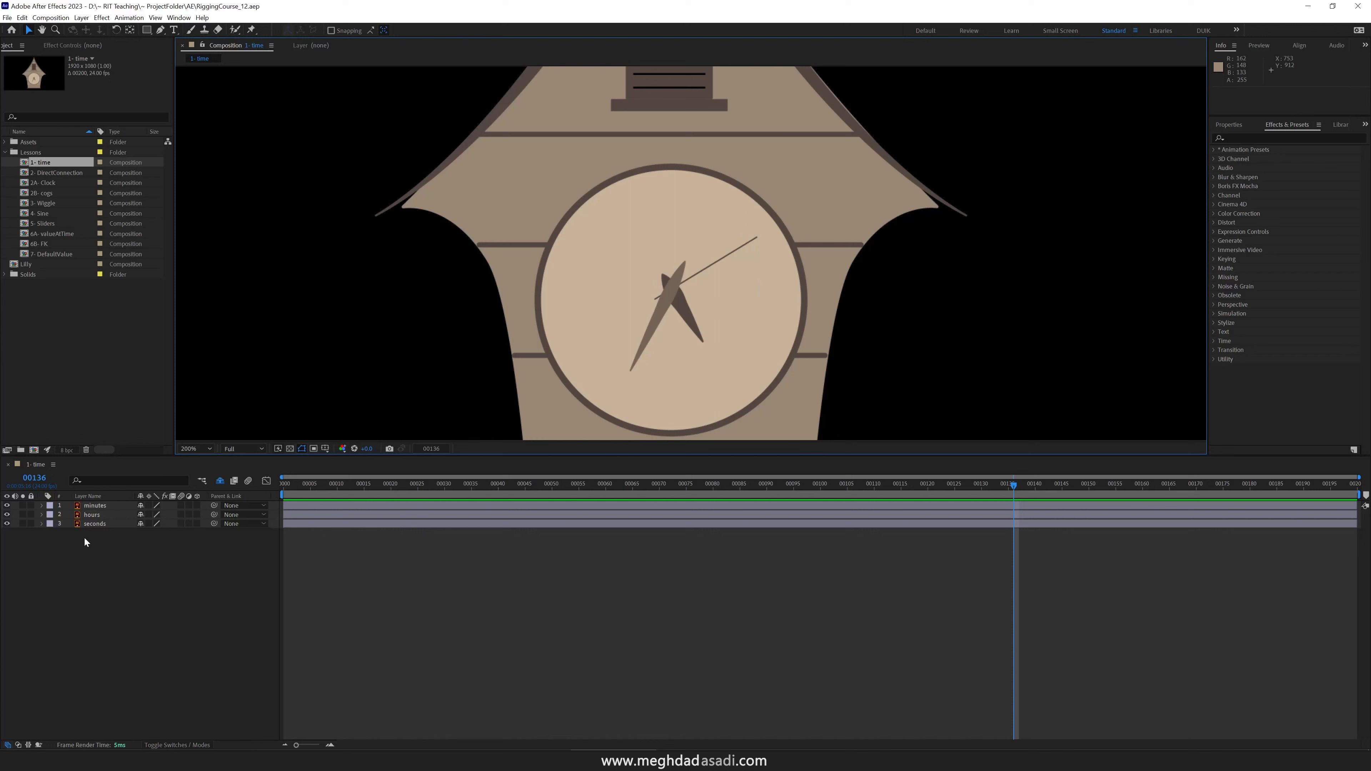
Reveal the seconds layer's Rotation property and go to the first frame
click(91, 525)
key(r)
key(Home)
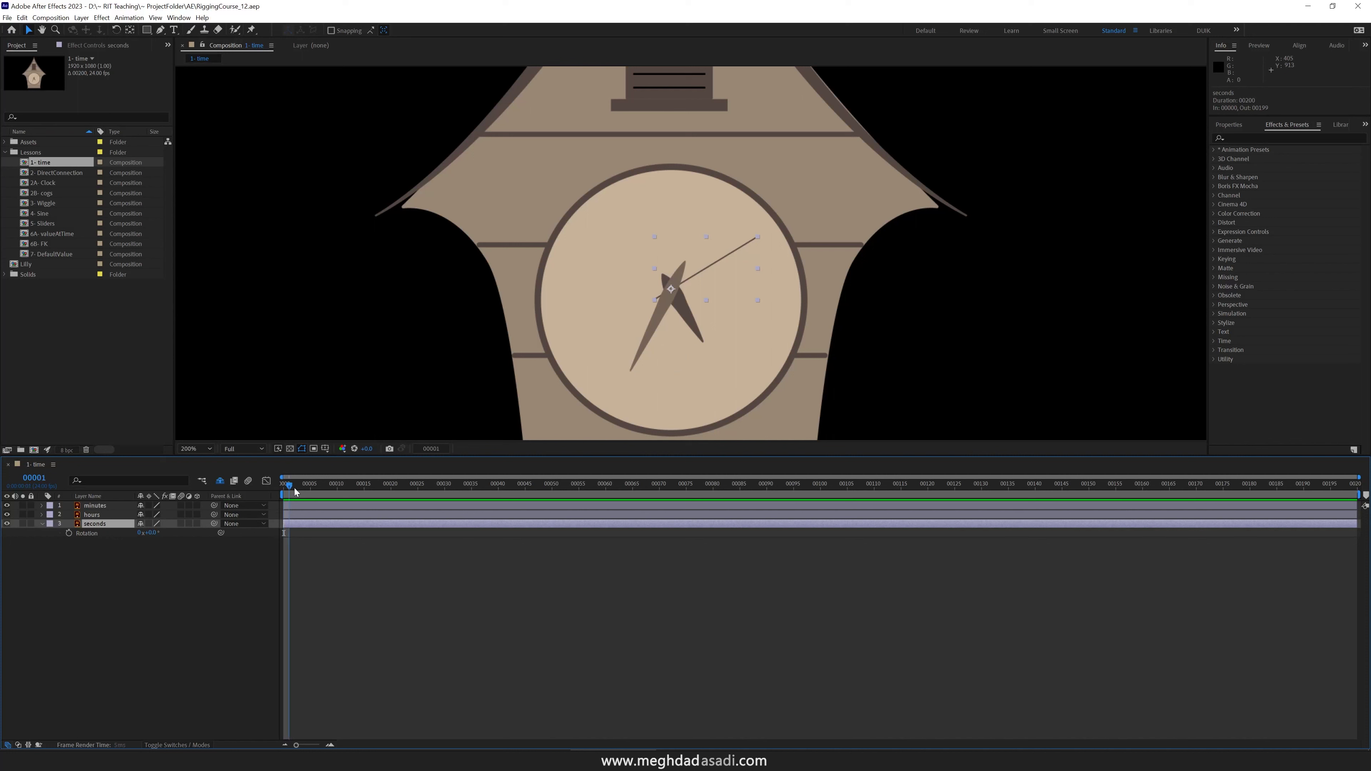
Try animating the seconds hand with Rotation keyframes, scrub through the motion, and remove the keyframes
click(70, 533)
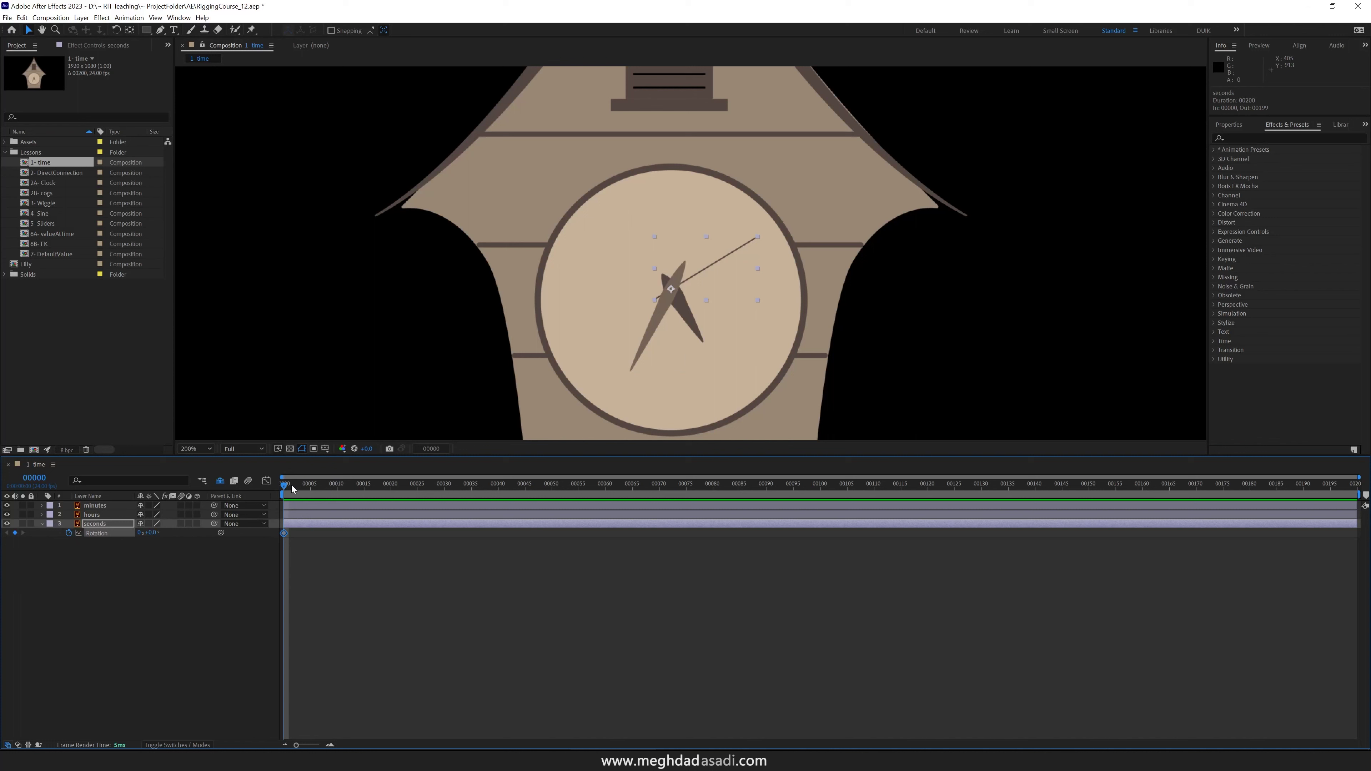
drag(292, 484, 622, 493)
drag(153, 533, 329, 547)
drag(326, 488, 269, 482)
click(70, 533)
Try a constant expression of 10 on the seconds layer's Rotation, test it by scrubbing, and clear the expression
alt+click(69, 533)
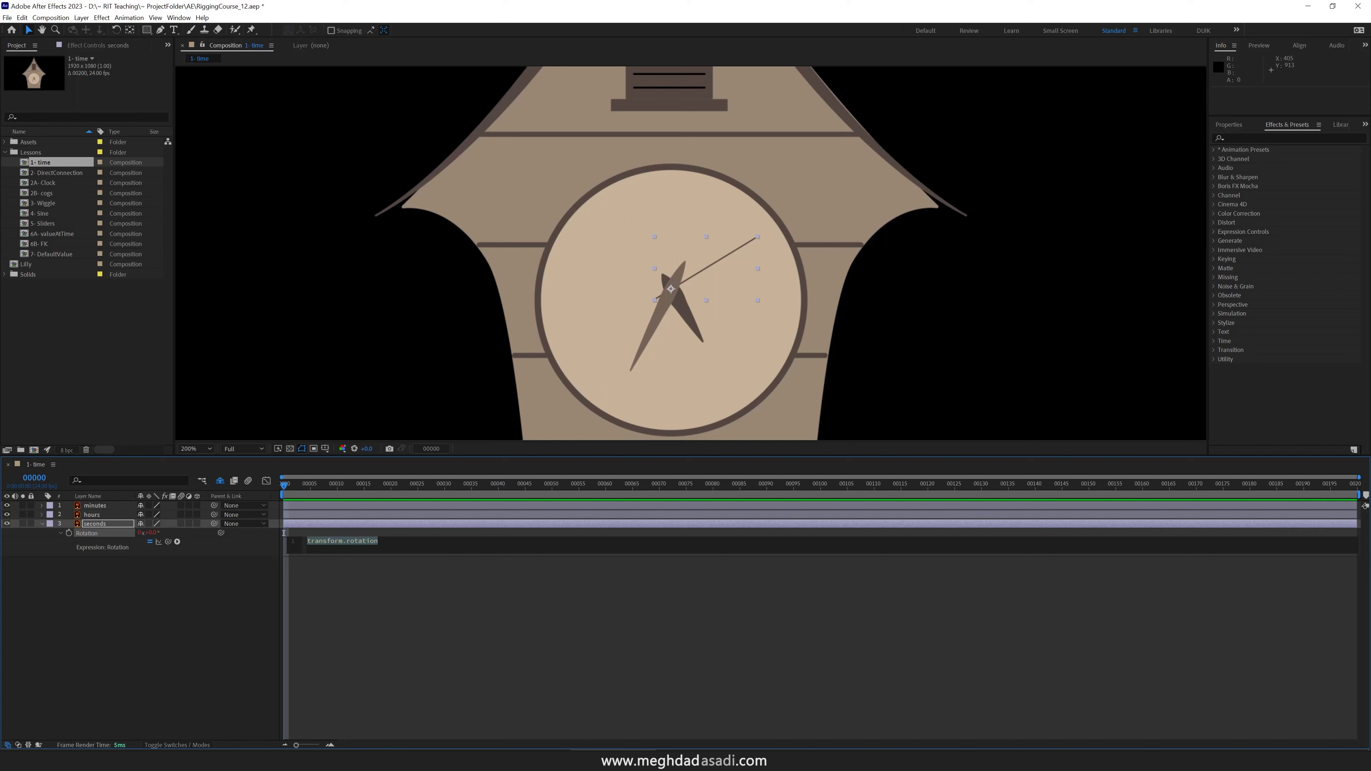
text(10)
key(KP_Enter)
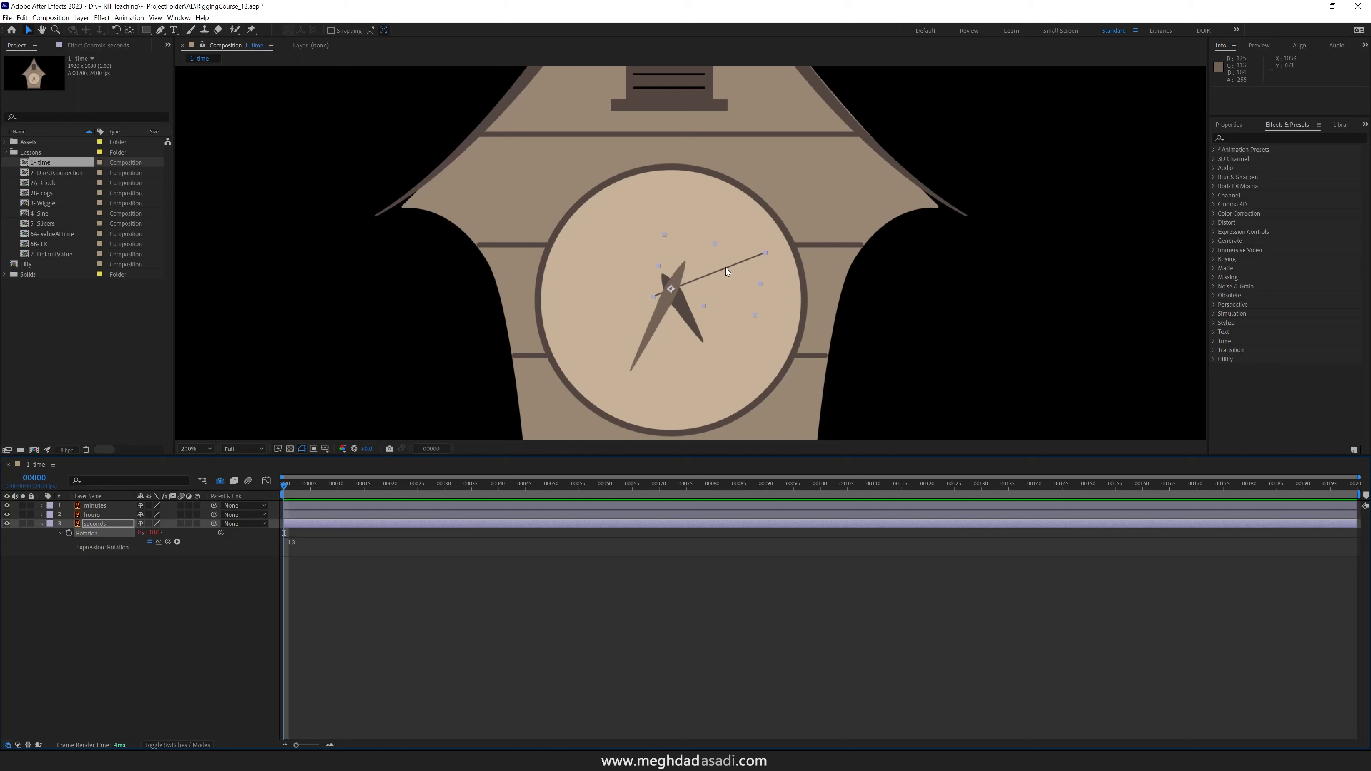
drag(401, 486, 254, 473)
drag(161, 536, 205, 533)
click(300, 549)
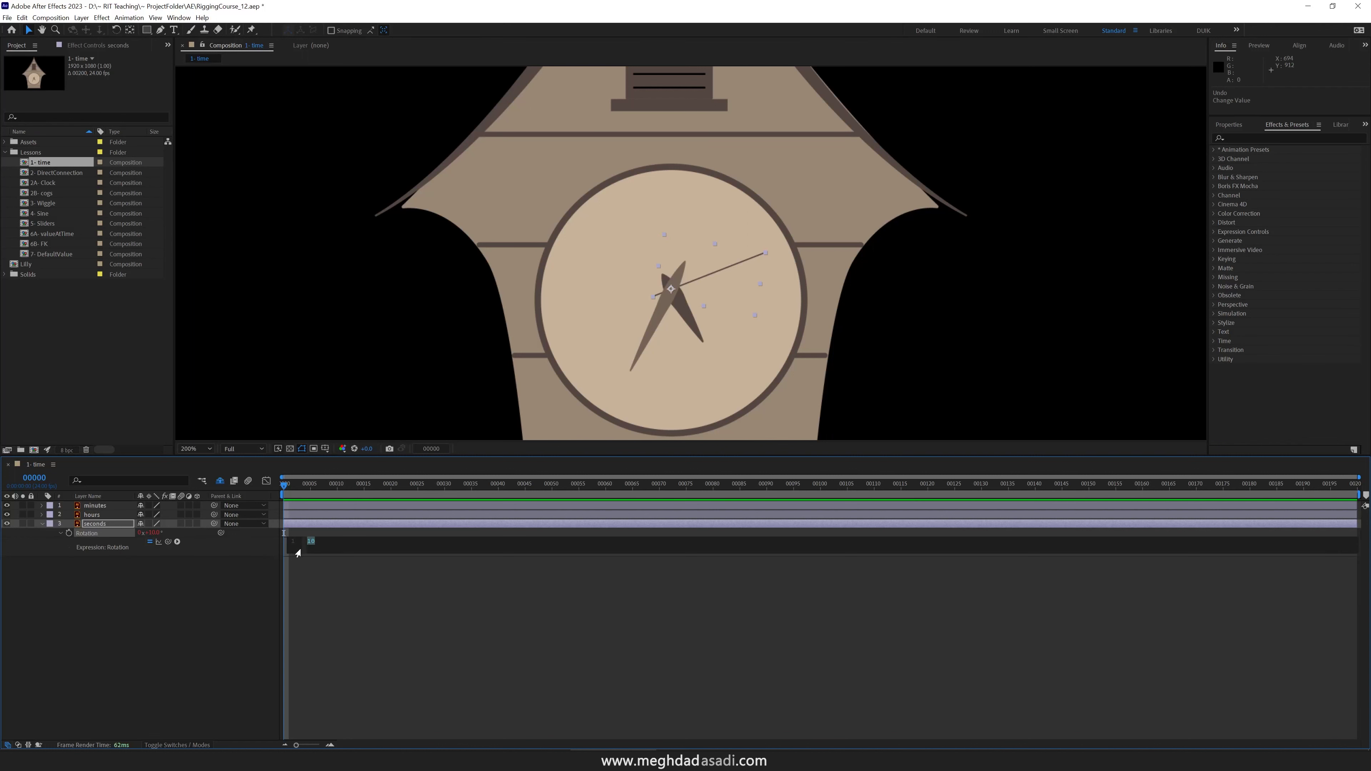
key(BackSpace)
key(KP_Enter)
Keyframe the seconds layer's Rotation at frames 0 and 34, turning the hand clockwise between them
click(69, 533)
key(space)
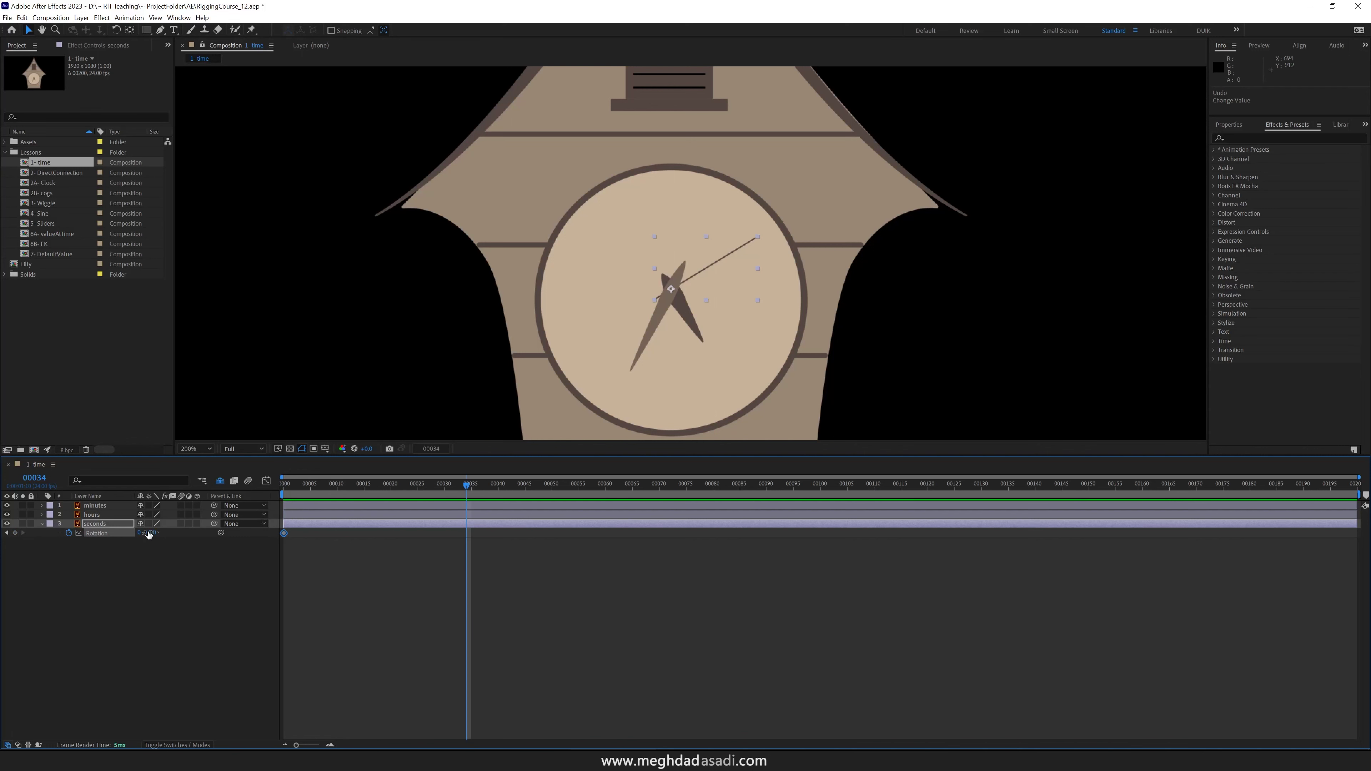
drag(148, 534, 312, 538)
click(327, 485)
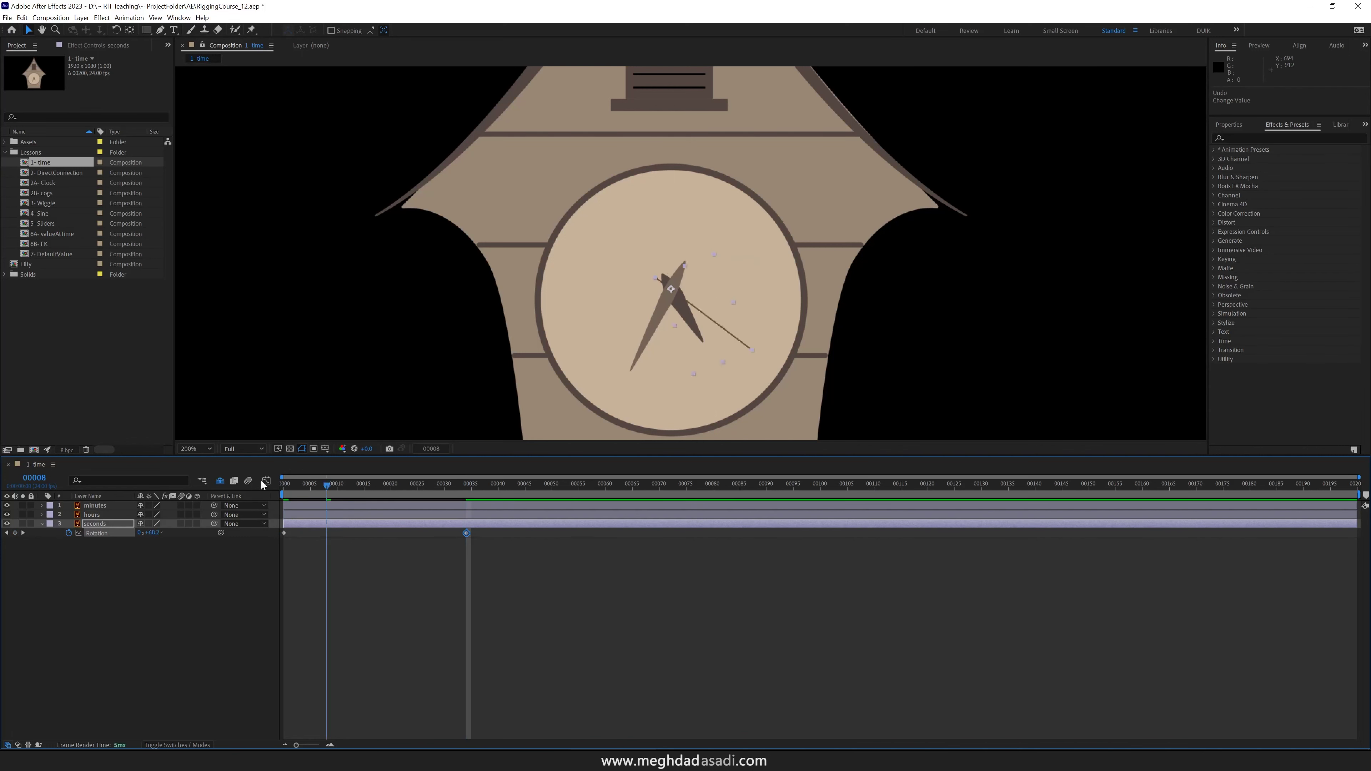
Add the expression 10 to the seconds layer's keyframed Rotation and scrub the timeline to test it
alt+click(68, 533)
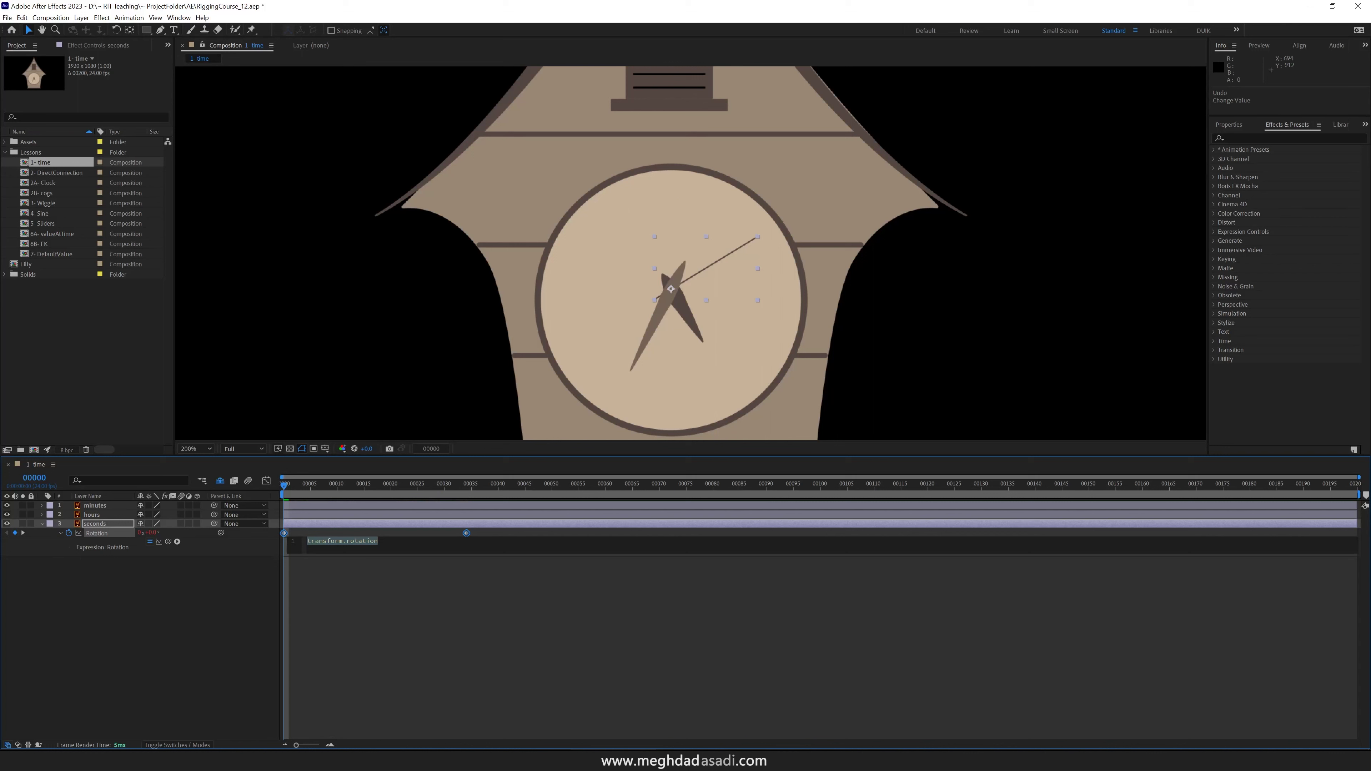
text(10)
click(380, 556)
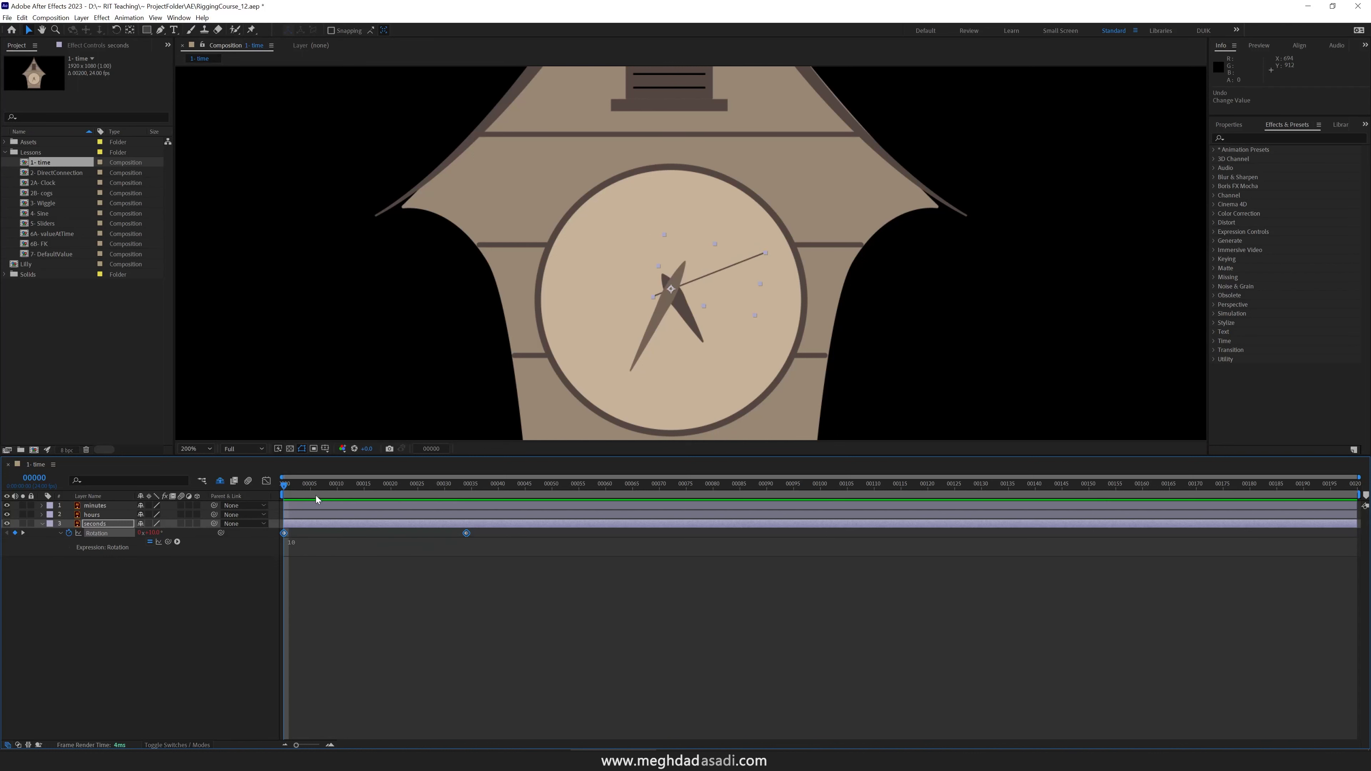
mouse_move(294, 491)
mouse_down()
mouse_move(476, 490)
mouse_move(283, 495)
mouse_move(515, 489)
mouse_move(274, 480)
mouse_up()
Replace the seconds layer's Rotation expression with time and scrub the timeline to test it
click(317, 542)
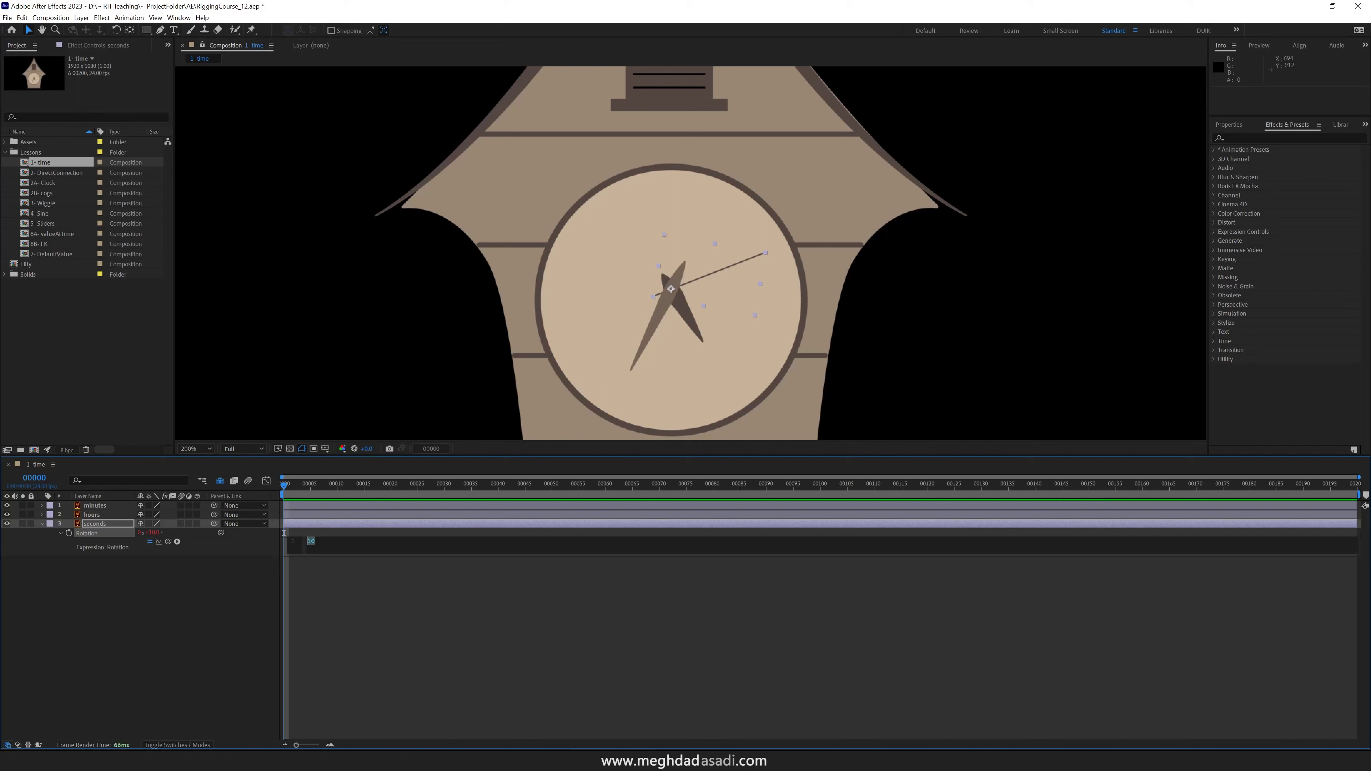
text(time)
key(KP_Enter)
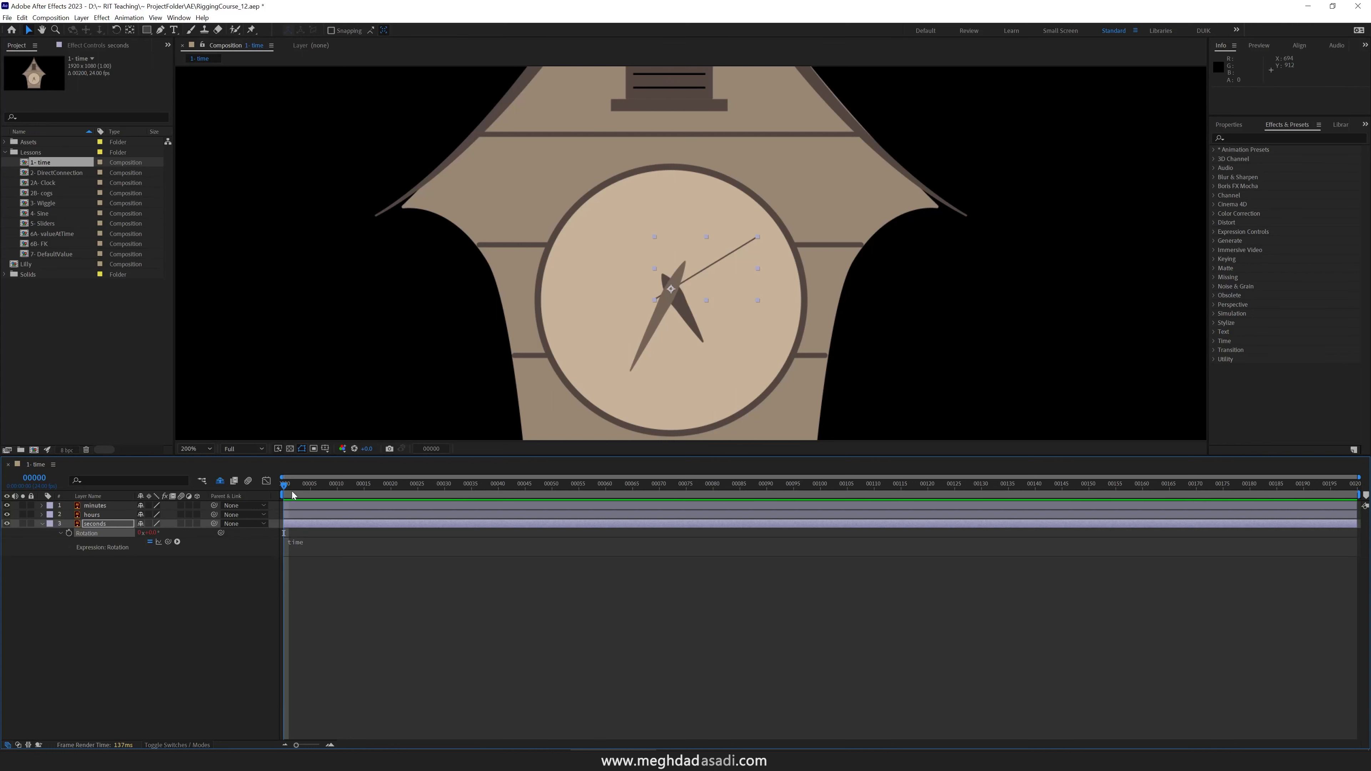
drag(293, 495, 571, 491)
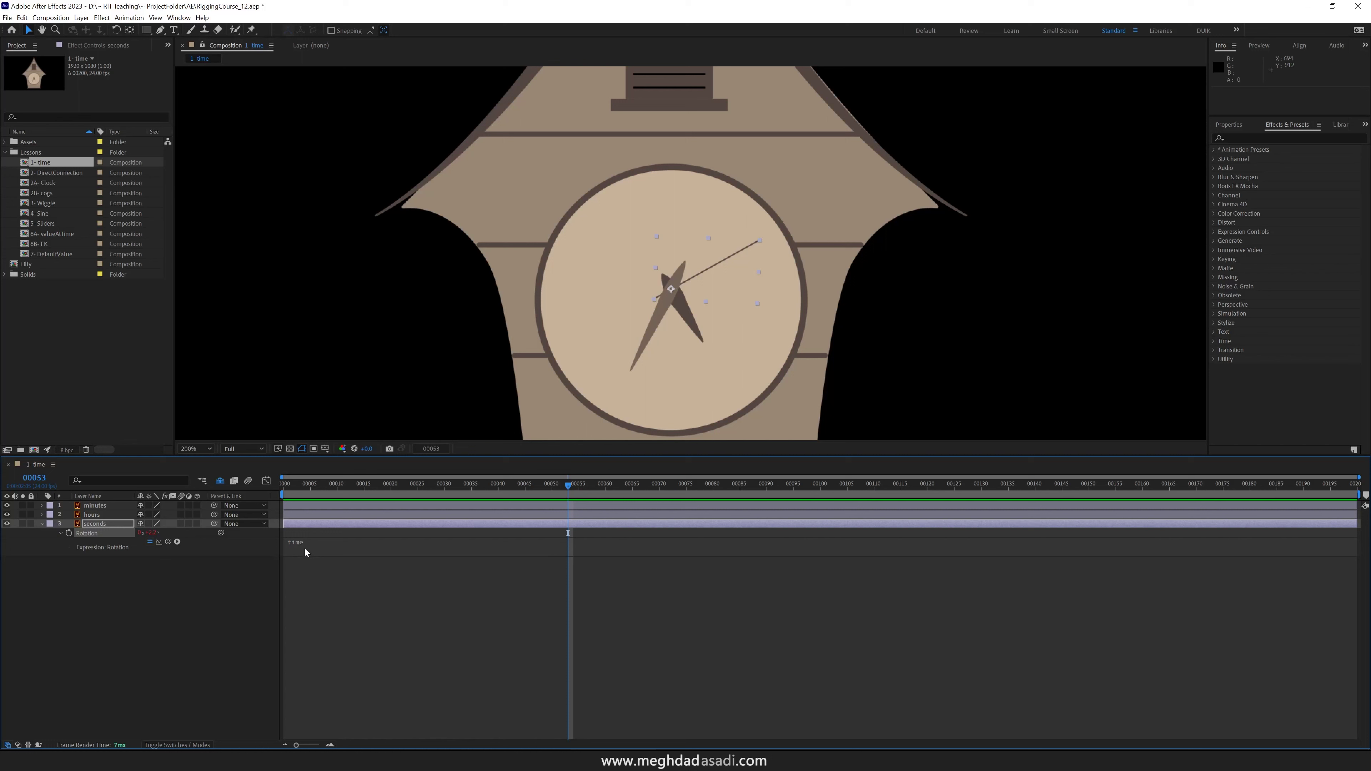
Check the frame rate in the composition settings and compare the seconds hand's rotation at frames 24 and 48
key(ctrl+k)
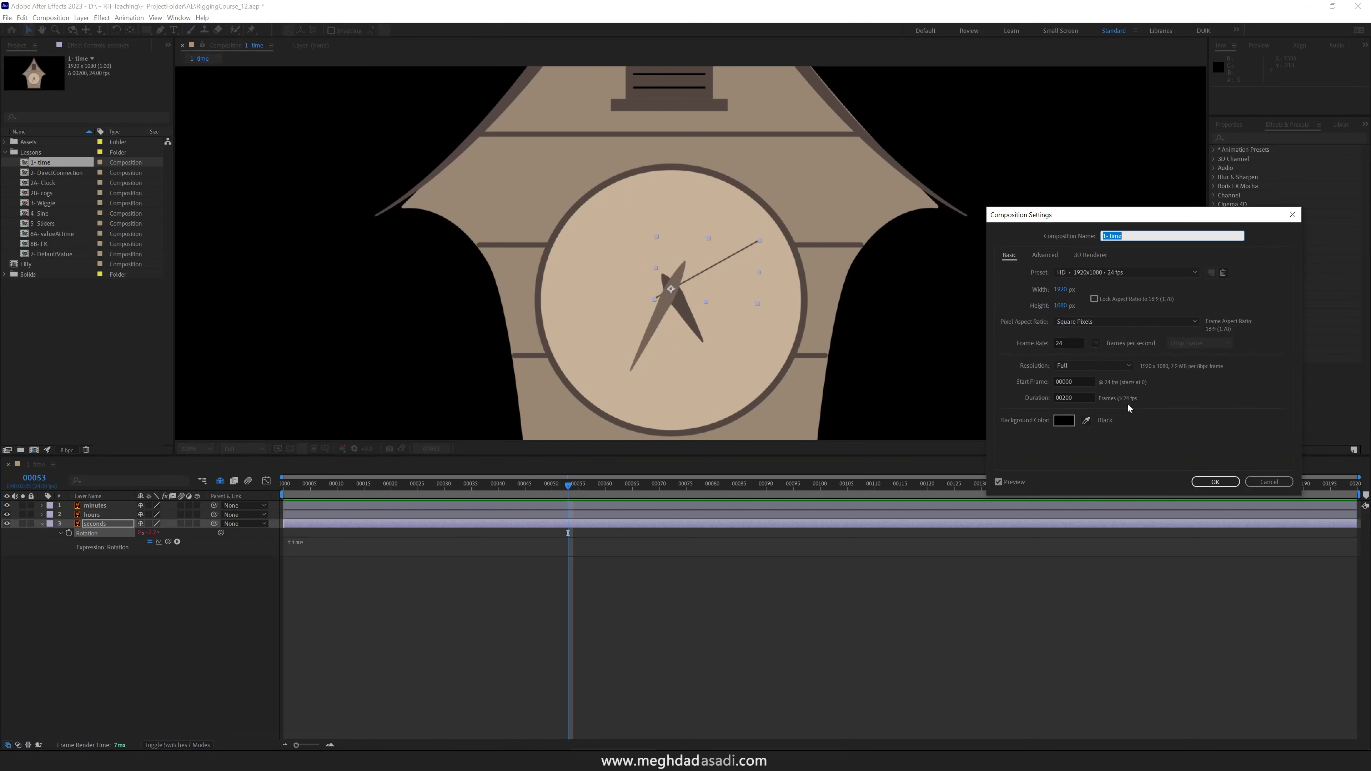
click(1250, 481)
drag(419, 483, 413, 485)
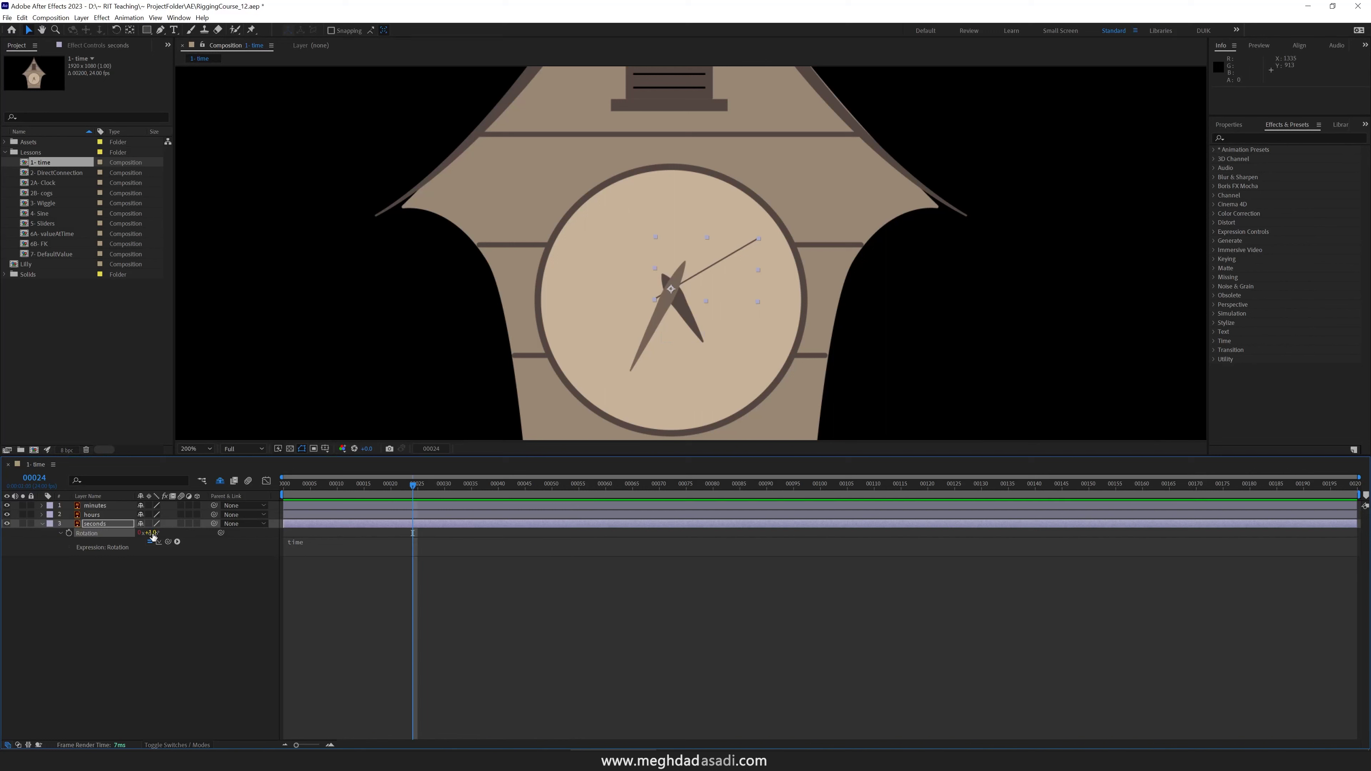
drag(468, 482, 541, 482)
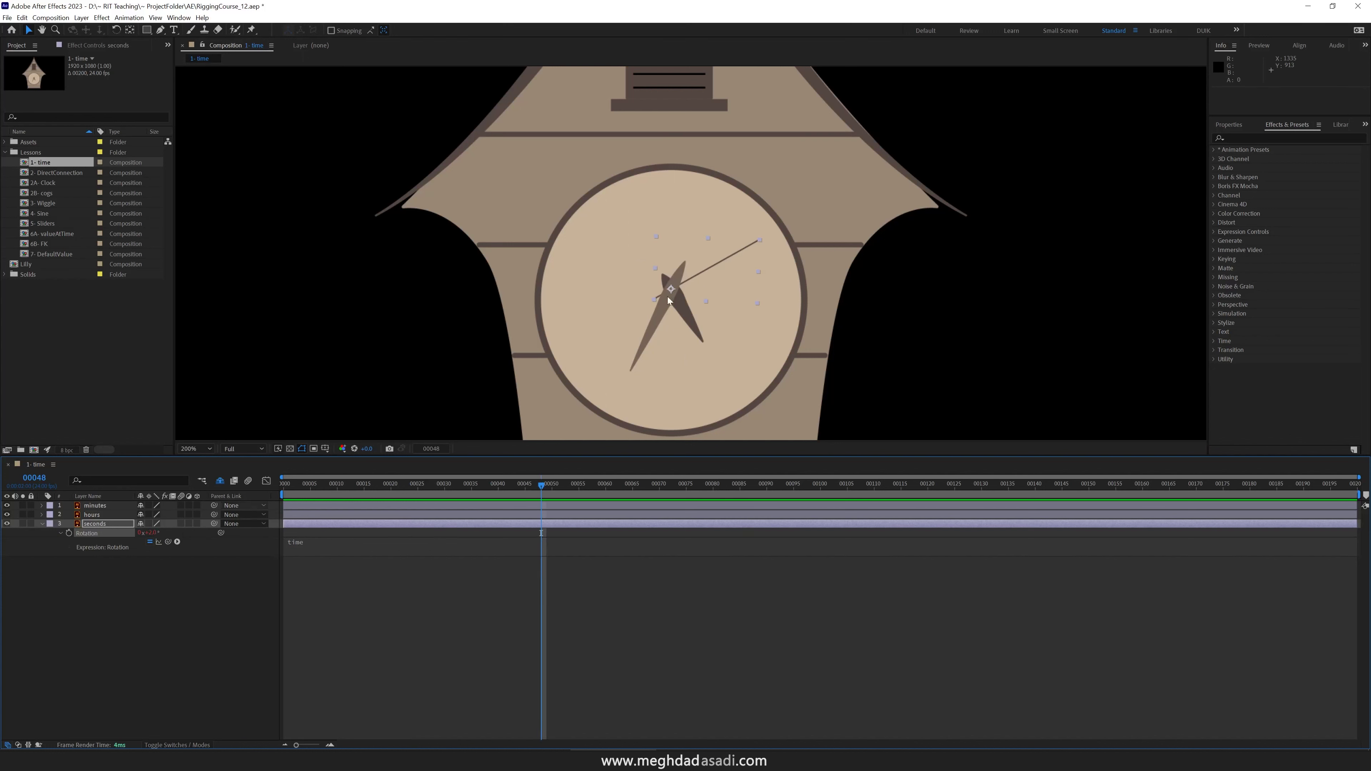
Preview the seconds hand's time-driven rotation from the first frame
key(Home)
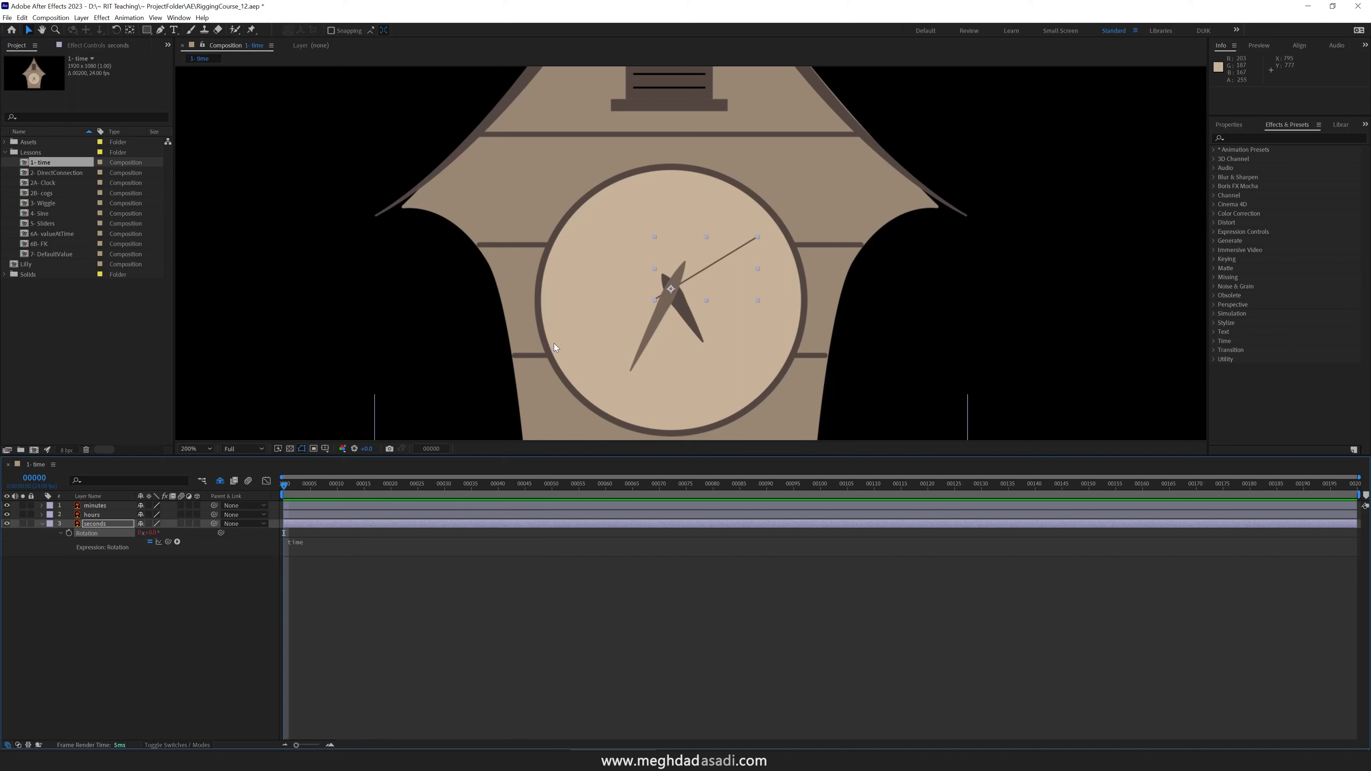
key(space)
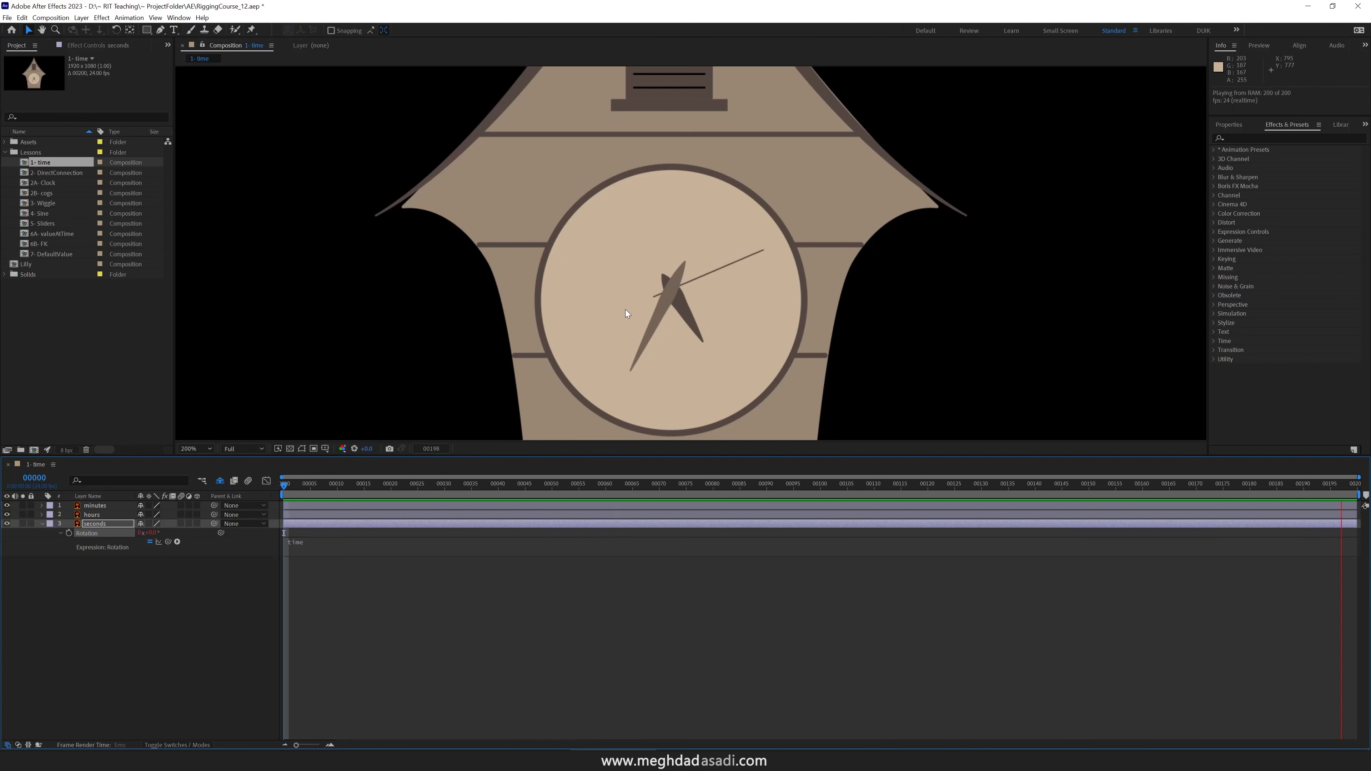
key(space)
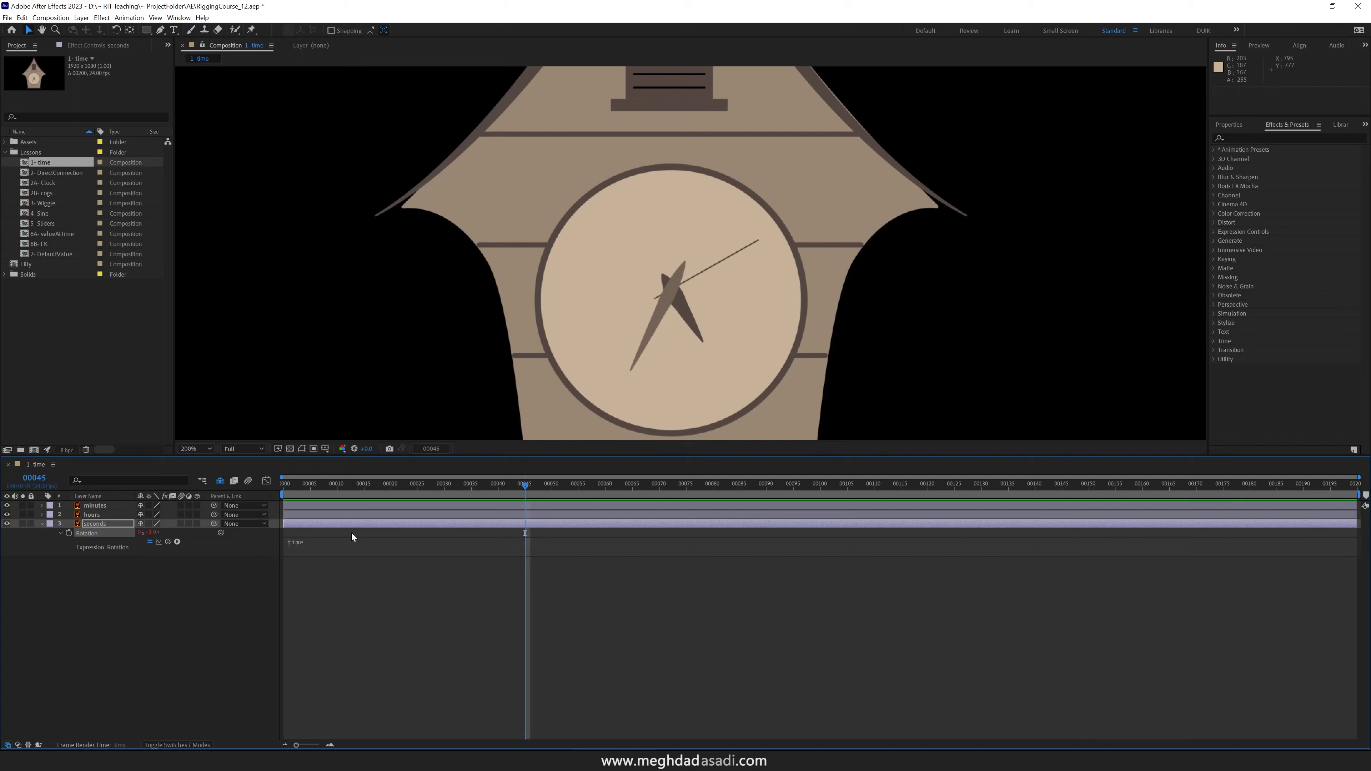
Extend the seconds layer's Rotation expression to time * 10 and preview the faster motion
click(336, 550)
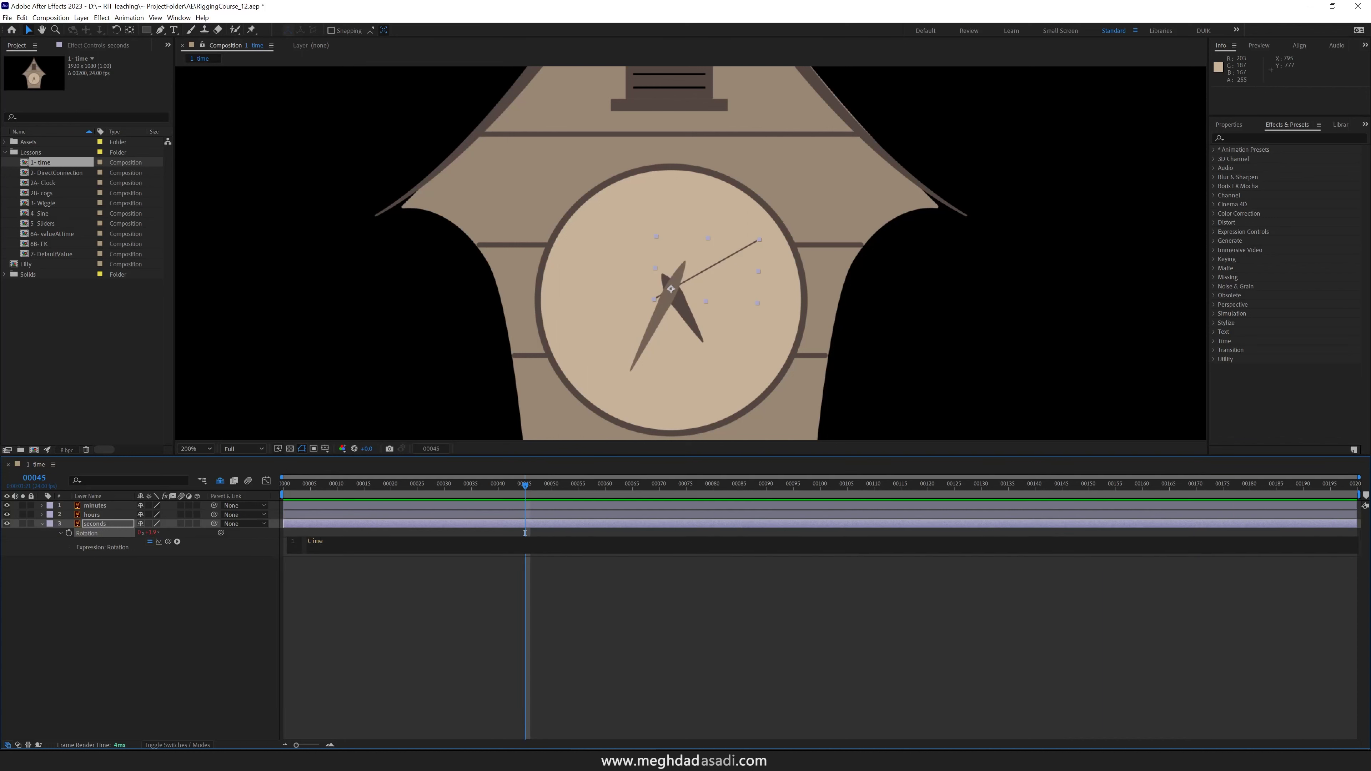
text(*)
text(10)
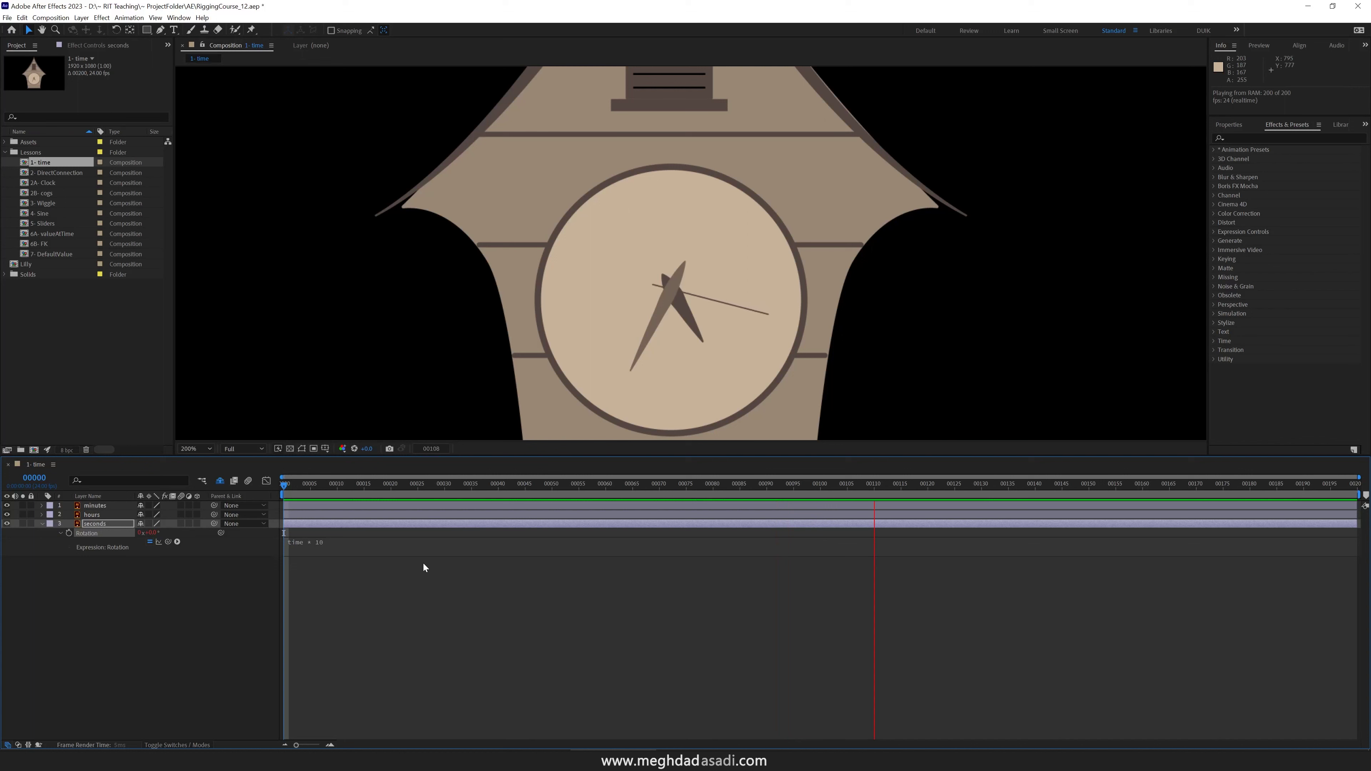
key(space)
Change the seconds layer's Rotation expression to time * 60 and preview it from the first frame
click(330, 546)
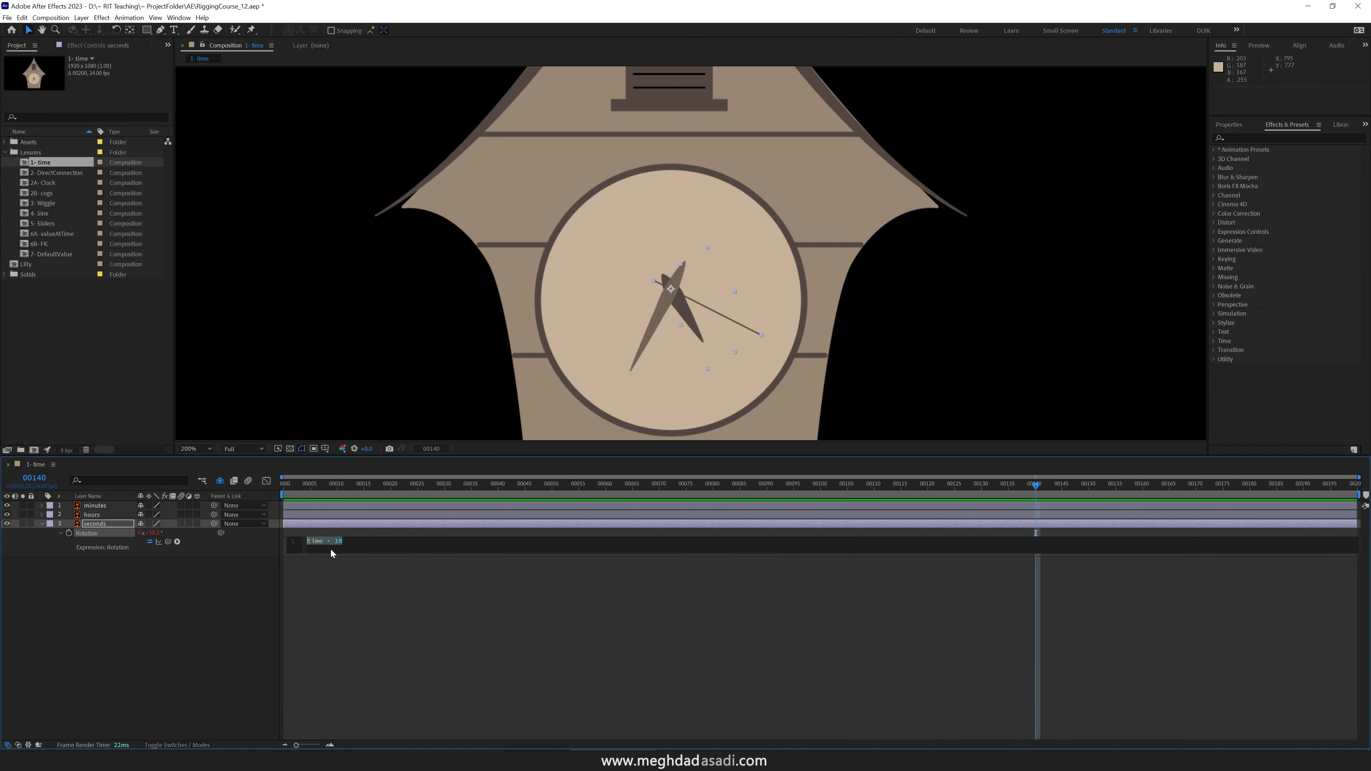
key(Delete)
text(6)
key(KP_Enter)
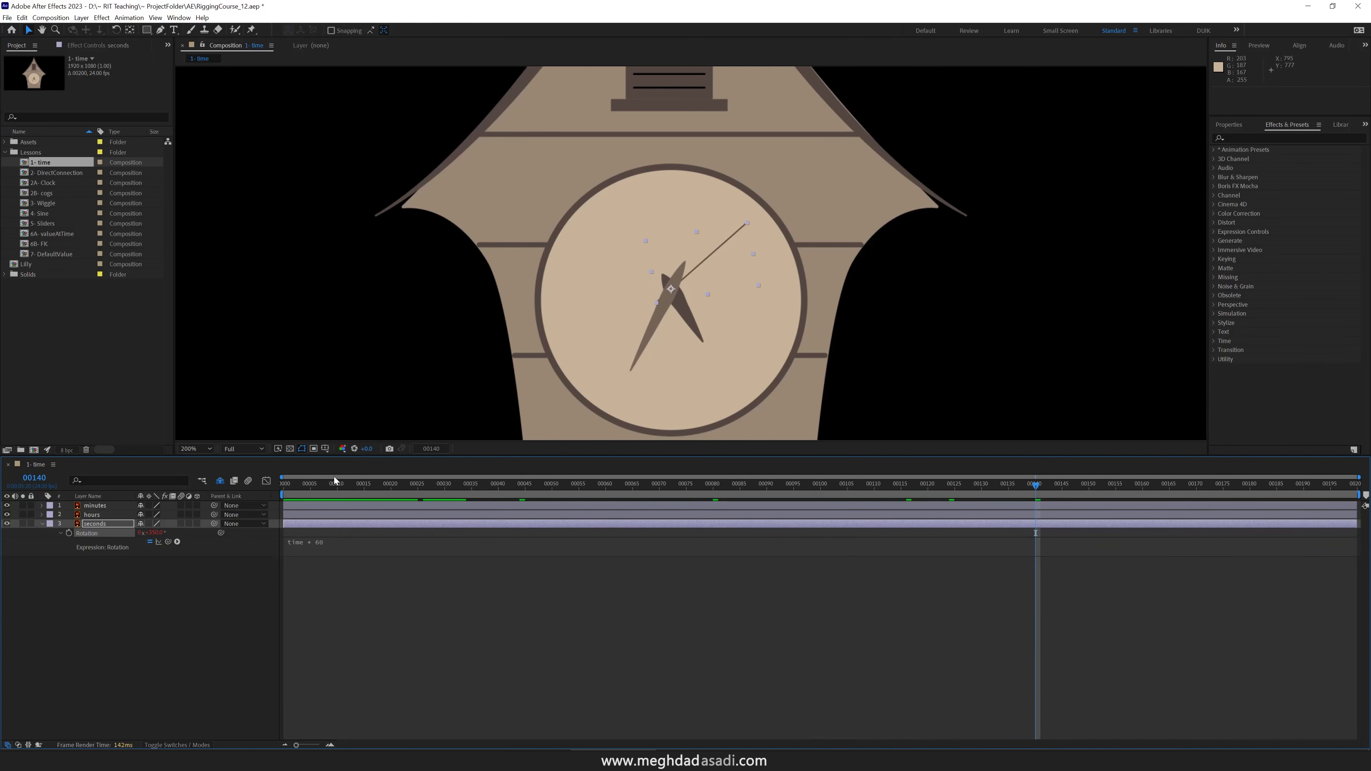
drag(326, 484, 283, 485)
key(space)
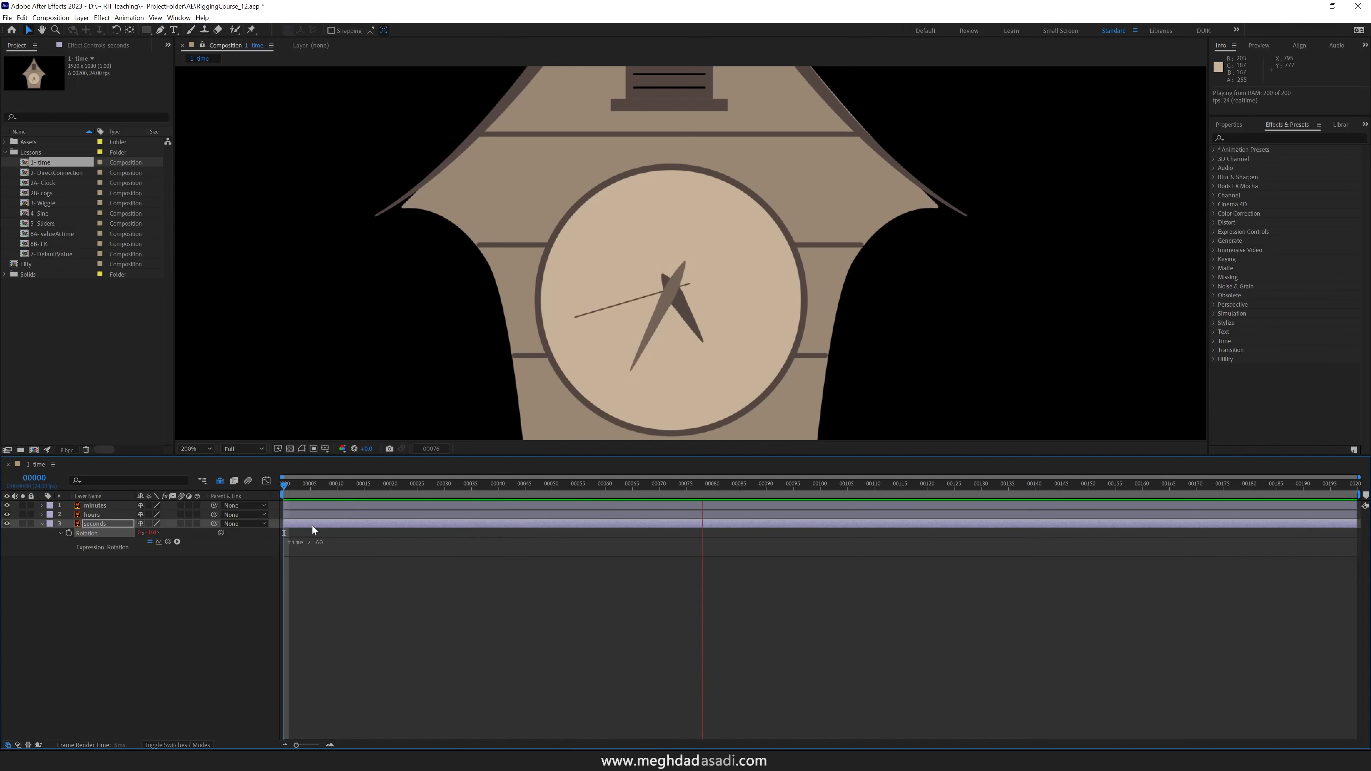
key(space)
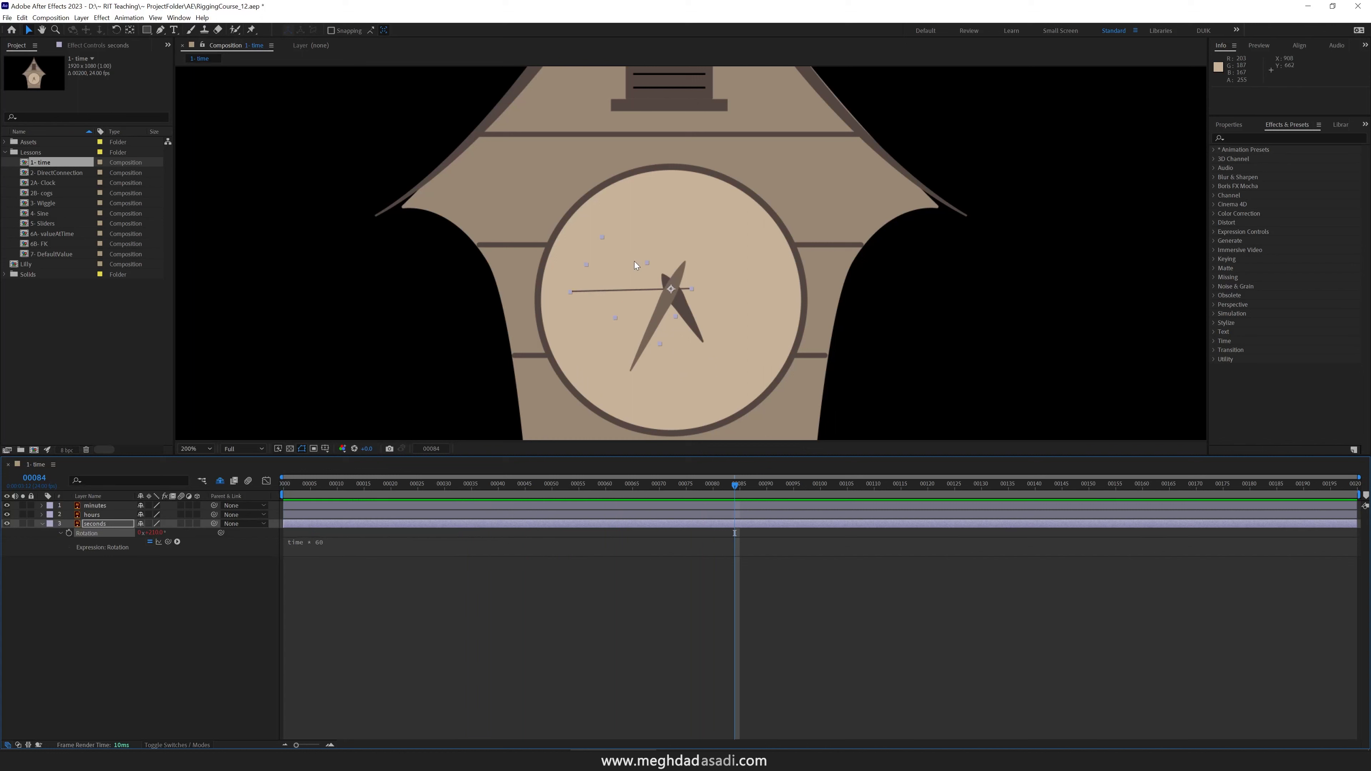
Drive the minutes layer's Rotation with the expression time * 5 and preview the clock from the first frame
click(97, 507)
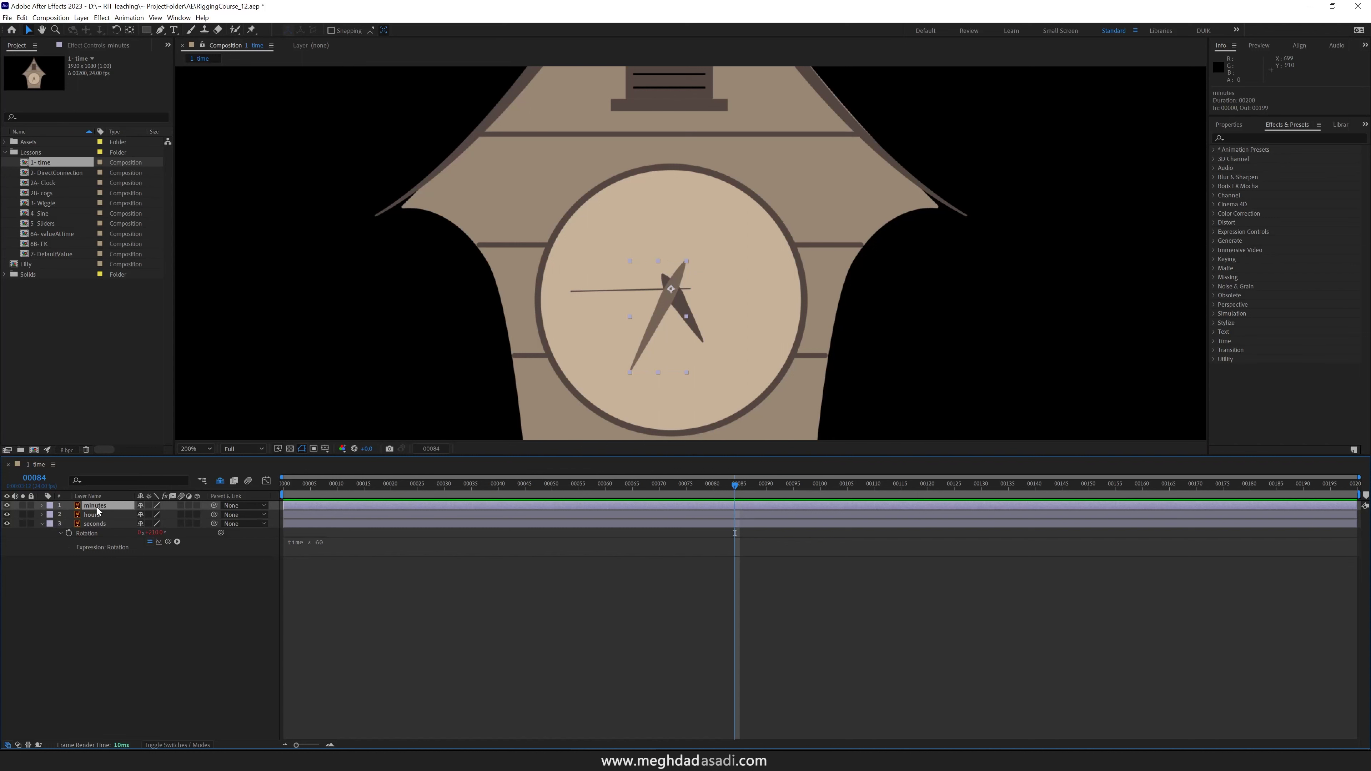
key(r)
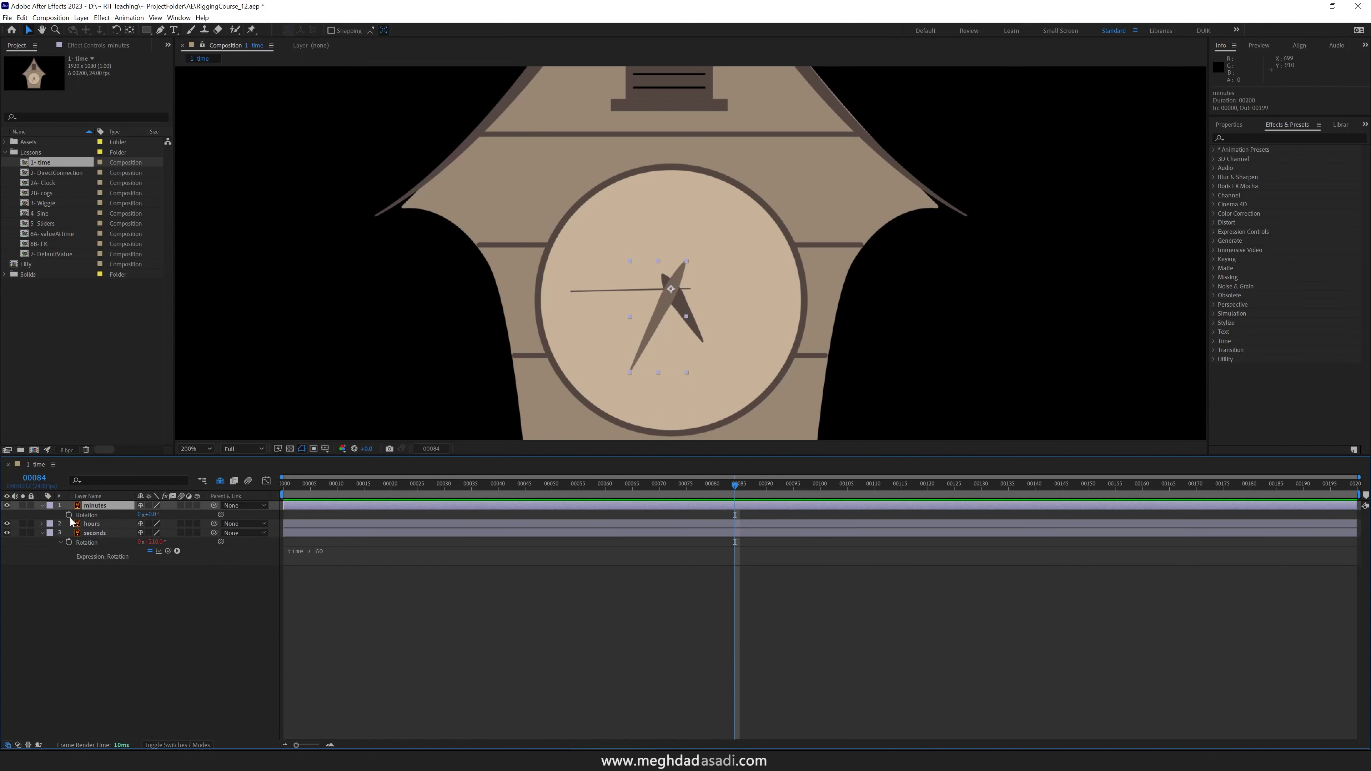
alt+click(69, 516)
text(time)
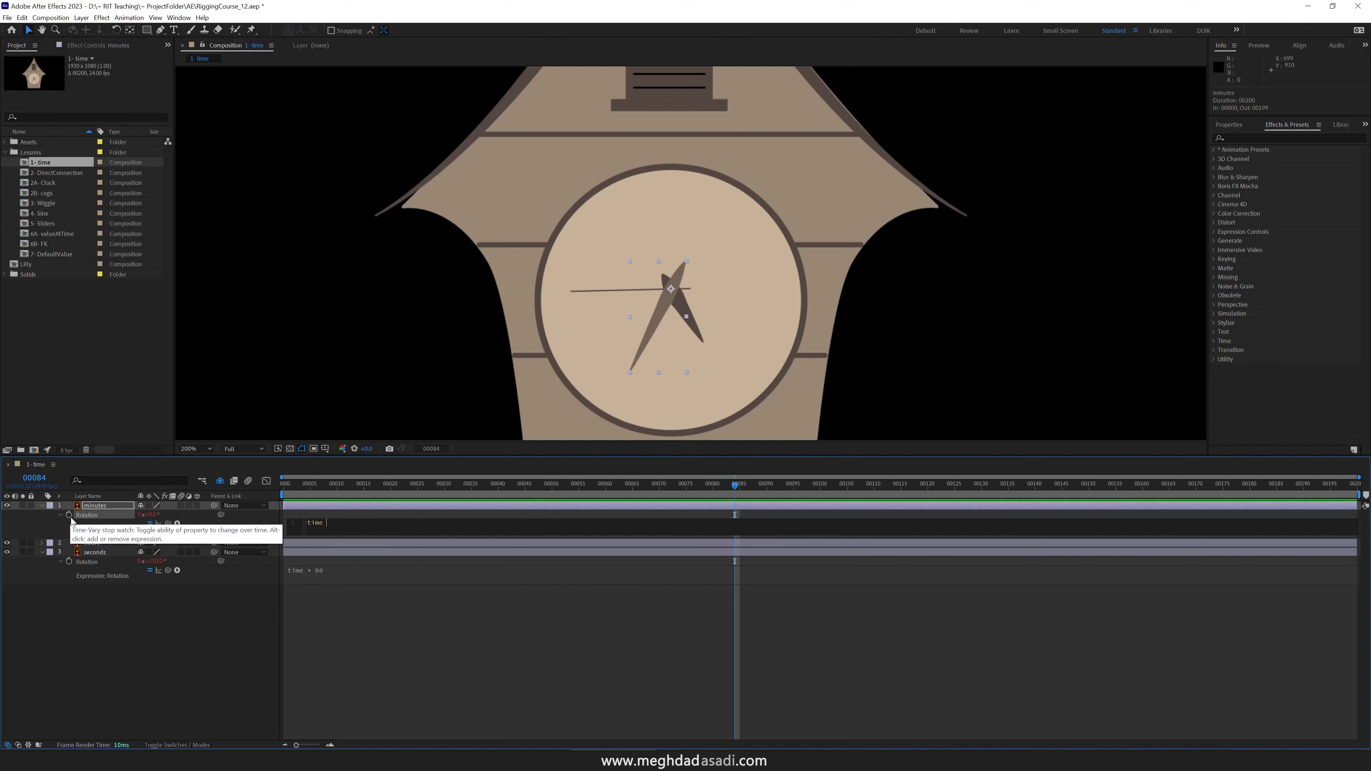
text( * 5)
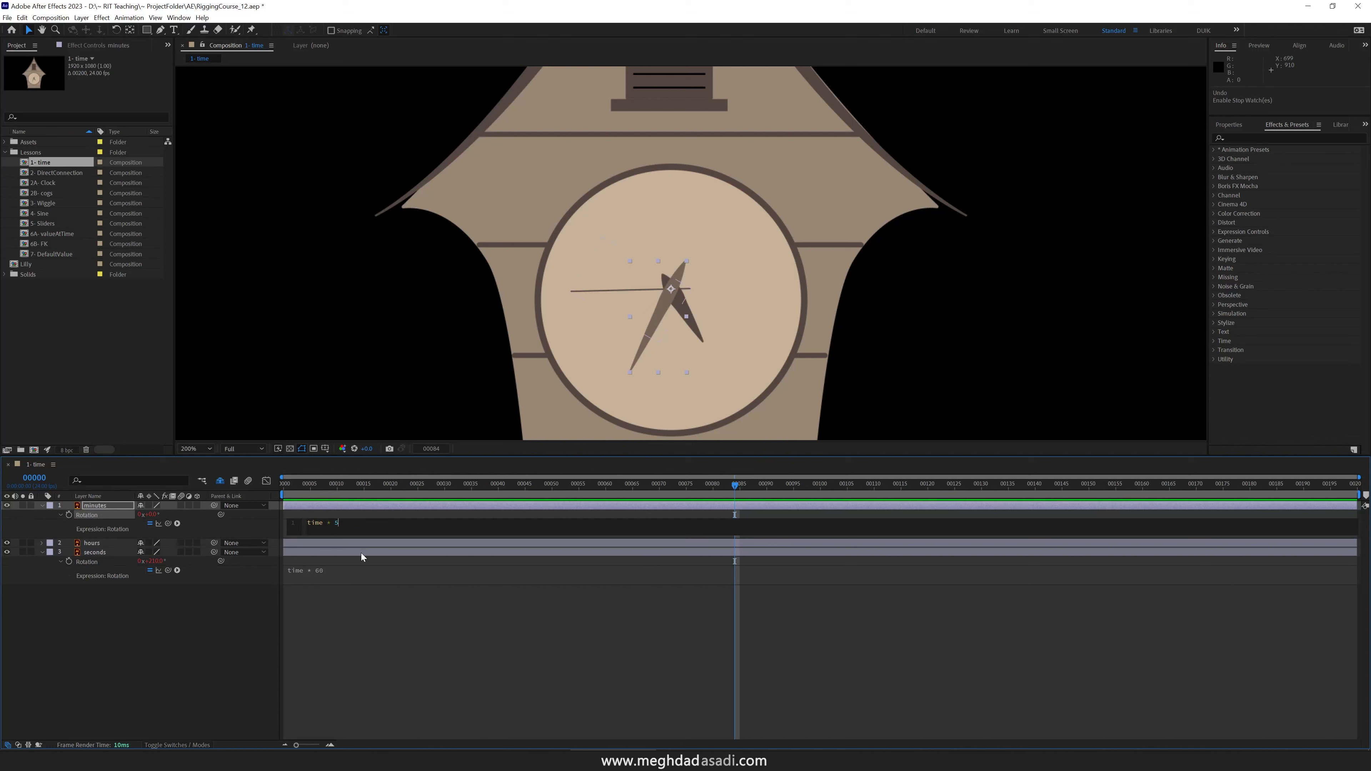
click(361, 553)
click(279, 485)
key(space)
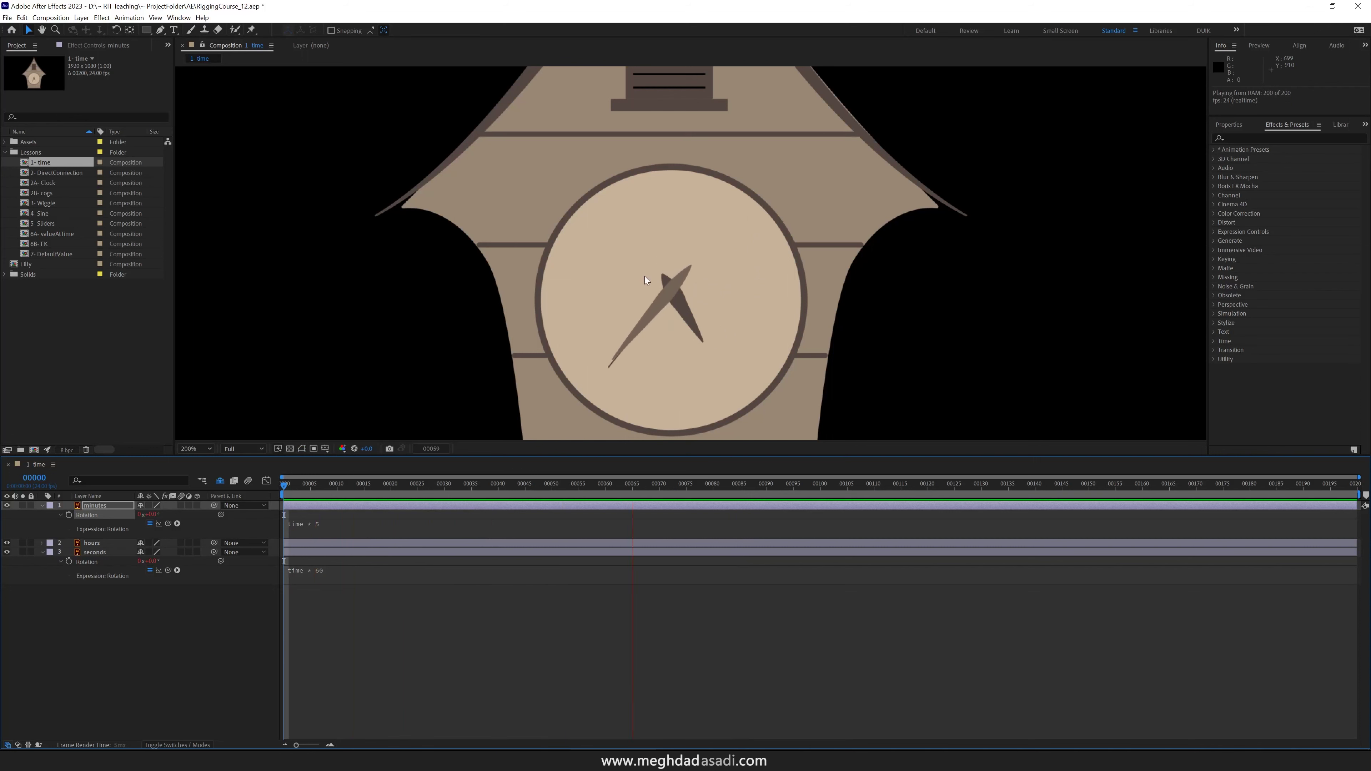
key(space)
Drive the hours layer's Rotation with the expression time and preview the clock
click(89, 543)
key(r)
alt+click(68, 552)
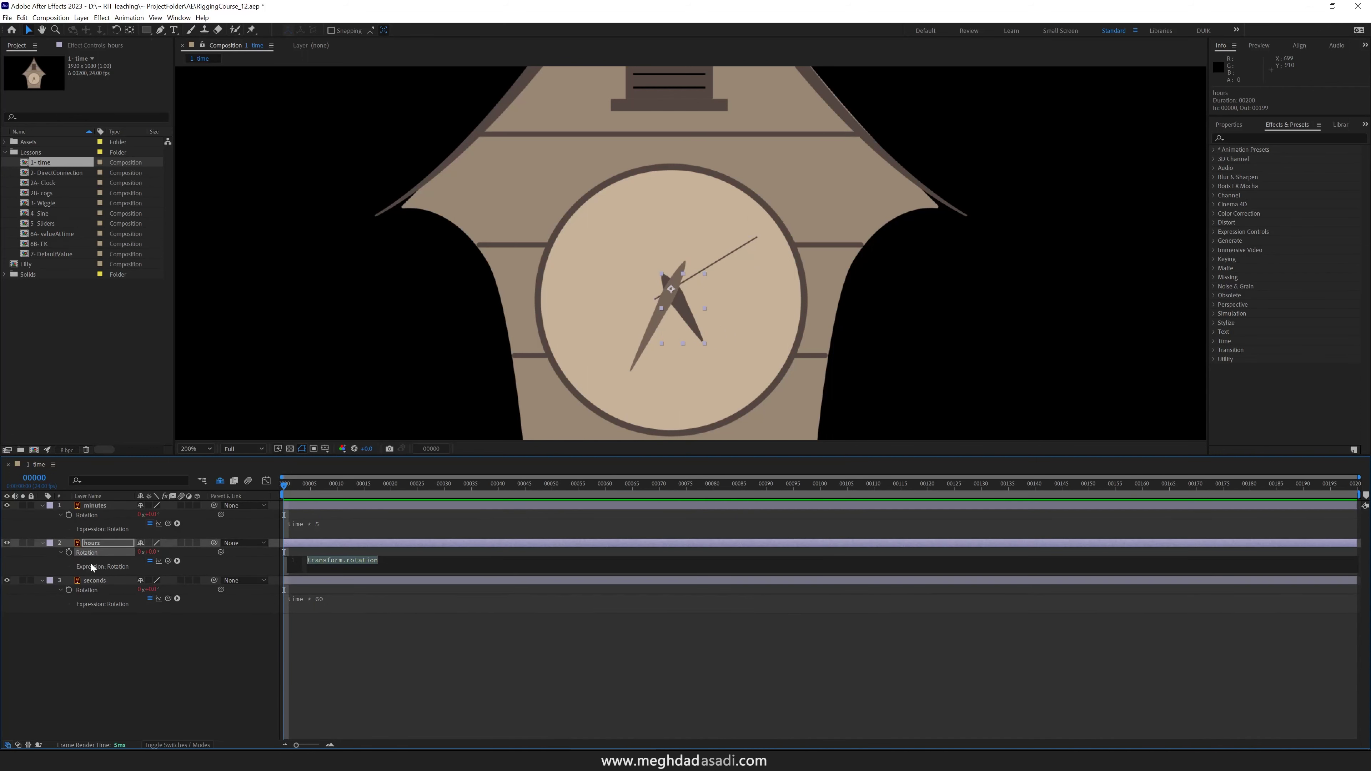
text(time)
click(300, 533)
key(space)
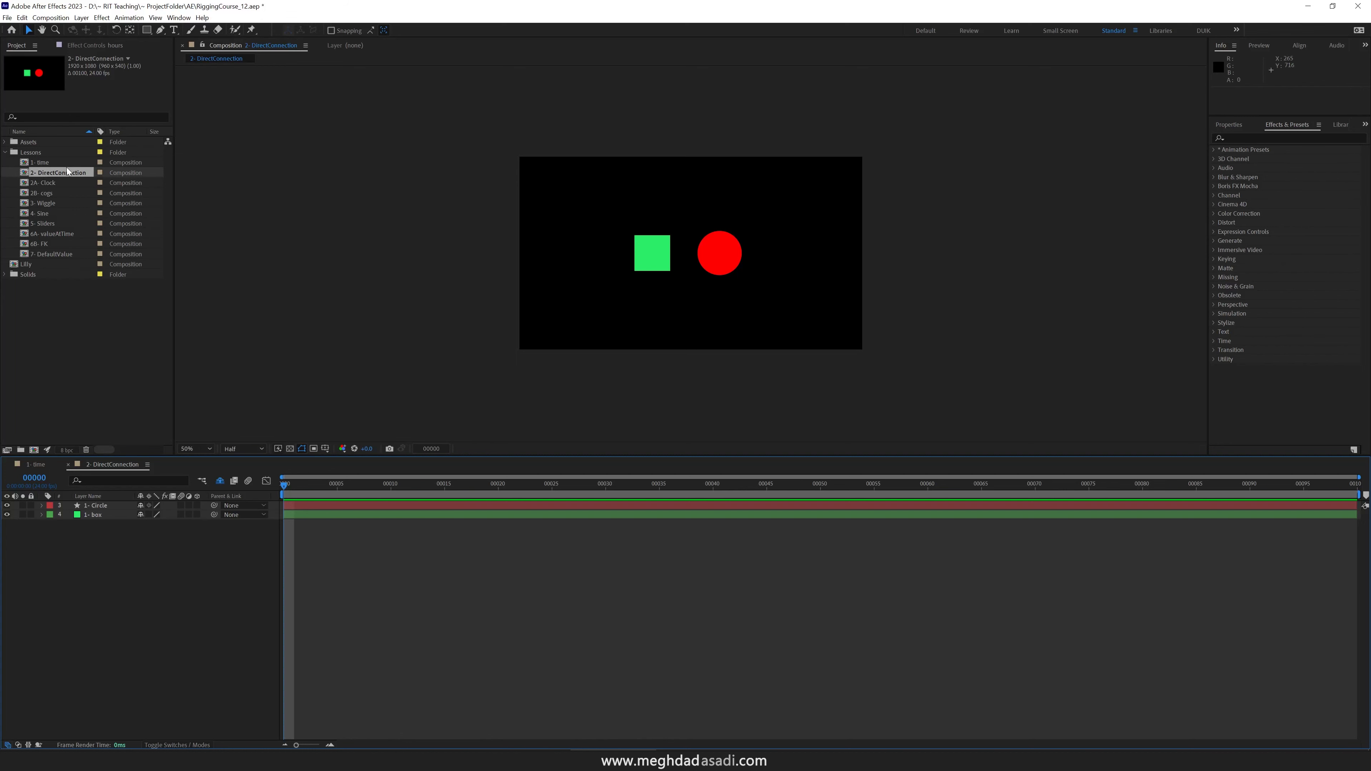
click(107, 518)
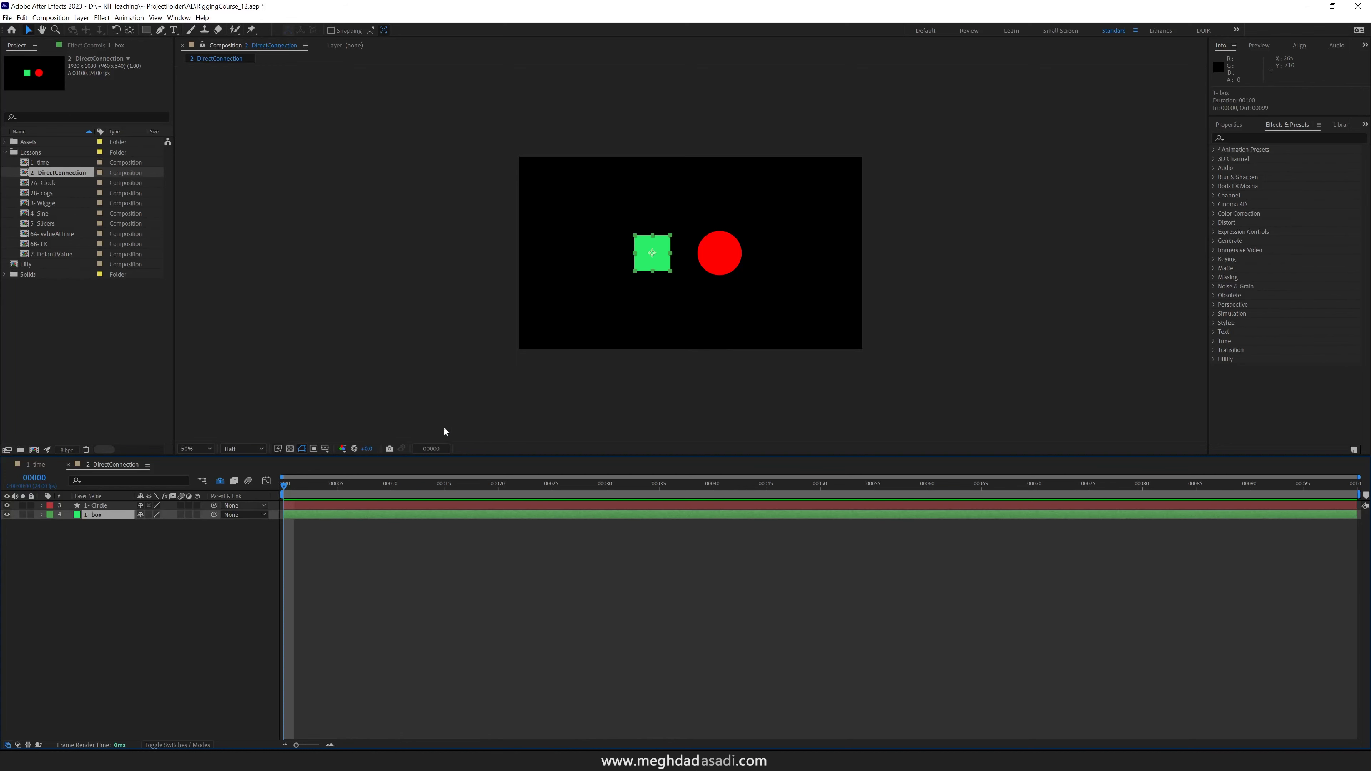
click(720, 265)
mouse_move(722, 268)
mouse_down()
mouse_move(722, 229)
mouse_move(722, 243)
mouse_up()
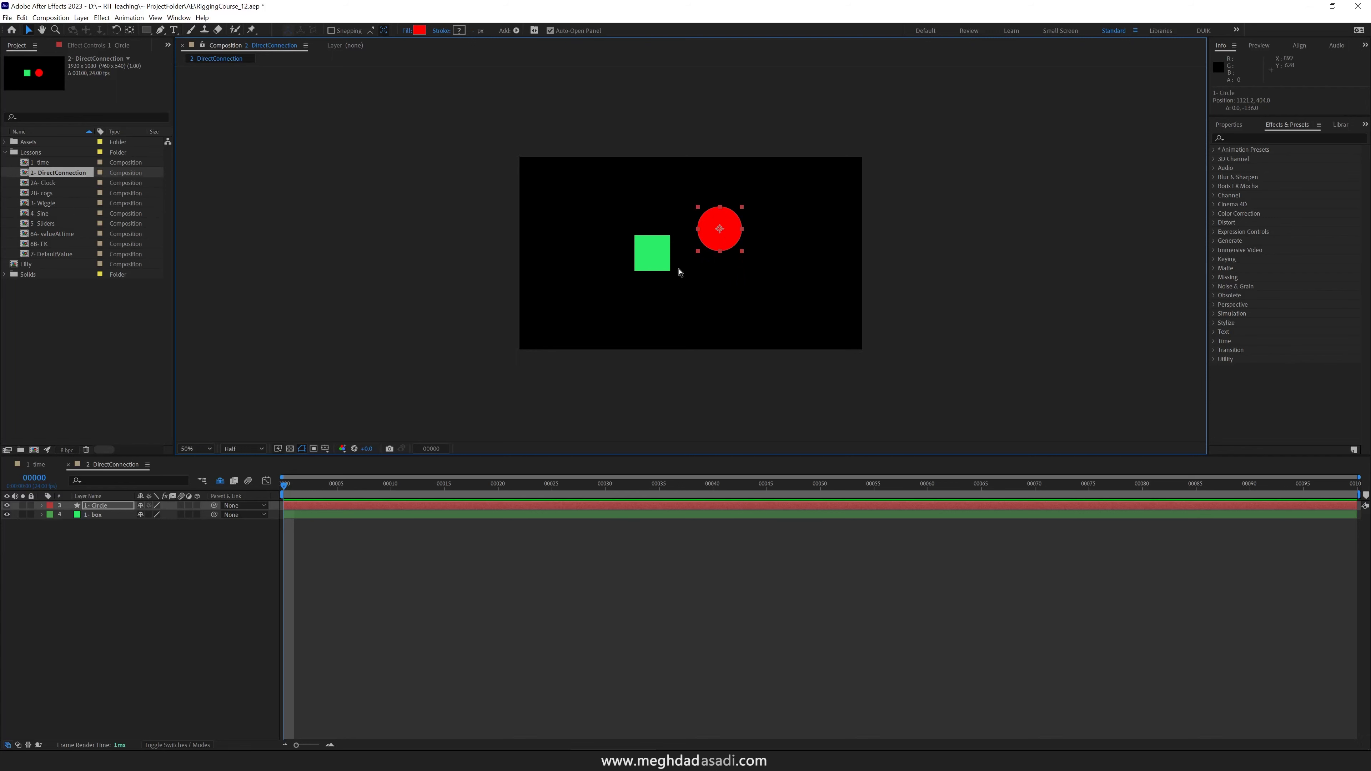
key(ctrl+z)
Reveal the circle's Position and the box's Rotation, and separate the circle's Position into X and Y dimensions
key(p)
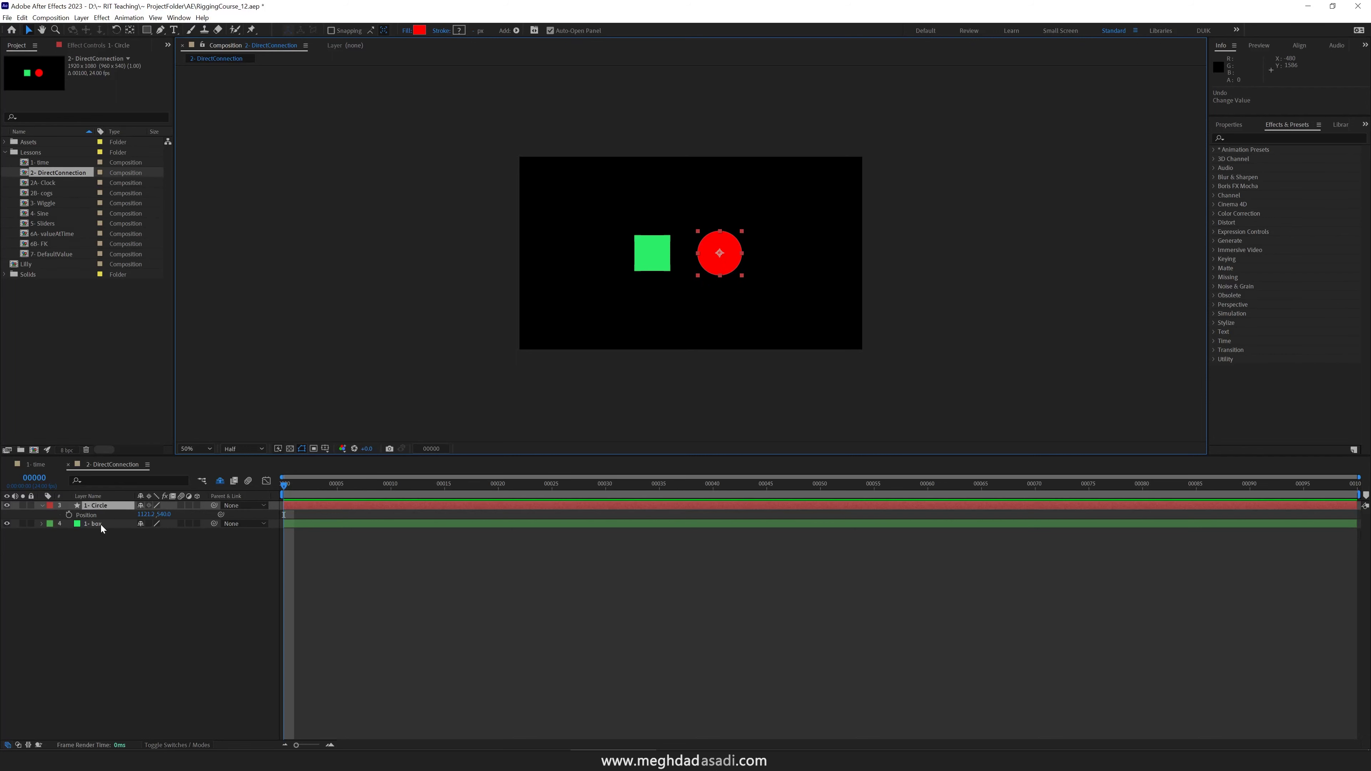
click(101, 523)
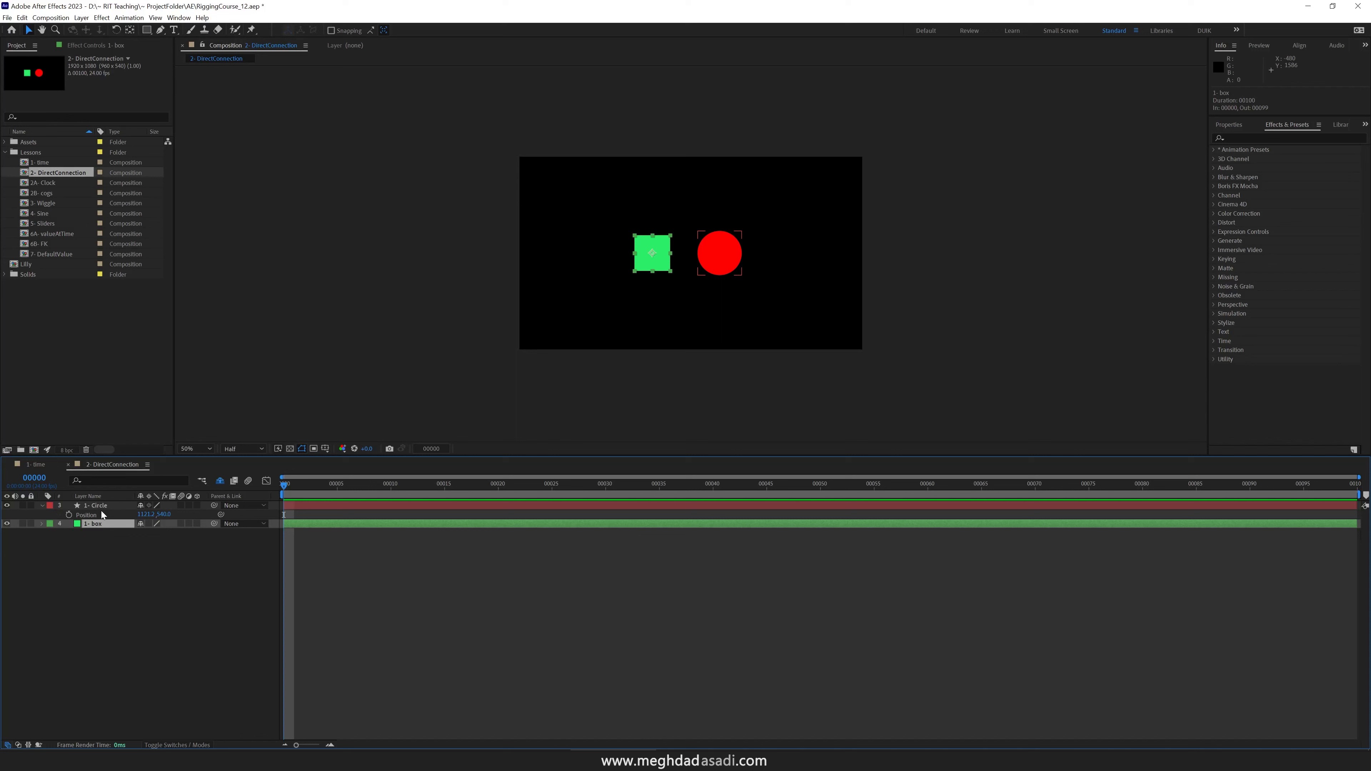
key(r)
key(ctrl+z)
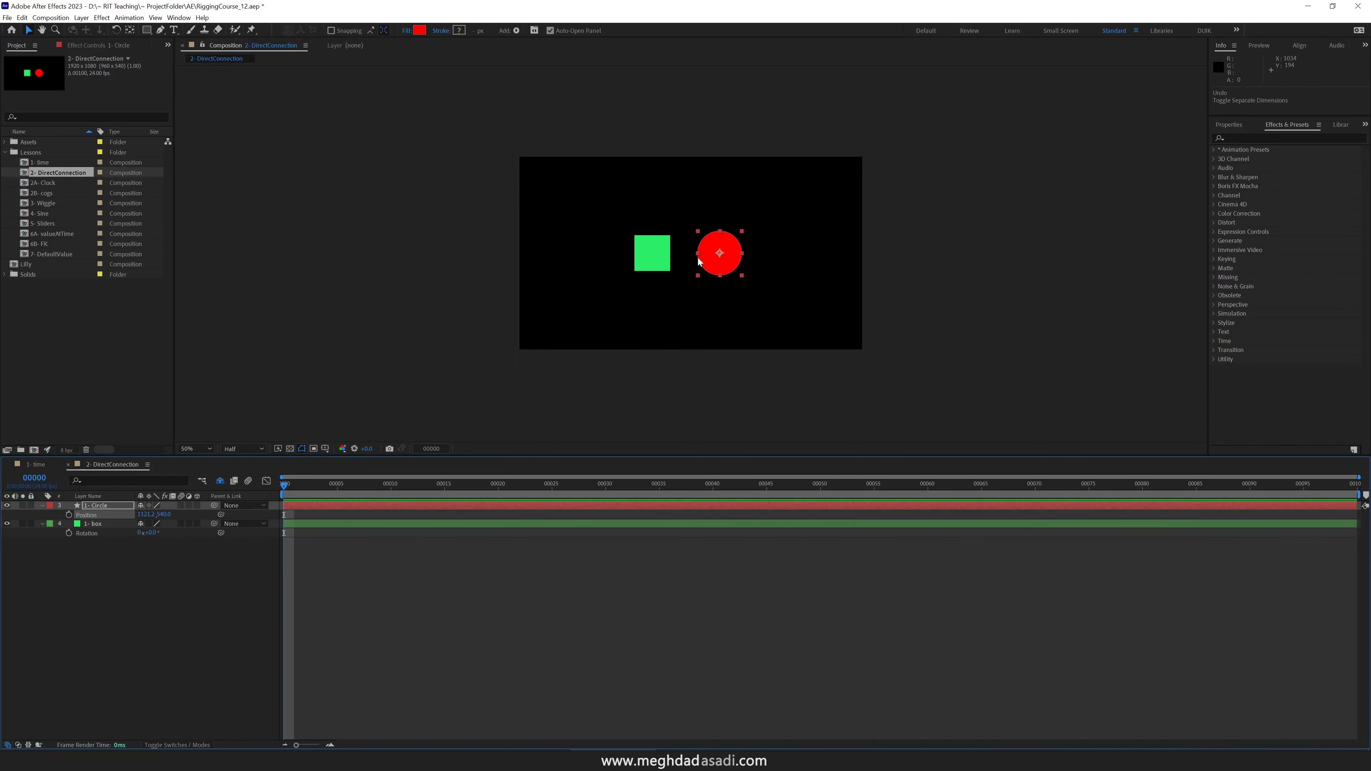
right_click(94, 516)
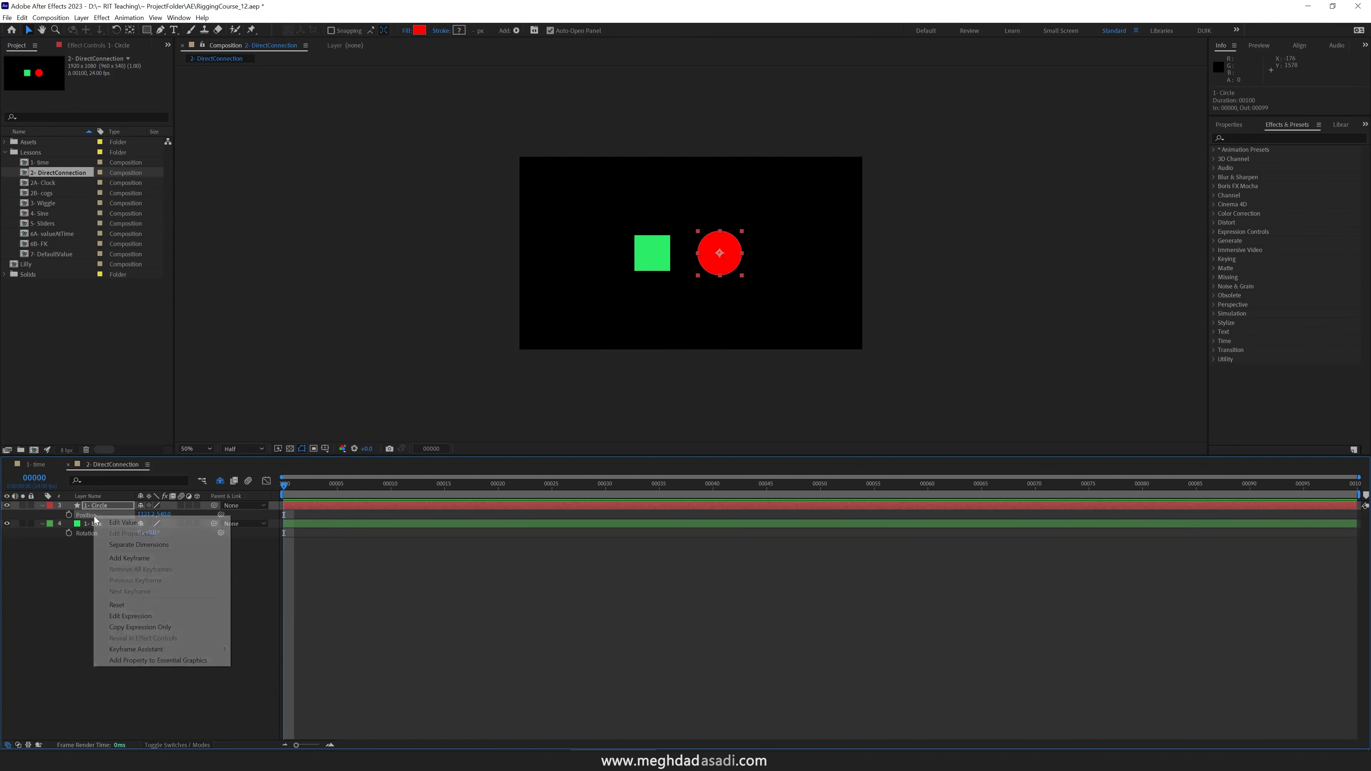
click(105, 544)
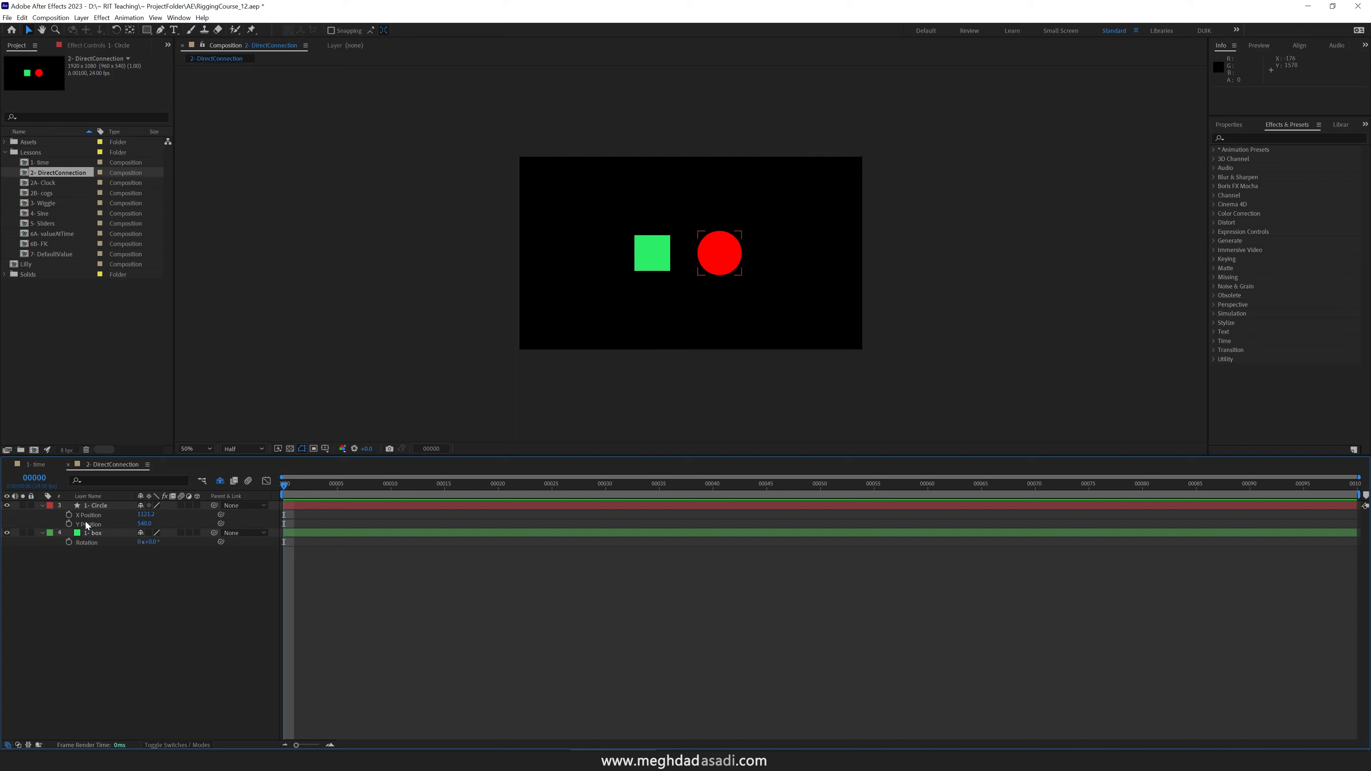
Link the box's Rotation to the circle's Y Position with the expression thisComp.layer("1- Circle").transform.yPosition
alt+click(68, 541)
key(BackSpace)
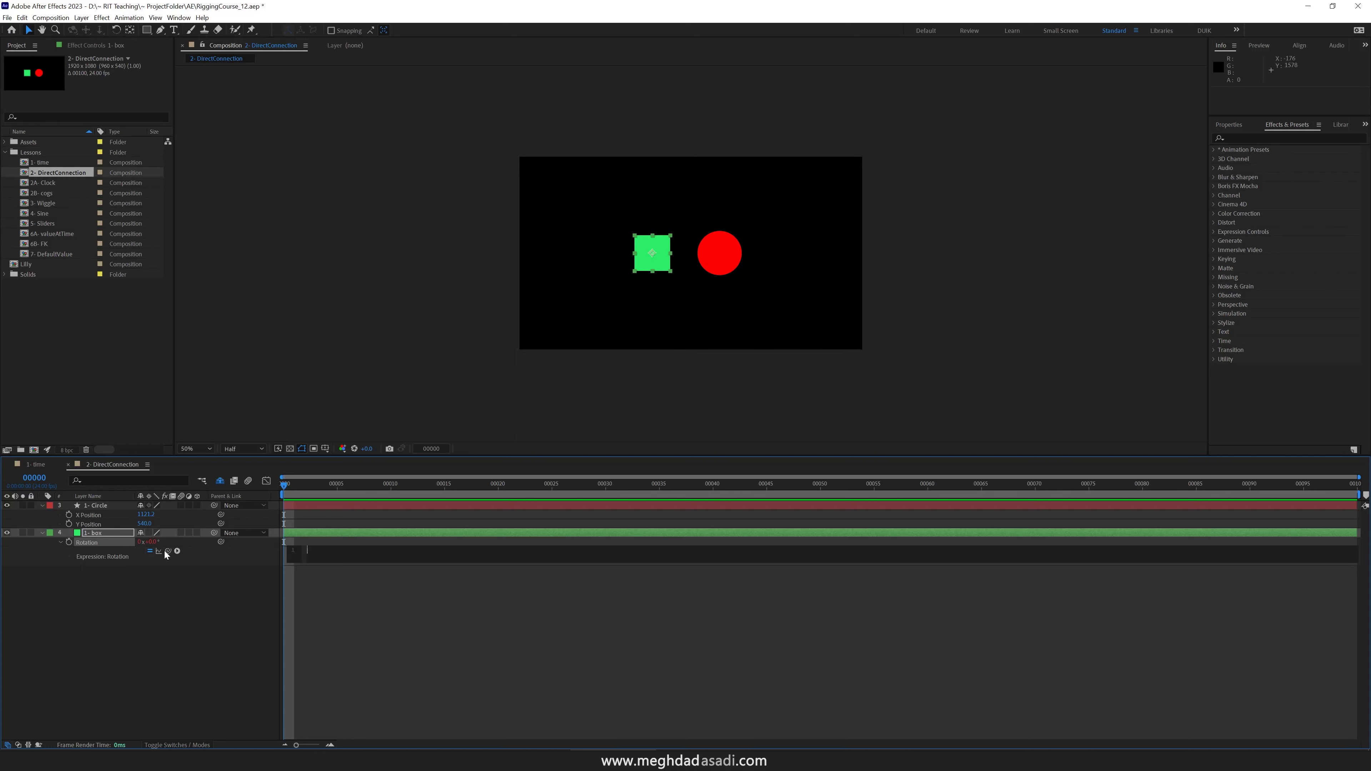
drag(168, 551, 97, 523)
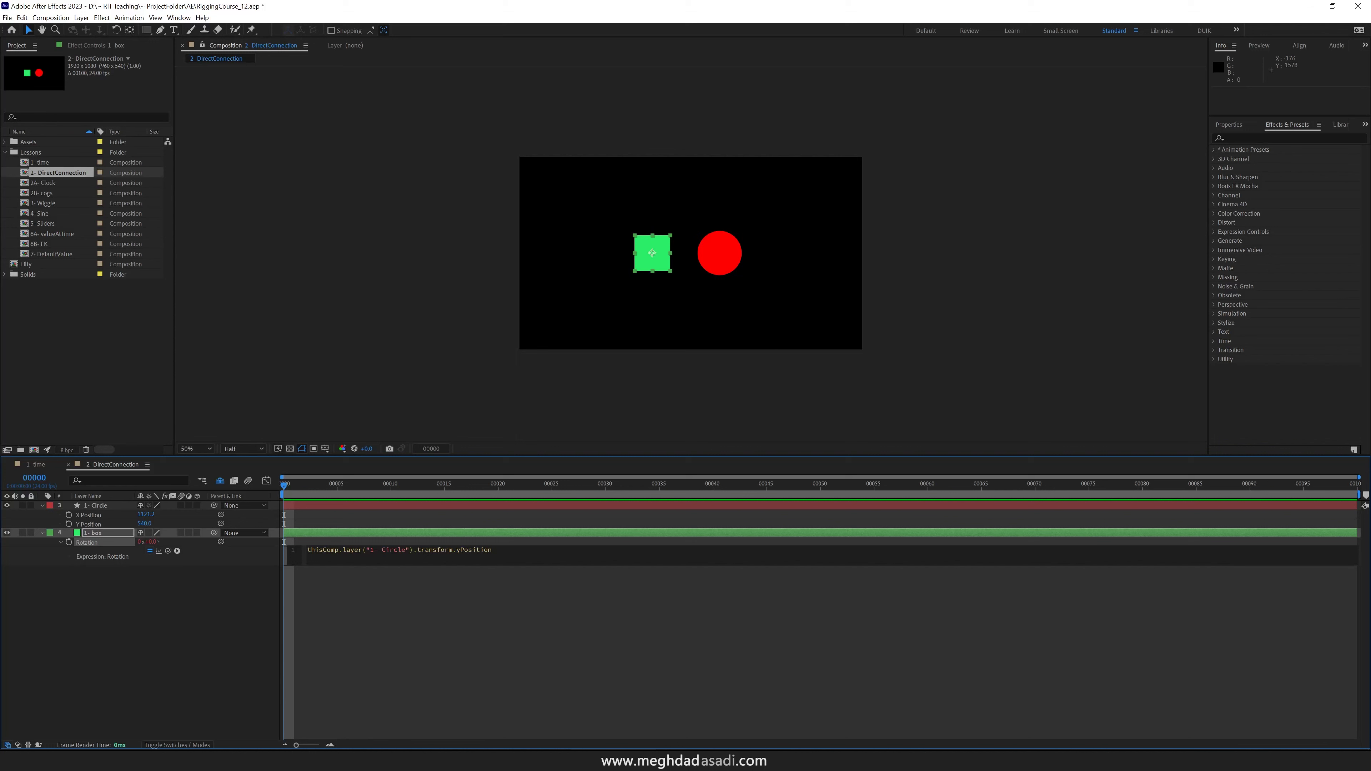
key(KP_Enter)
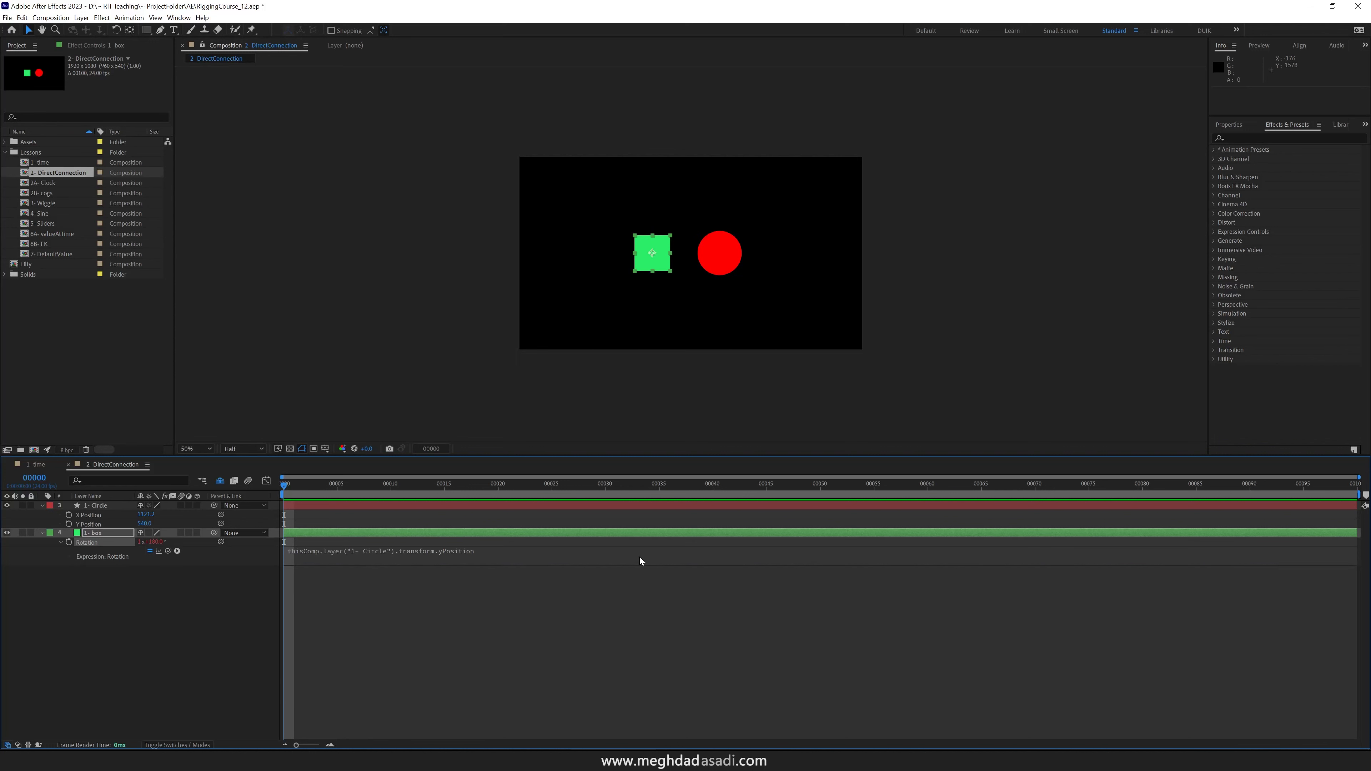
Examine the layer and property references in the box's Rotation expression, comparing them with the circle's Transform properties
click(466, 557)
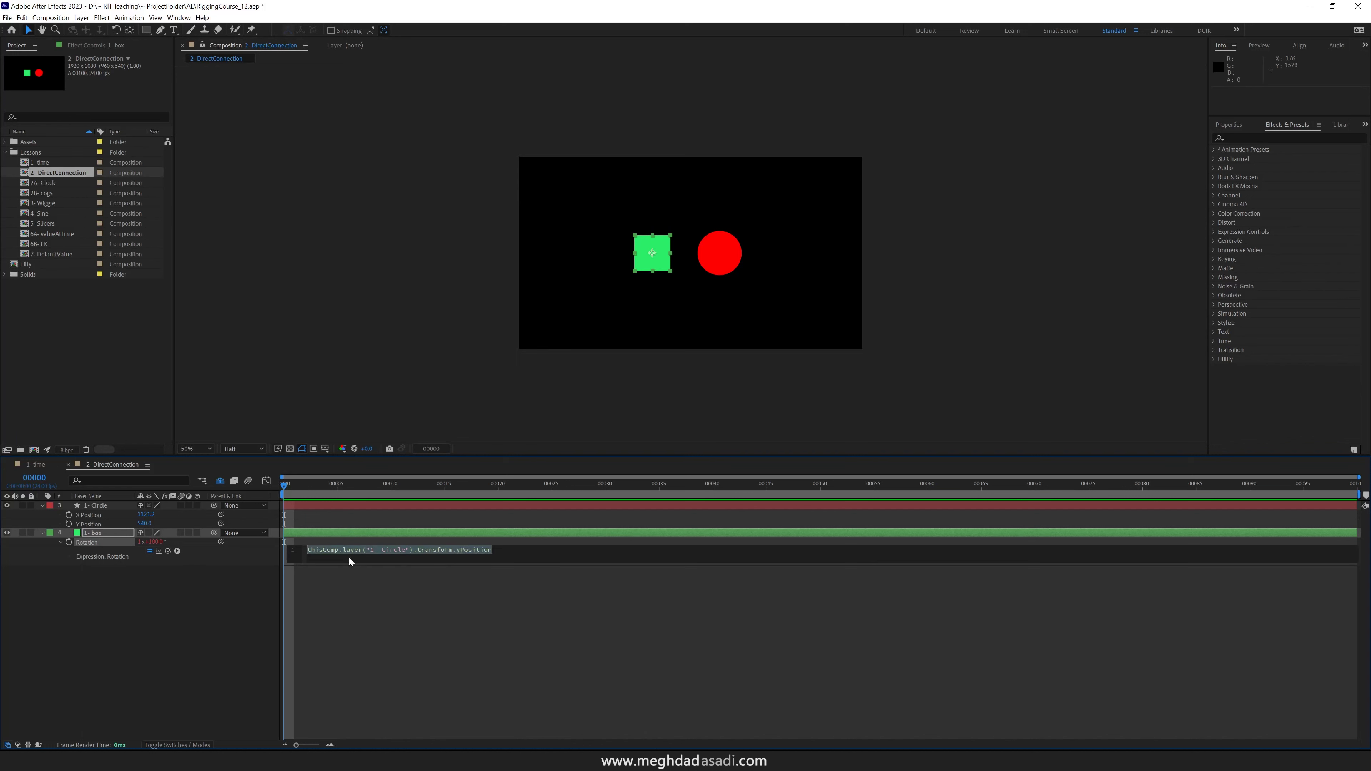
key(End)
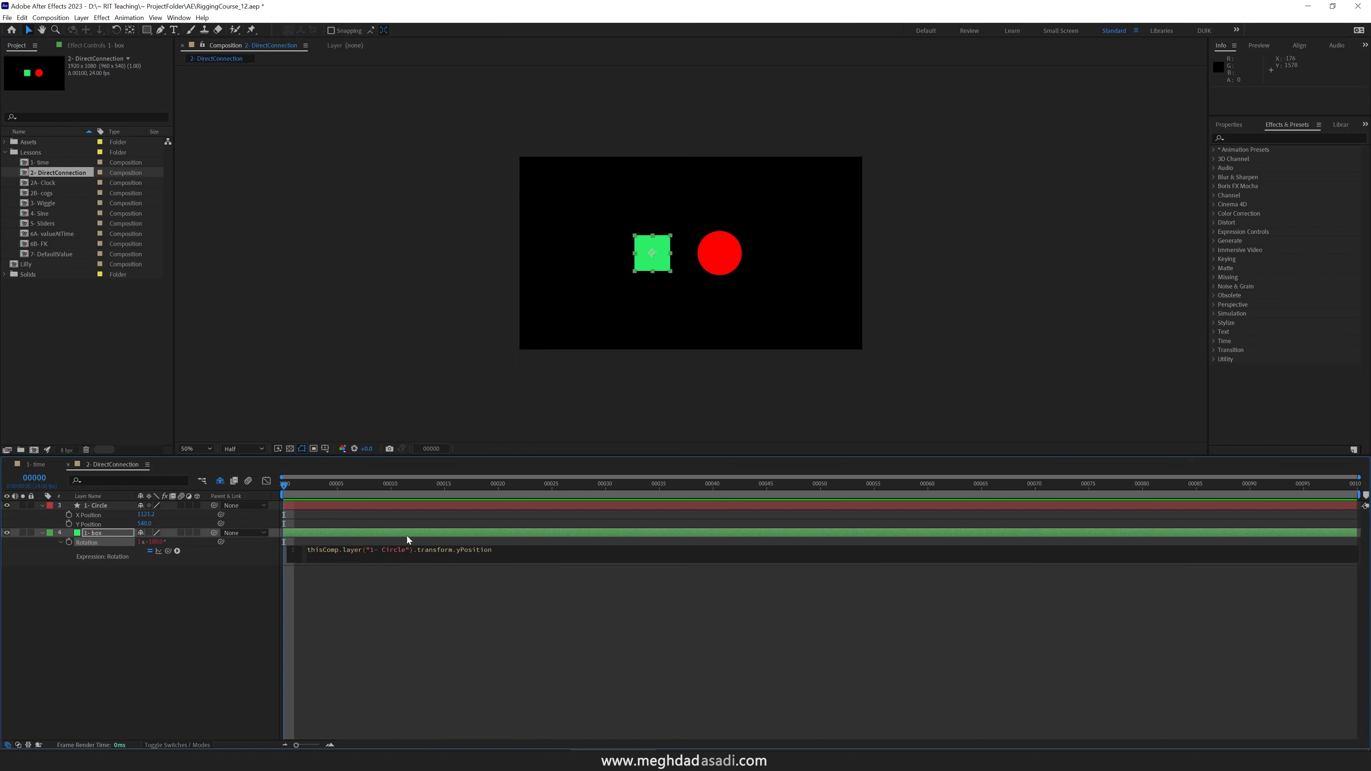
drag(338, 550, 413, 550)
drag(417, 550, 452, 550)
click(42, 505)
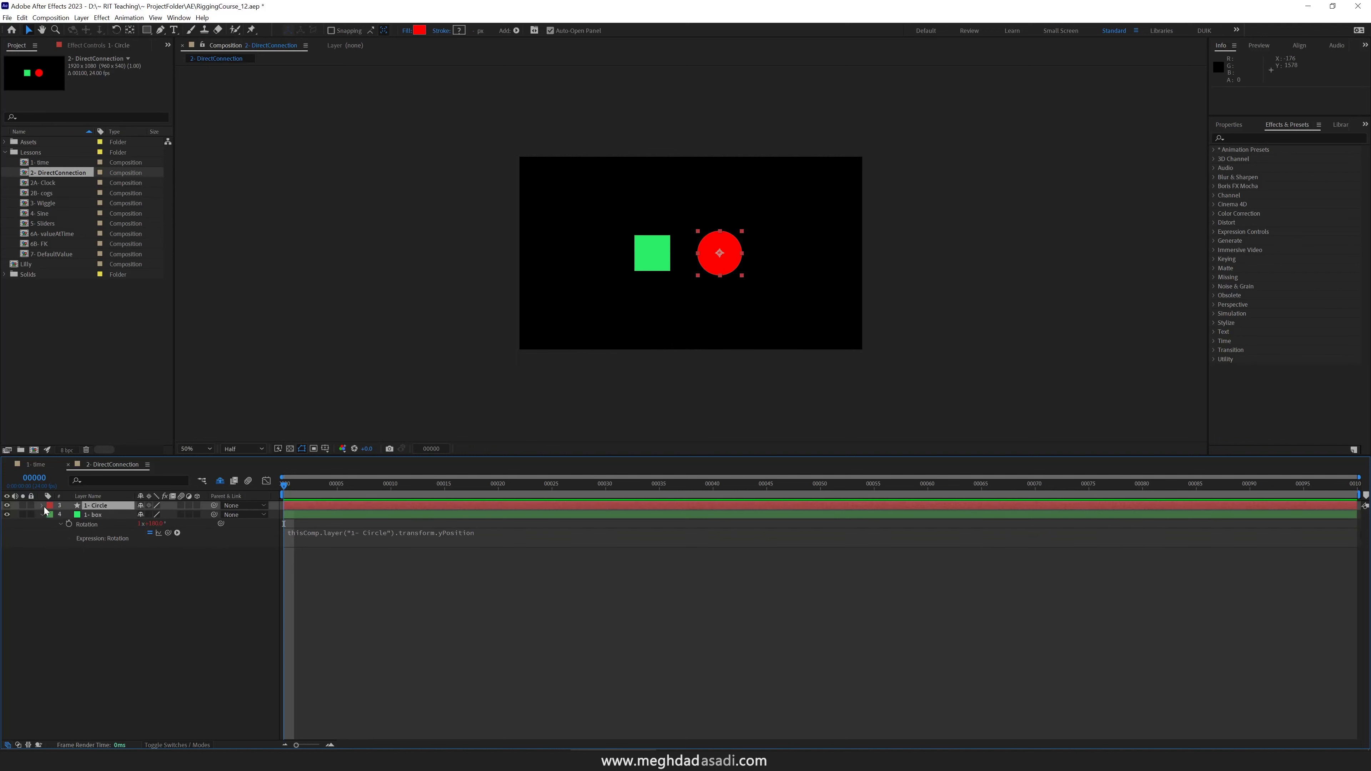
click(43, 505)
click(449, 609)
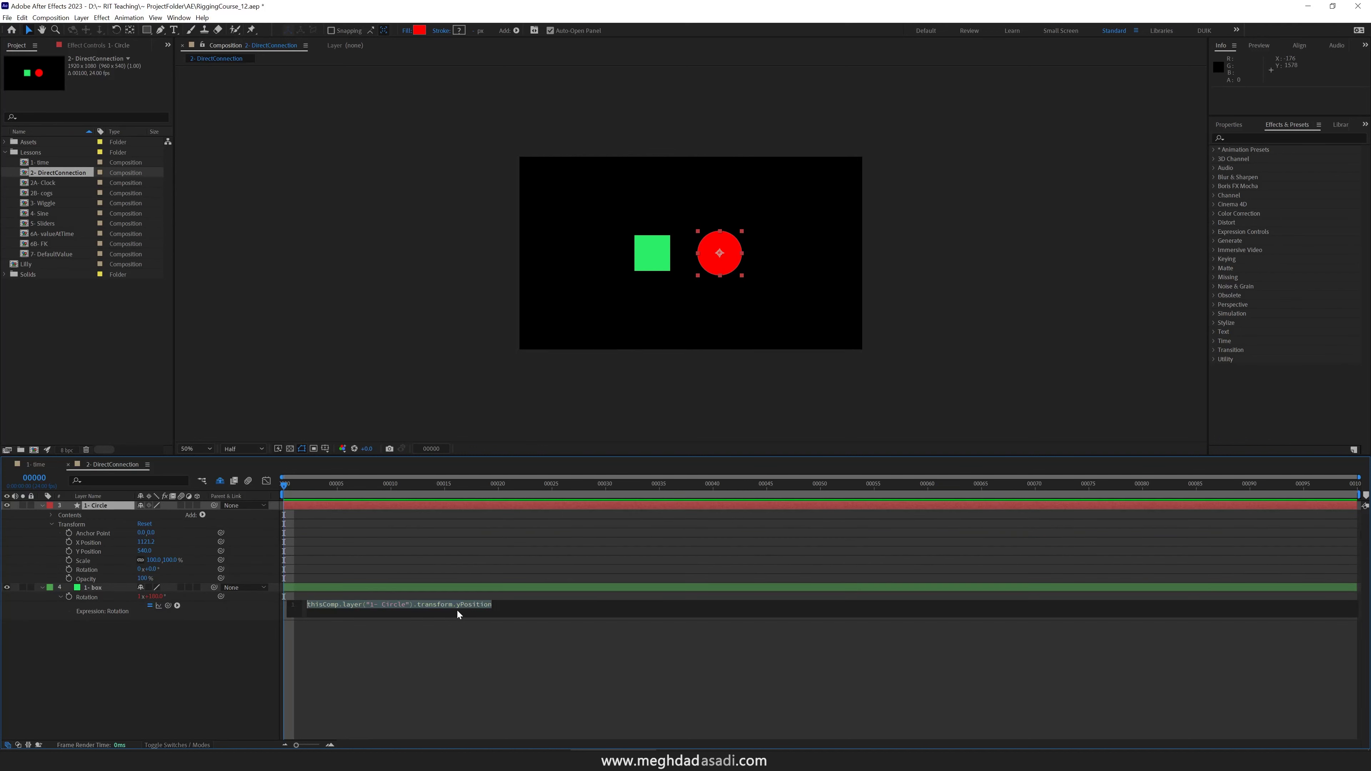
click(52, 525)
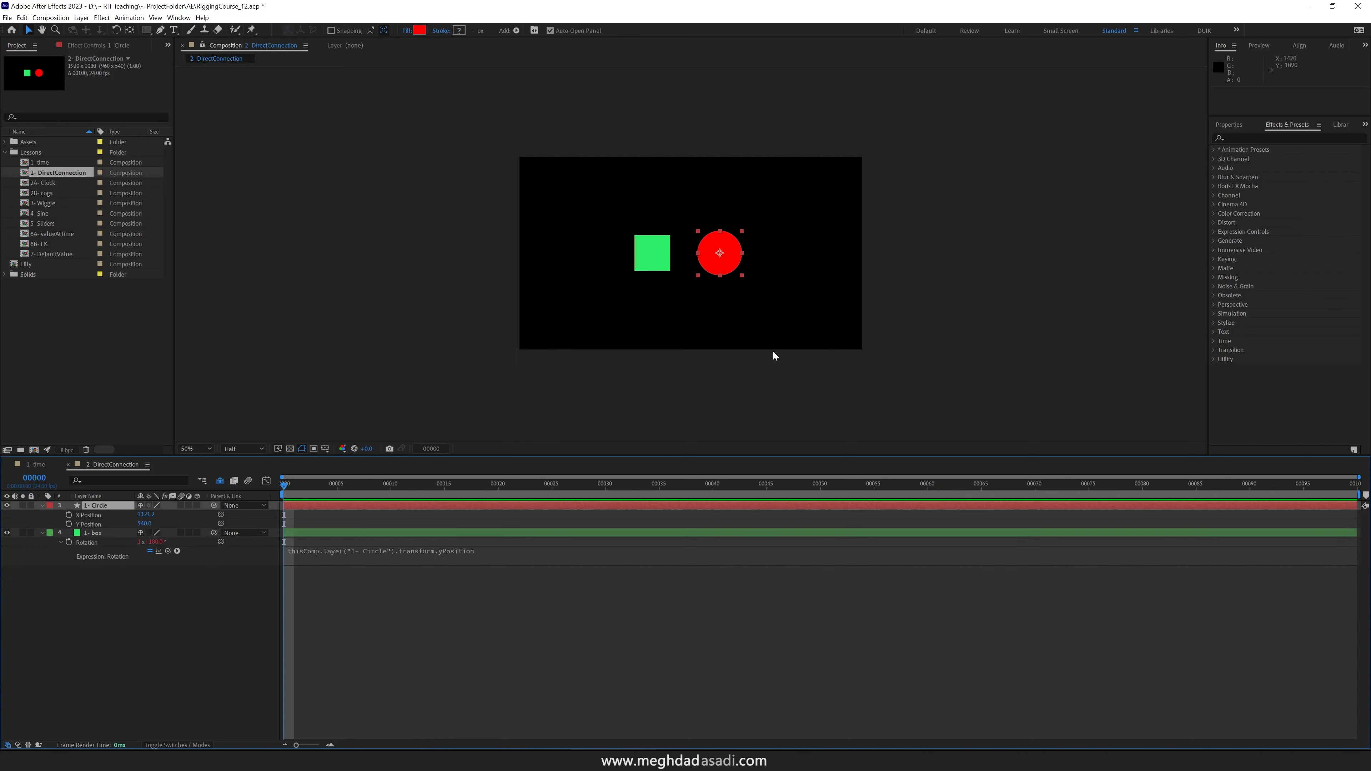
Move the red circle horizontally about 94 px away from the green box
click(727, 271)
mouse_move(726, 271)
mouse_down()
mouse_move(729, 239)
mouse_move(732, 303)
mouse_move(730, 240)
mouse_move(734, 264)
mouse_move(753, 267)
mouse_move(709, 267)
mouse_move(761, 267)
mouse_move(703, 268)
mouse_move(783, 268)
mouse_move(744, 269)
mouse_up()
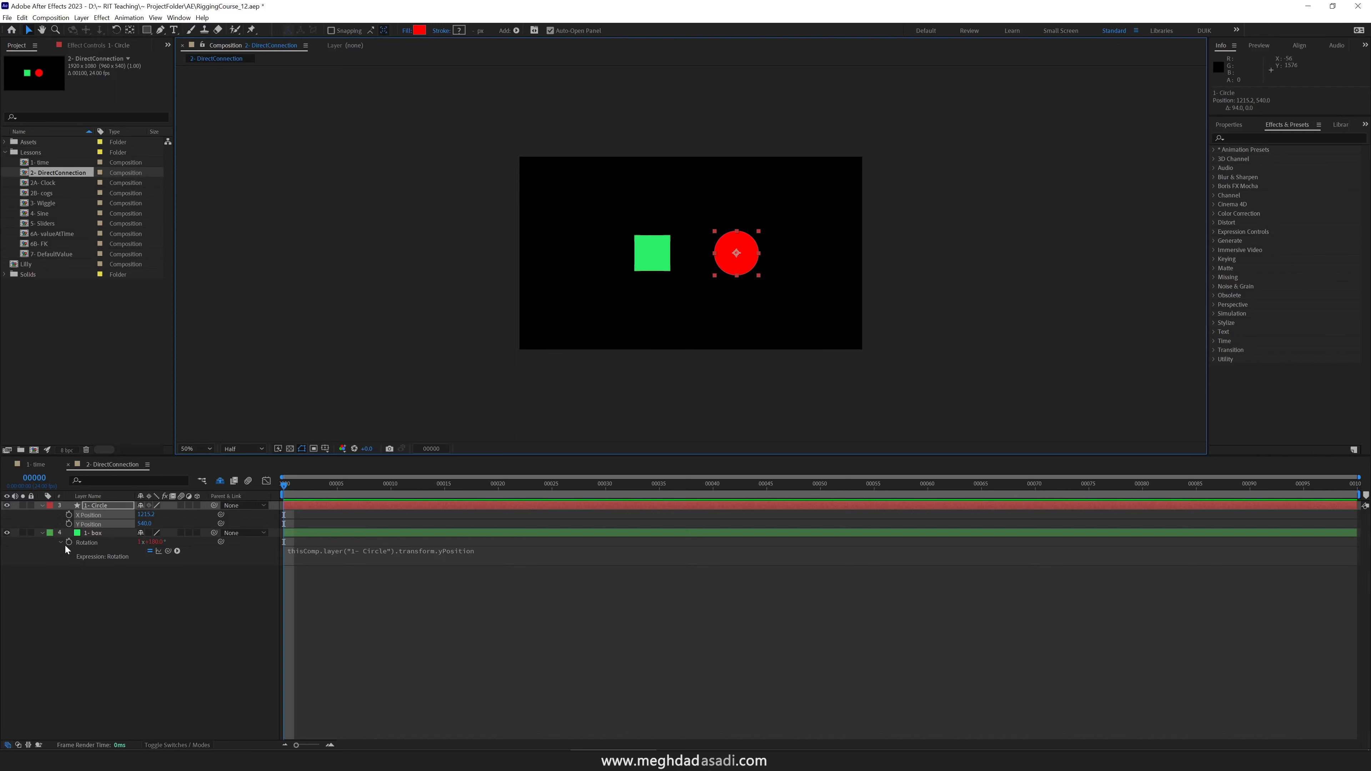
Divide the box's Rotation expression by 3 and move the circle upward to test the link
drag(493, 550, 306, 550)
key(Right)
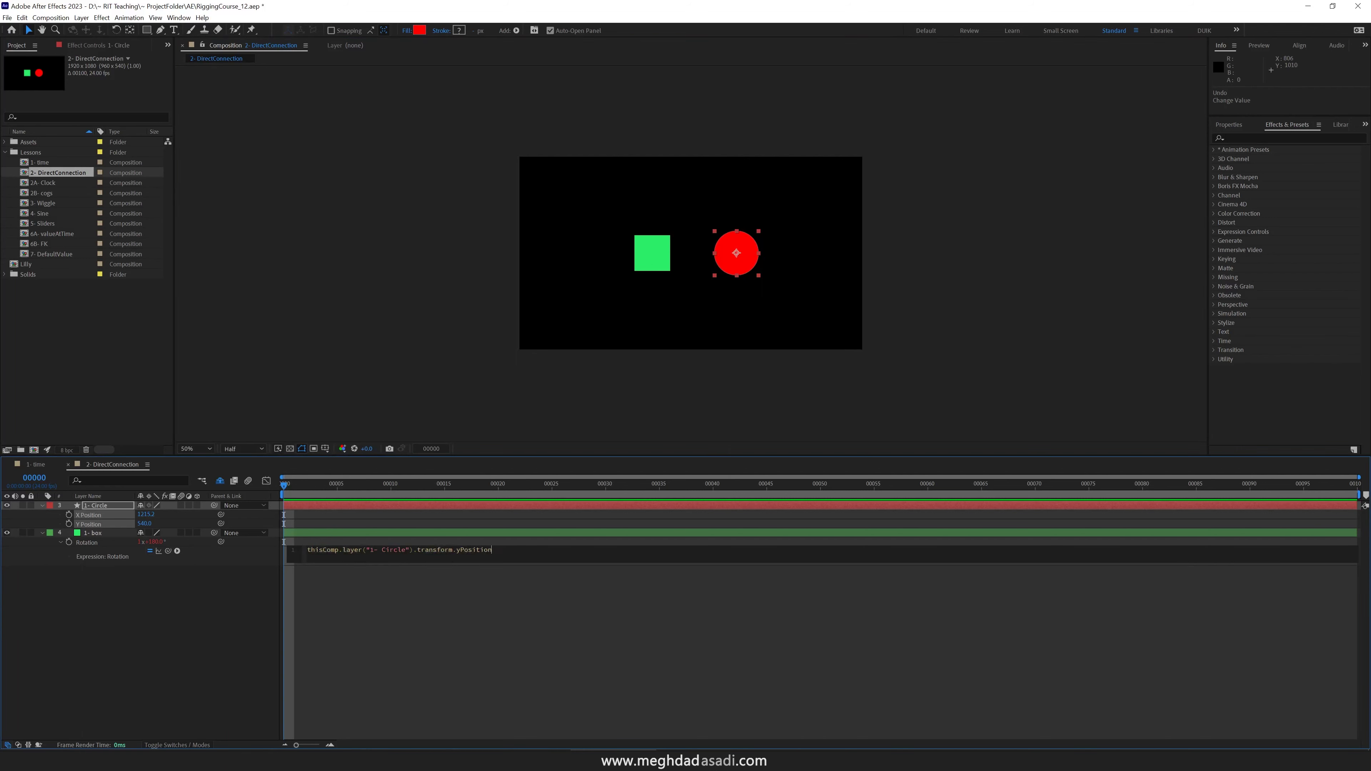
text(/ 3)
key(KP_Enter)
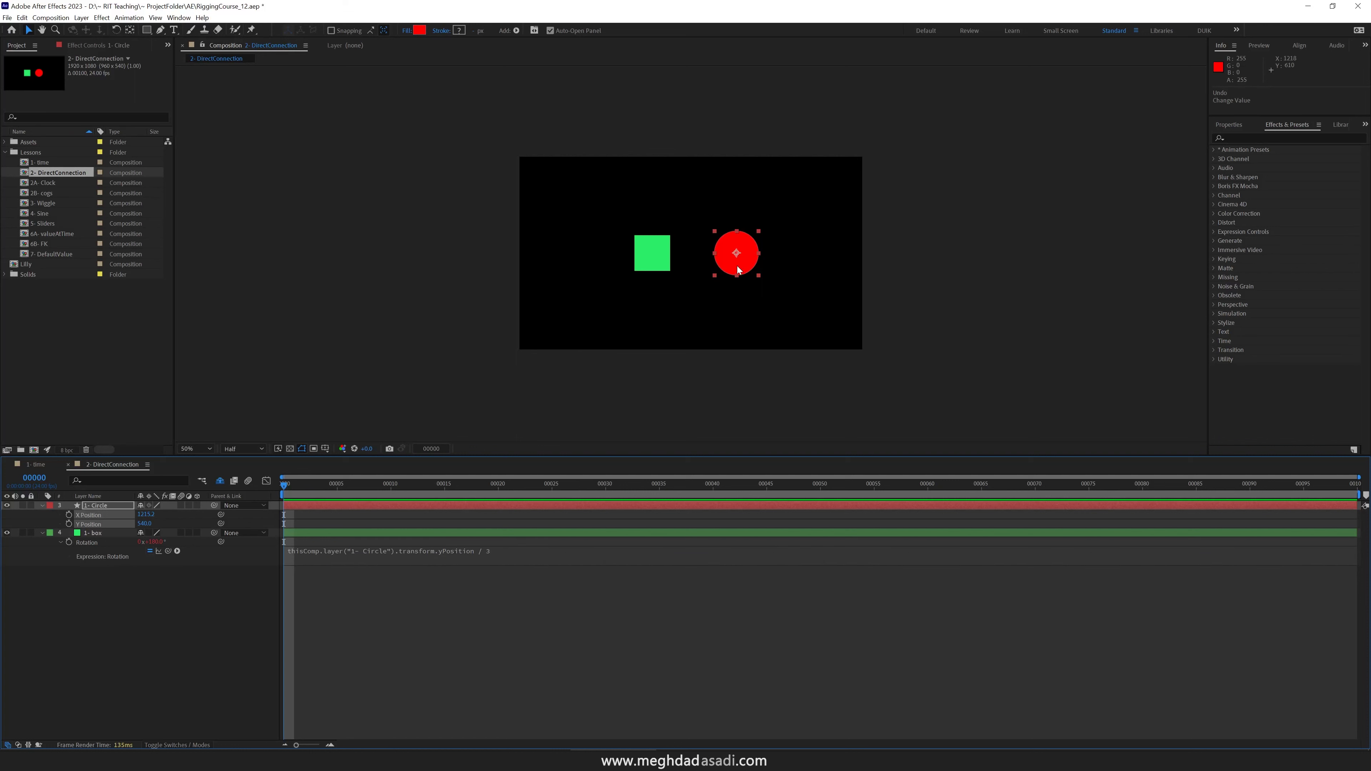
drag(738, 270, 741, 230)
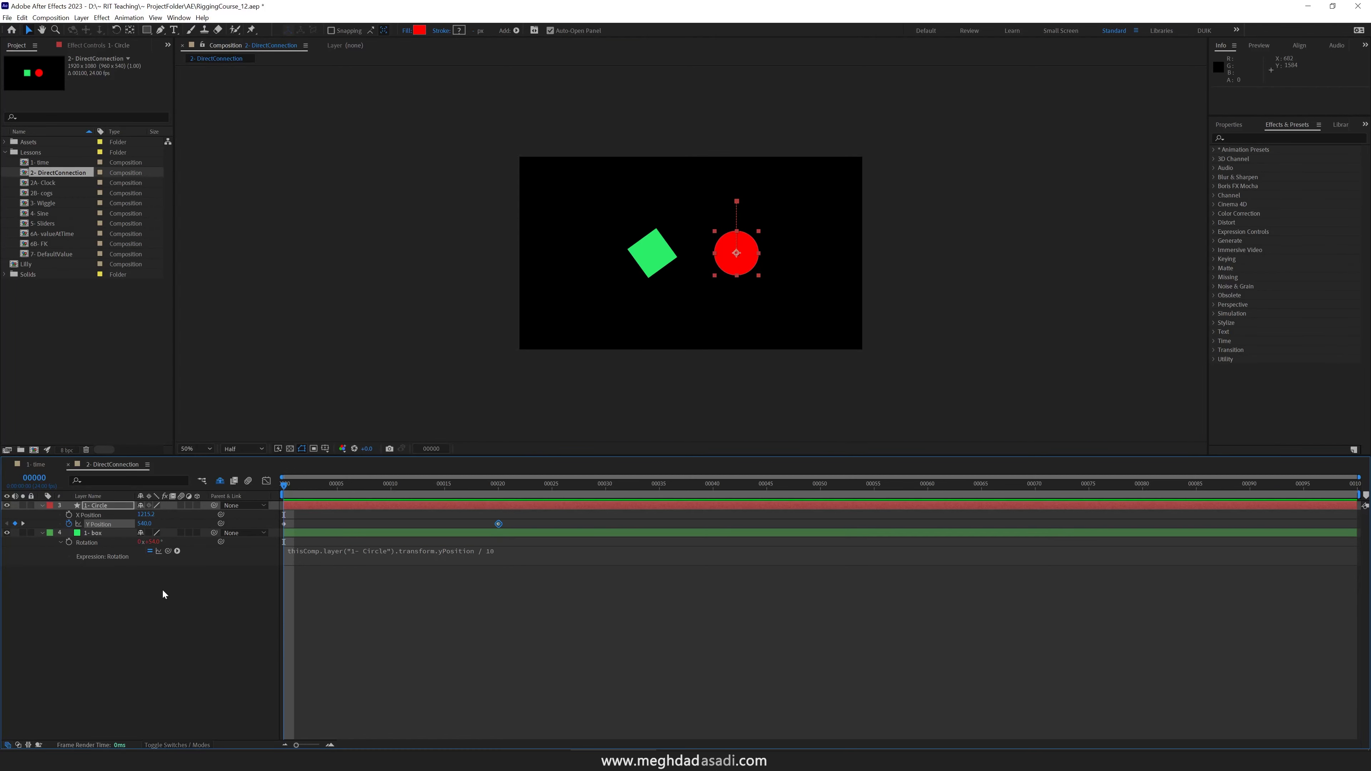
Open the 2A- Clock composition and drive the seconds layer's Rotation with the expression time *50
double_click(47, 186)
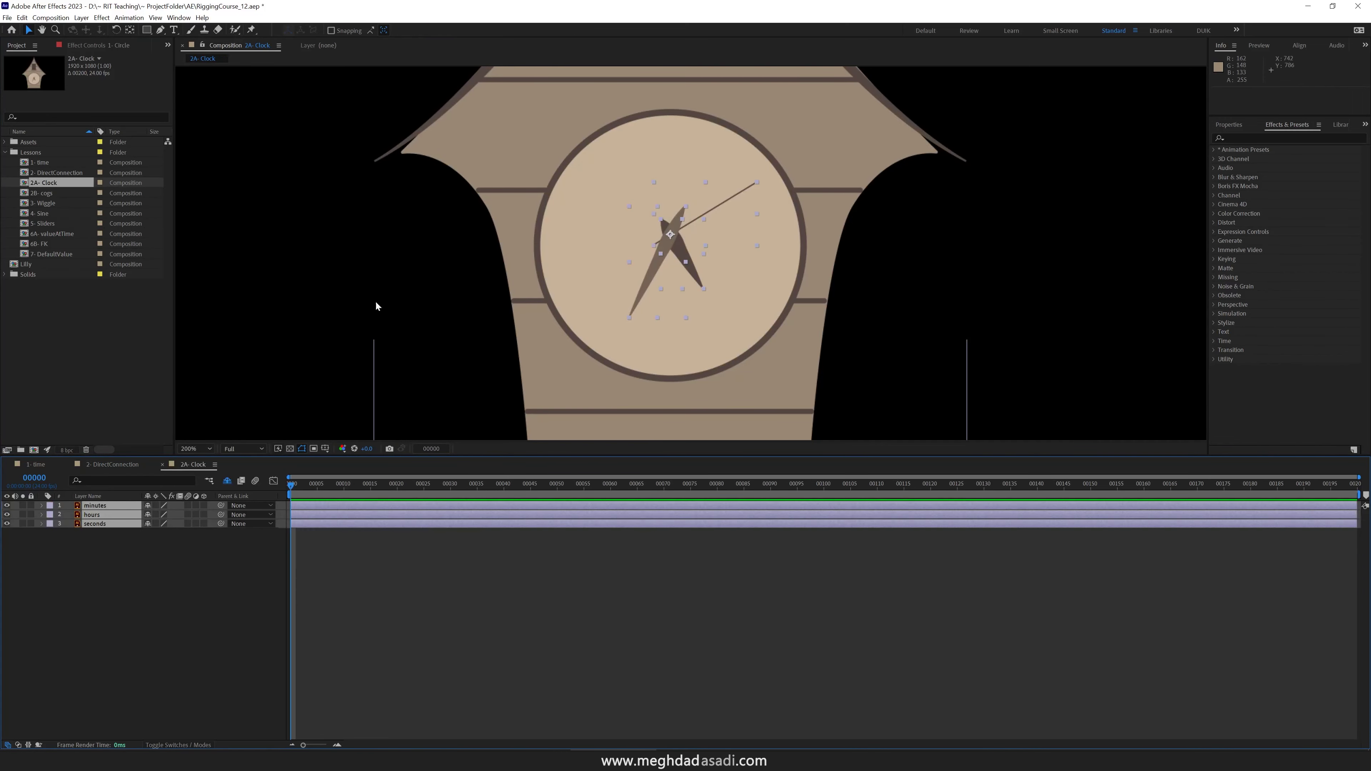
click(307, 299)
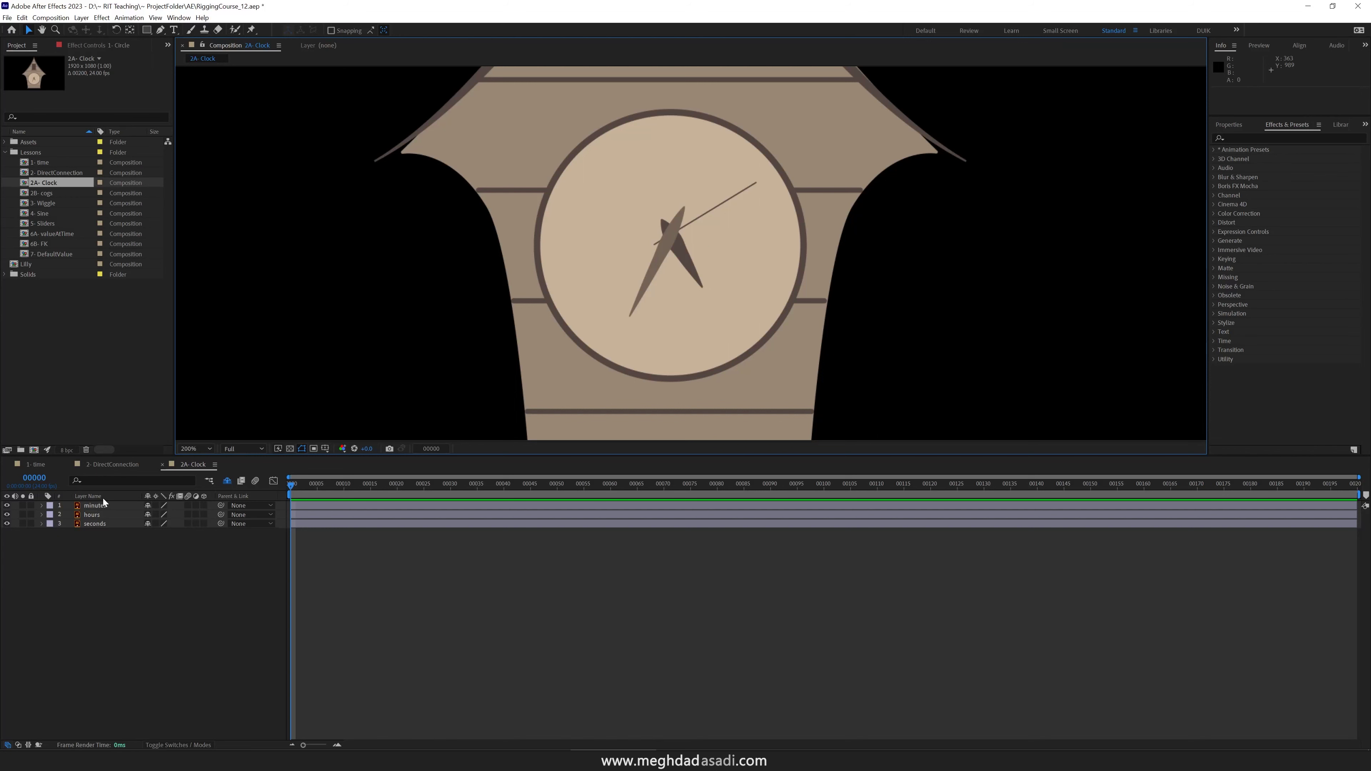
click(95, 523)
key(r)
alt+click(68, 533)
text(time *50)
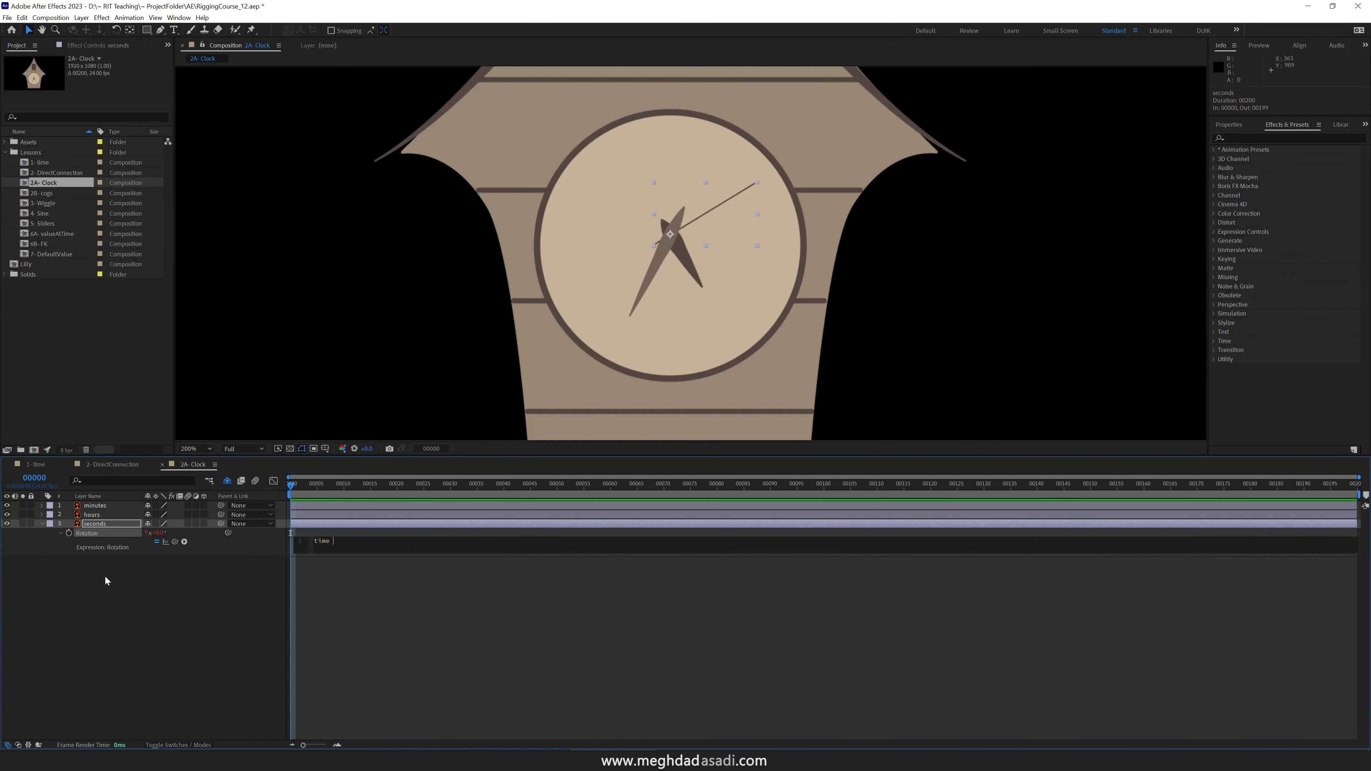
click(467, 484)
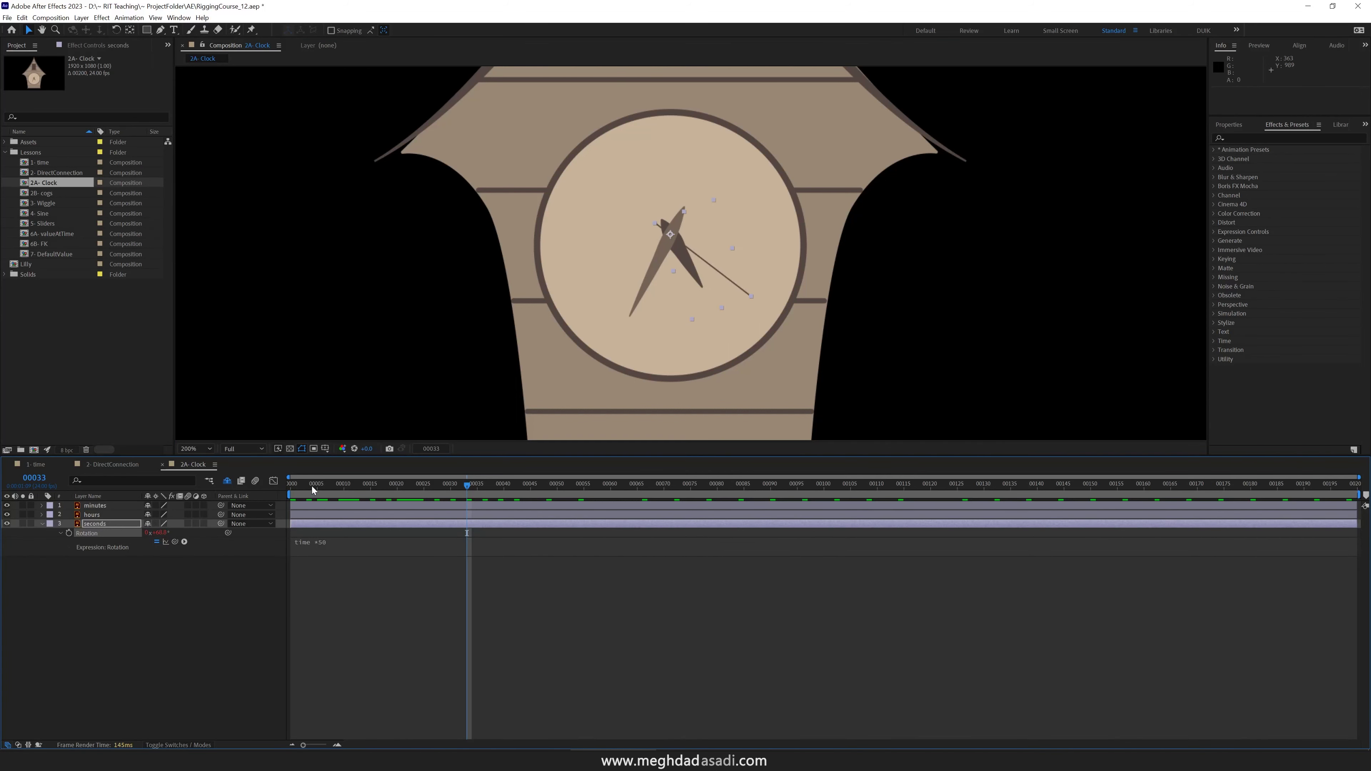
Preview the seconds hand's rotation from the first frame
drag(312, 486, 284, 491)
key(space)
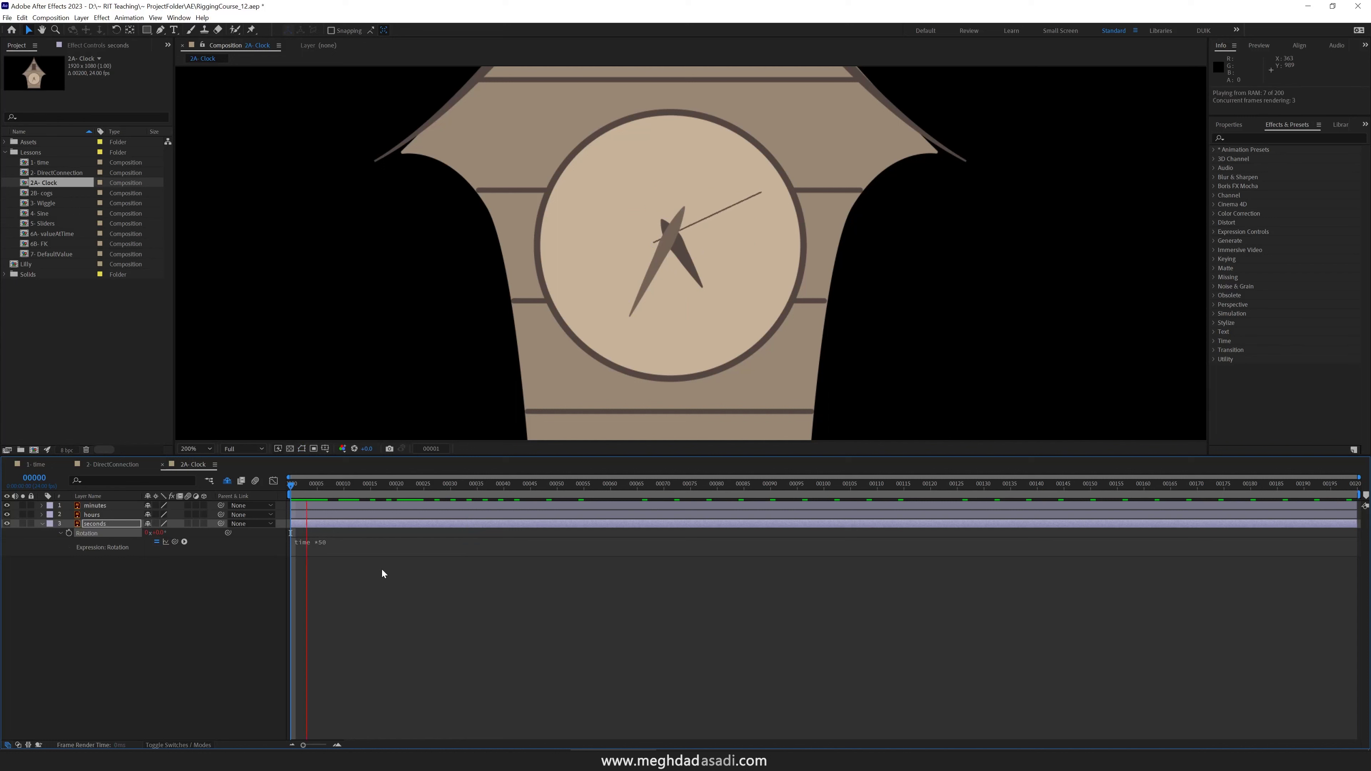
key(space)
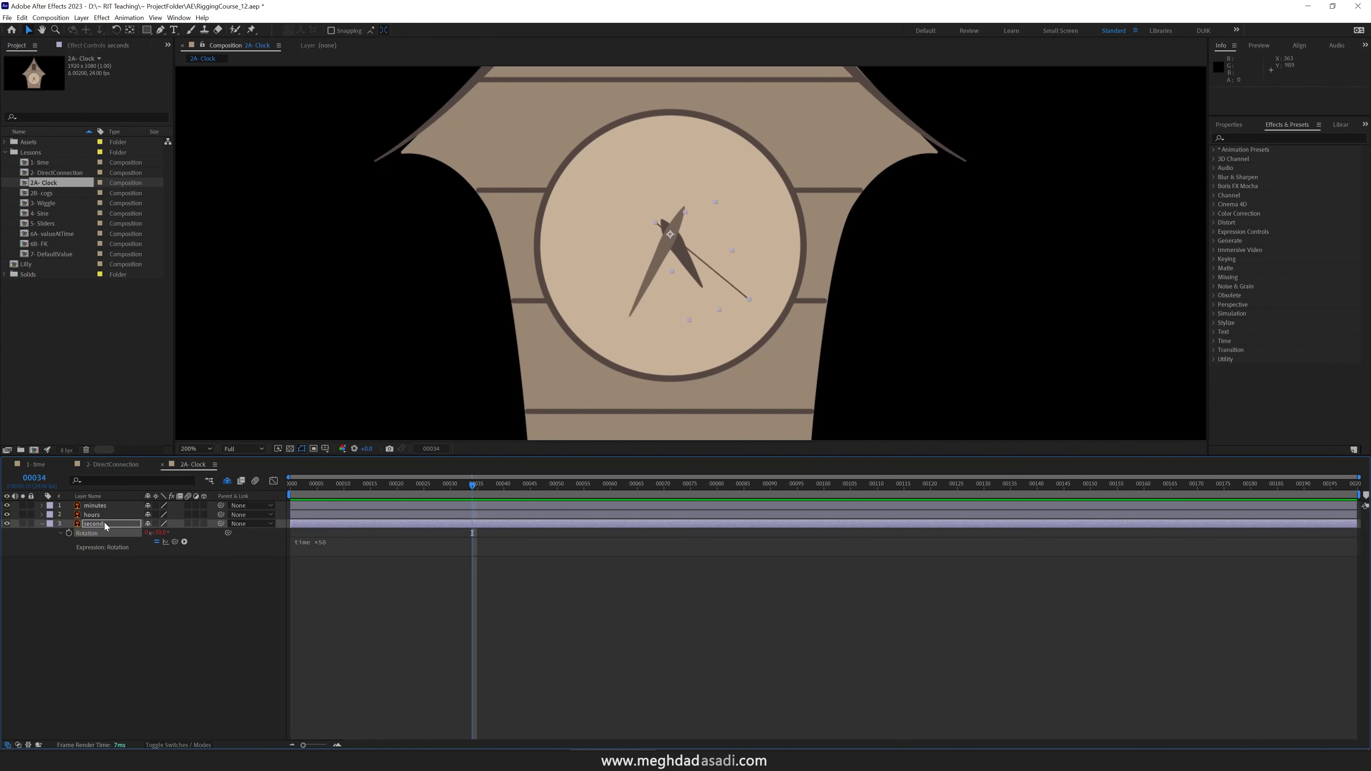
Link the minutes layer's Rotation to the seconds layer's Rotation divided by 60, and preview the clock
click(101, 506)
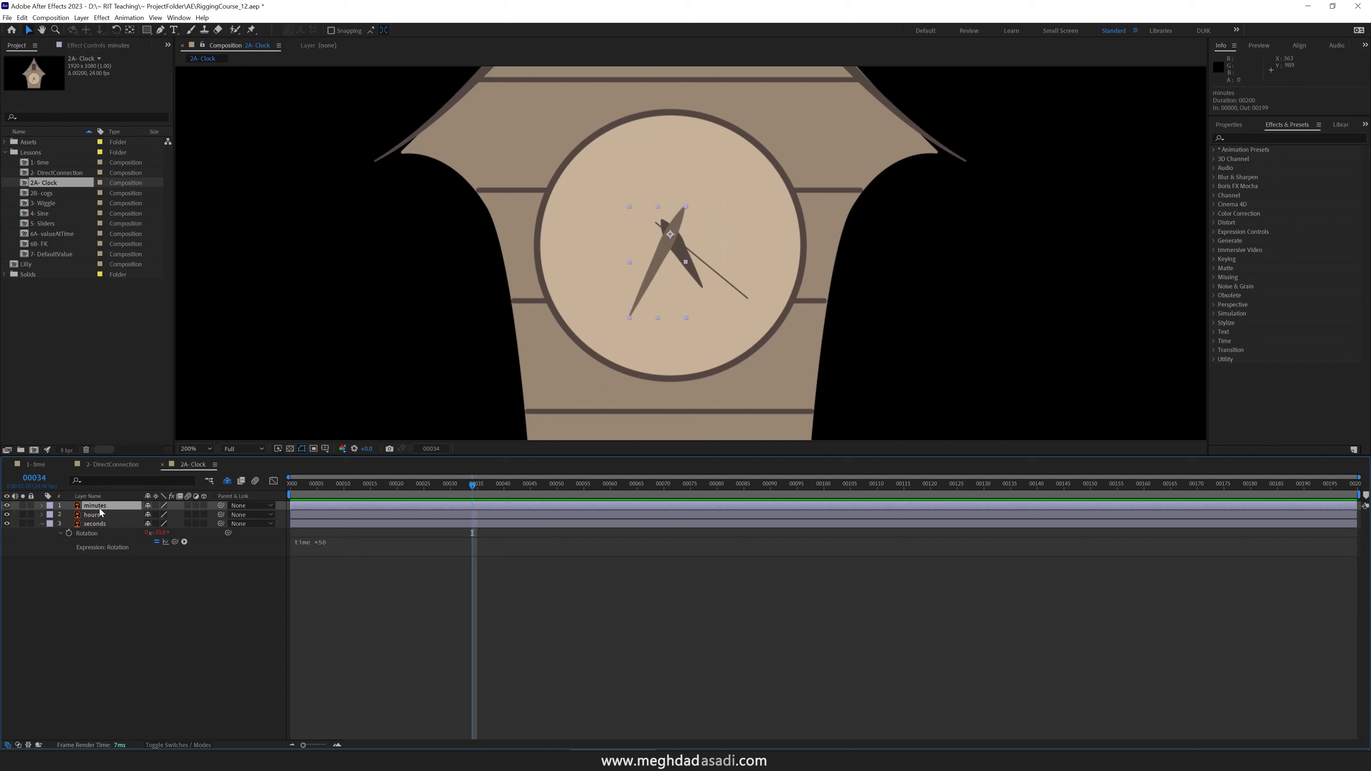
key(r)
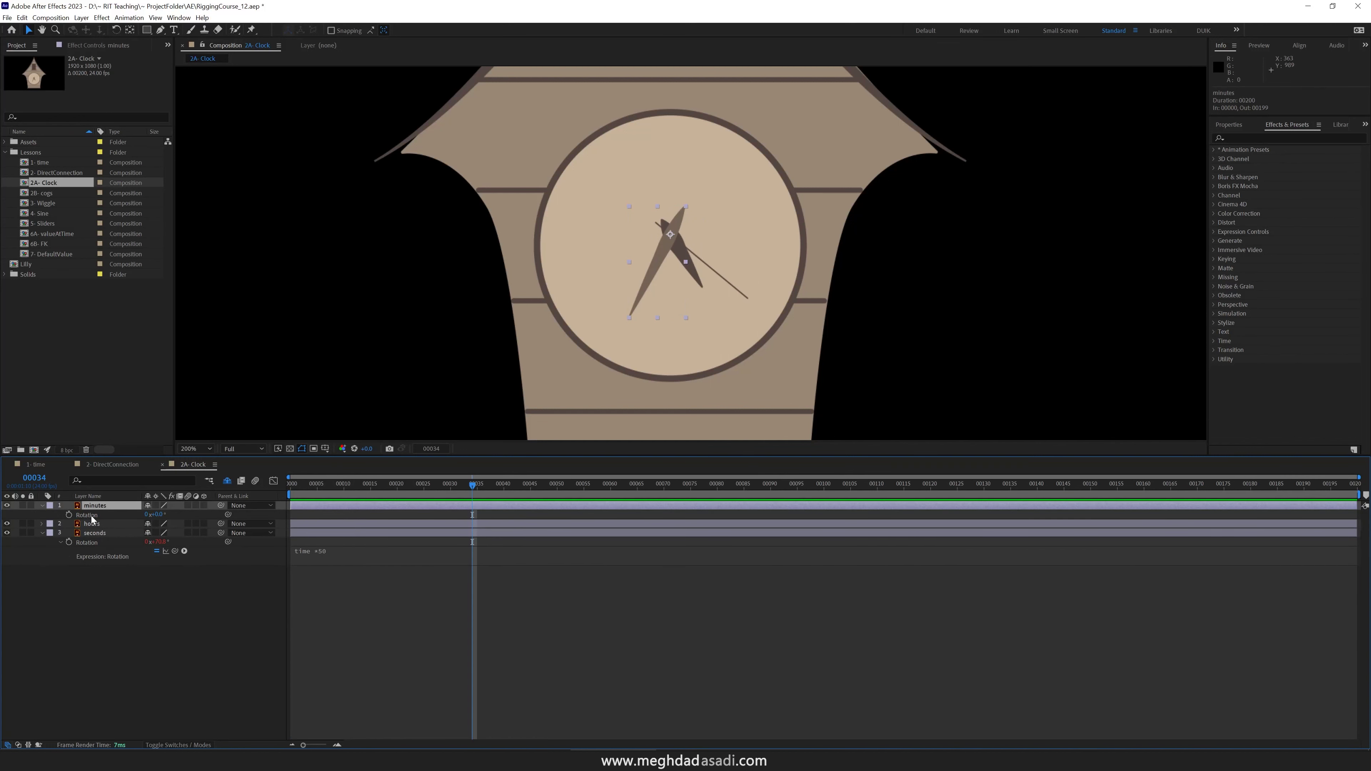
alt+click(69, 516)
drag(175, 523, 114, 564)
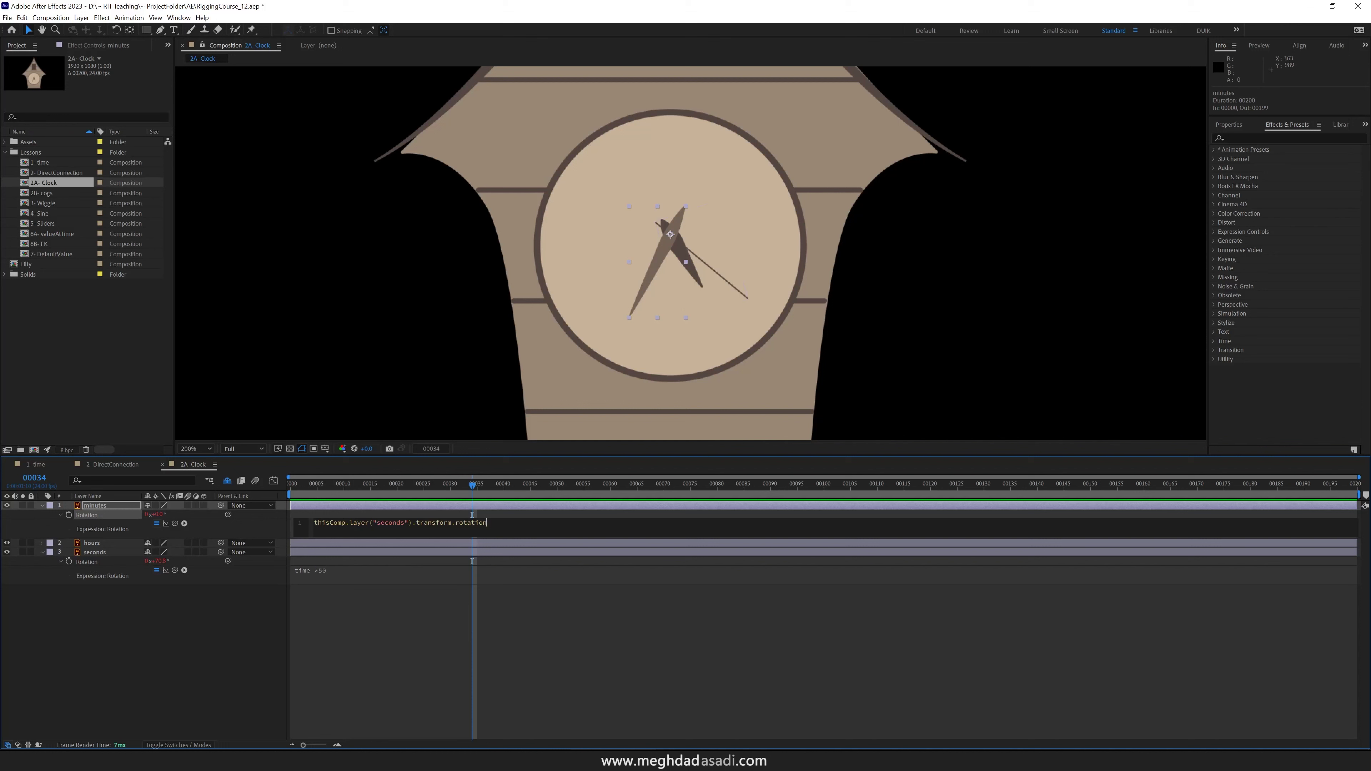
text(/60)
drag(472, 484, 367, 489)
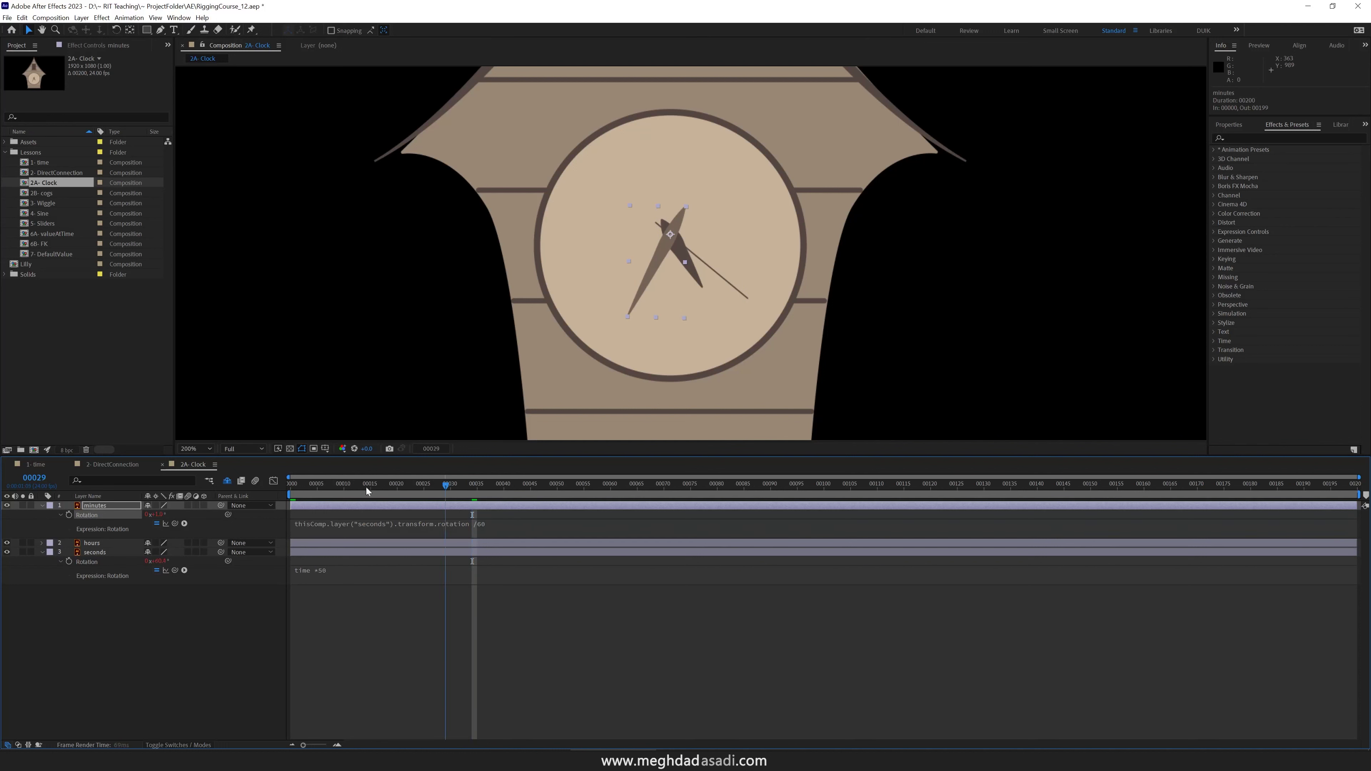
key(space)
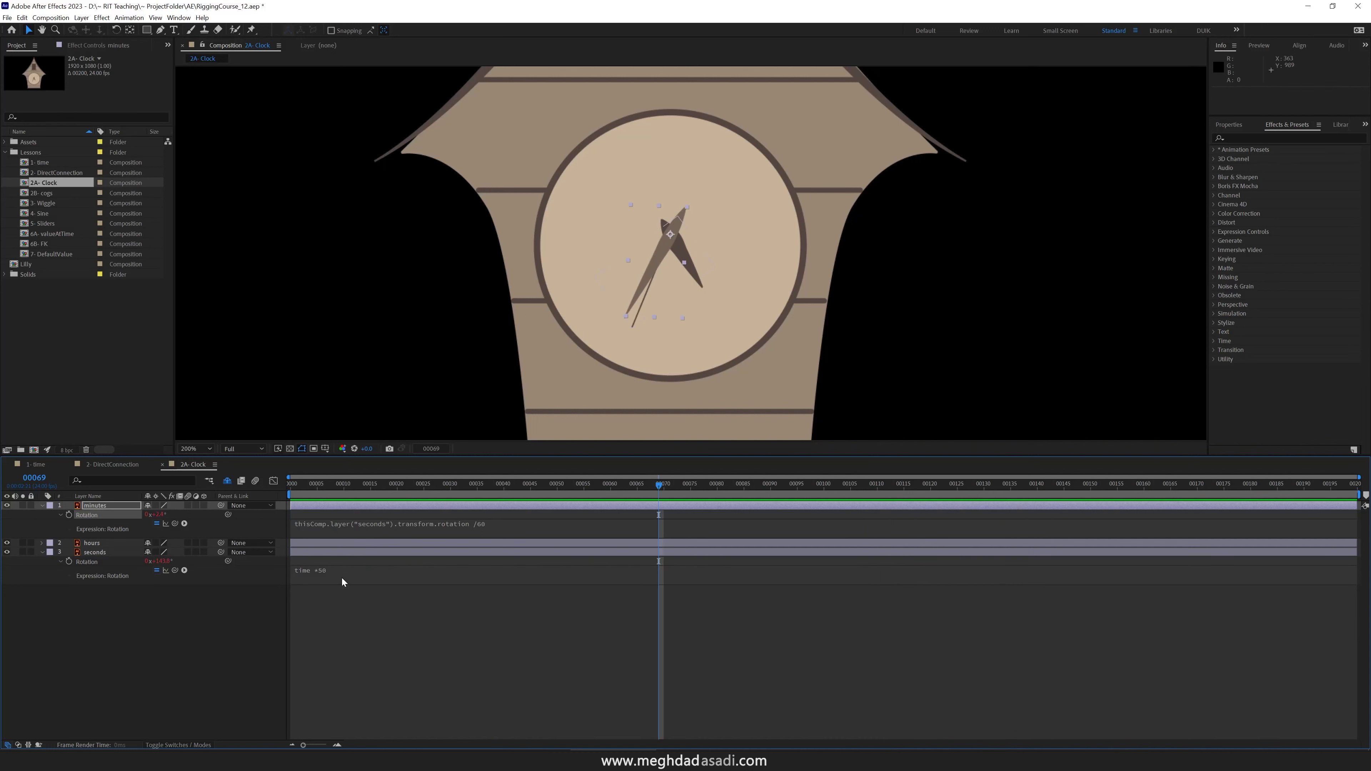
Change the seconds layer's Rotation expression to time * 150 and preview the clock from the first frame
click(337, 574)
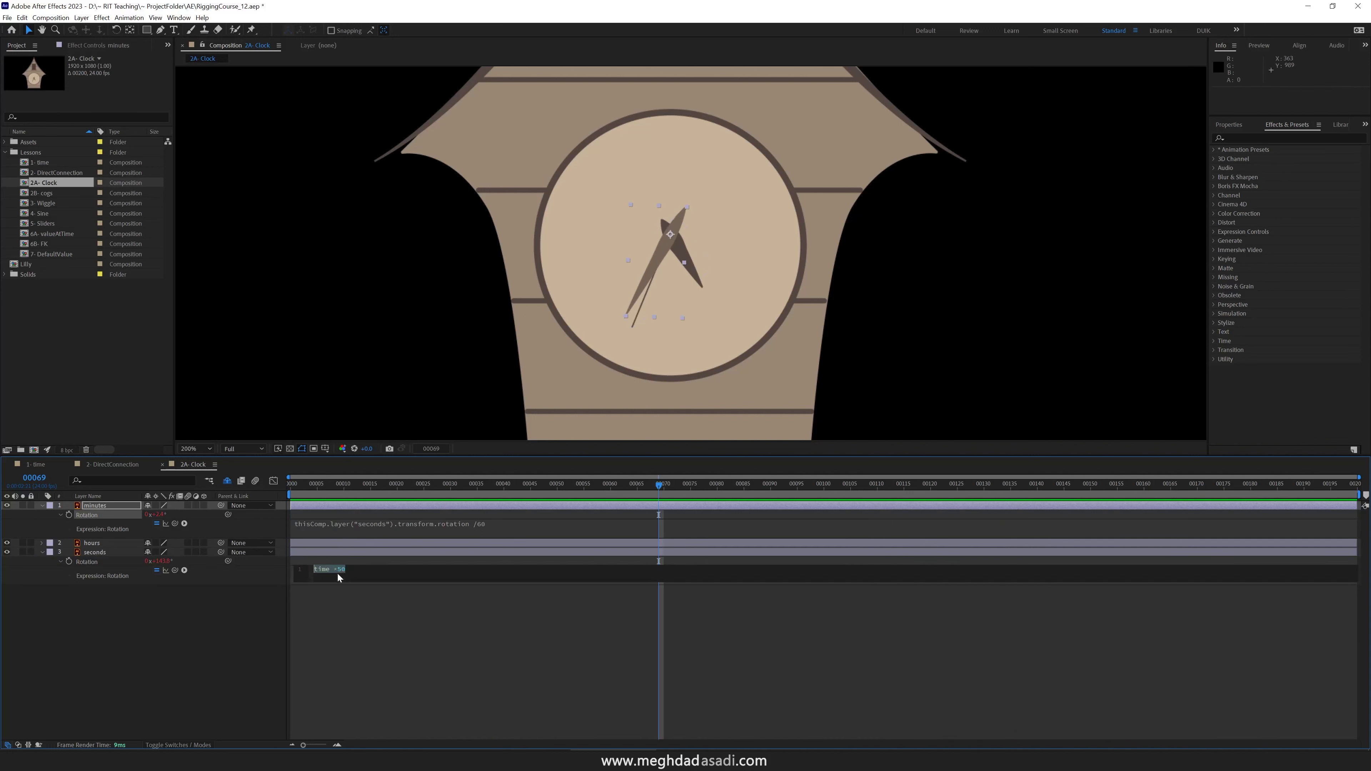
click(340, 575)
text(15)
click(338, 583)
key(Home)
key(space)
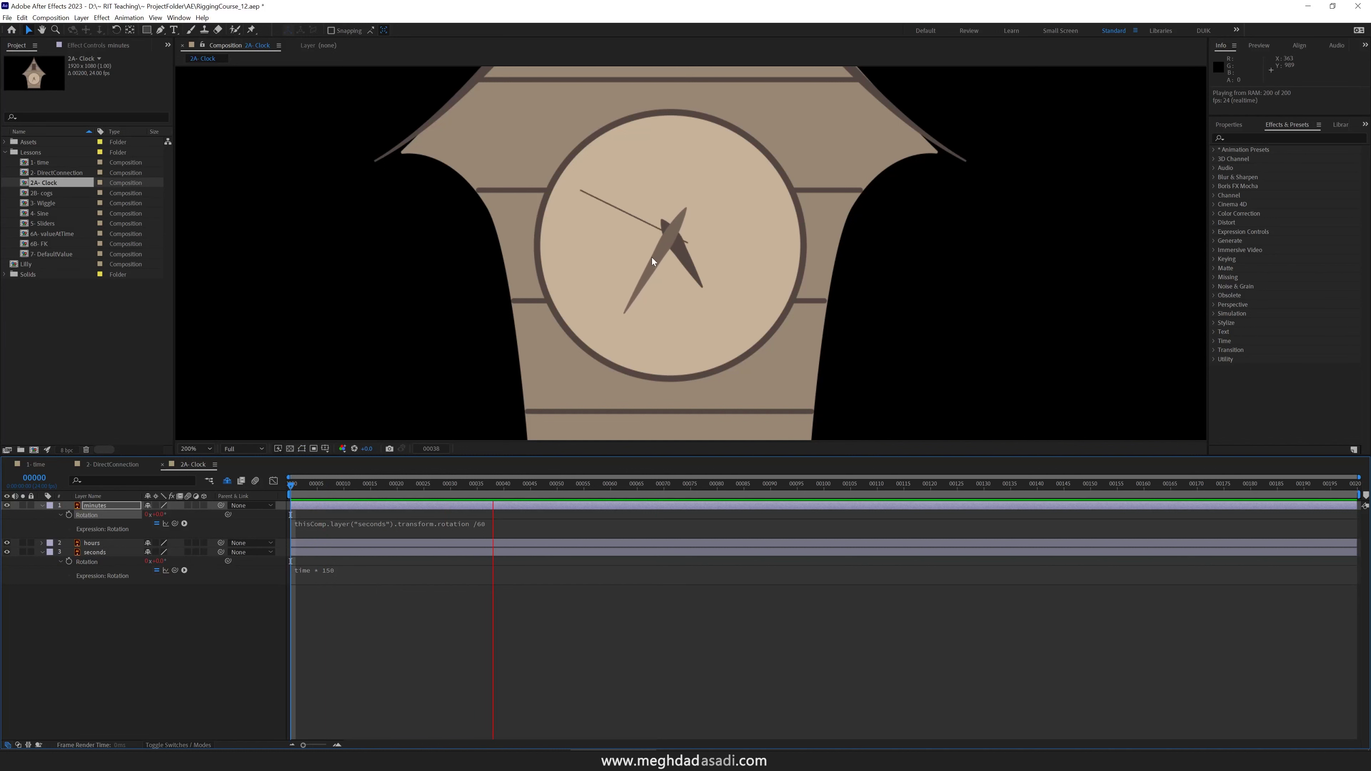
key(space)
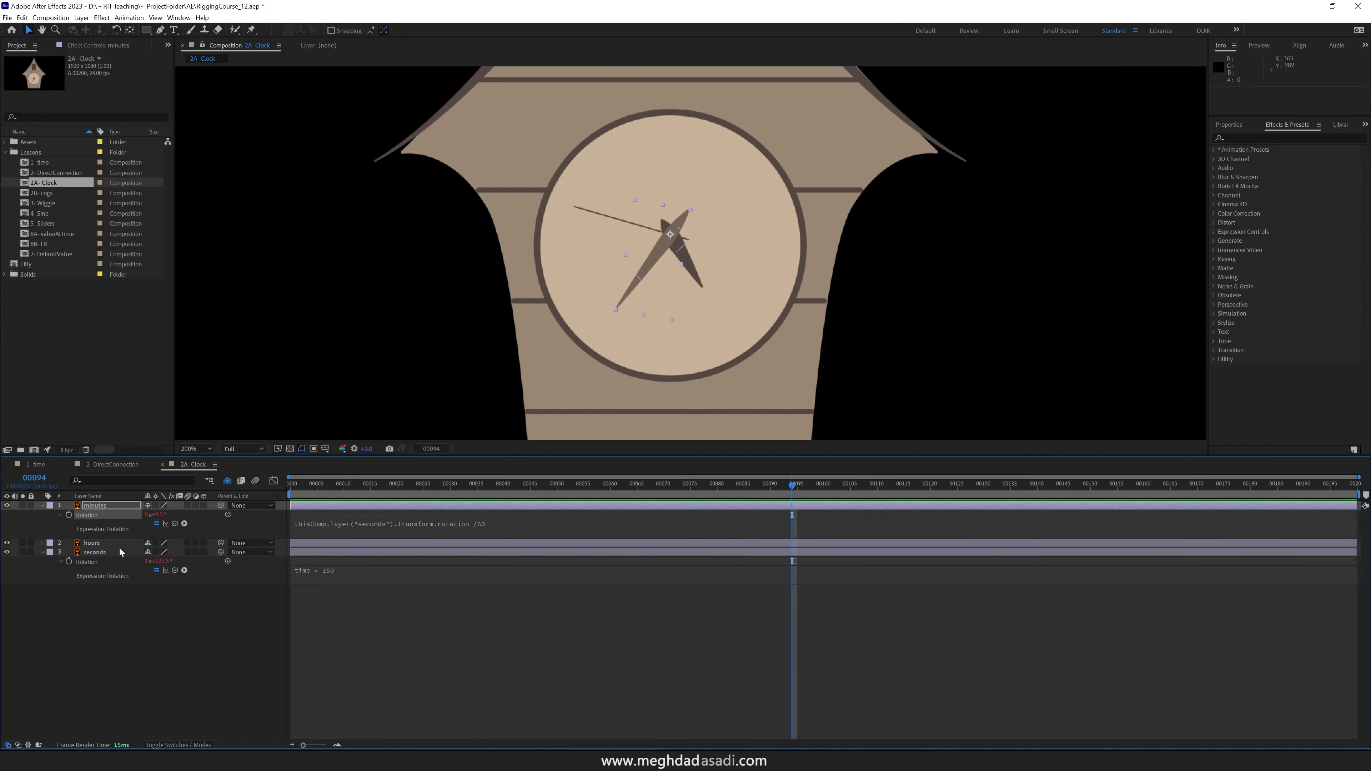
Link the hours layer's Rotation to the minutes layer's Rotation divided by 60, and preview the clock from the first frame
click(105, 544)
key(r)
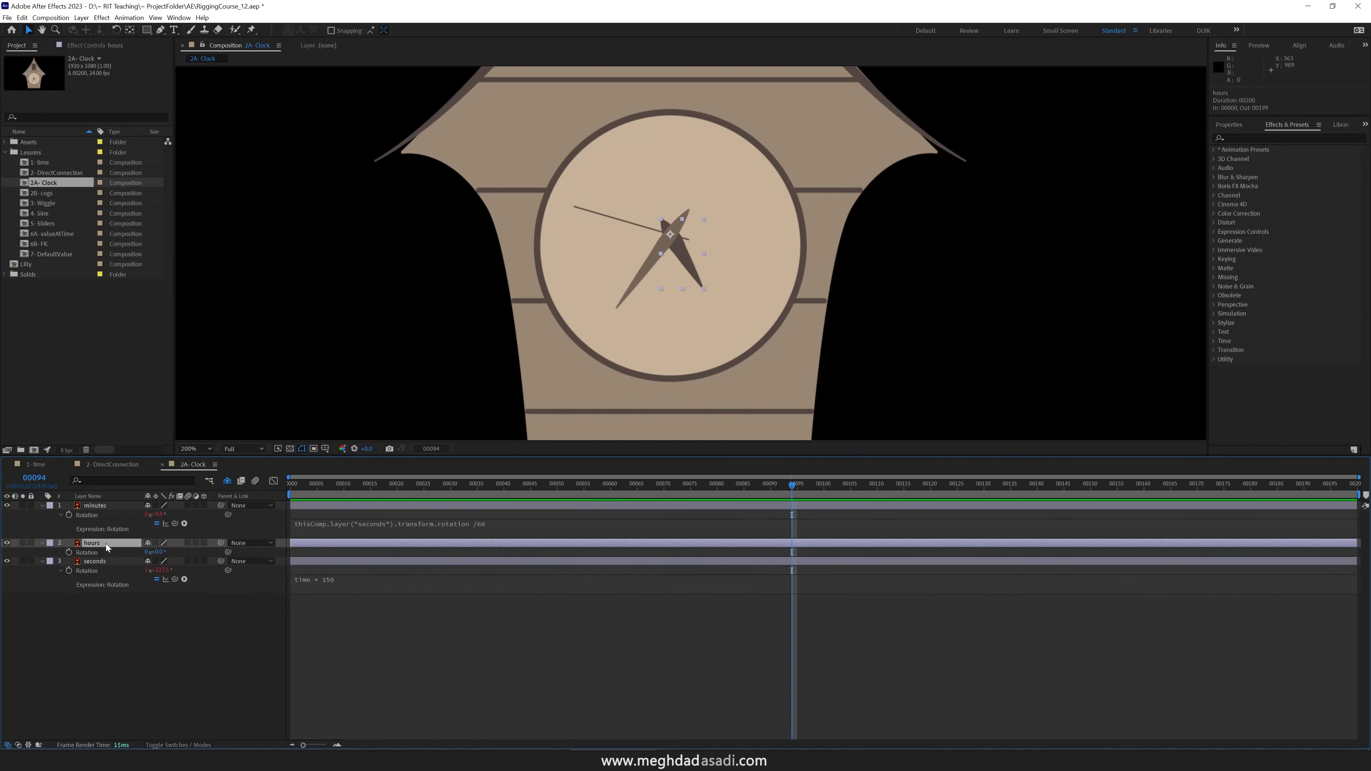
alt+click(69, 552)
drag(173, 562, 86, 514)
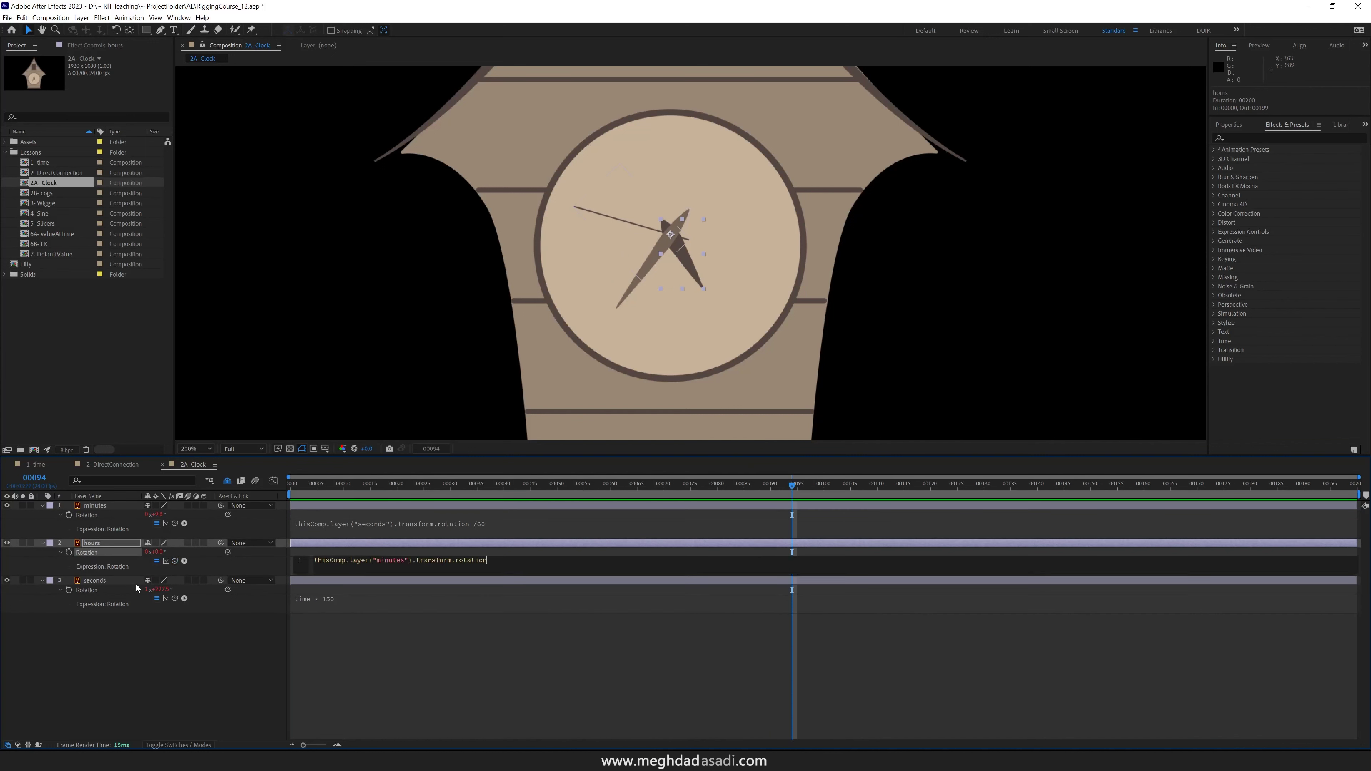
text(/60)
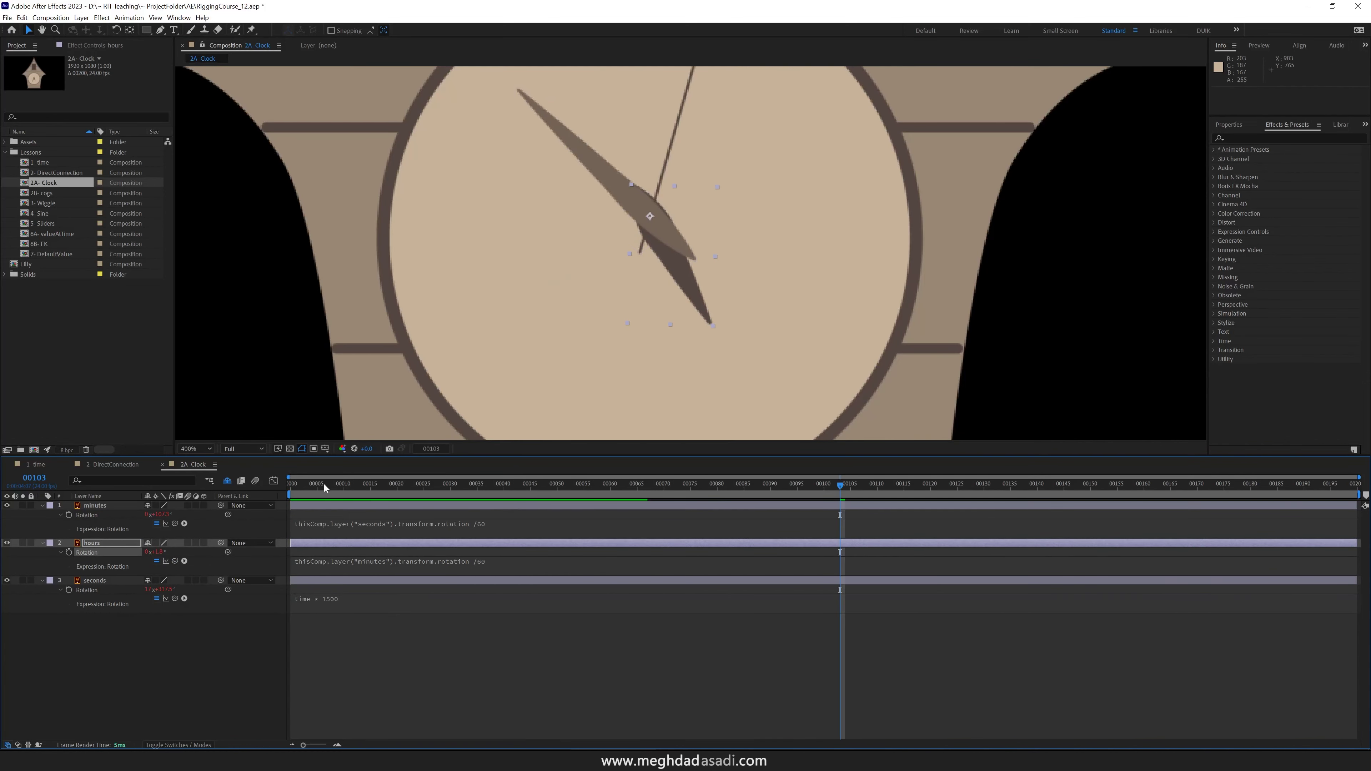
drag(300, 488, 291, 490)
key(space)
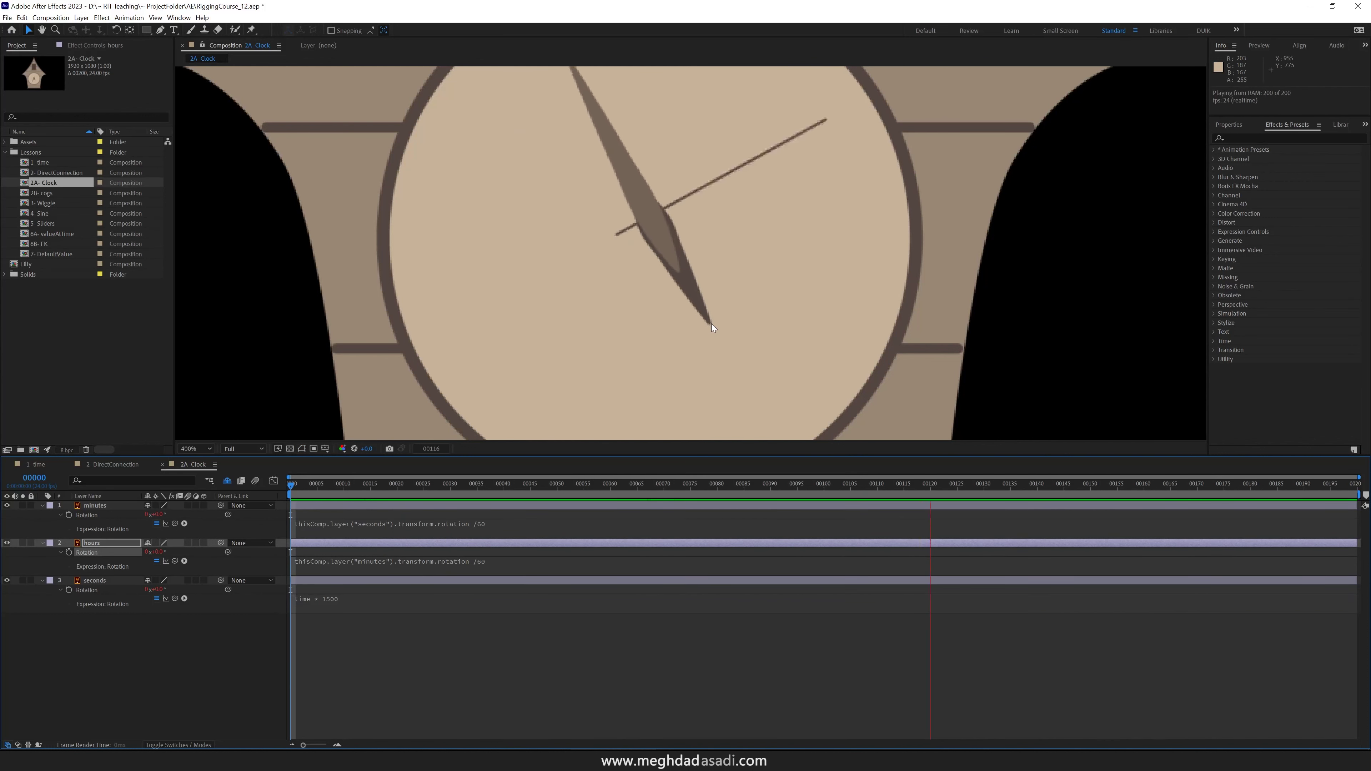
Open the 2B- cogs composition and drive Cog2's Rotation with Cog1's Rotation multiplied by 2
double_click(43, 193)
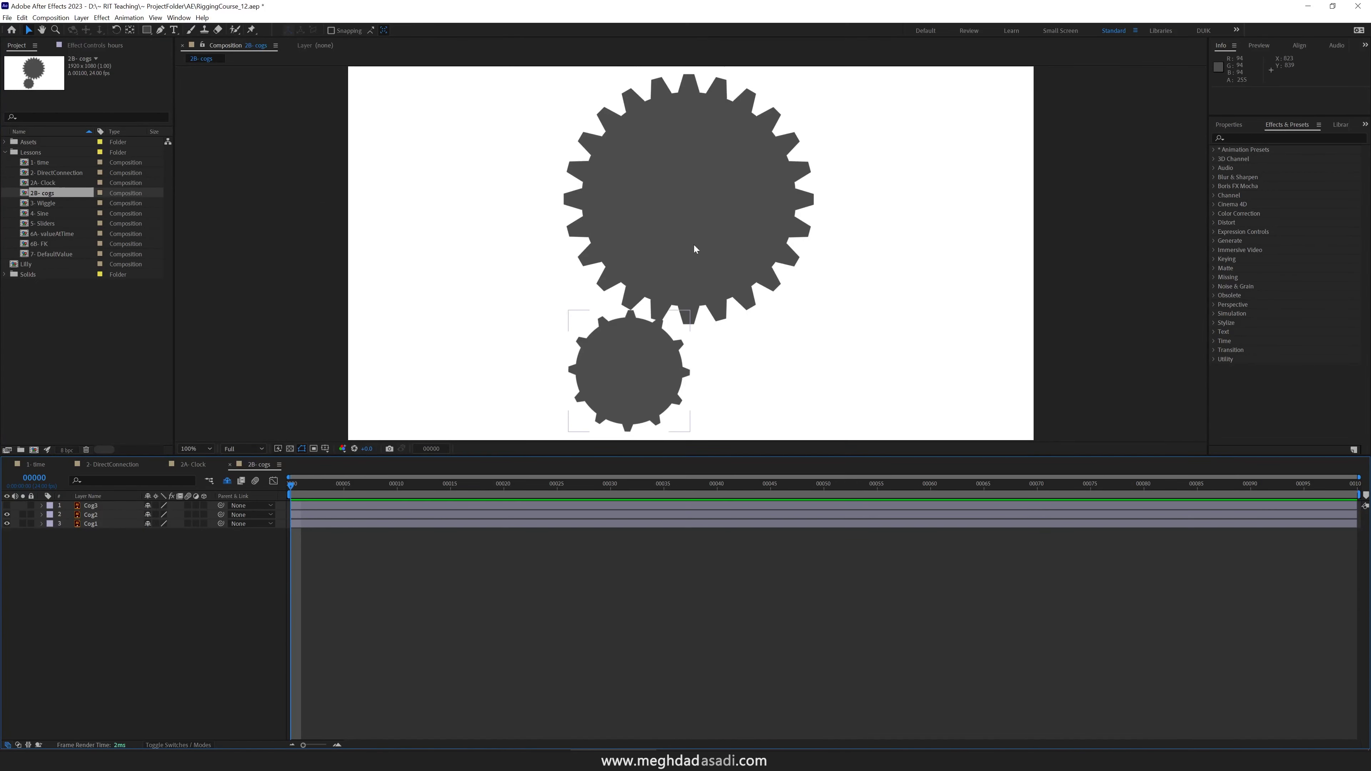
click(699, 215)
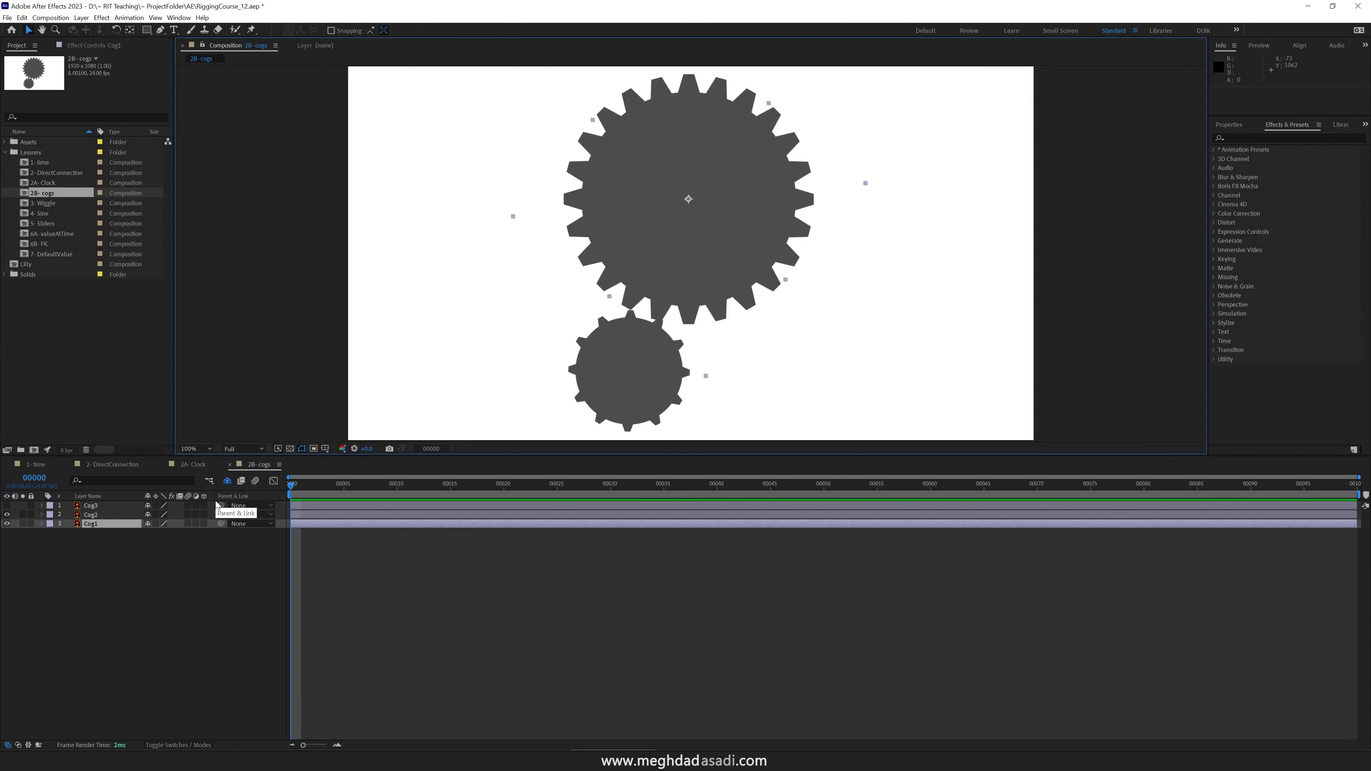
click(90, 514)
key(r)
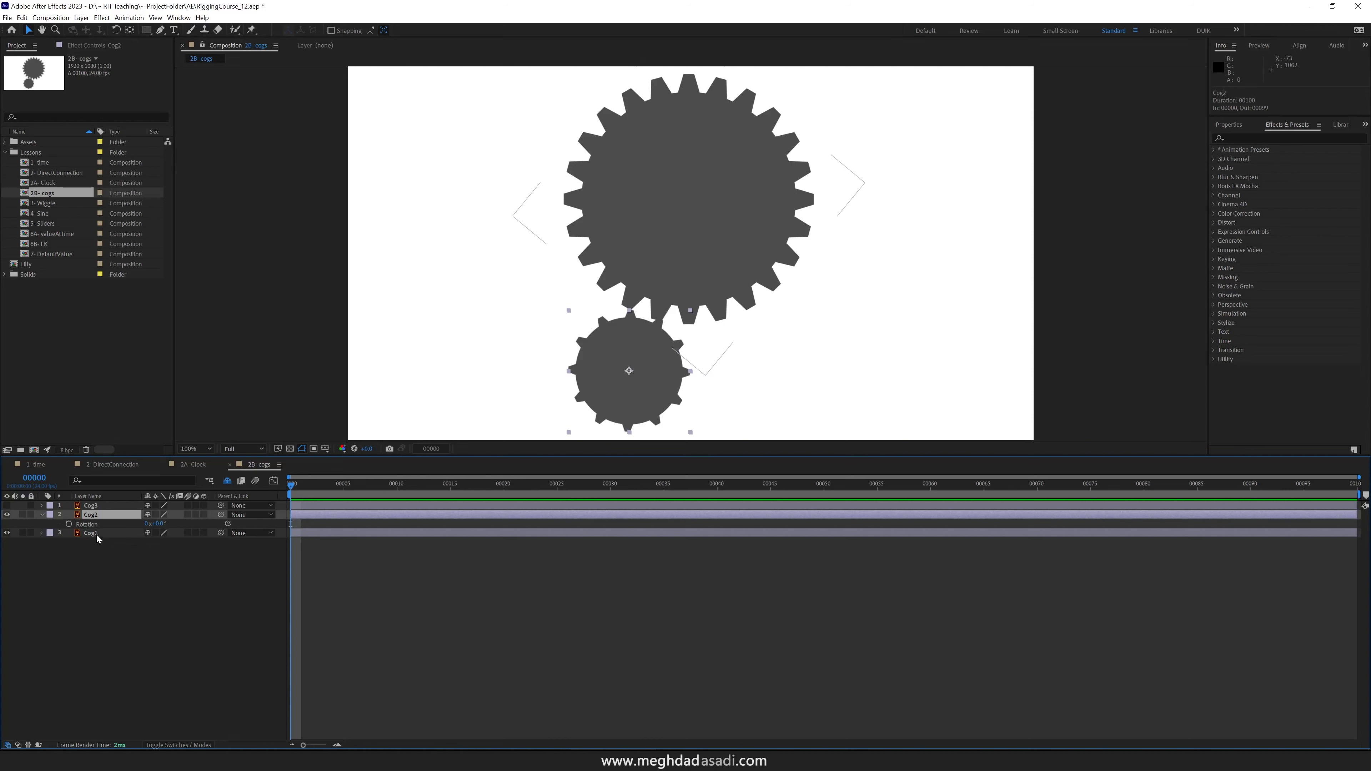
click(97, 534)
key(r)
click(126, 541)
key(ctrl+alt+c)
click(115, 516)
key(ctrl+v)
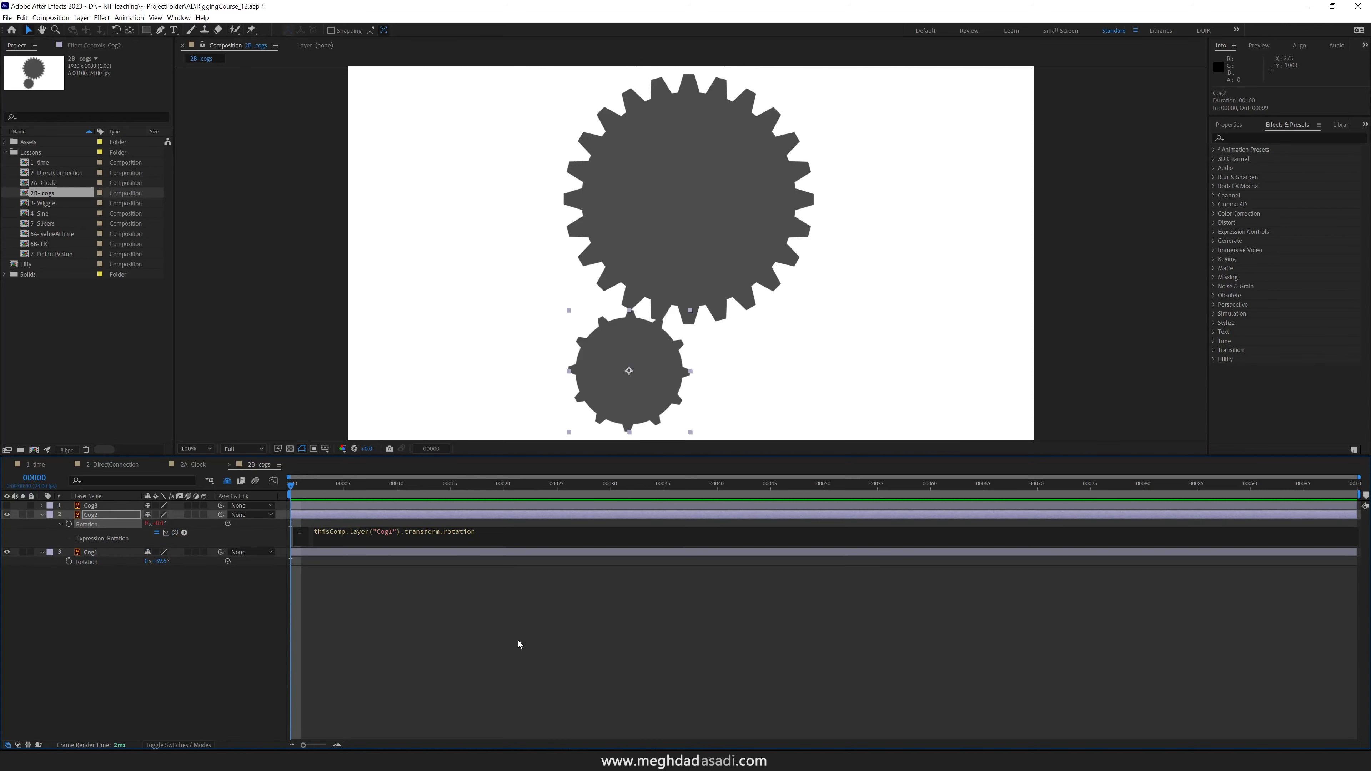
text(* 2)
key(KP_Enter)
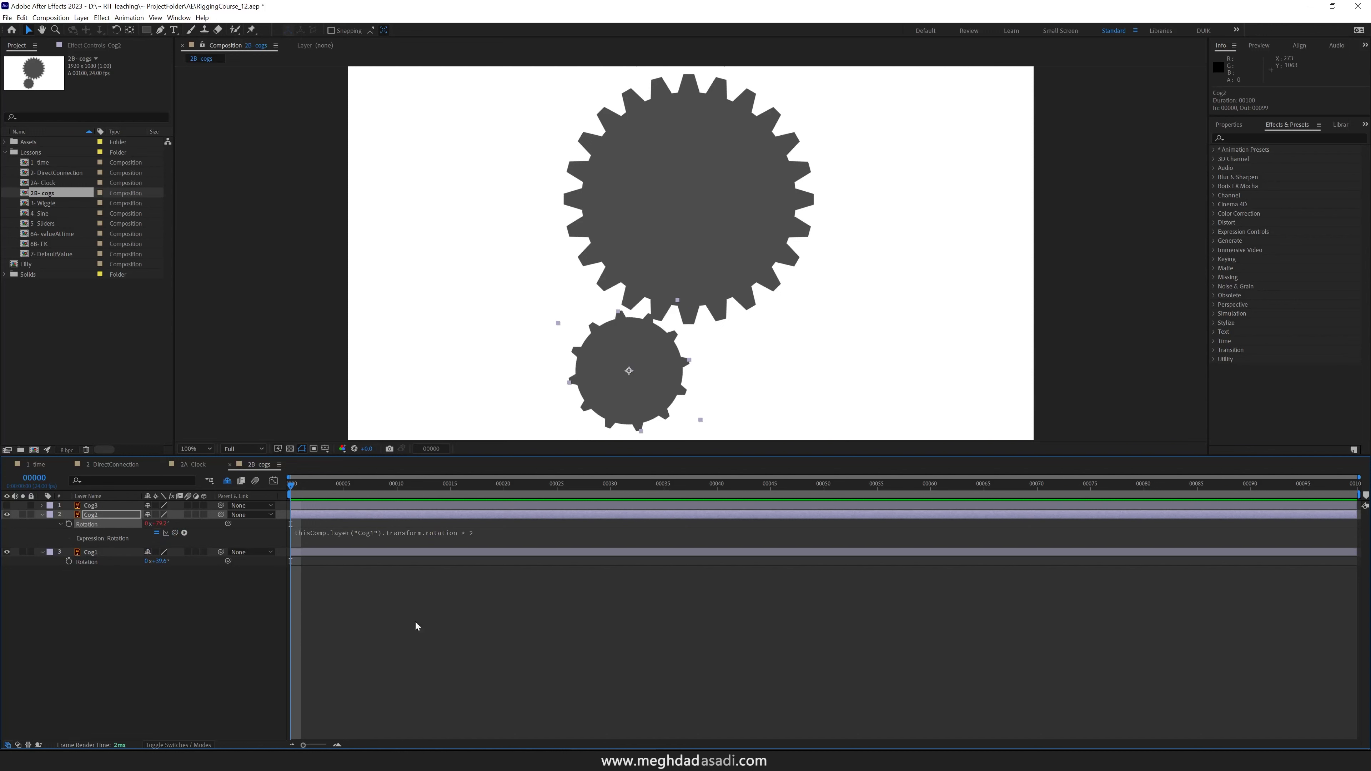
Change the multiplier in Cog2's Rotation expression to -2 and test the meshing by rotating Cog1
drag(160, 561, 153, 561)
click(472, 535)
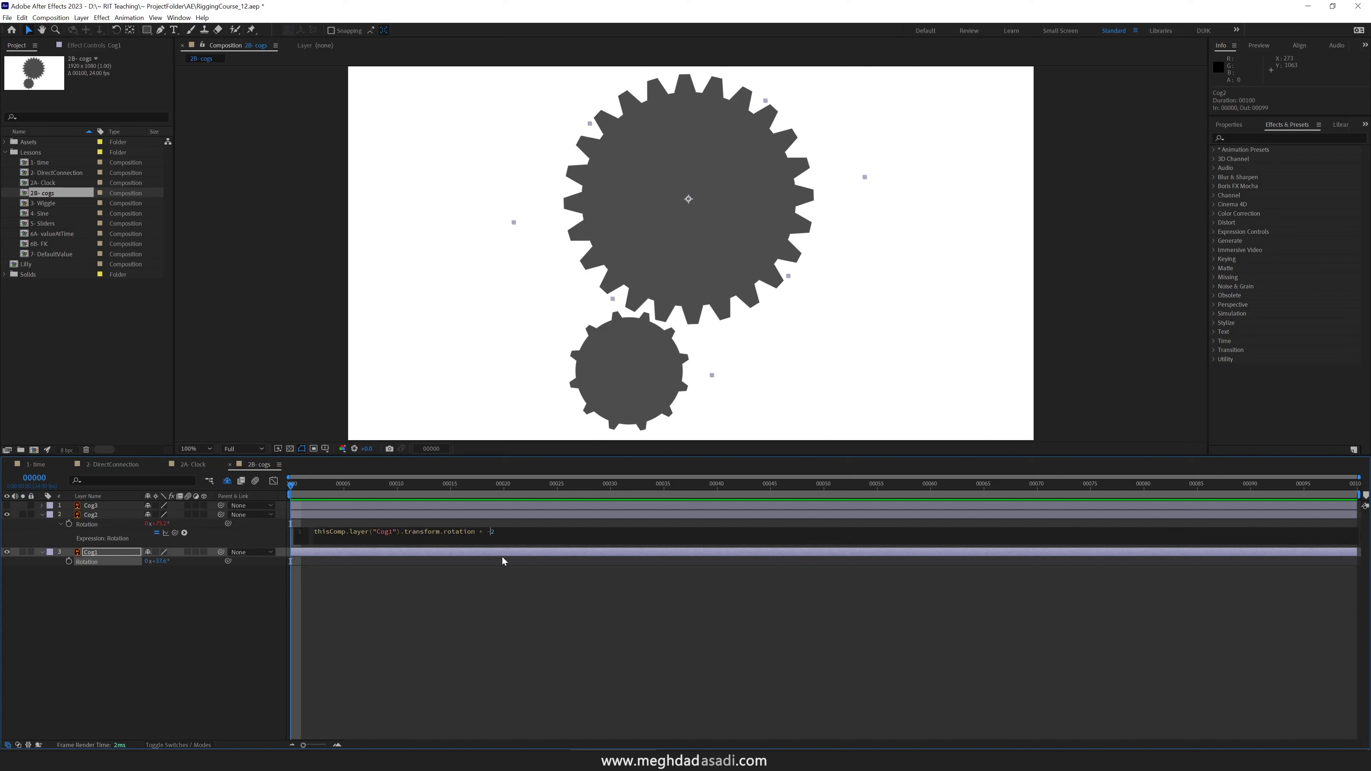
text(-)
click(217, 565)
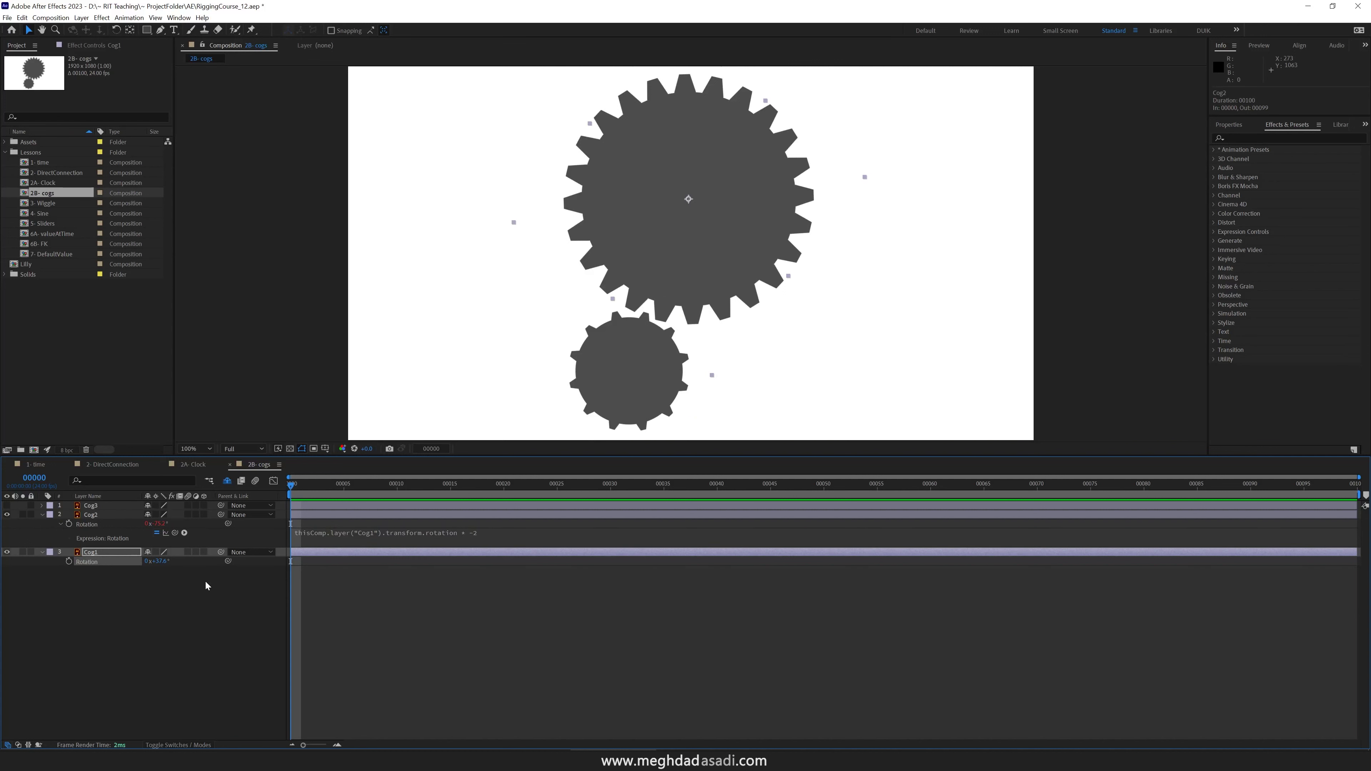
mouse_move(156, 562)
mouse_down()
mouse_move(171, 562)
mouse_move(157, 570)
mouse_up()
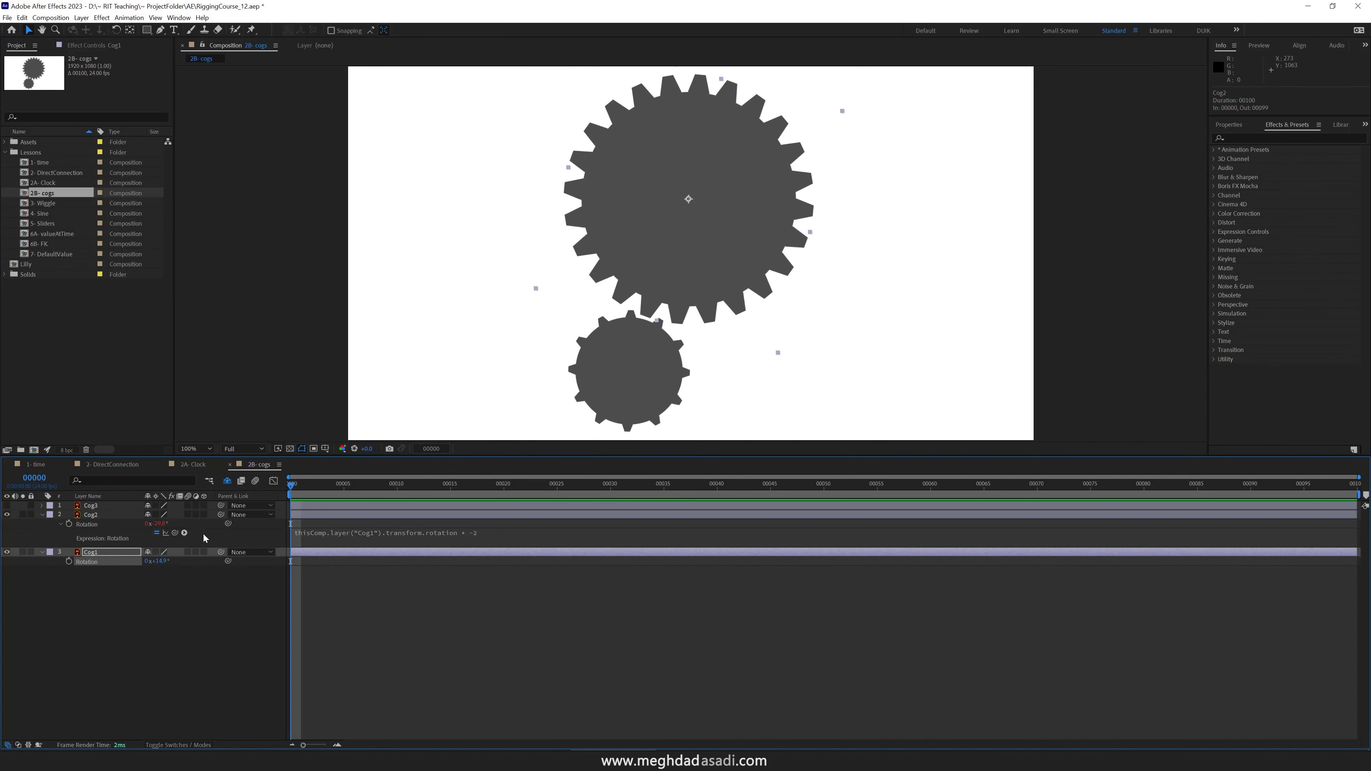
Show the Cog3 layer, link its Rotation to Cog1's Rotation * -3, and test it by rotating Cog1
click(6, 506)
click(92, 506)
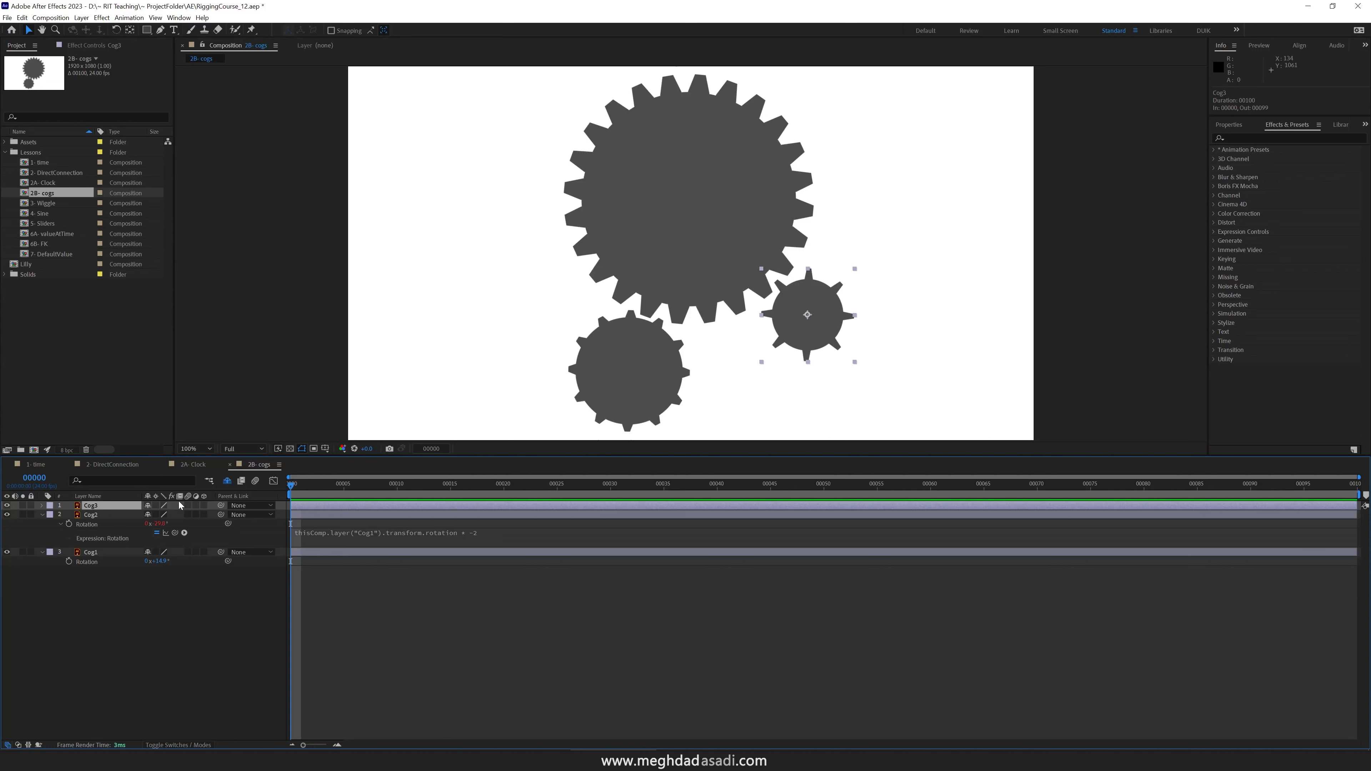
key(r)
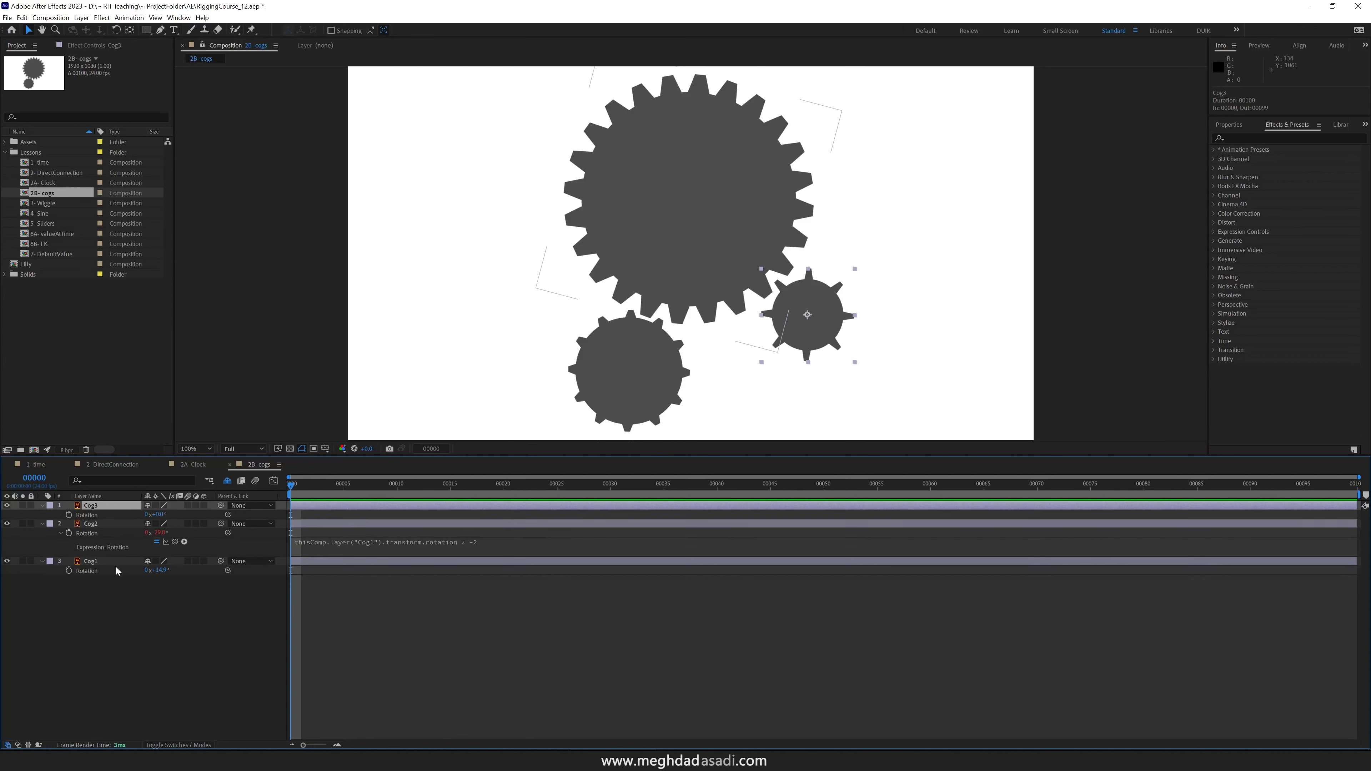
alt+click(68, 515)
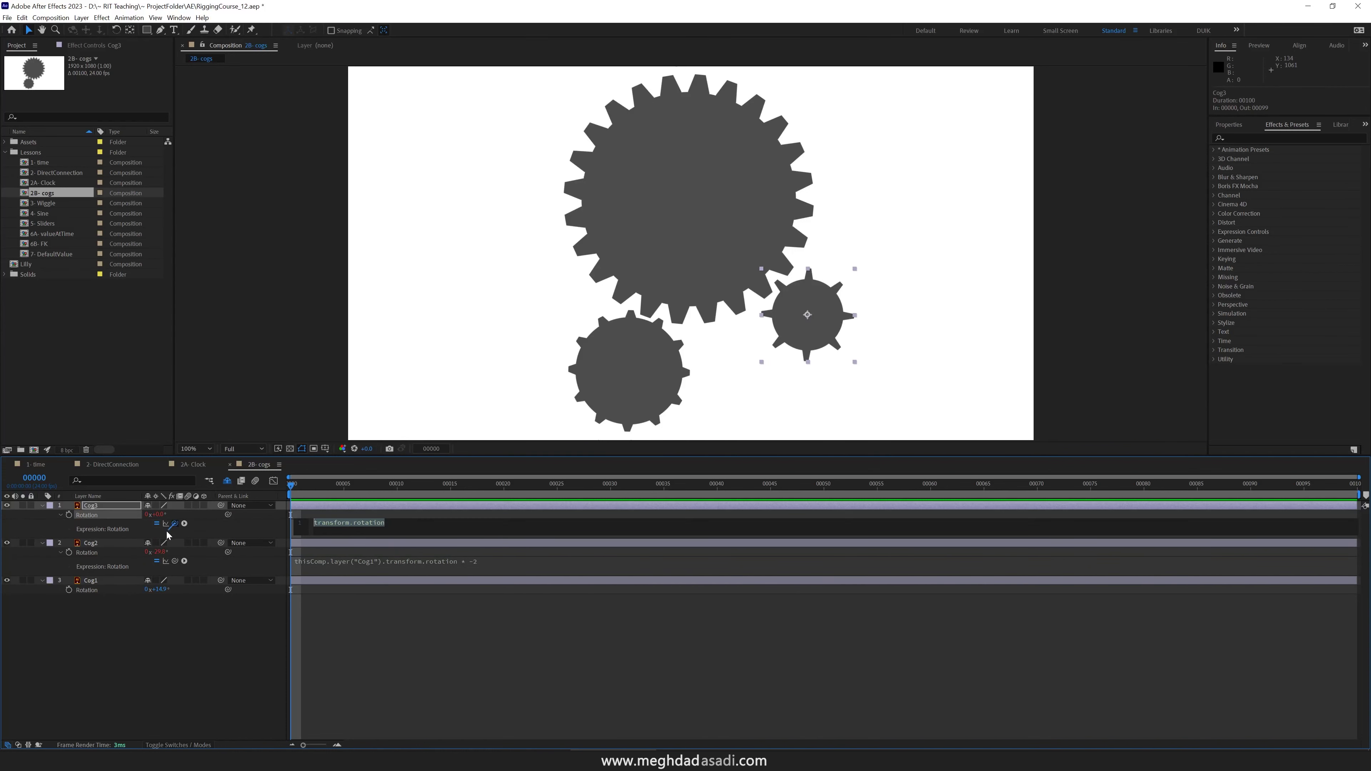
drag(174, 523, 92, 595)
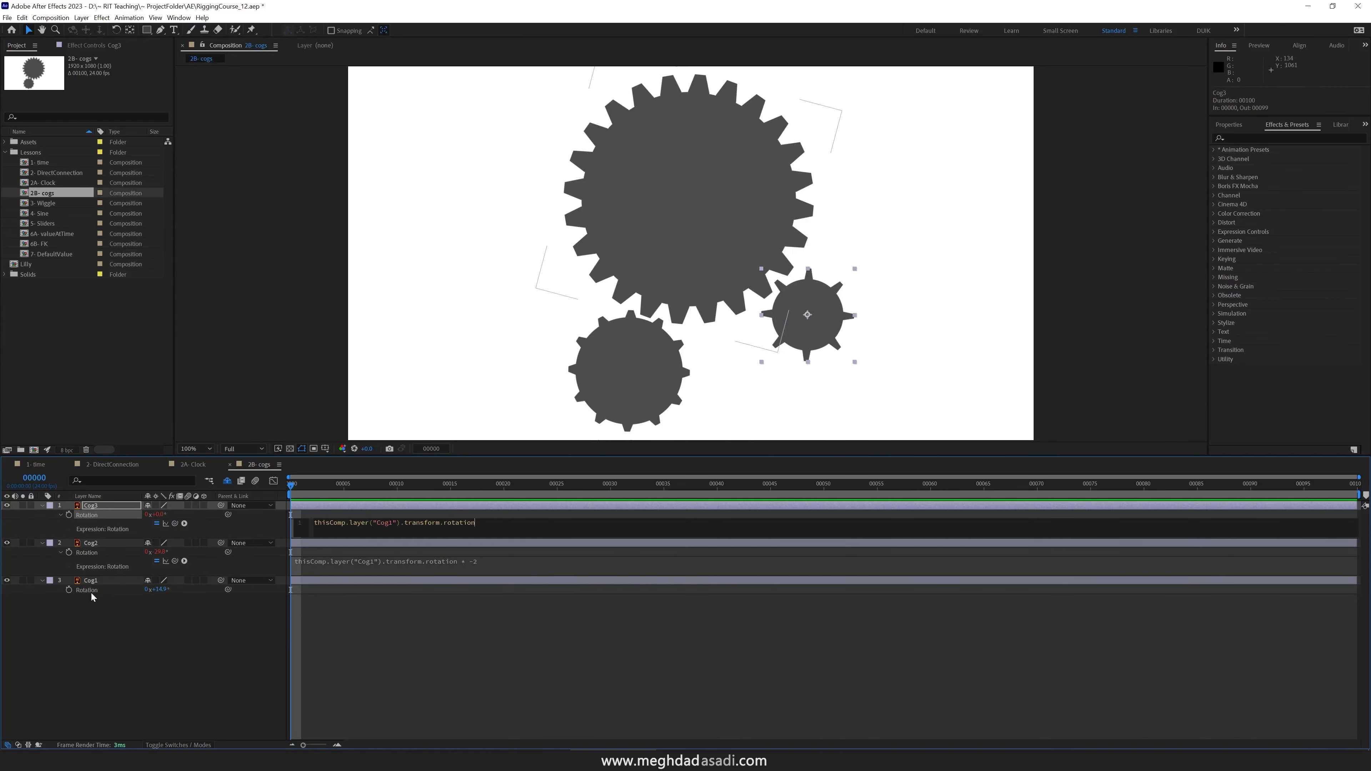
text(* -3)
key(KP_Enter)
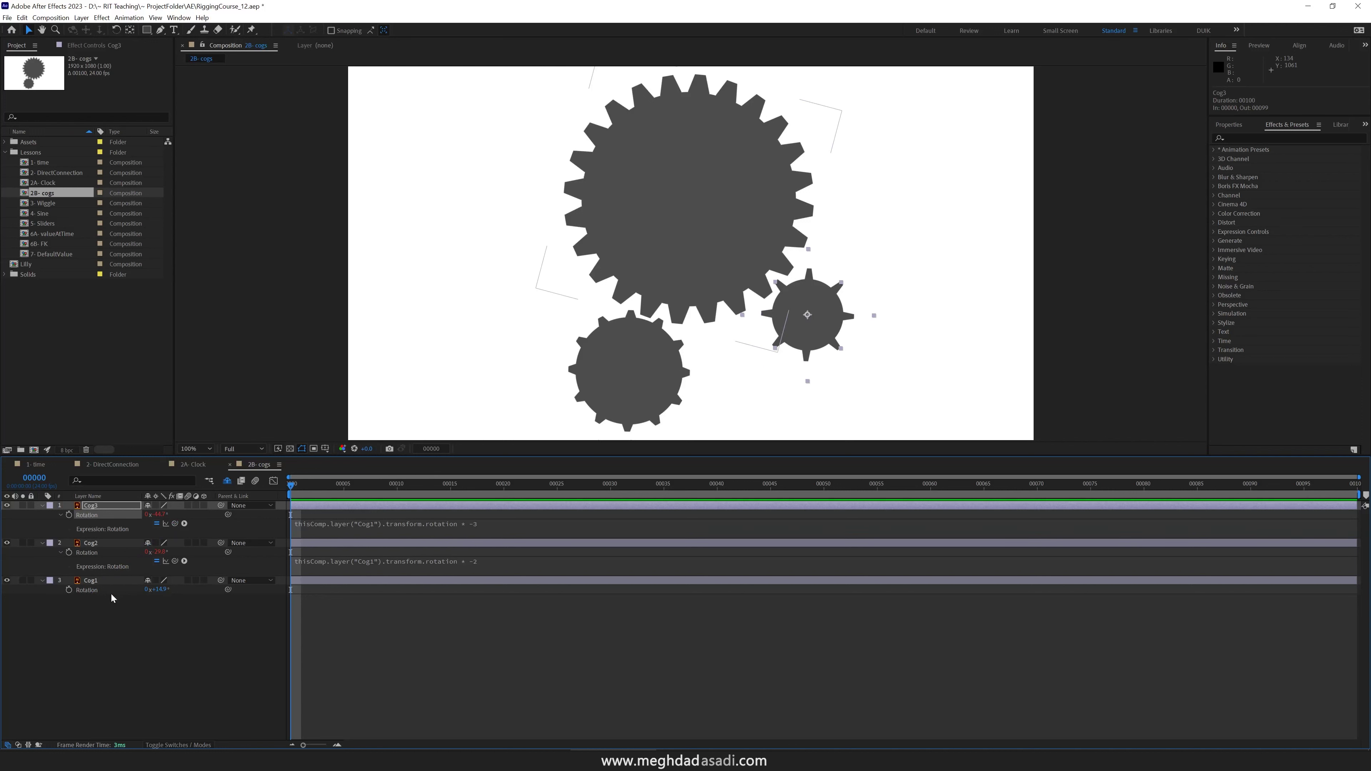
mouse_move(160, 590)
mouse_down()
mouse_move(358, 577)
mouse_move(167, 578)
mouse_up()
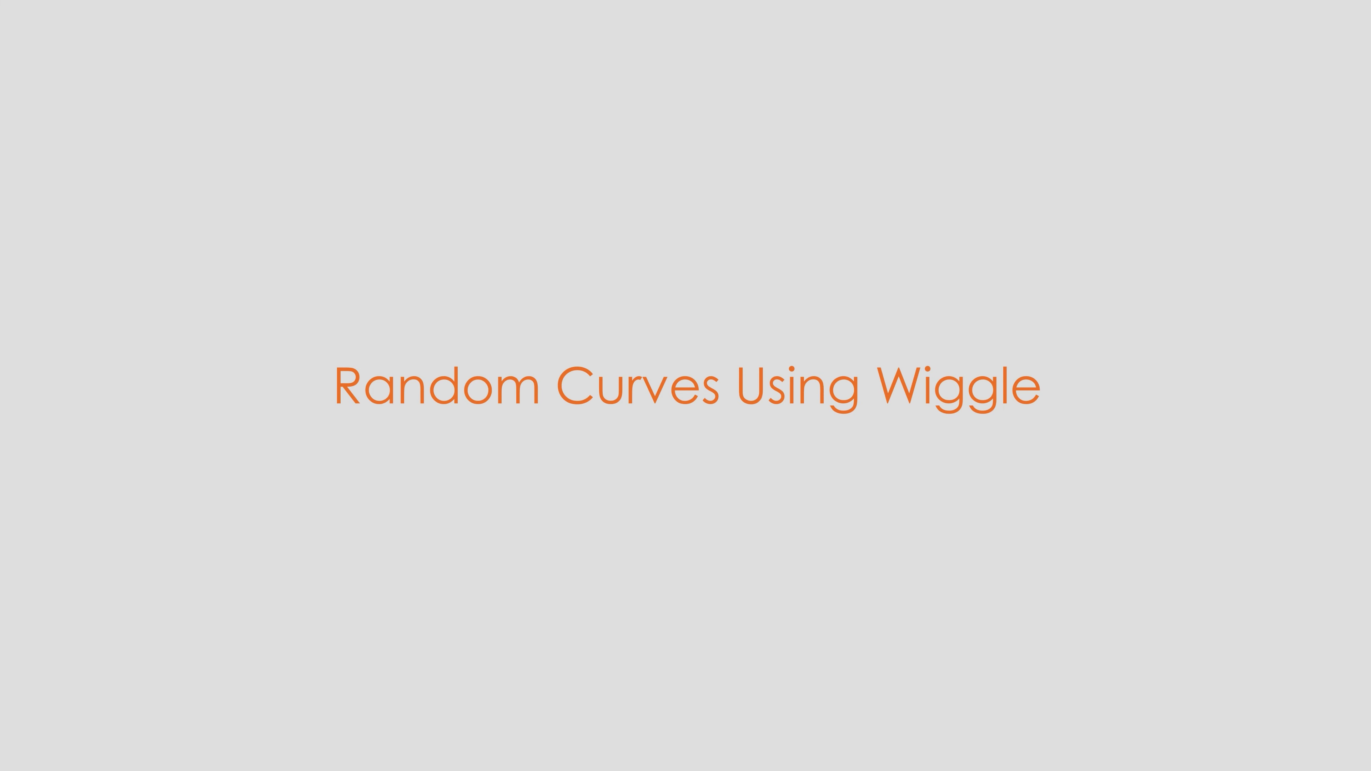
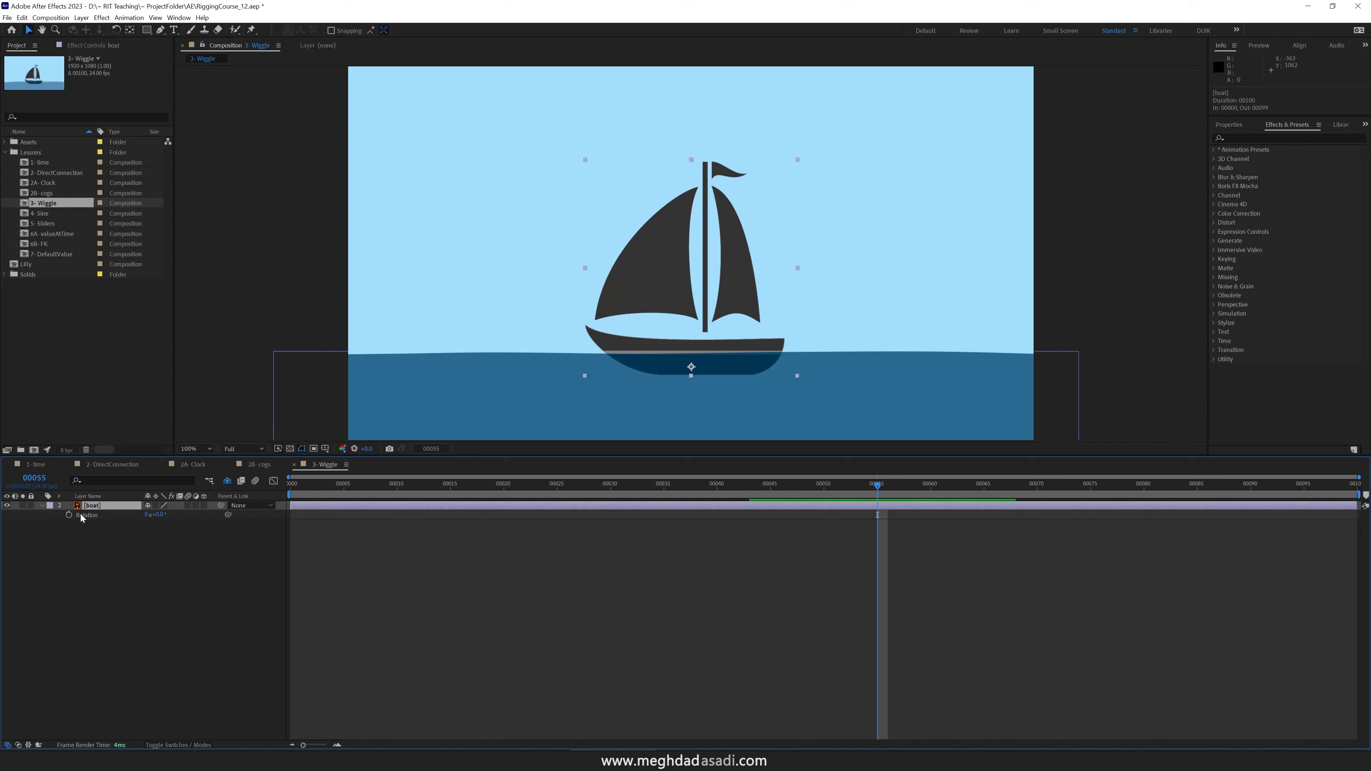
In the 3- Wiggle composition, drive the boat layer's Rotation with the expression wiggle(2,10)
alt+click(68, 515)
text(wiggle())
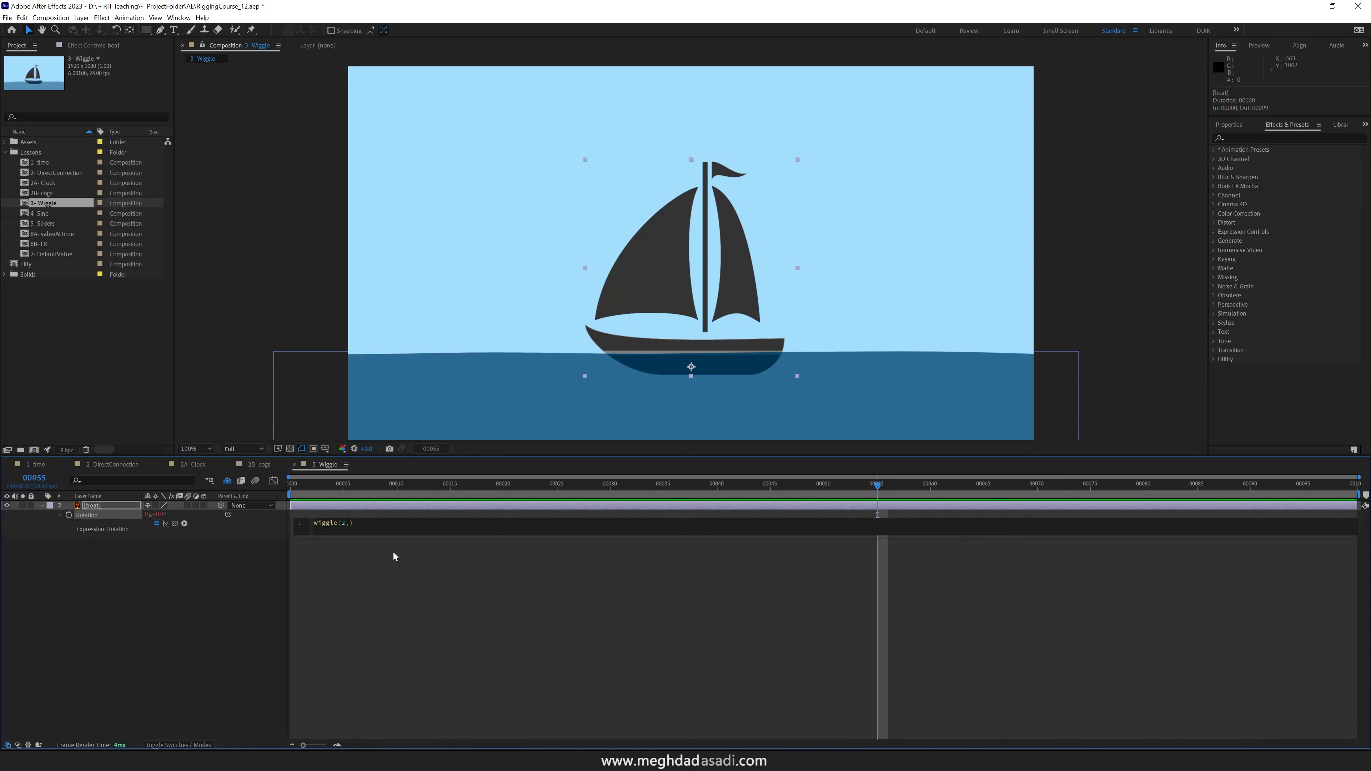
text(2,10)
key(KP_Enter)
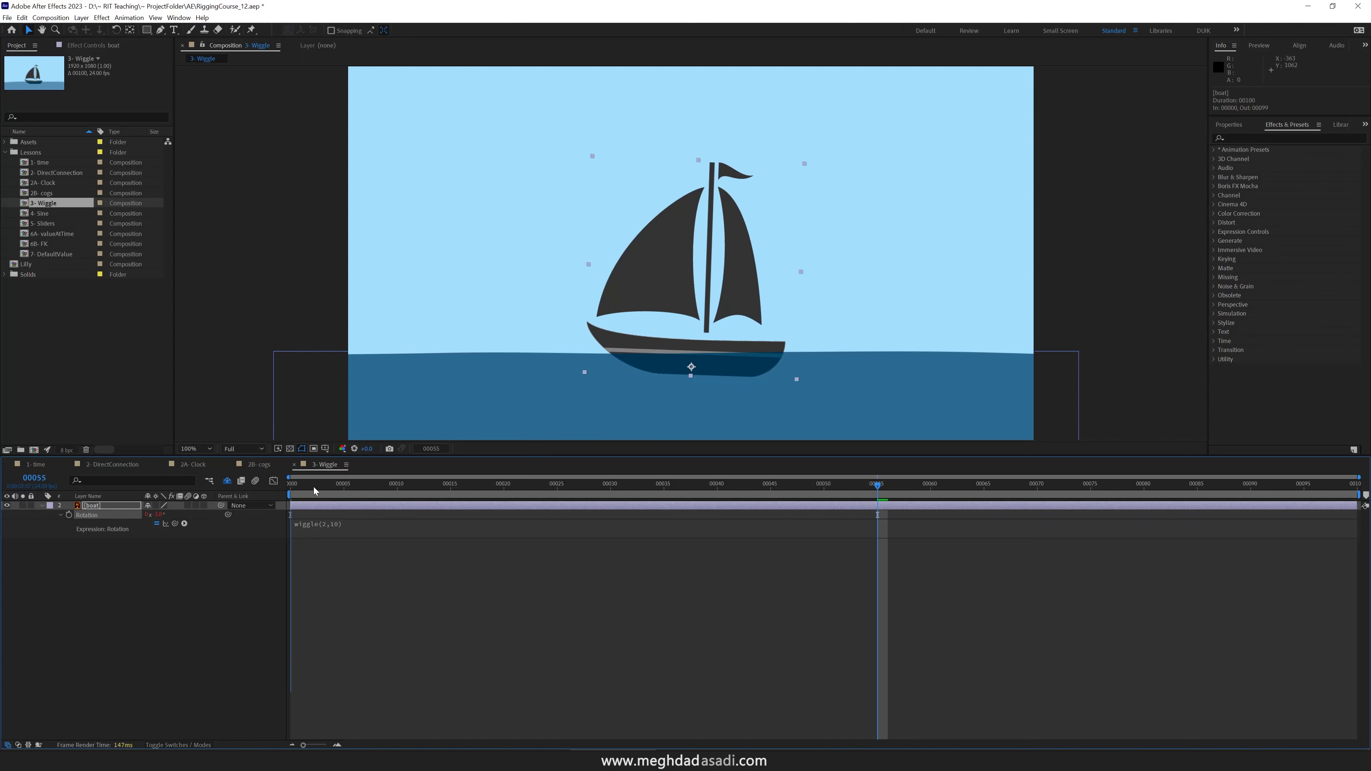
Play and scrub the boat's rocking motion, and replay it from the first frame
key(space)
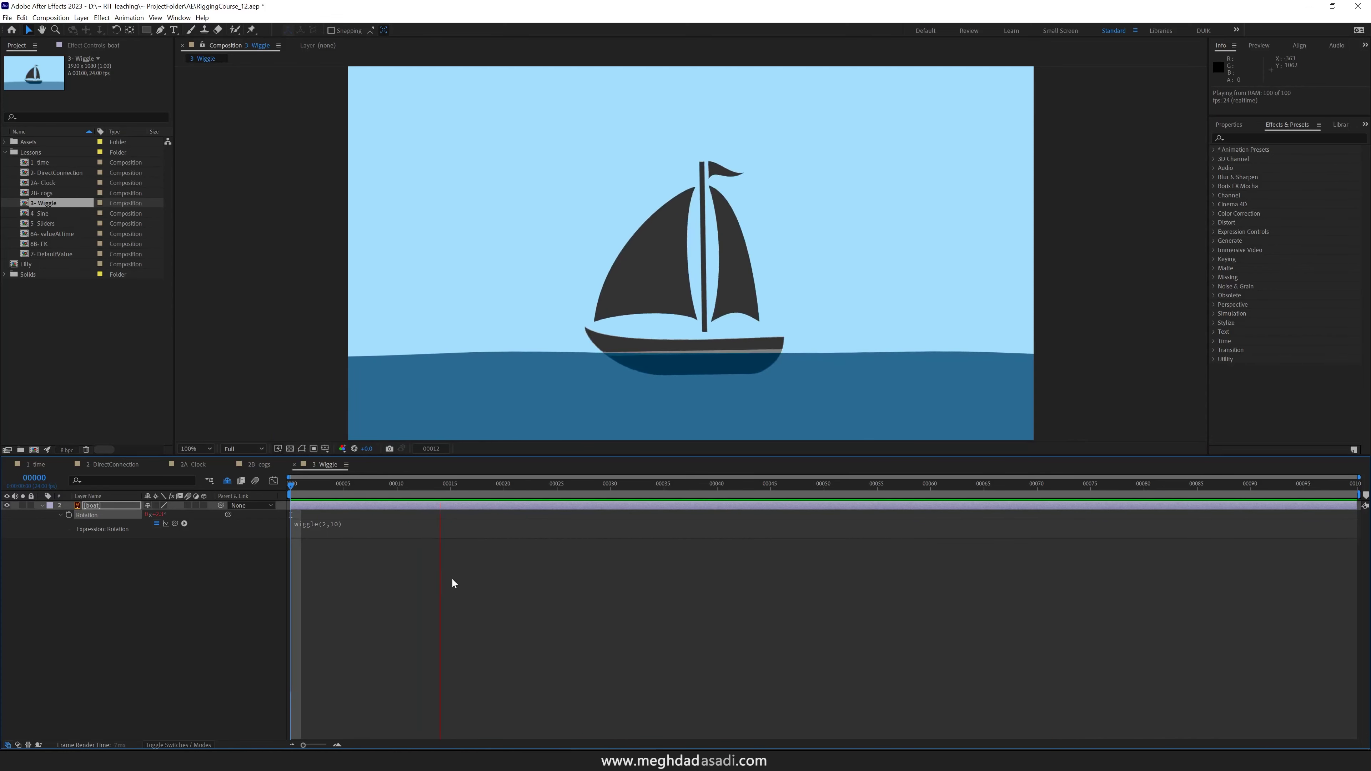
key(space)
drag(463, 492, 382, 494)
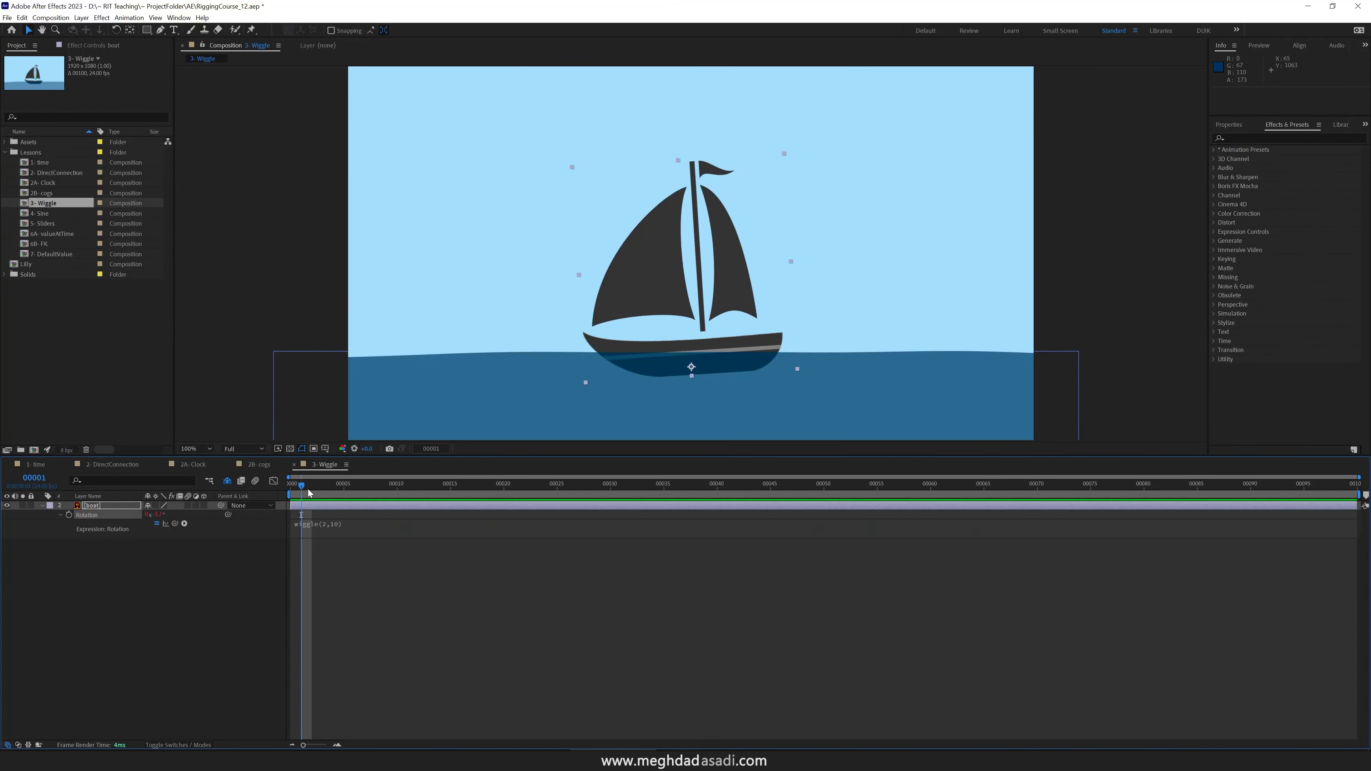
click(286, 485)
click(377, 570)
key(space)
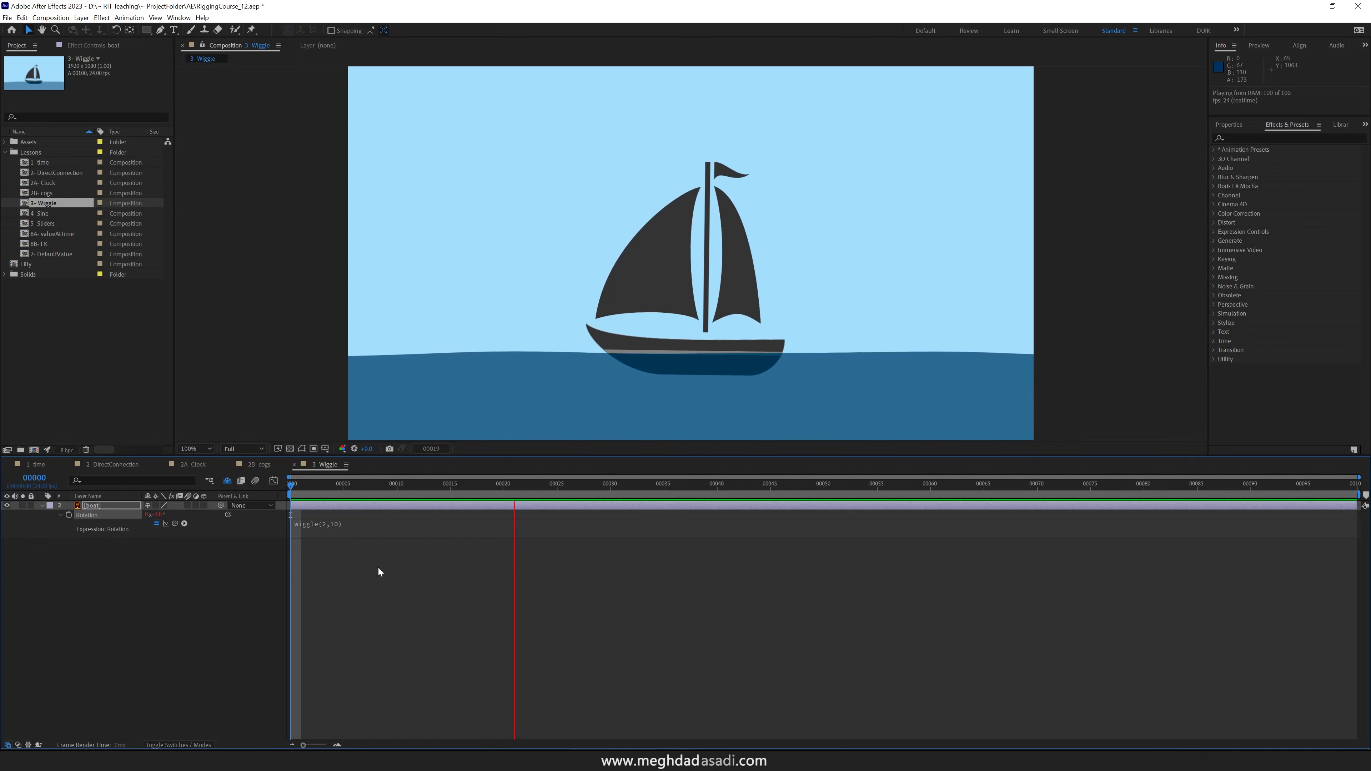
Change the boat's Rotation expression to wiggle(4,10) and preview it from the first frame
click(332, 532)
text(4)
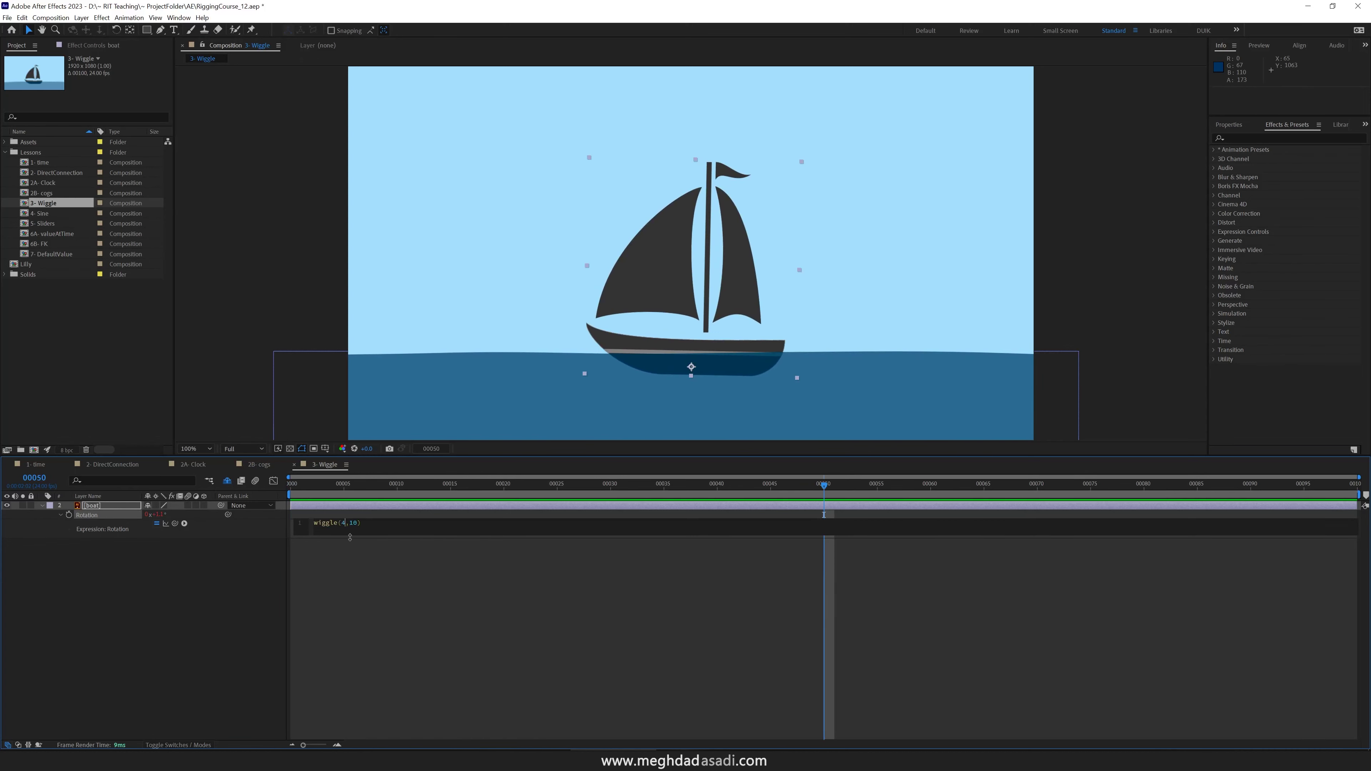
key(KP_Enter)
click(286, 486)
key(space)
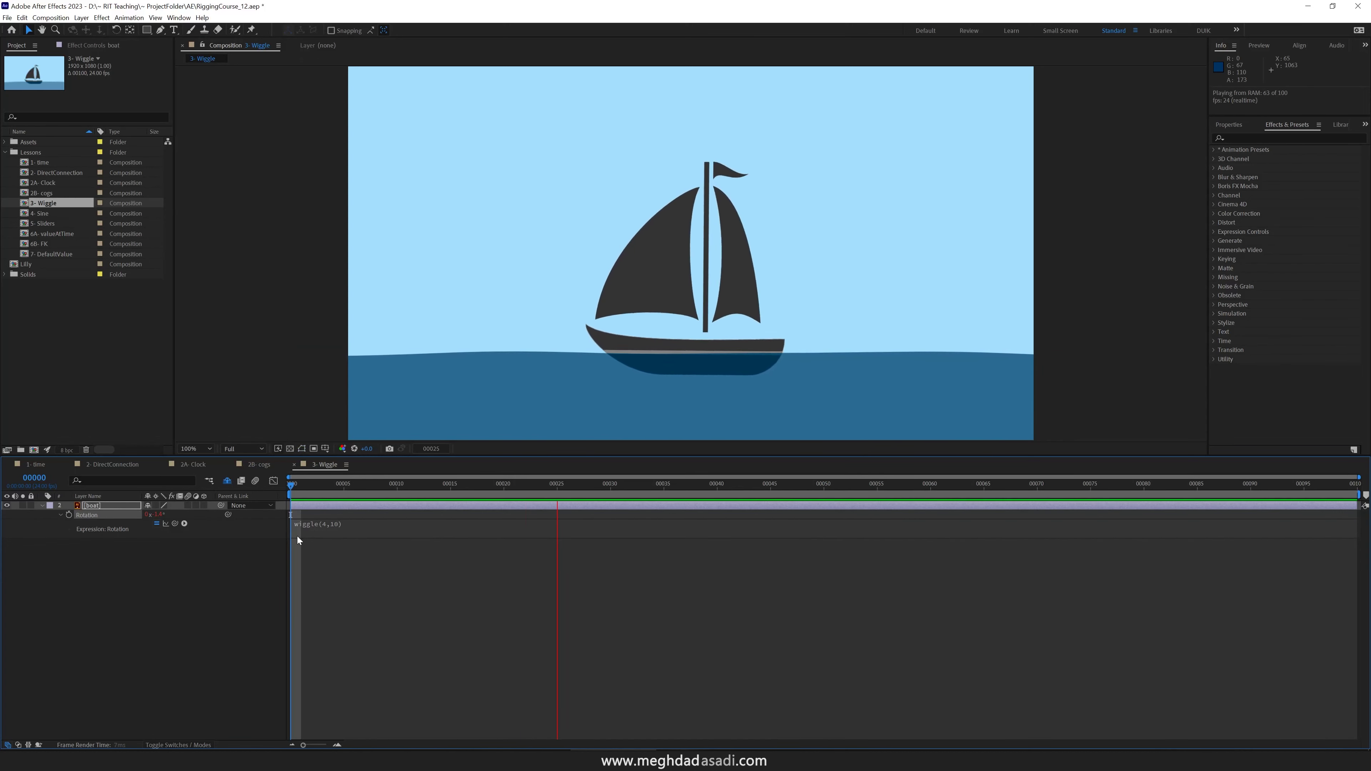
Change the boat's Rotation expression to wiggle(2,30) and preview the stronger rocking
click(327, 528)
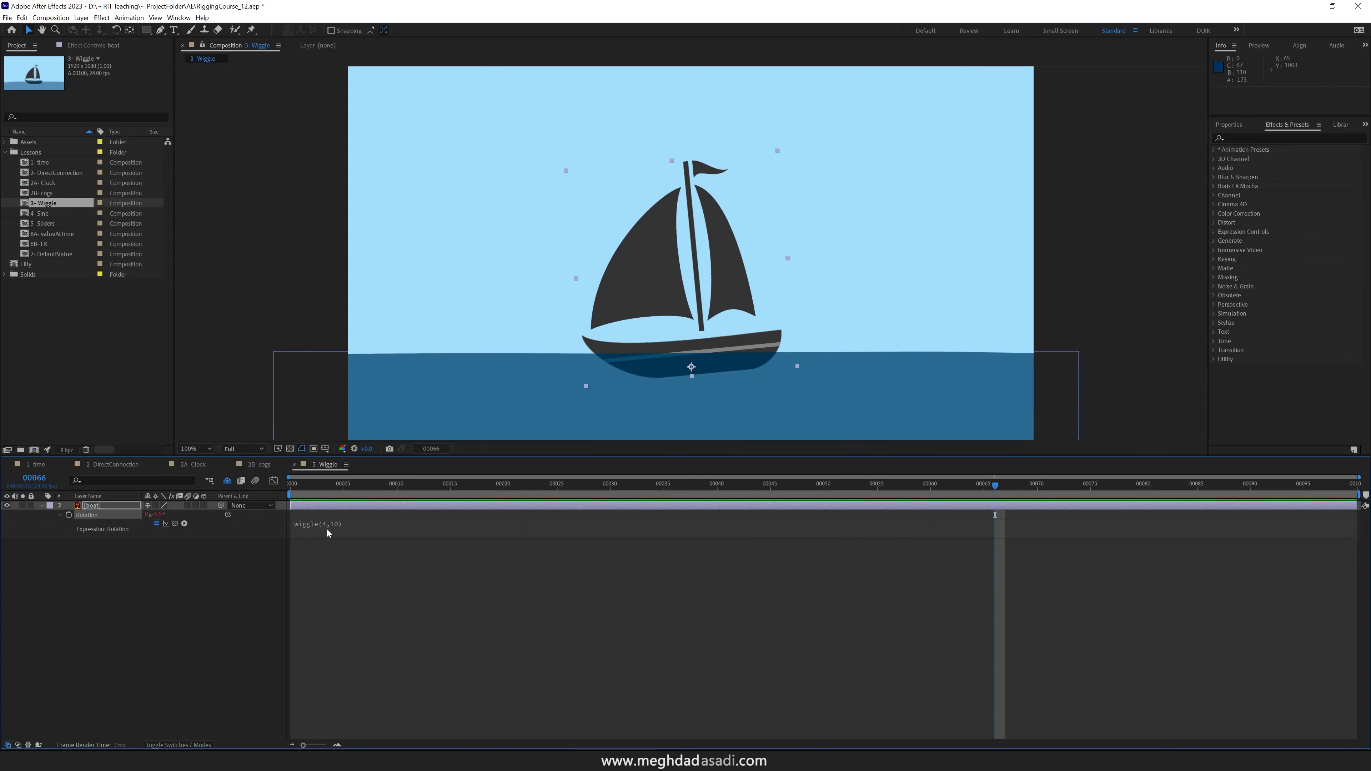
text(30)
click(356, 555)
key(space)
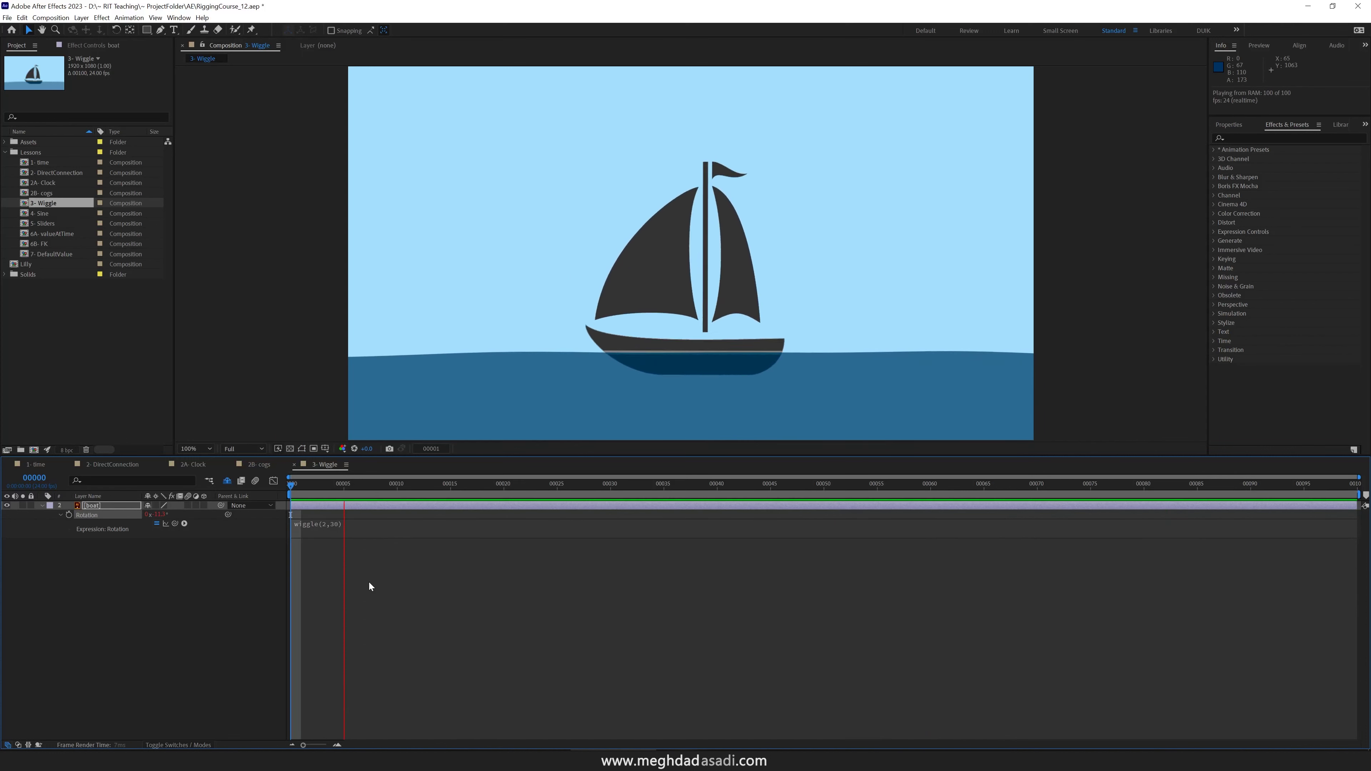
Set the boat's Rotation expression to wiggle(1.2,6) and preview the gentler rocking
click(330, 529)
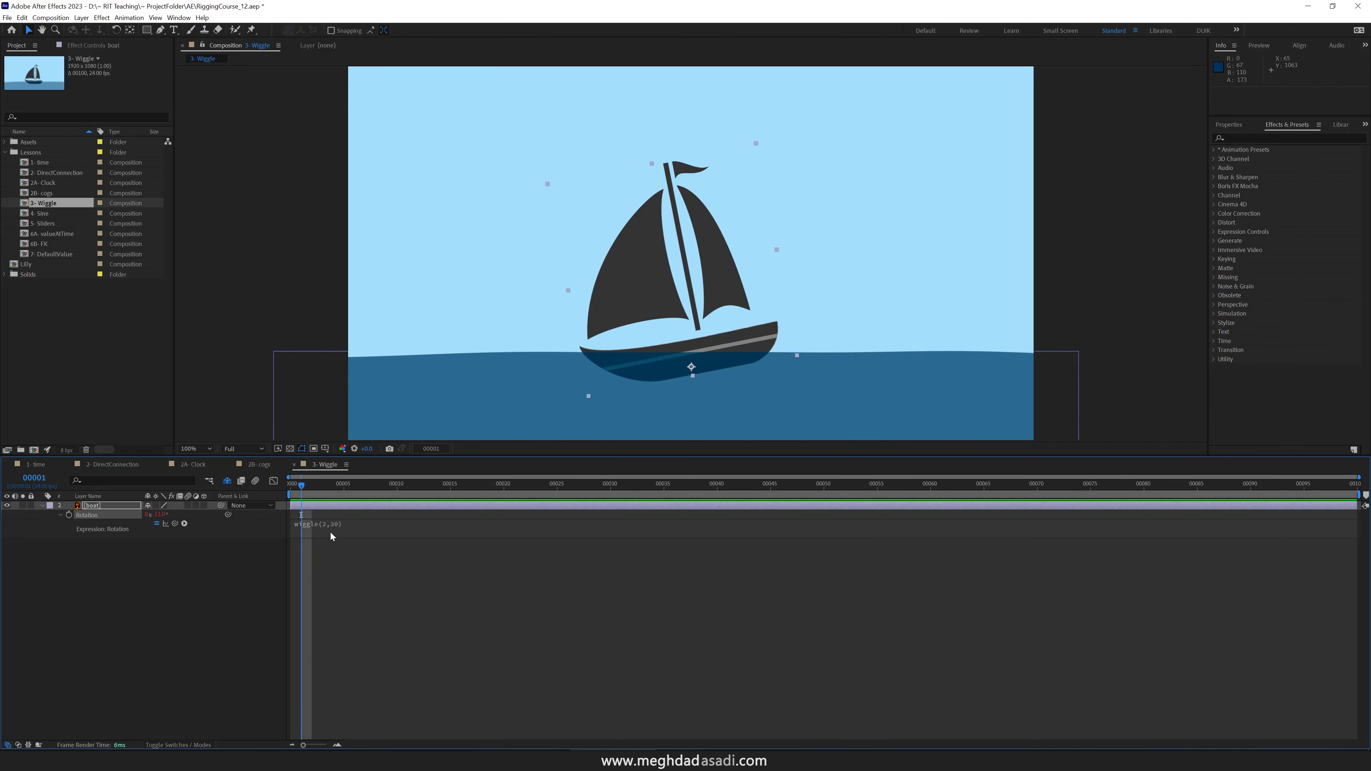
text(6)
key(KP_Enter)
click(349, 543)
key(space)
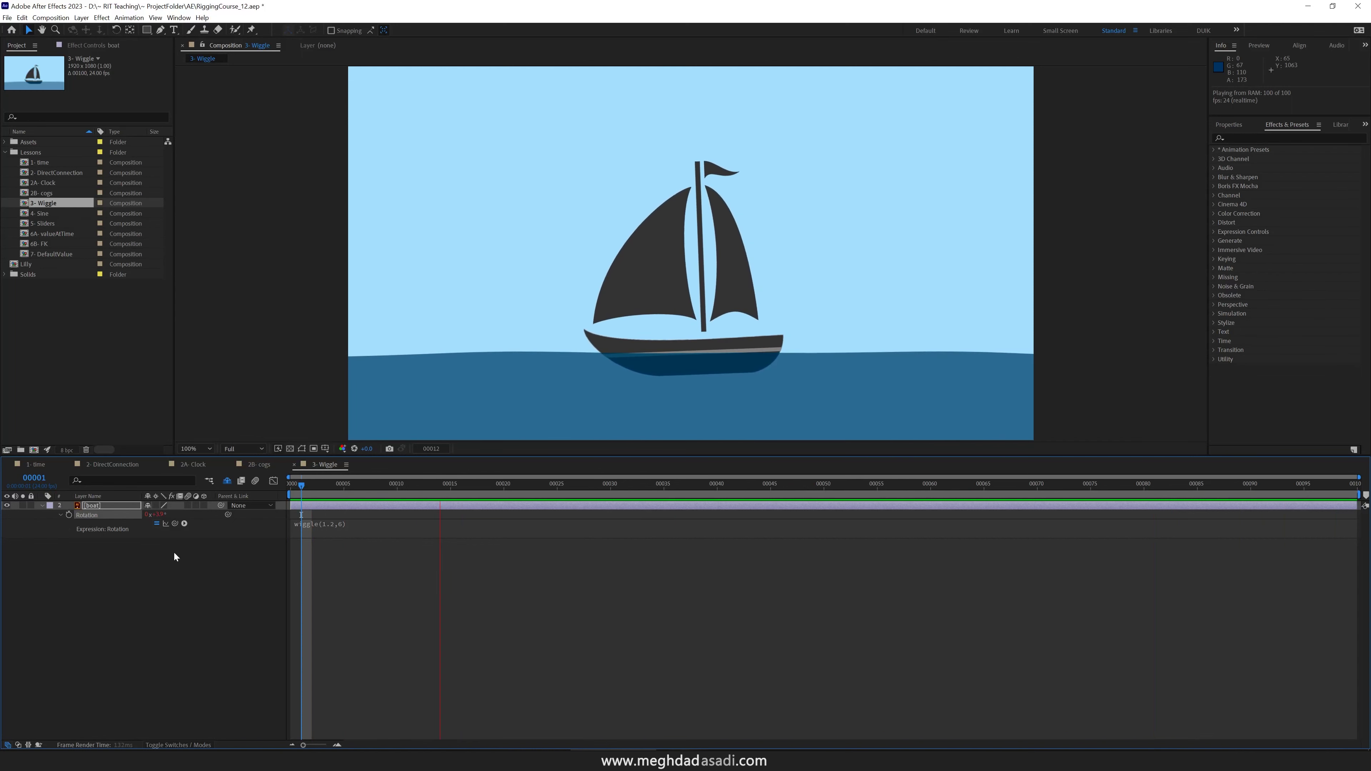
Reveal the boat layer's Position alongside its Rotation and separate it into X and Y dimensions
click(112, 506)
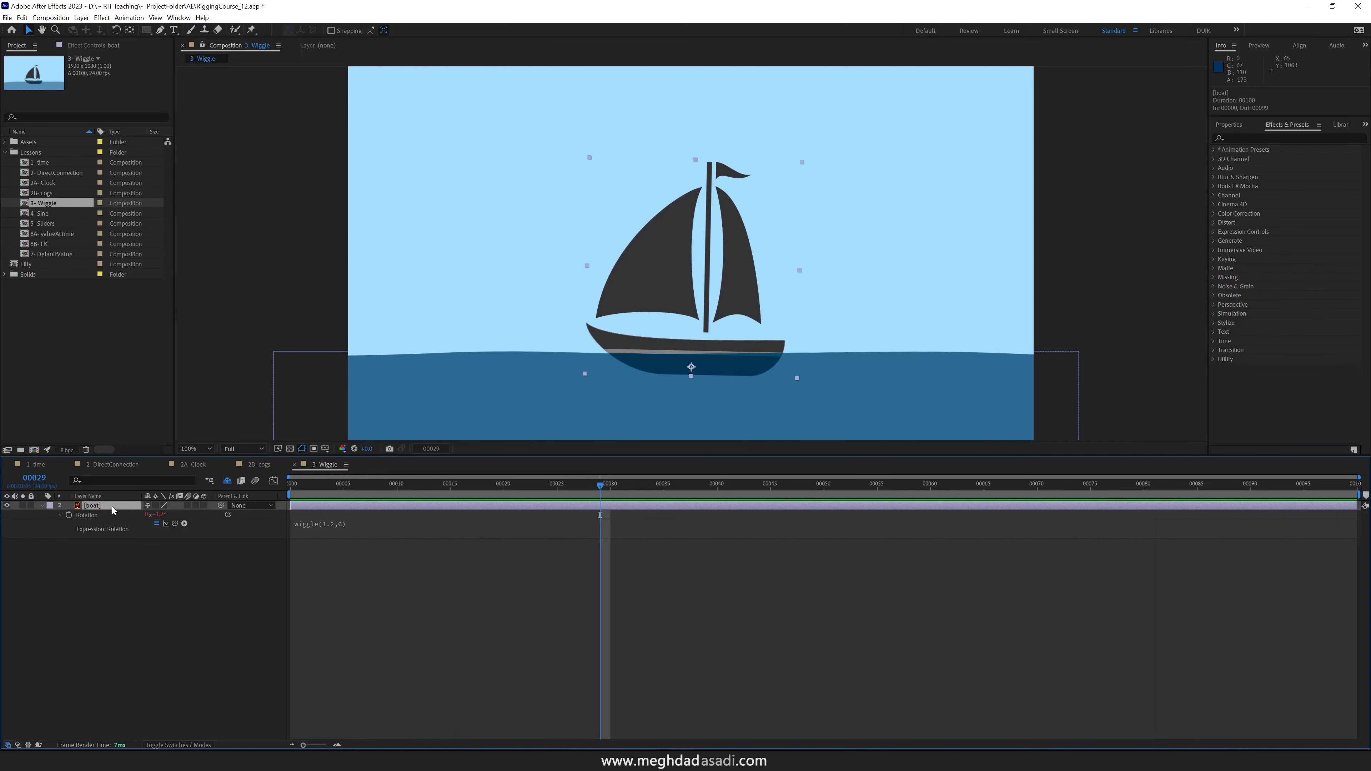
key(shift+p)
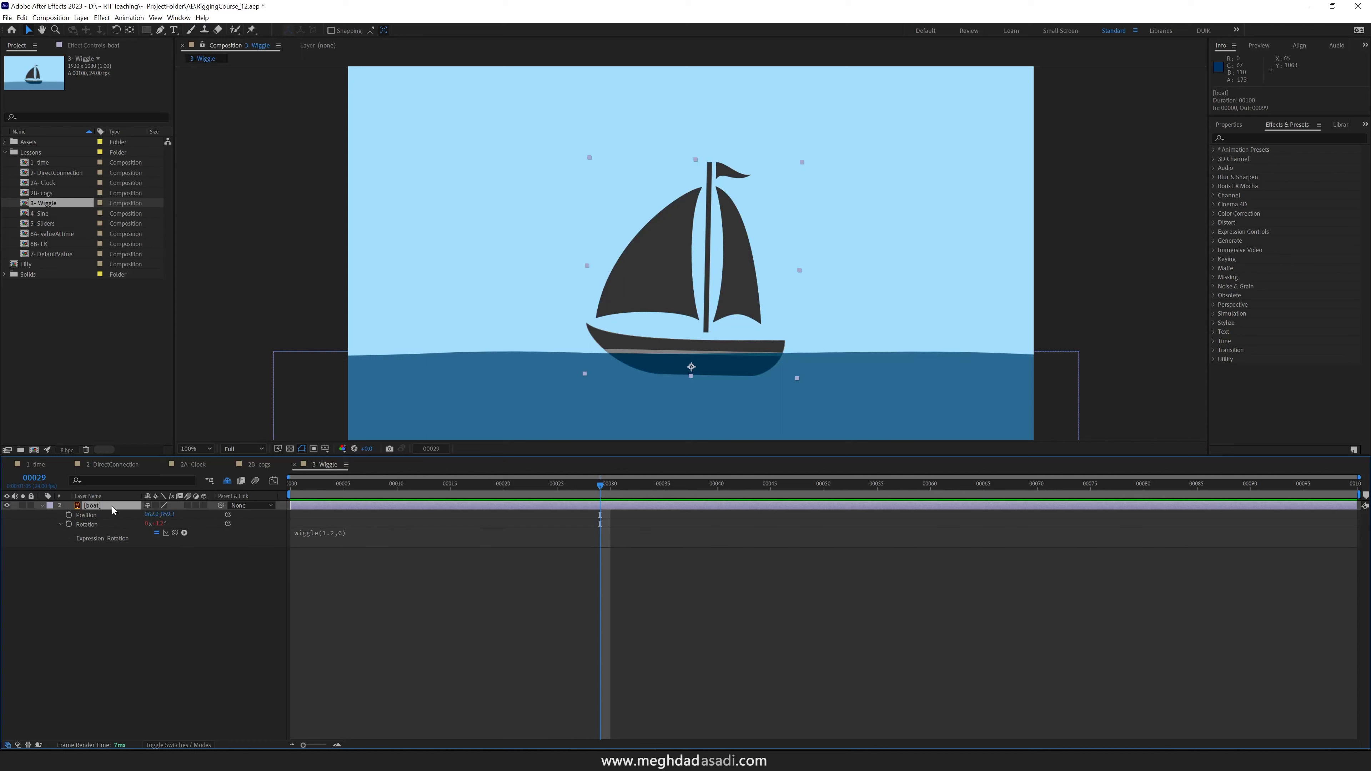
right_click(90, 518)
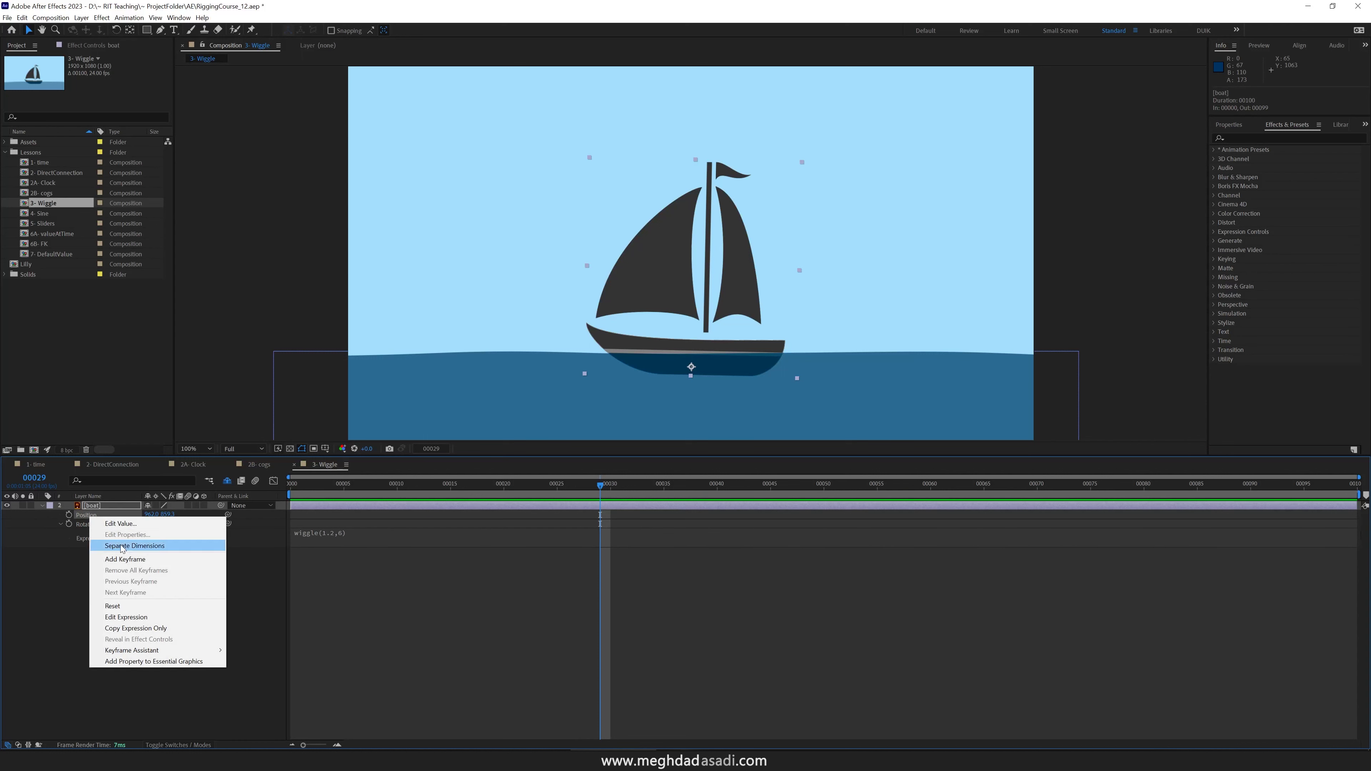
click(124, 546)
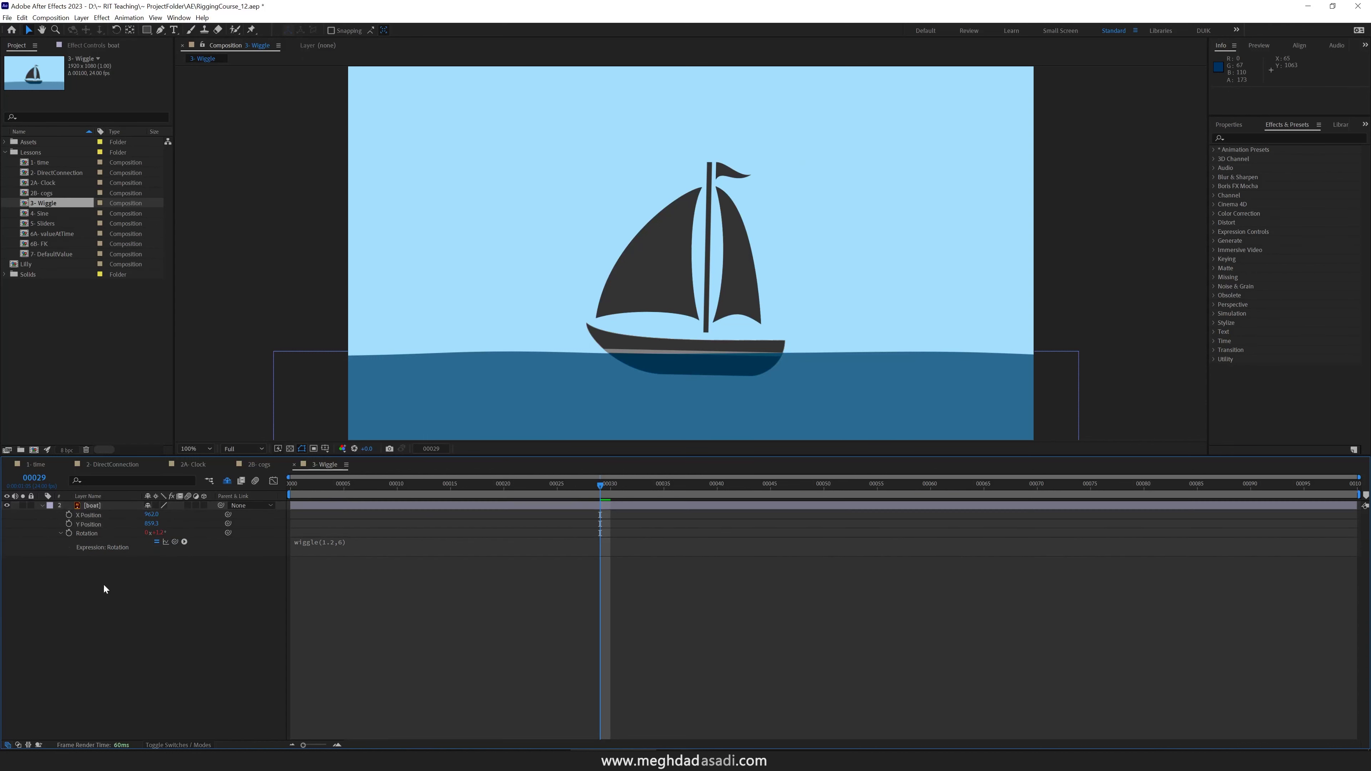
Add the expression wiggle(1.5, 20) to the boat's Y Position and preview the bobbing from the first frame
alt+click(68, 524)
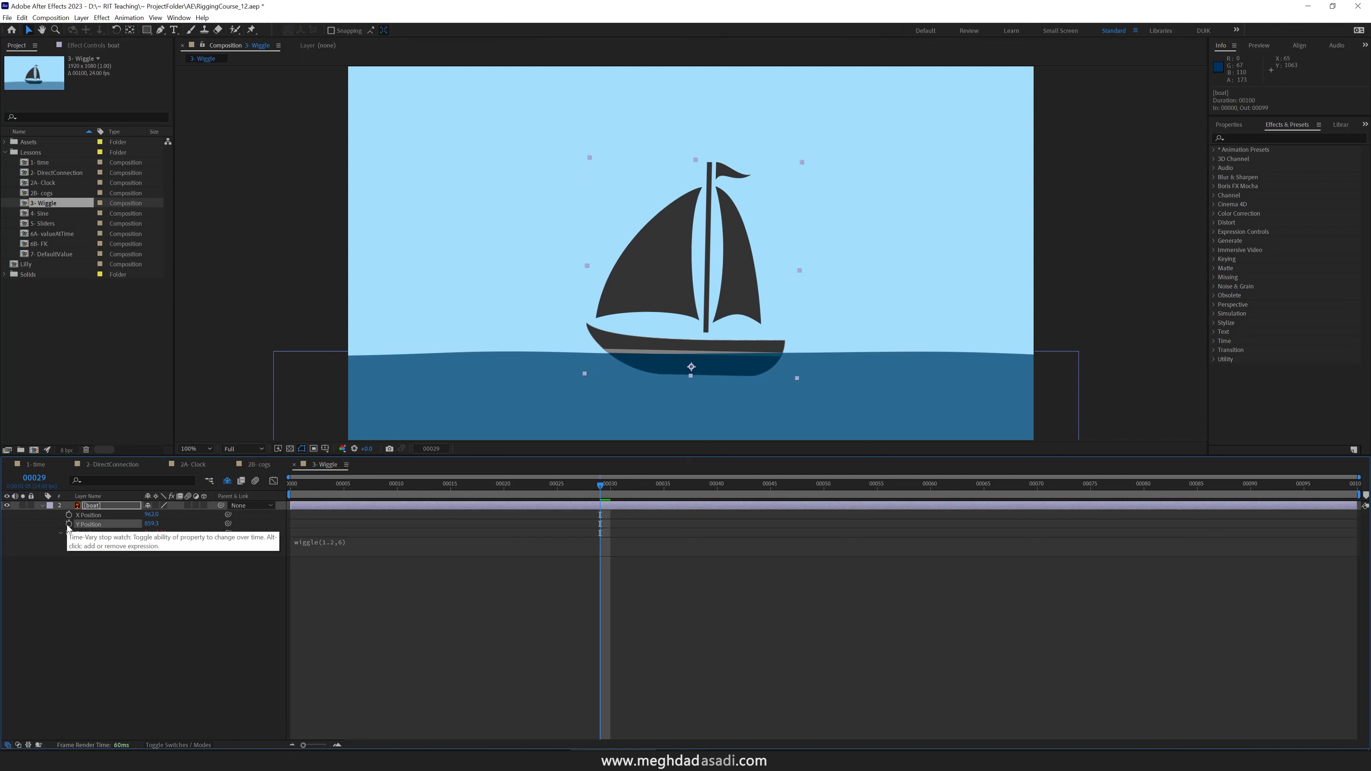
text(wiggle)
key(Return)
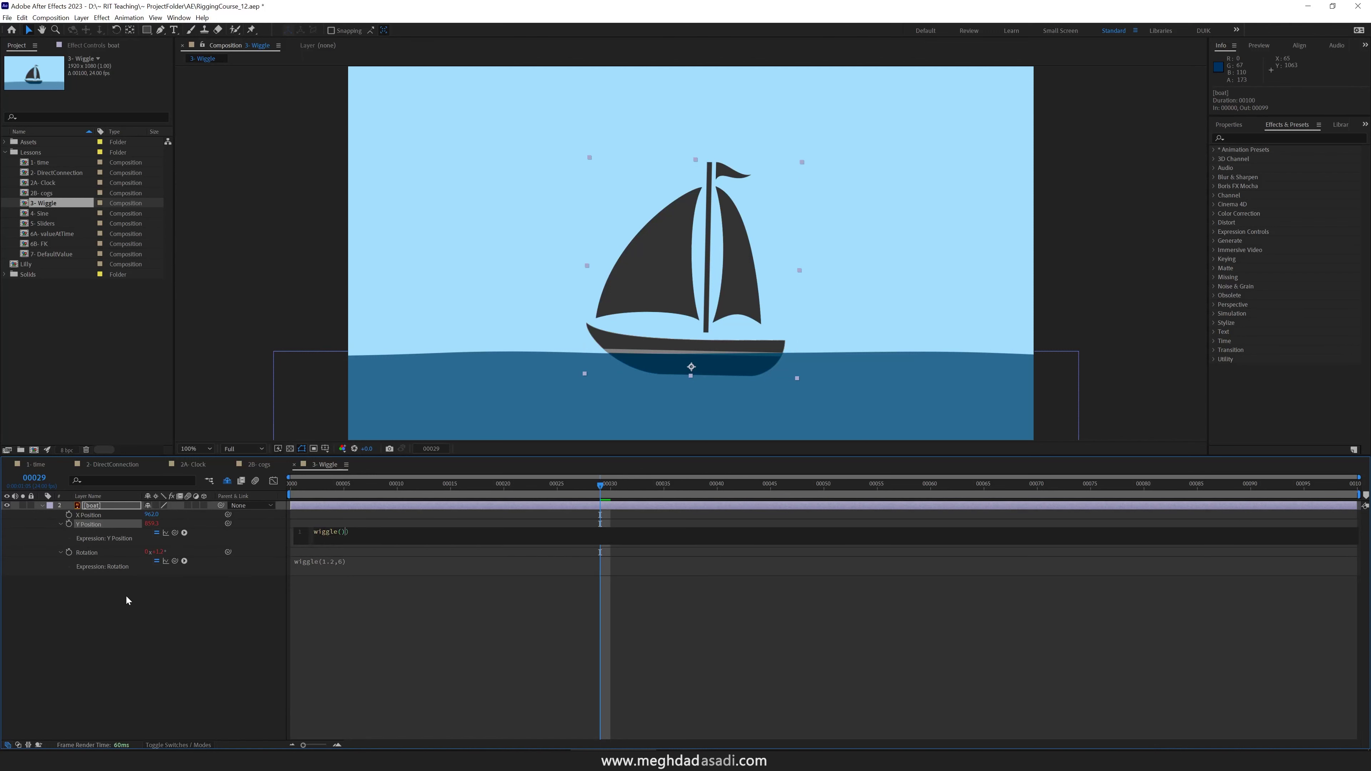
text(1.5, )
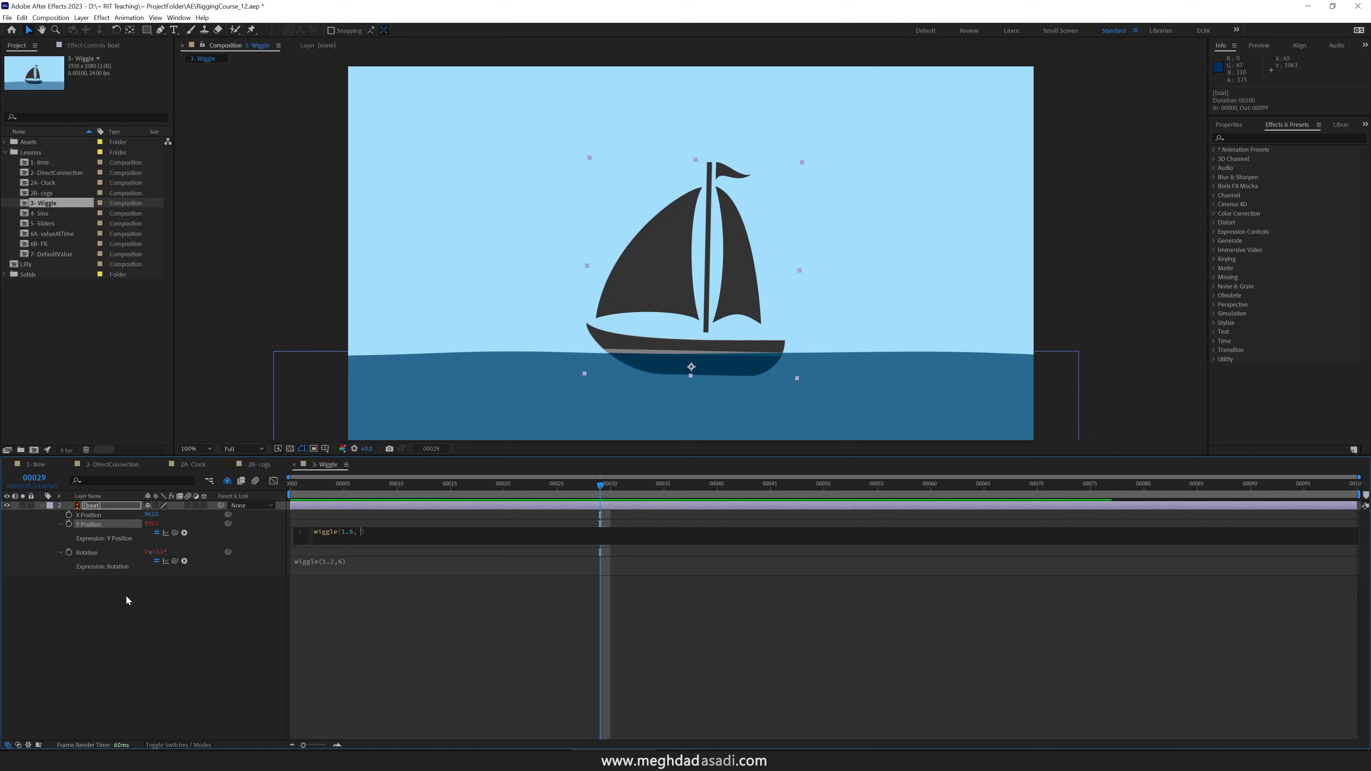
text(20)
key(KP_Enter)
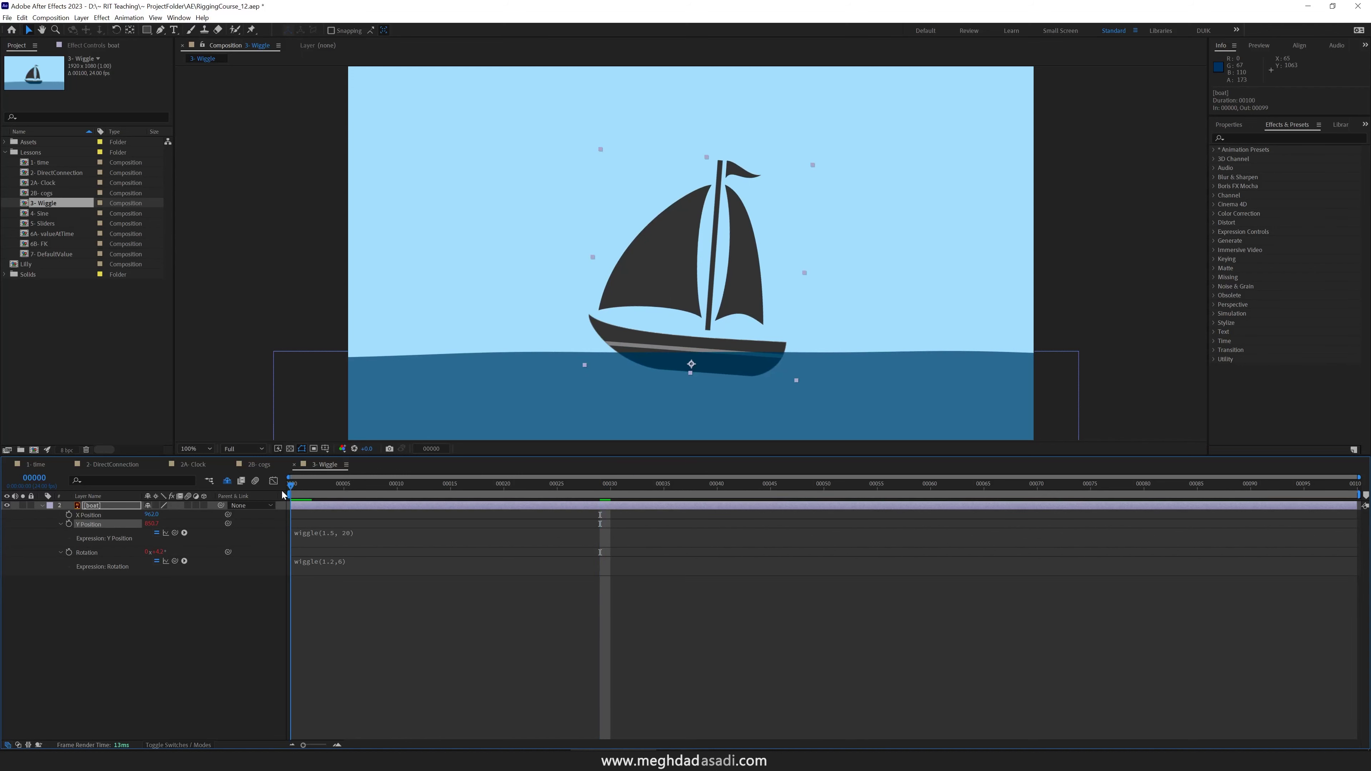
key(Home)
key(space)
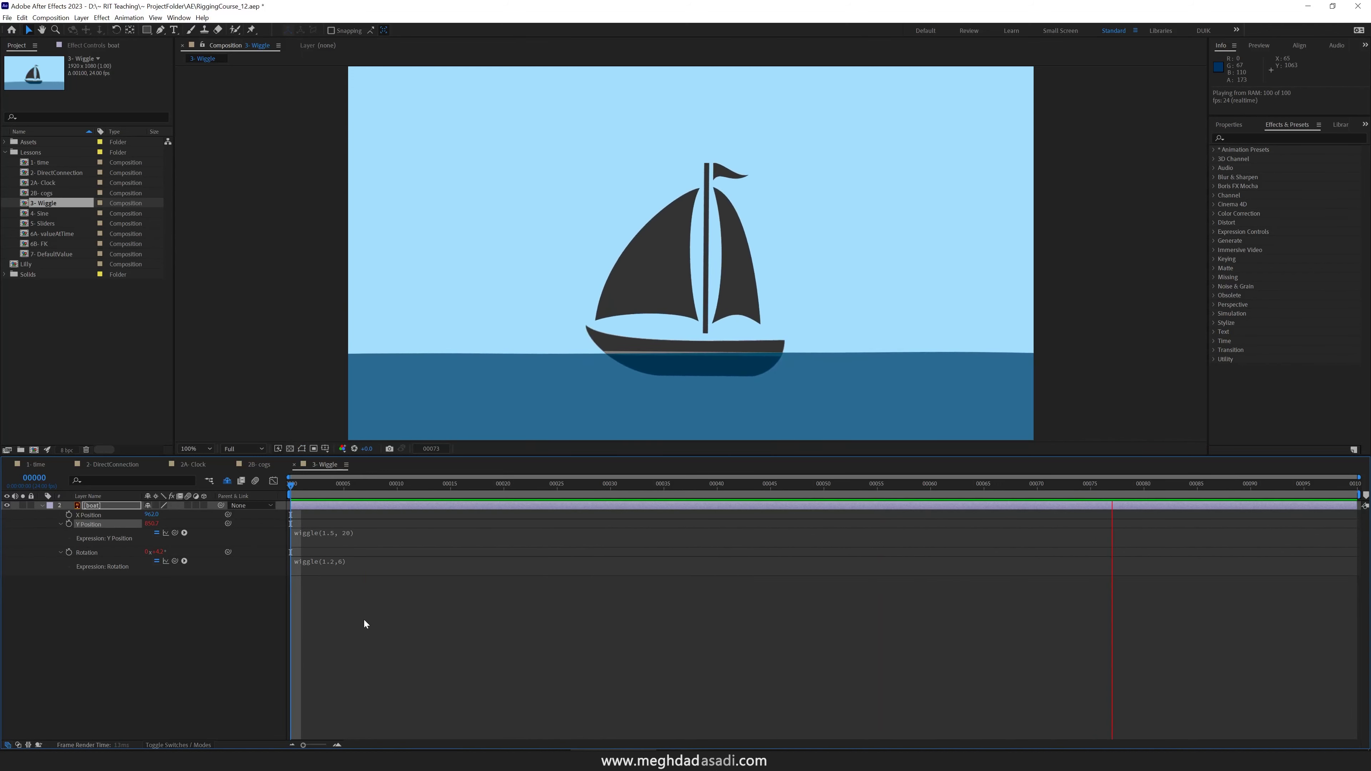
Adjust the boat's wiggles to a Y Position amplitude of 30 and a Rotation frequency of .7, and preview the motion
click(362, 537)
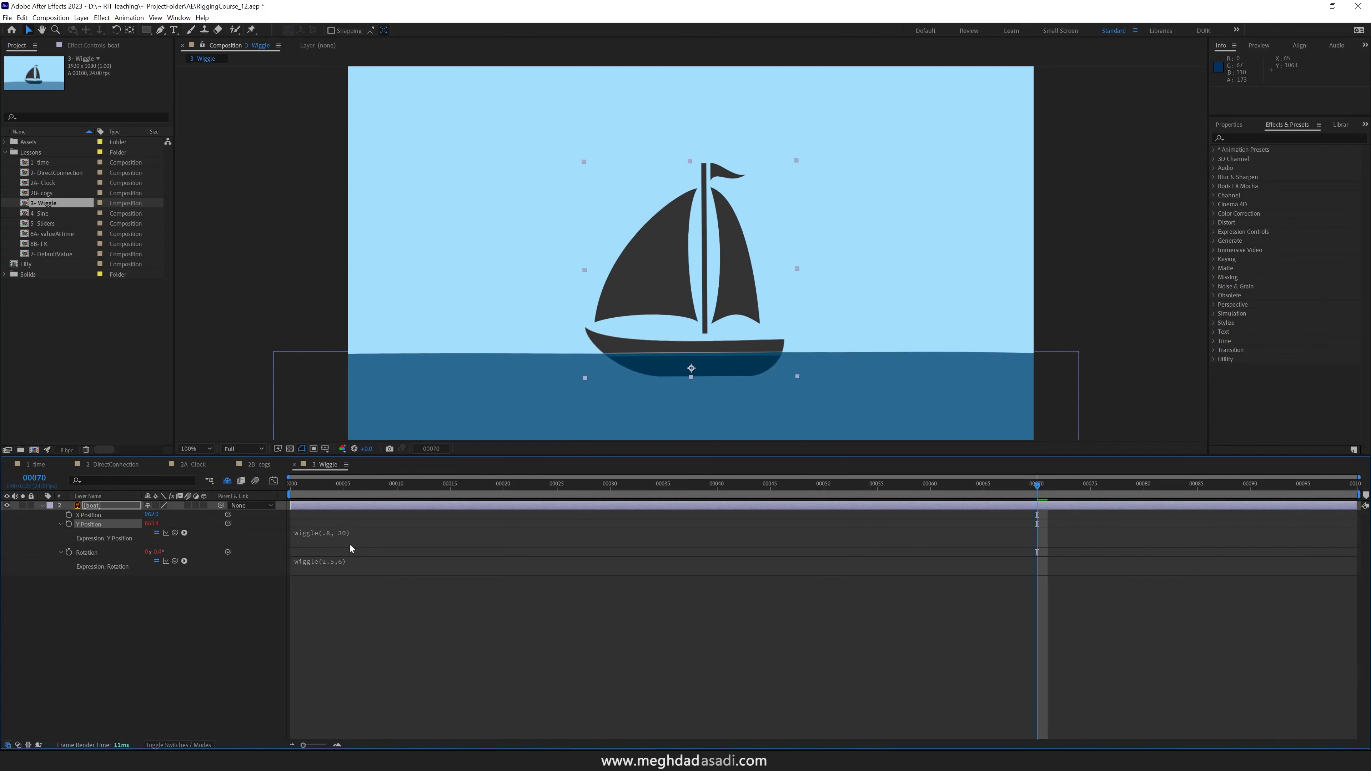
click(347, 562)
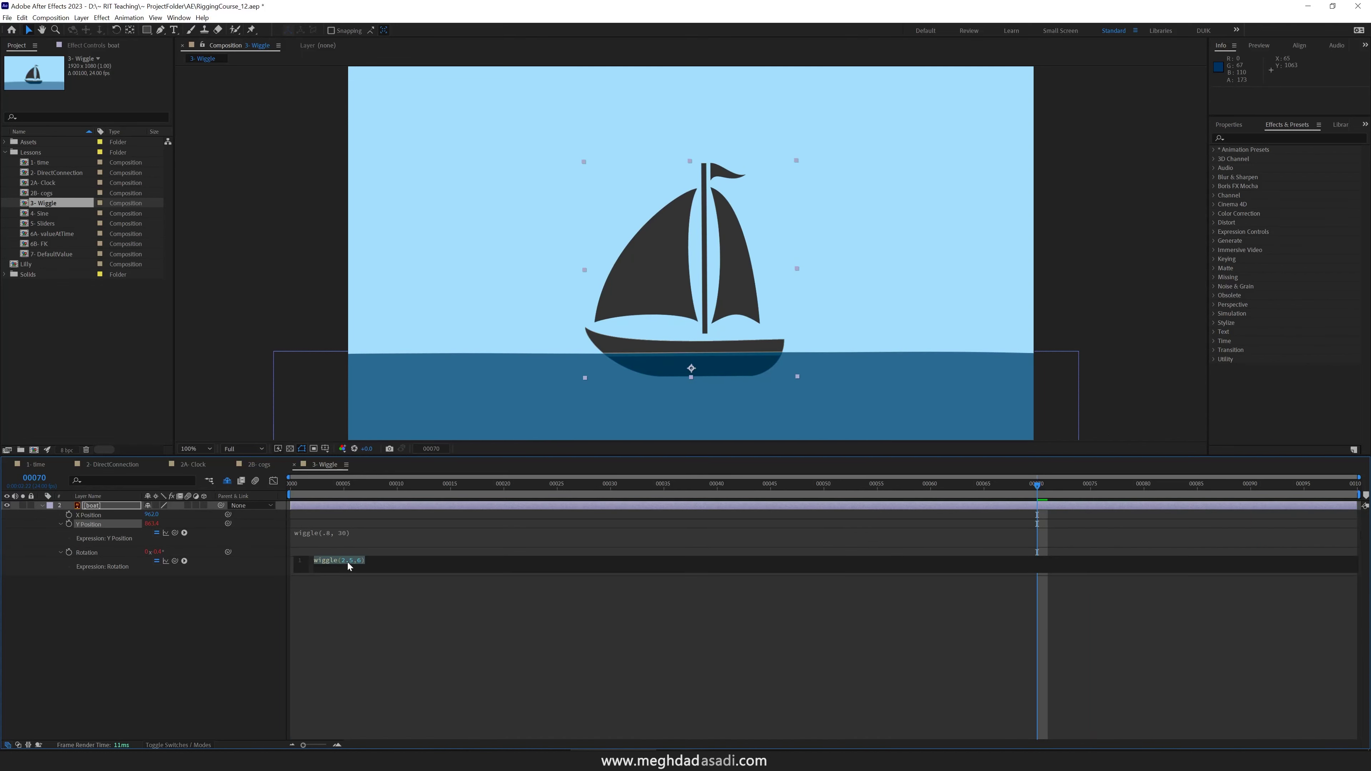
text(.7)
click(366, 579)
key(space)
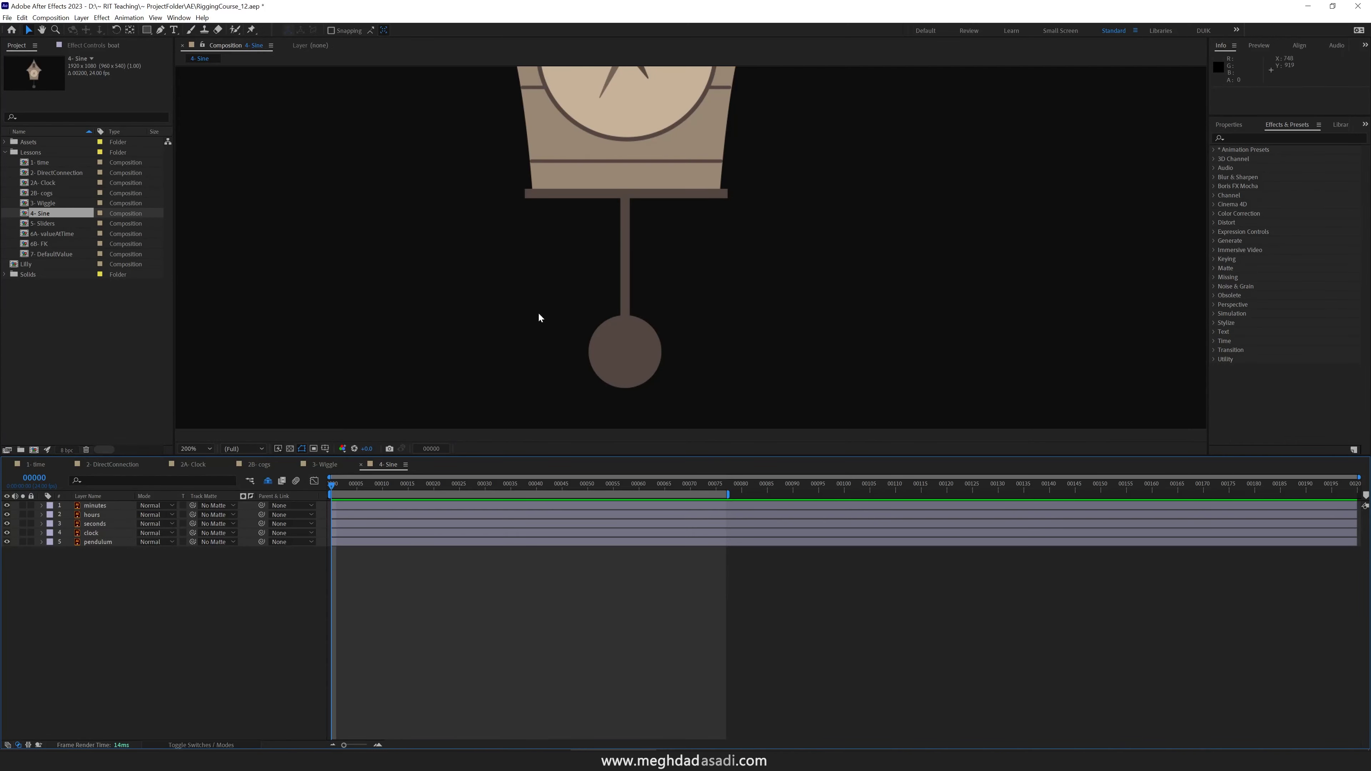
Select the clock's pendulum and test its Rotation around the pivot, undoing the trial change
scroll(539, 316, down, 3)
scroll(554, 260, up, 2)
drag(508, 337, 515, 350)
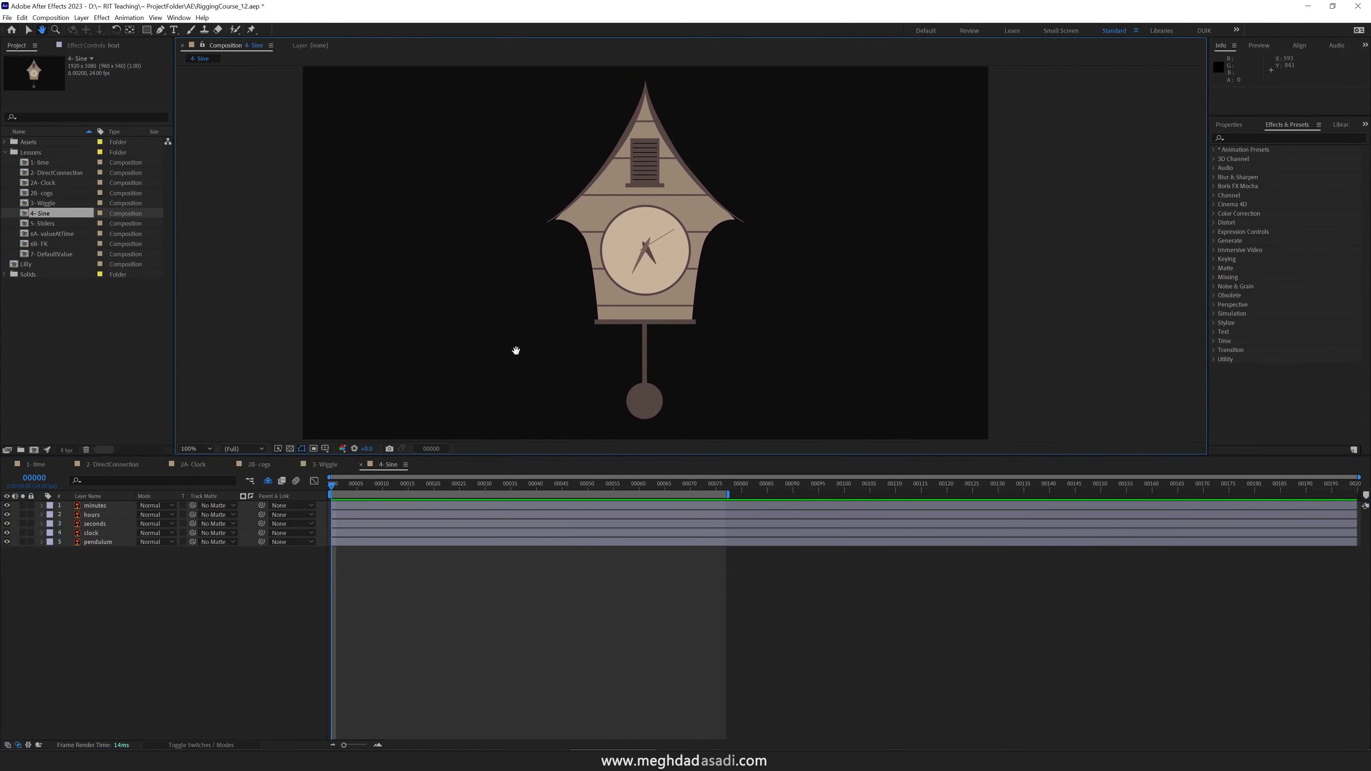
key(v)
click(639, 390)
key(period)
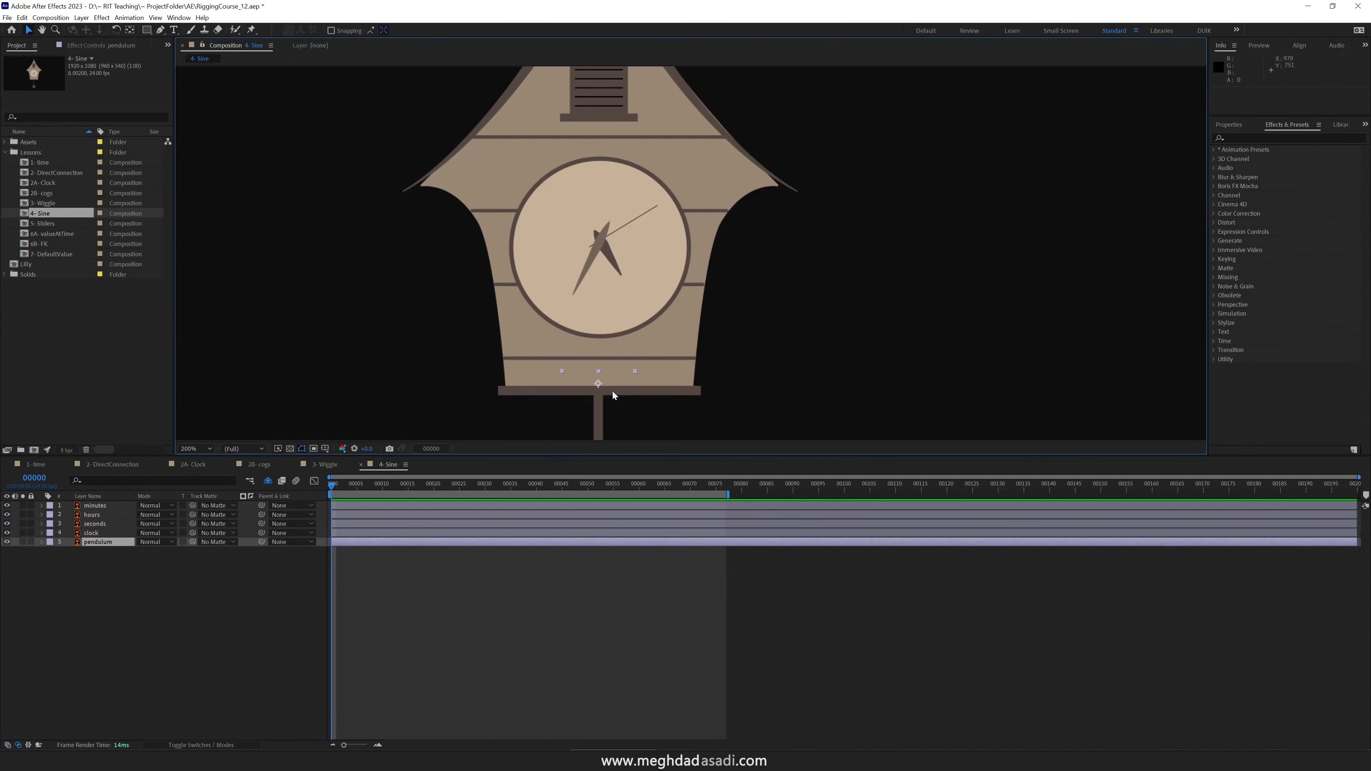
drag(611, 390, 634, 266)
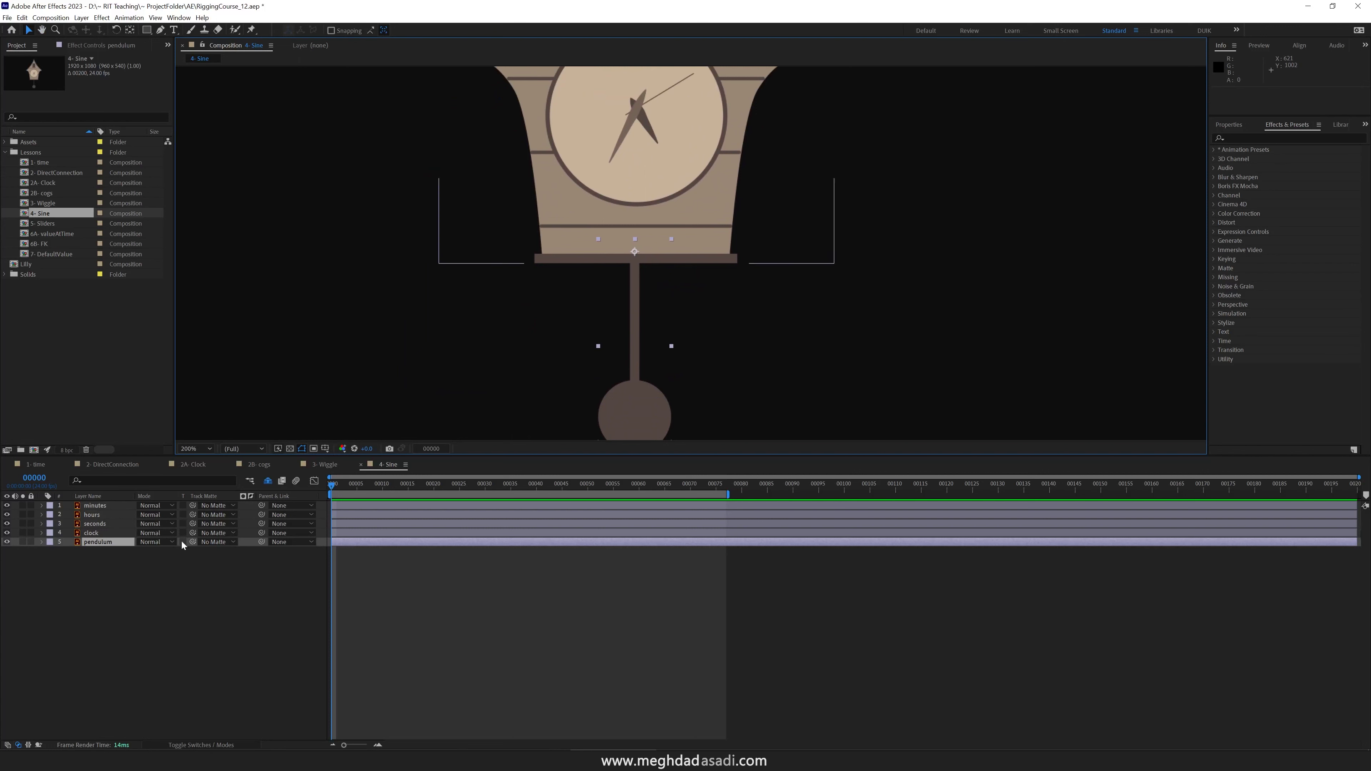
key(r)
mouse_move(153, 550)
mouse_down()
mouse_move(133, 552)
mouse_move(197, 562)
mouse_move(143, 564)
mouse_up()
key(ctrl+z)
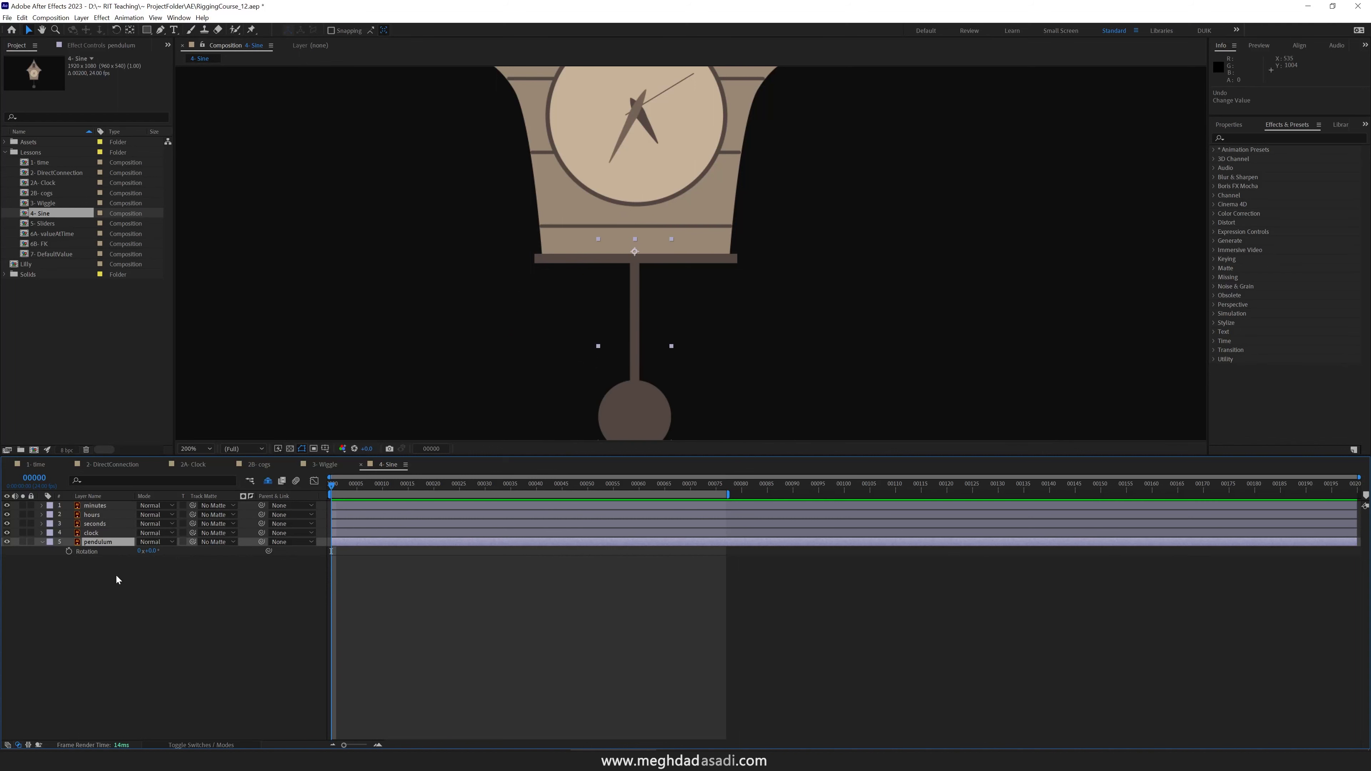
Add the expression Math.sin(time) to the pendulum's Rotation and preview the swing up close
alt+click(69, 551)
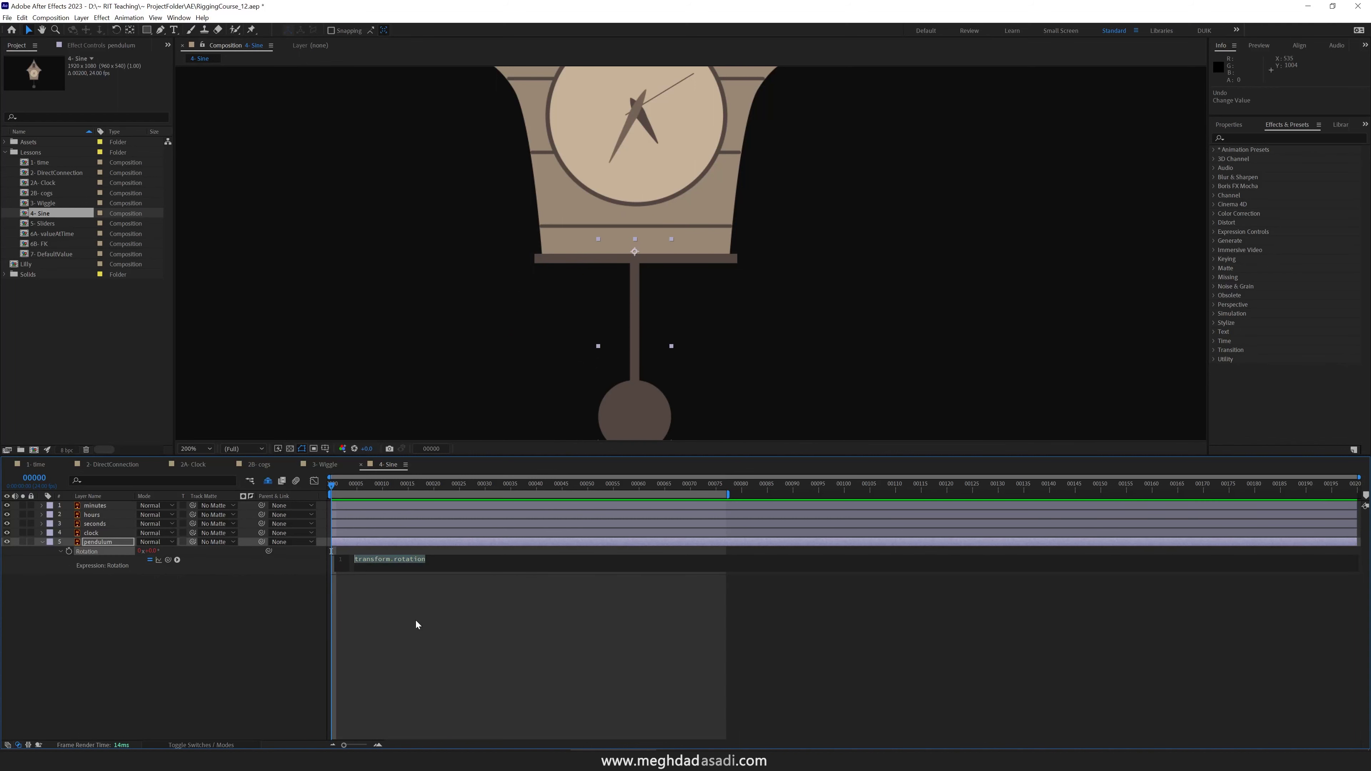
text(M)
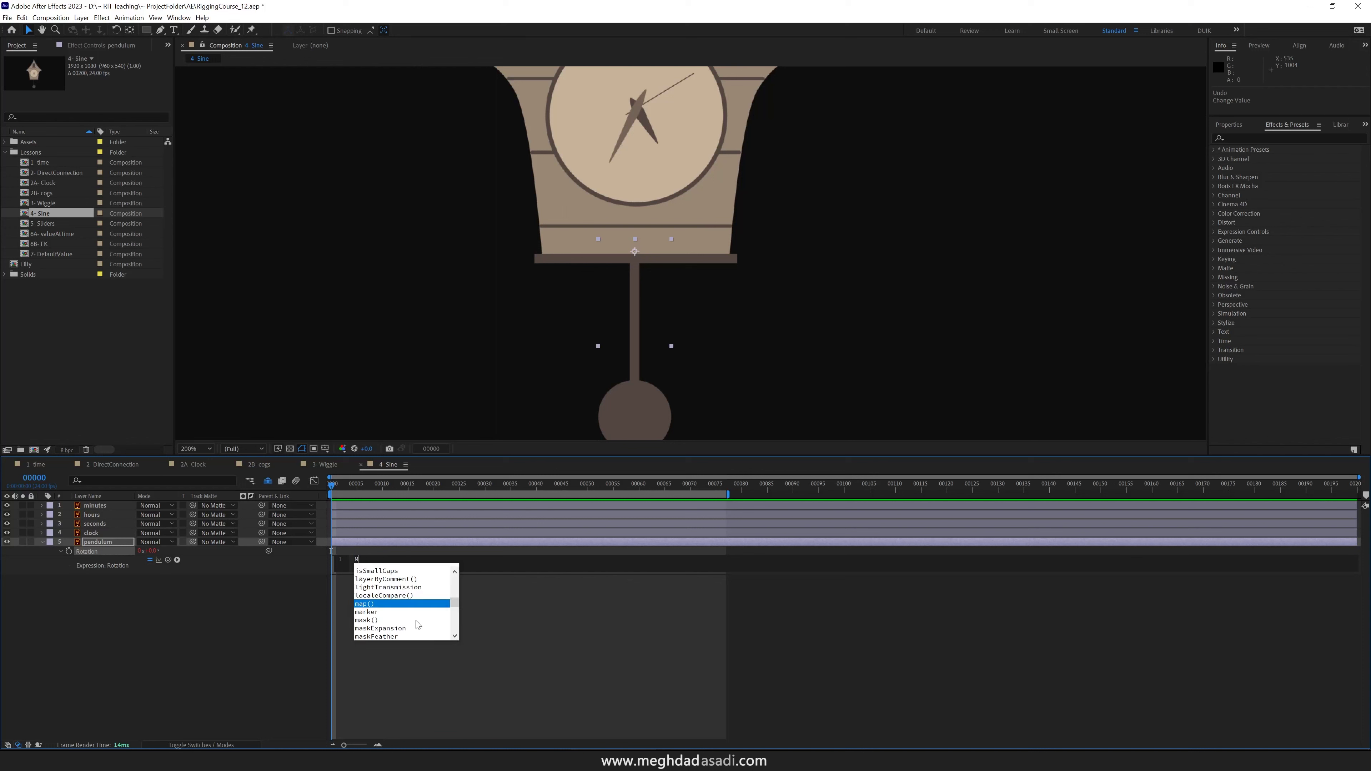
text(ath)
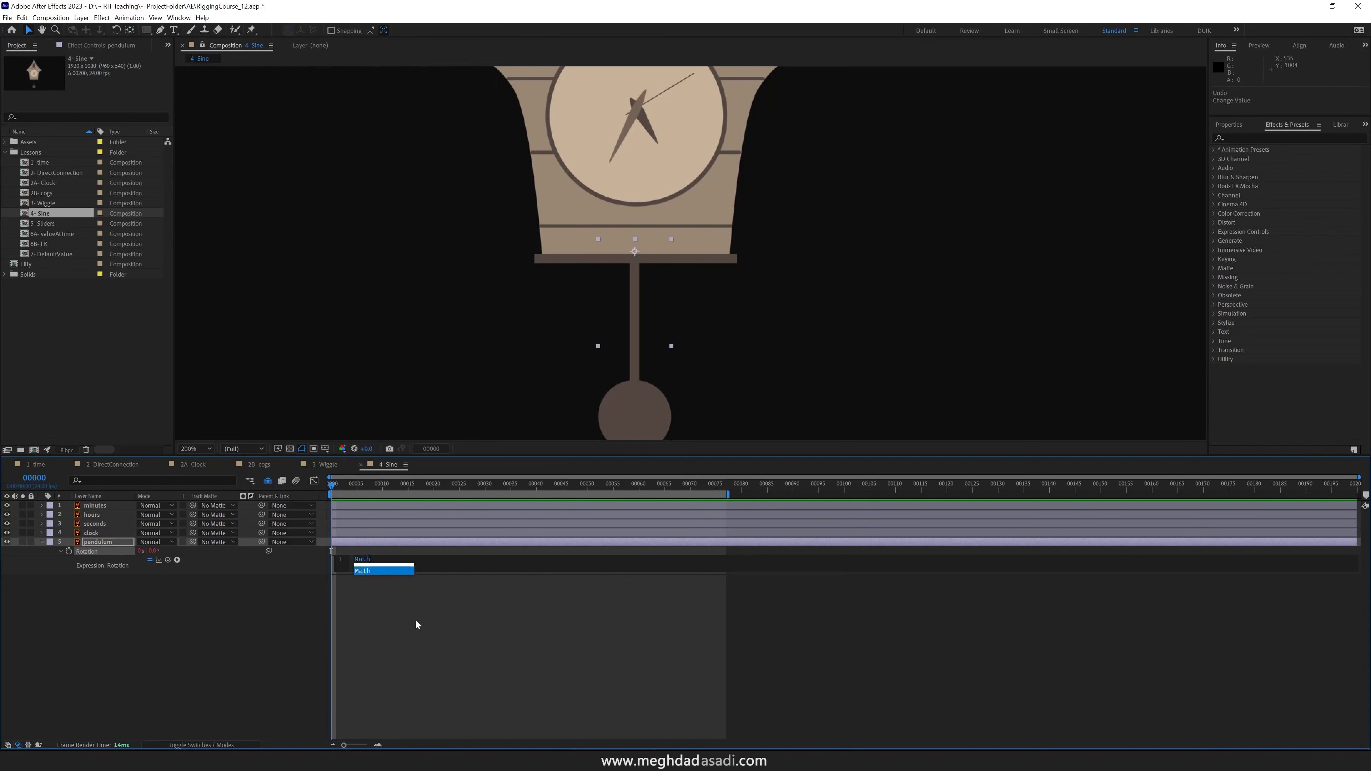
text(.sin)
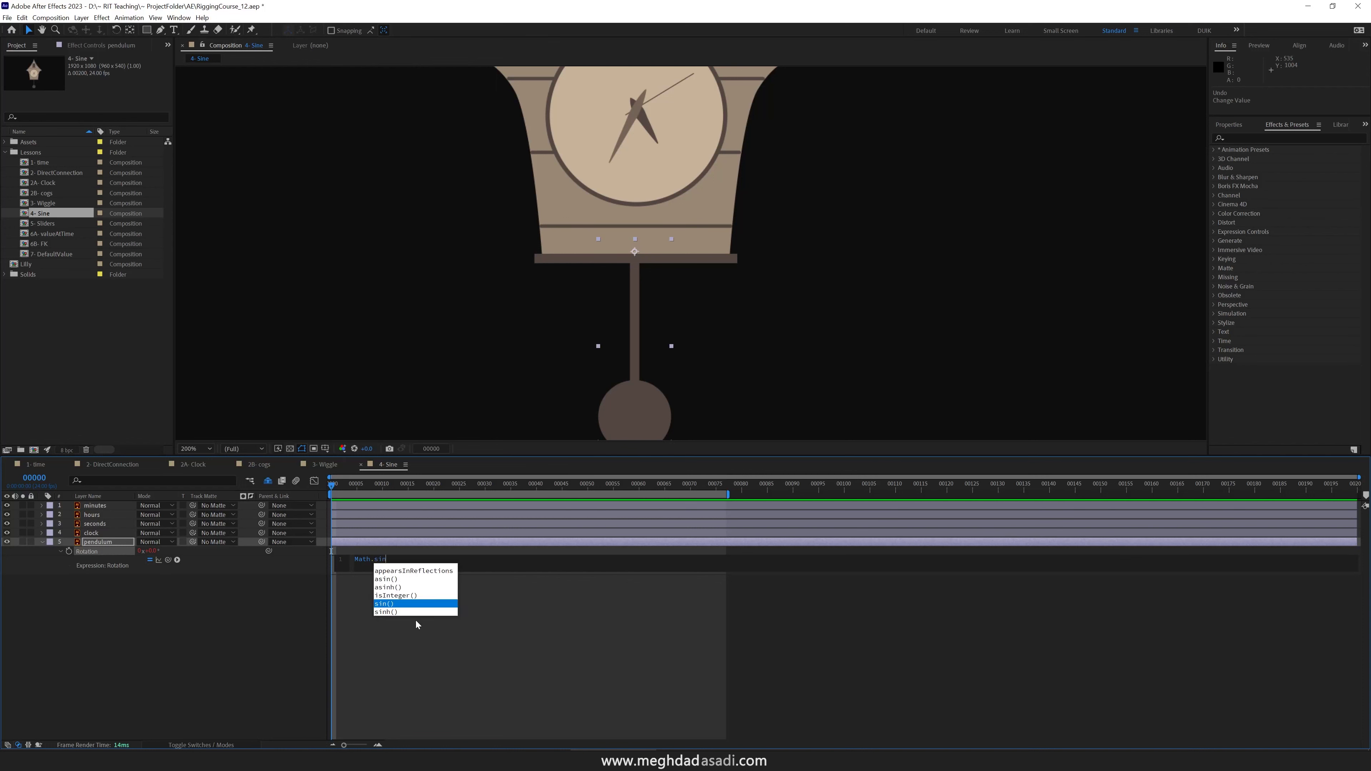
key(Return)
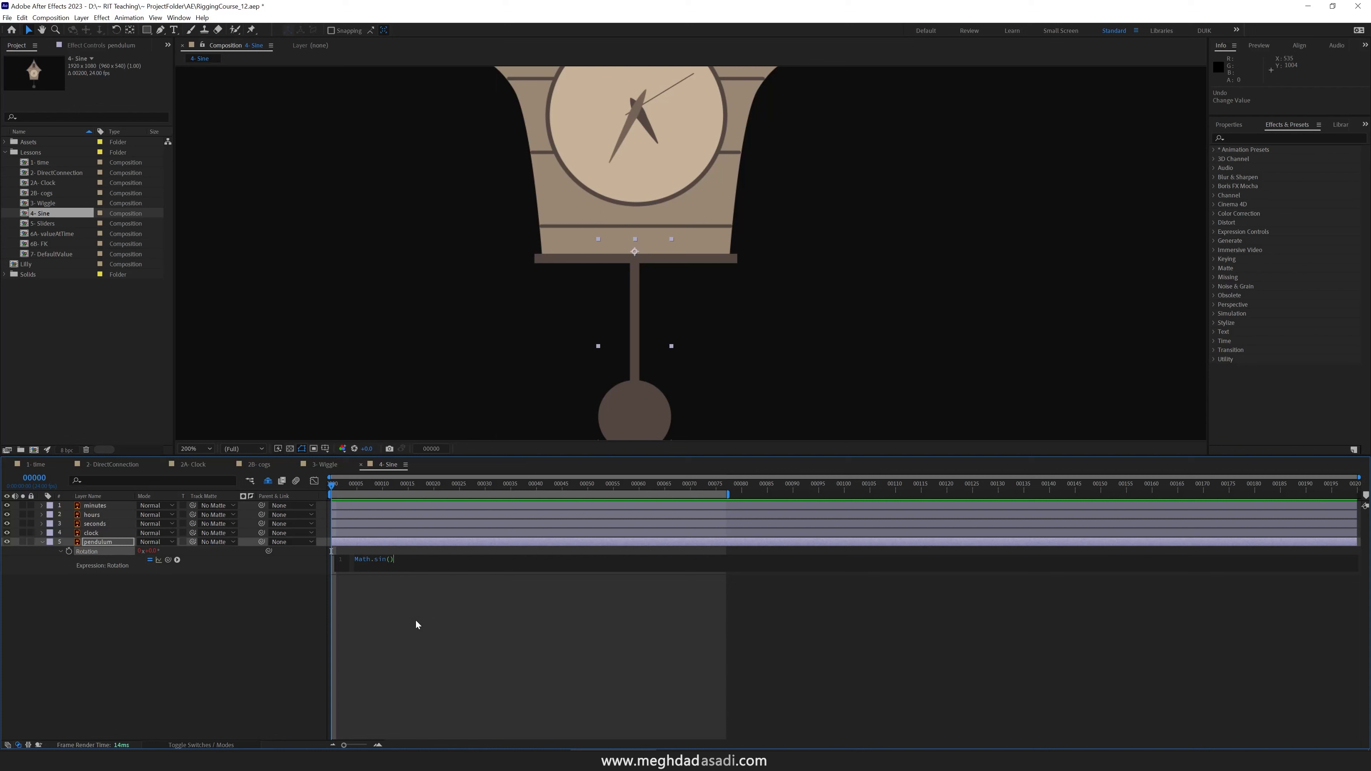
text(time)
key(KP_Enter)
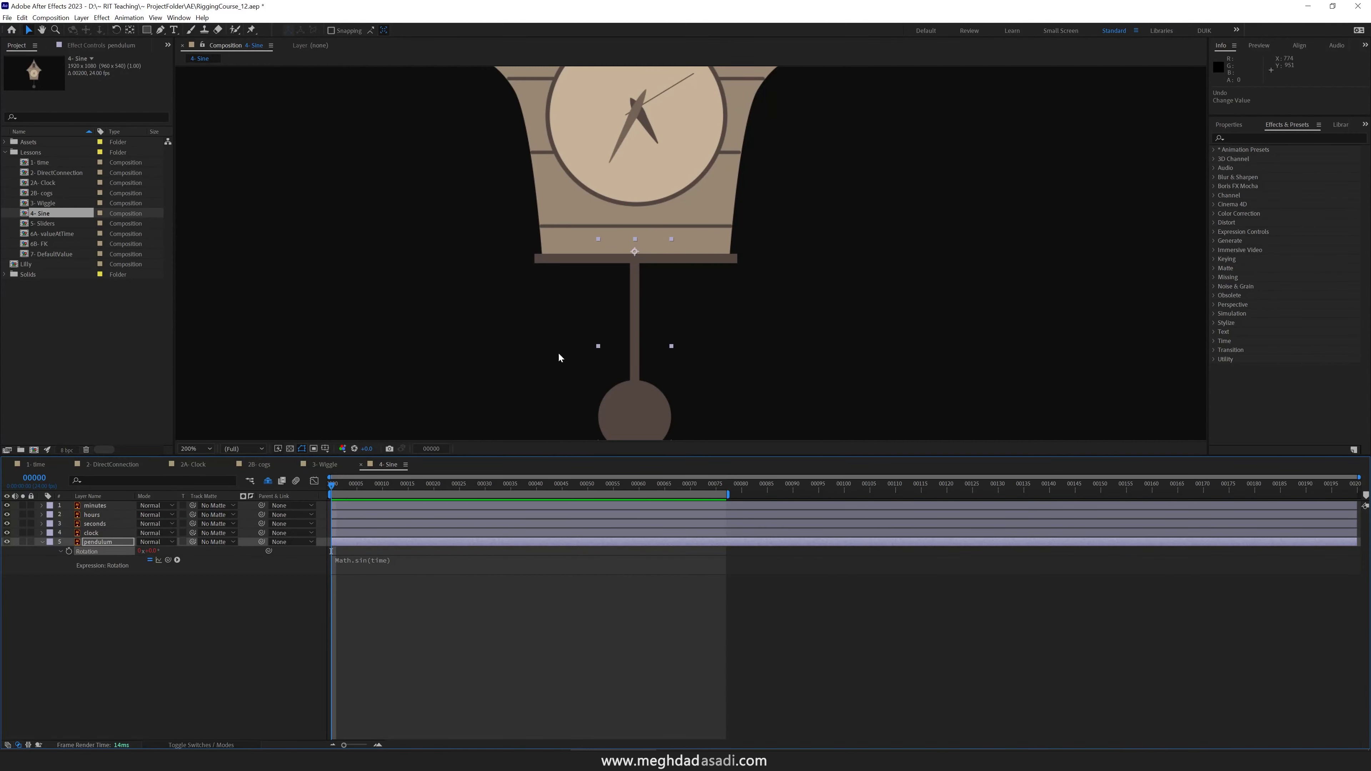
scroll(627, 377, up, 1)
drag(483, 419, 497, 239)
key(space)
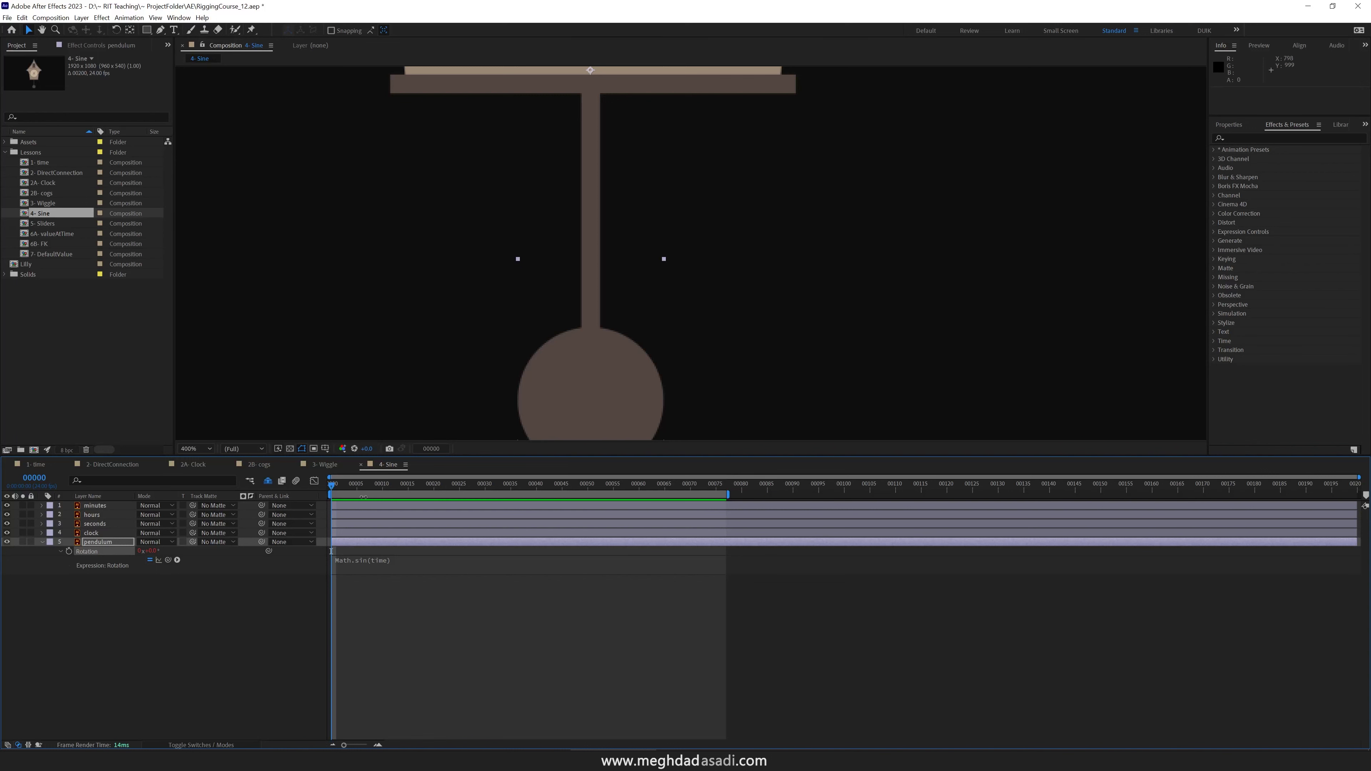
Multiply the pendulum's sine expression by 30 so its Rotation uses 30 * Math.sin(time)
click(352, 561)
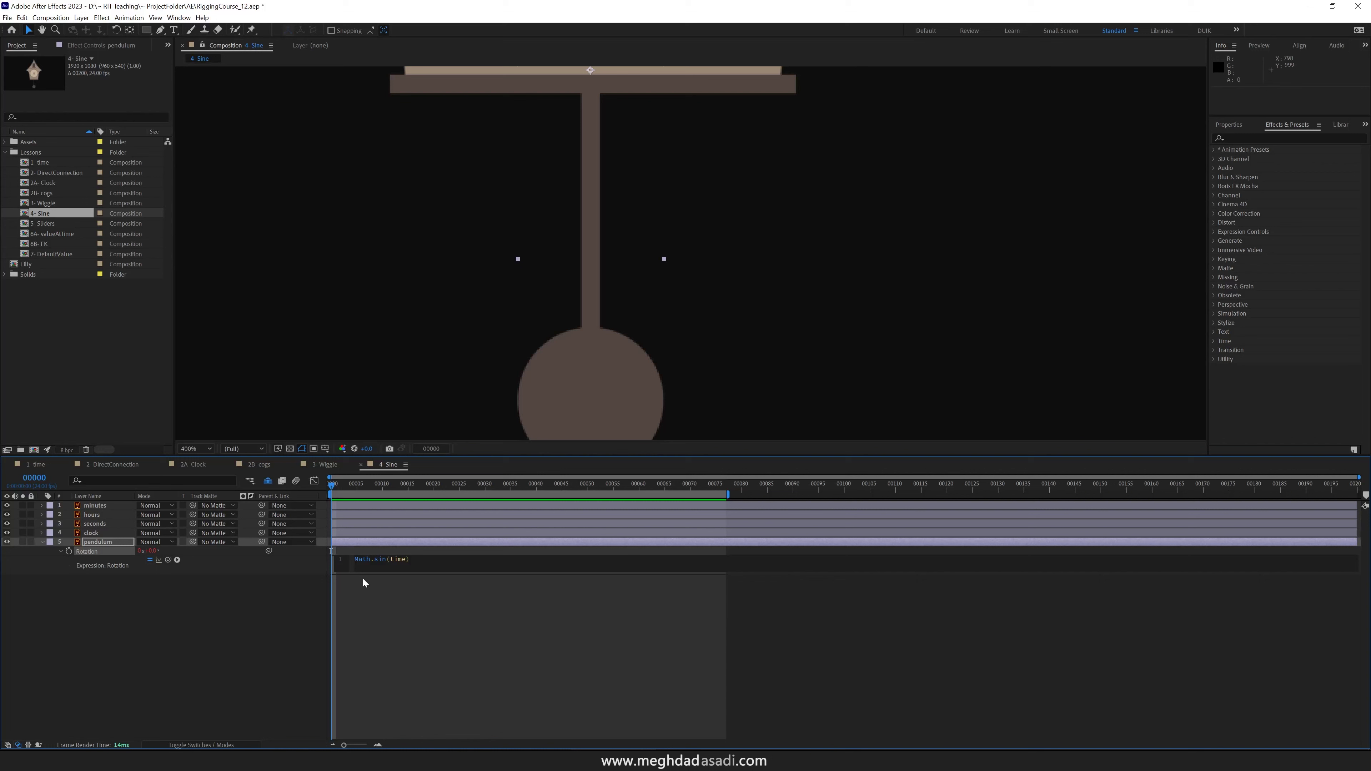
text(50 * )
text(3)
click(362, 578)
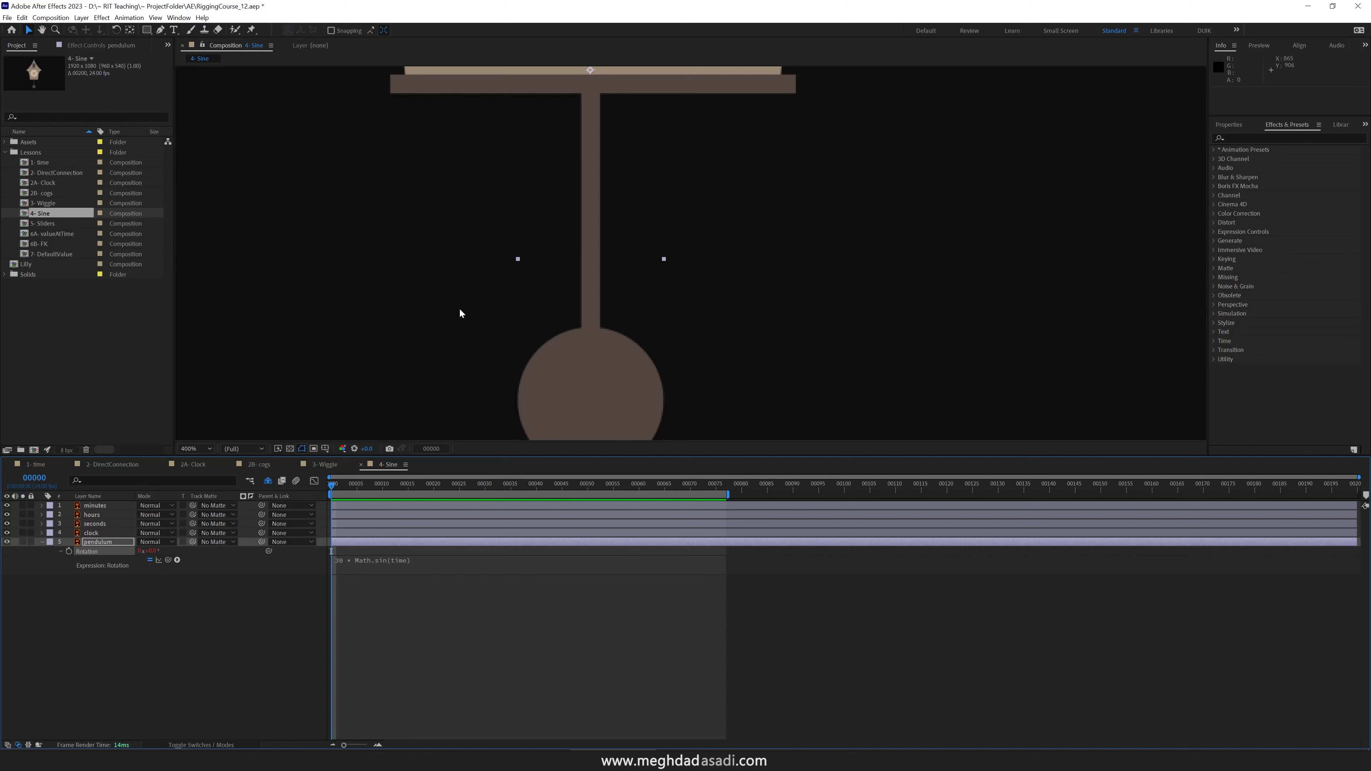
Scrub through the pendulum's swing, extend the work area to about frame 92, and play the preview
scroll(459, 310, down, 1)
drag(383, 485, 516, 485)
drag(728, 495, 804, 495)
key(space)
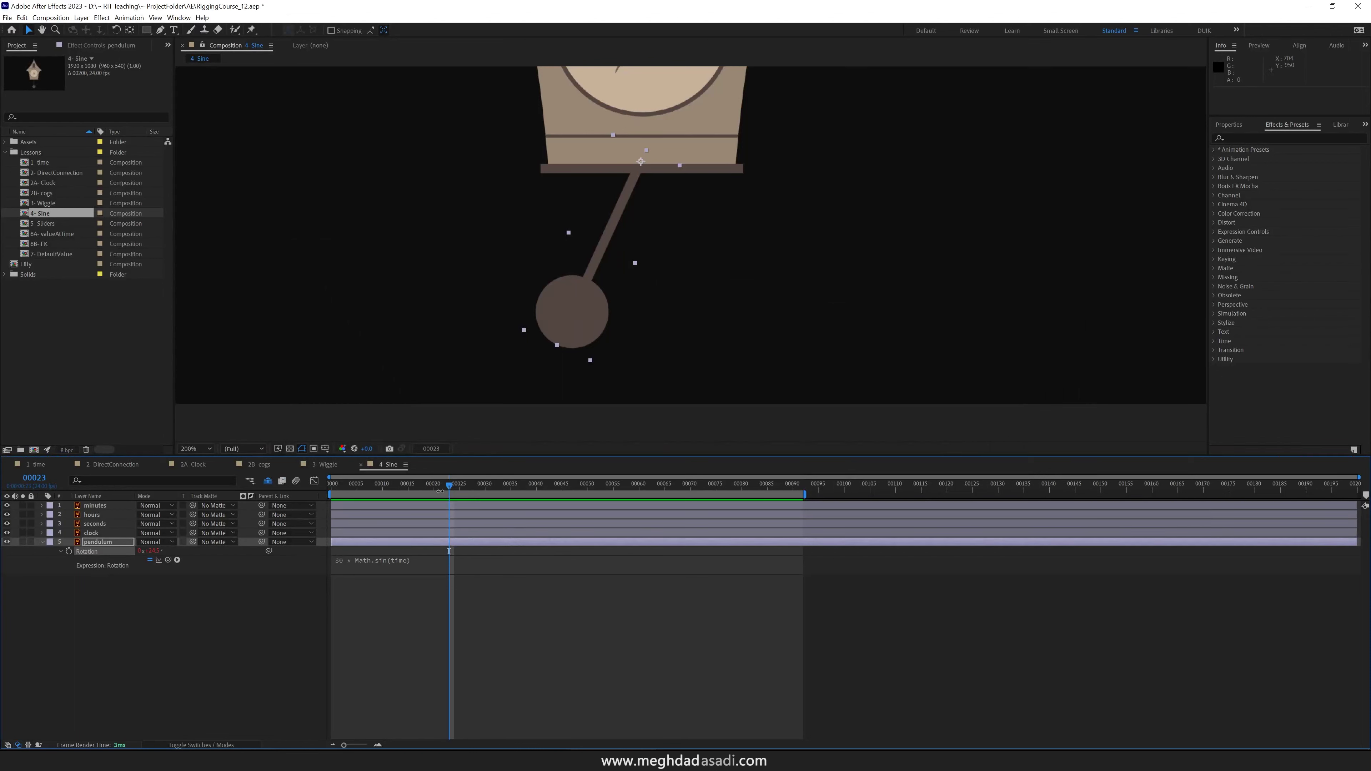
key(space)
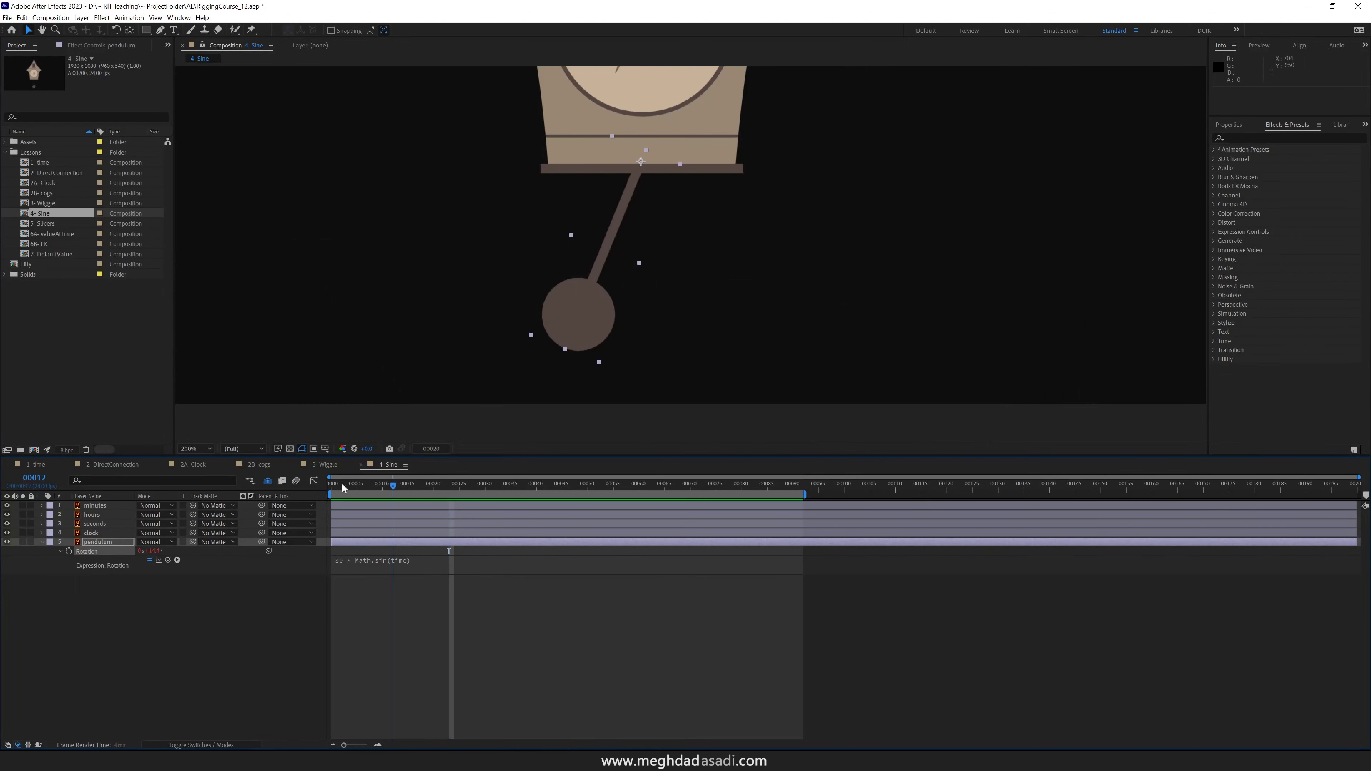
Speed up the pendulum by changing its Rotation expression to 30 * Math.sin(4* time) and preview it
click(408, 559)
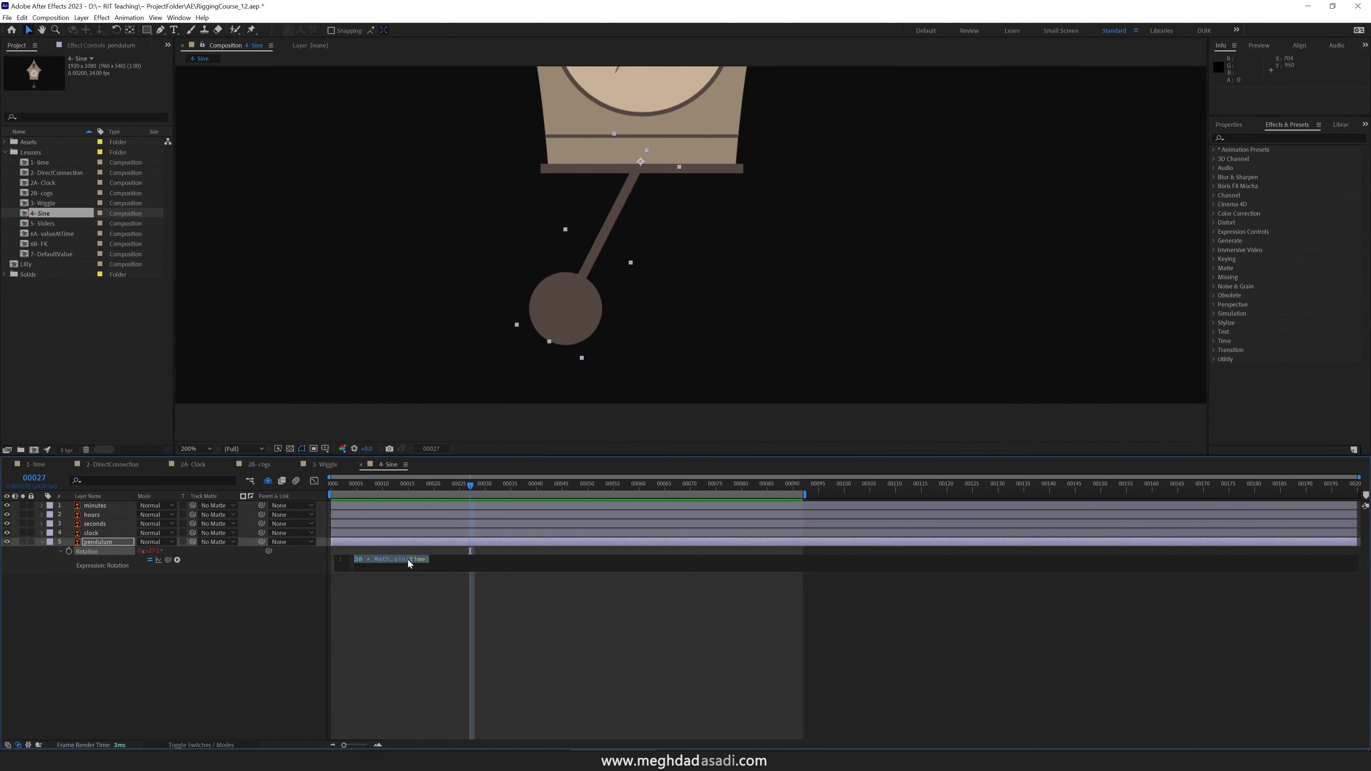
text(4*)
click(429, 580)
key(space)
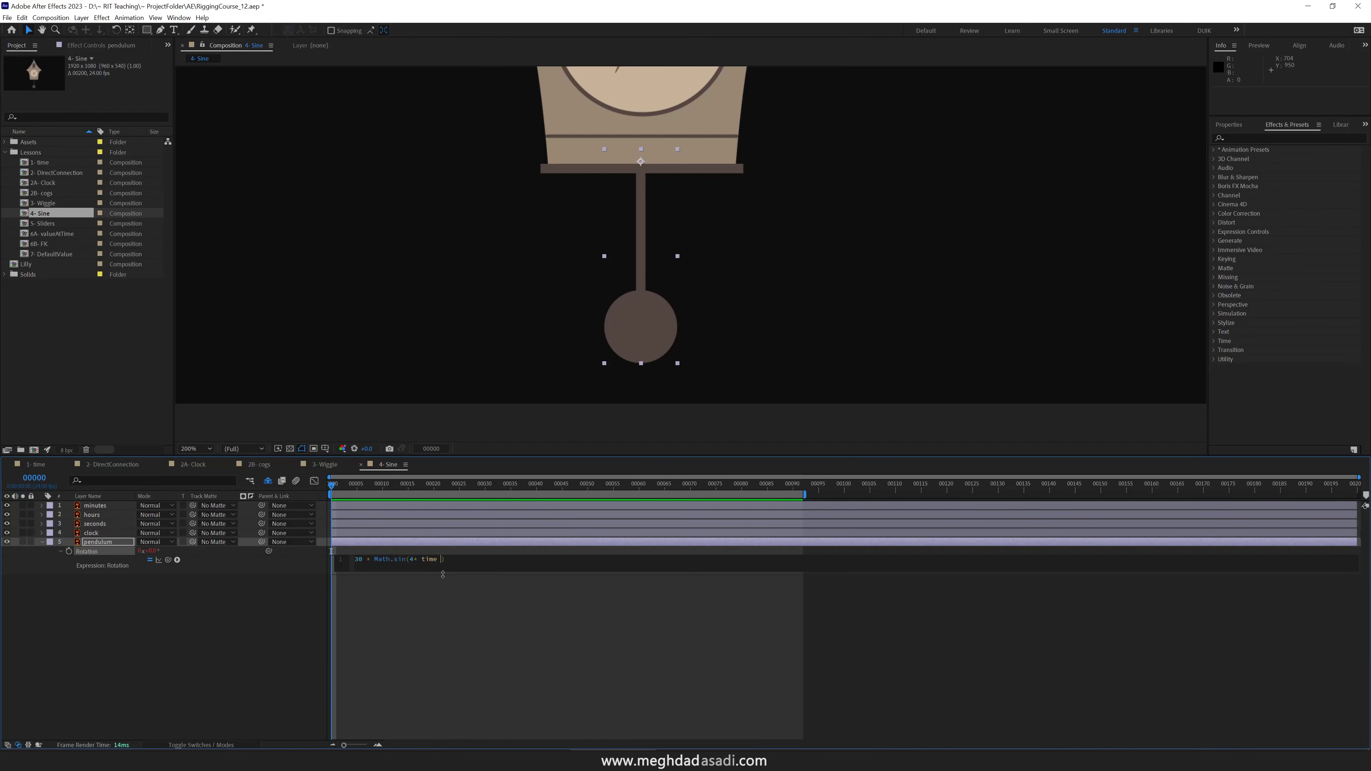
Offset the pendulum's starting angle by adding + .2 after time inside the sine expression, and preview the swing
click(447, 607)
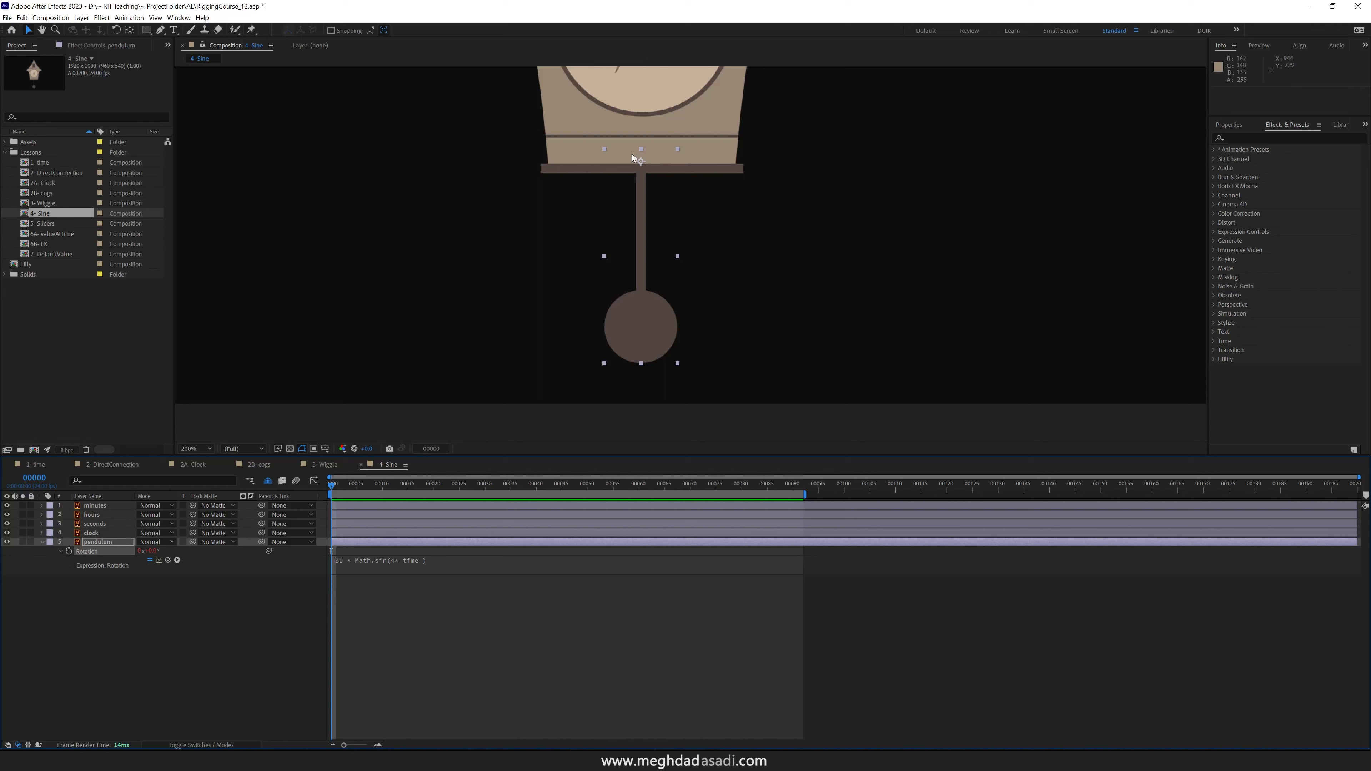
click(440, 560)
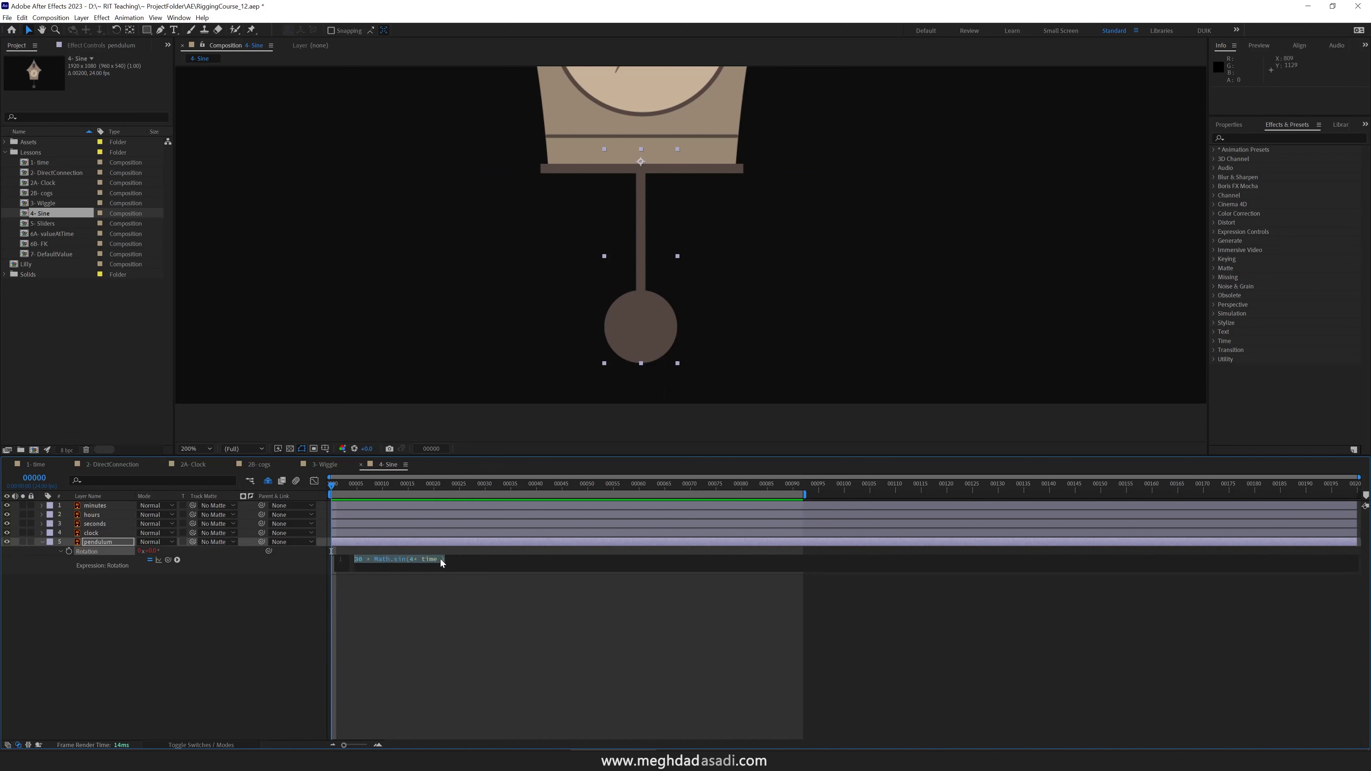
click(440, 579)
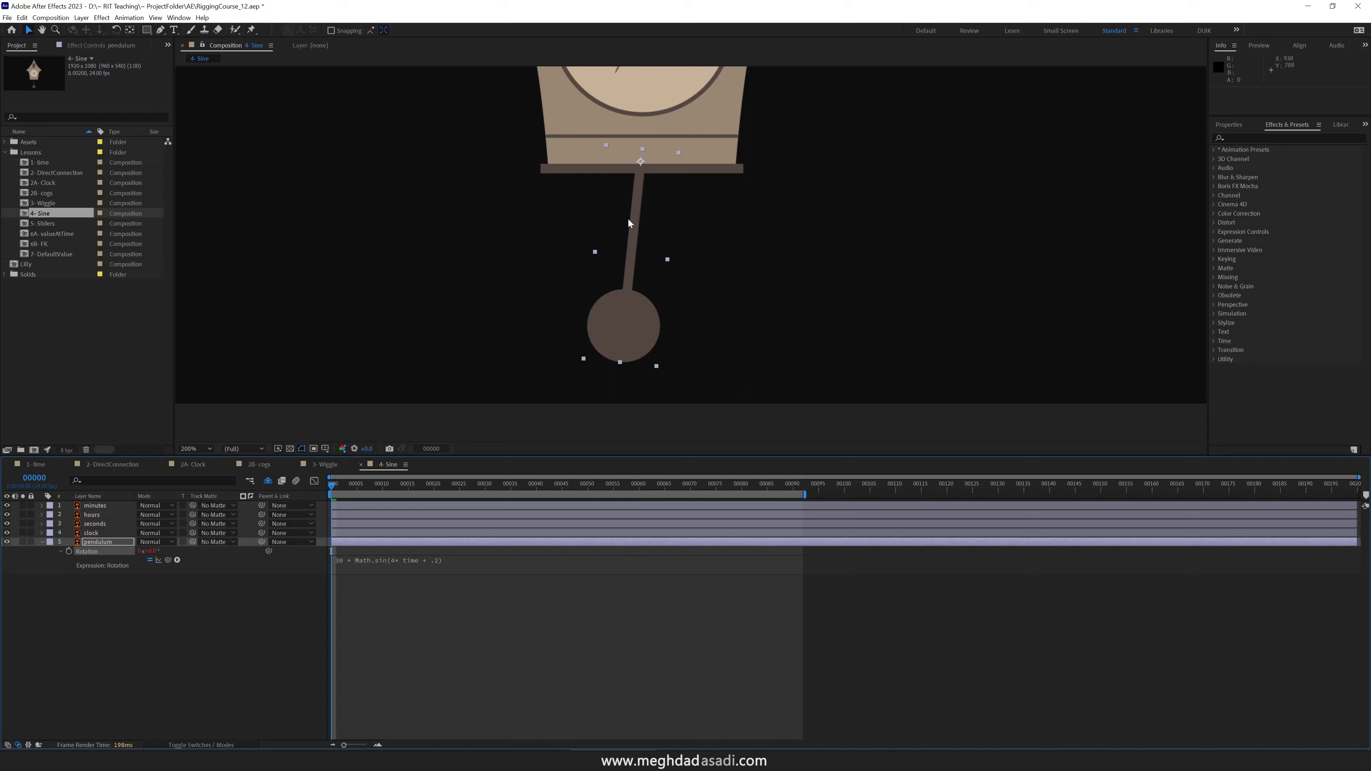
key(space)
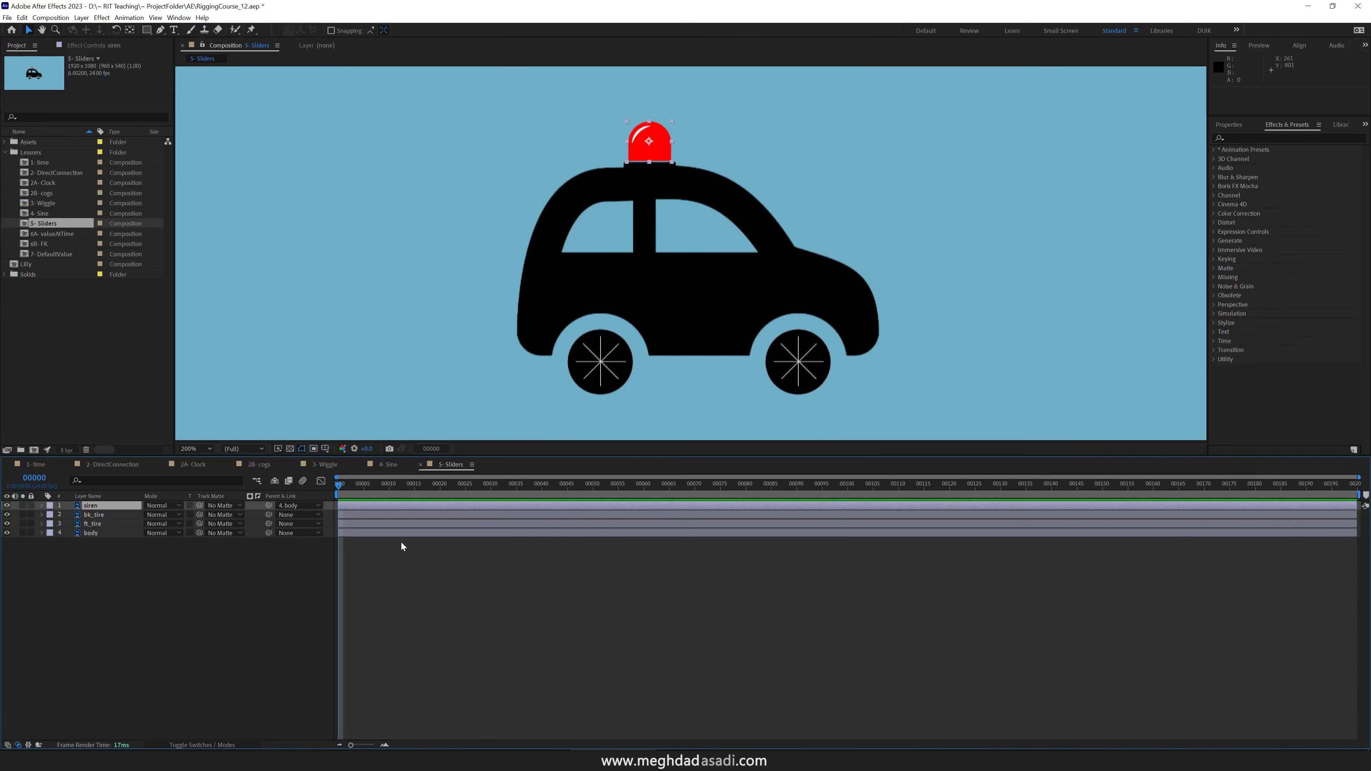
Reveal the front tire's Rotation, give it the expression time * 100, and preview the spinning wheel
click(637, 289)
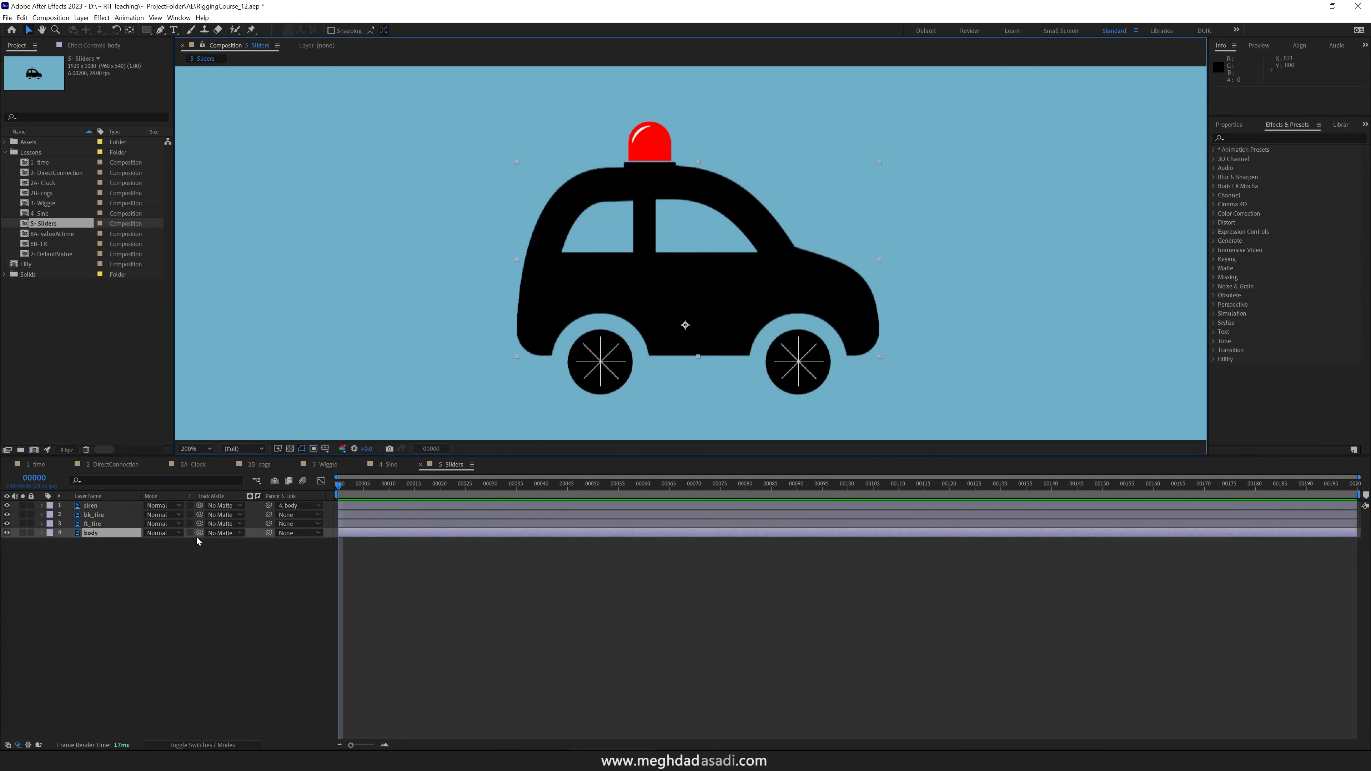
click(106, 524)
key(r)
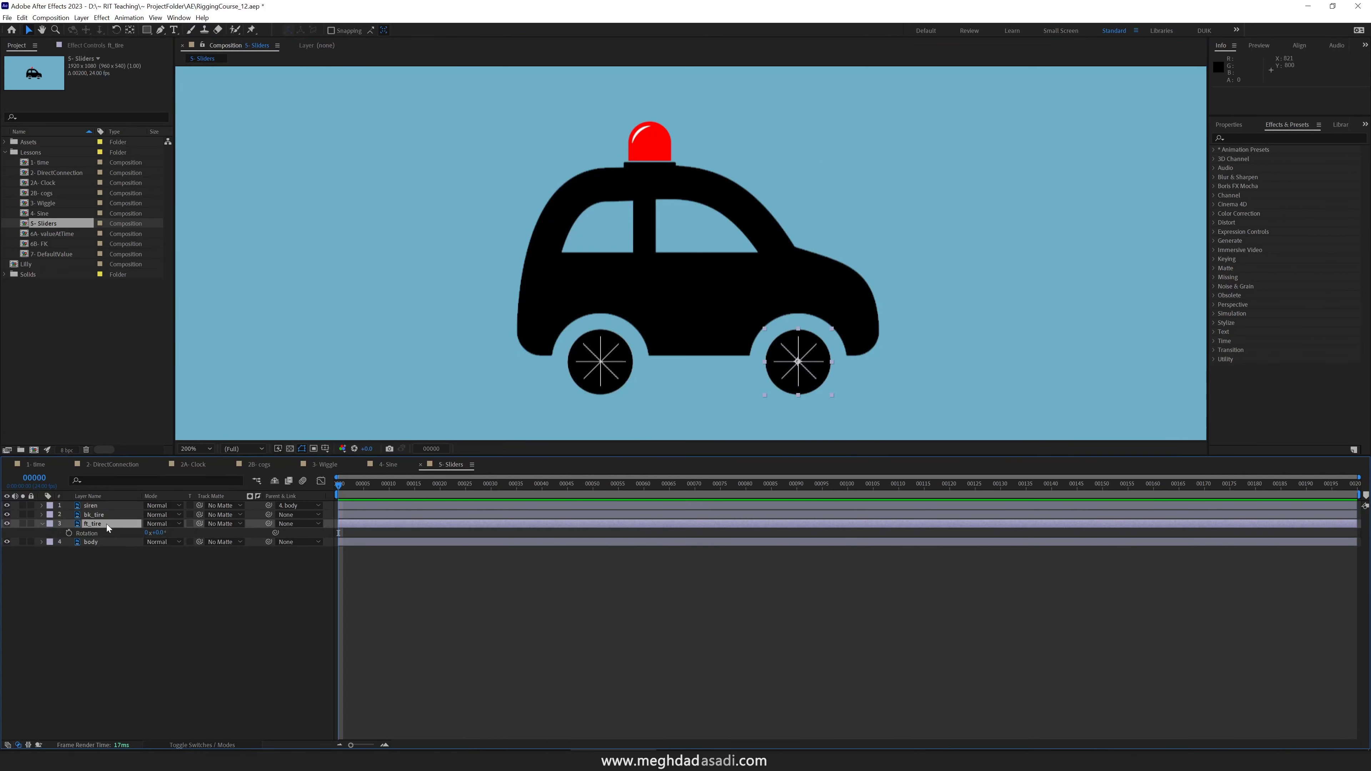
alt+click(69, 533)
text(time * 100)
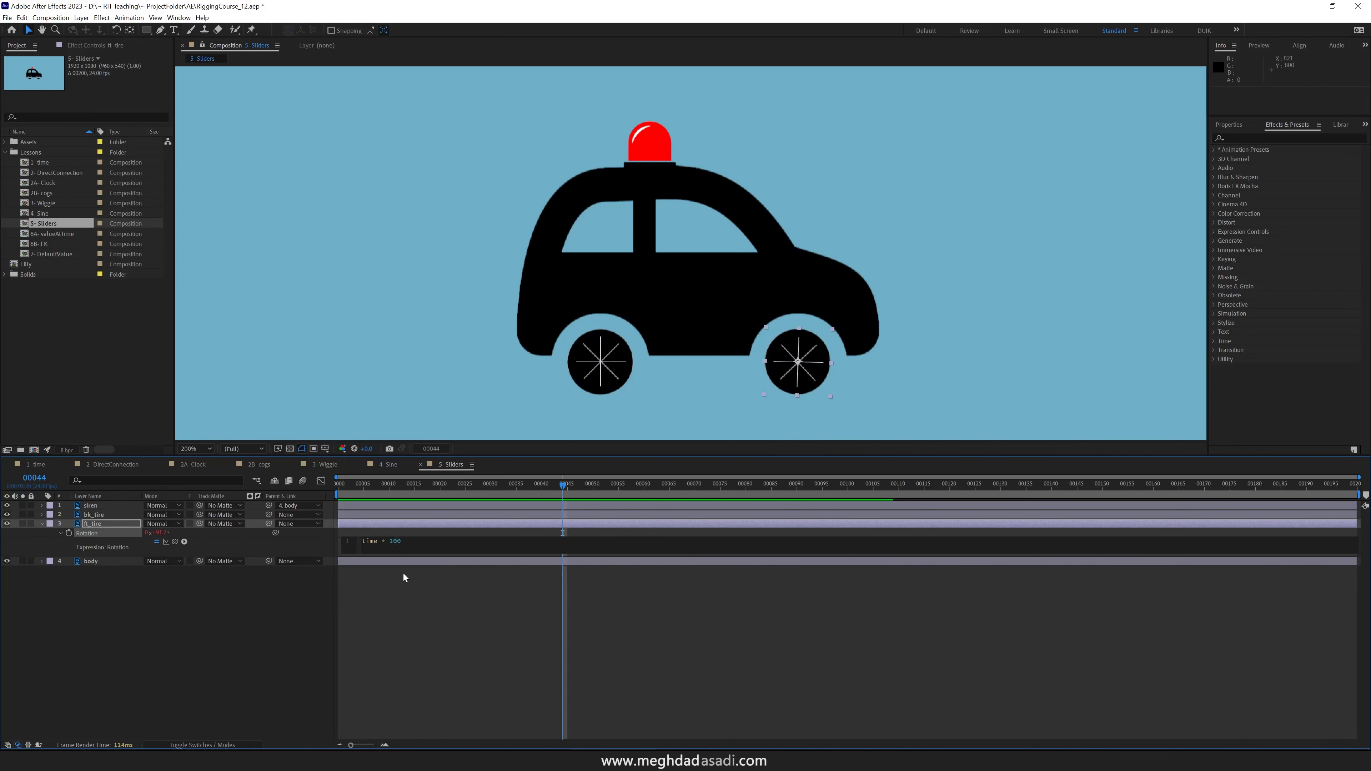
click(459, 586)
key(space)
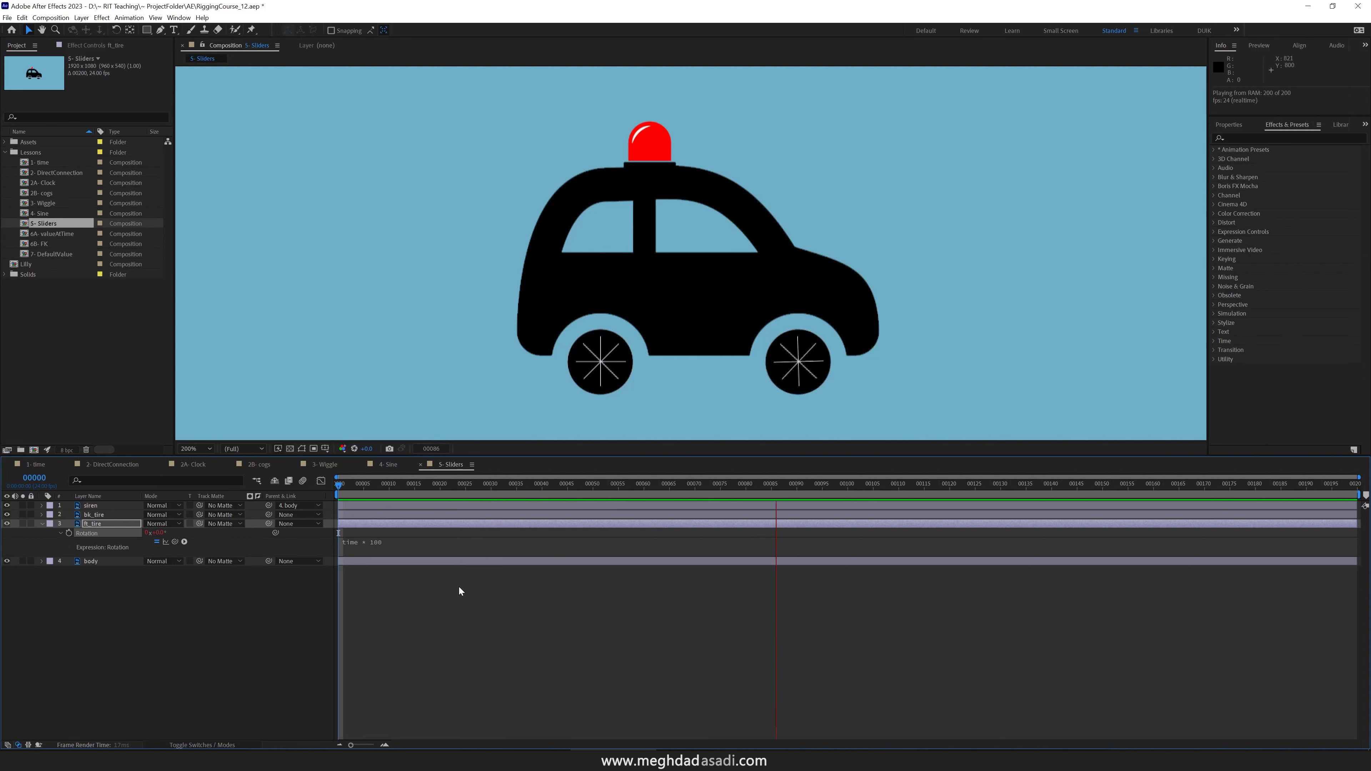
key(space)
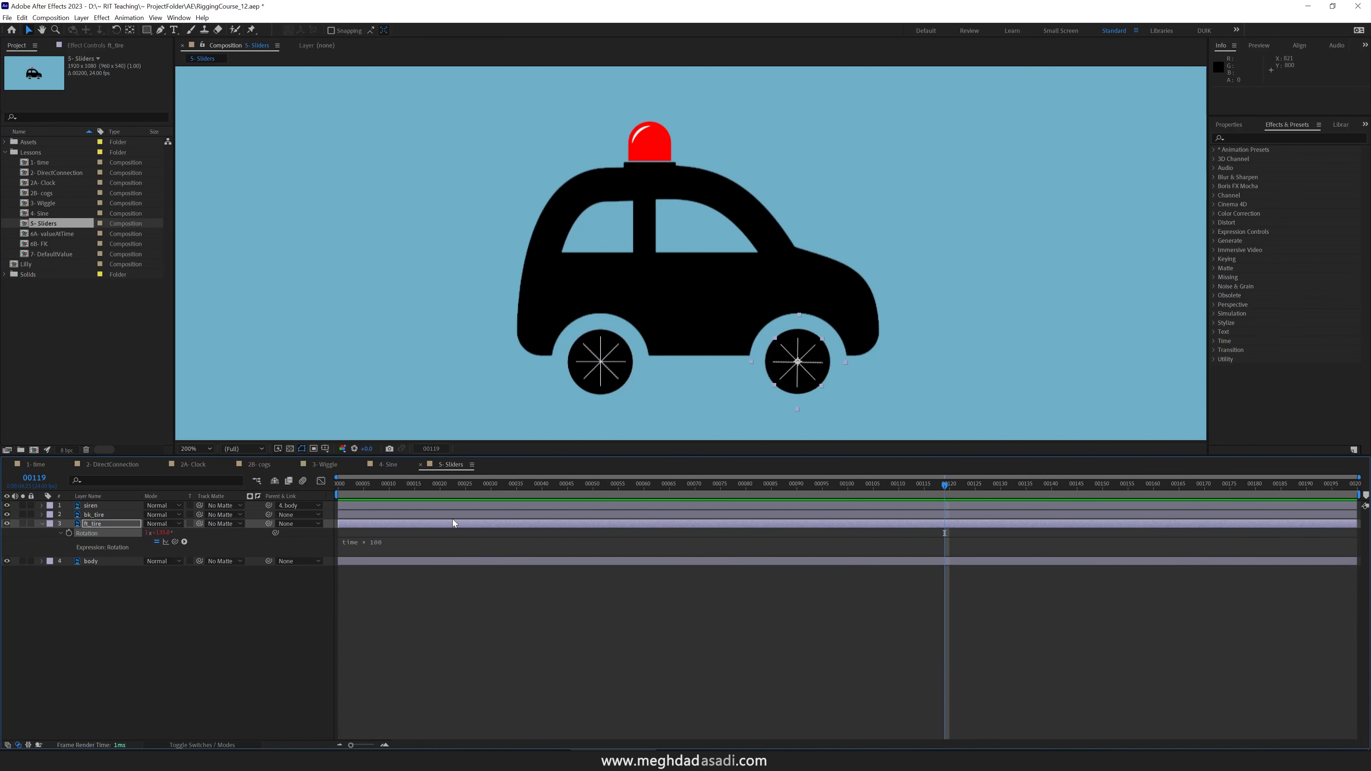
Give the back tire's Rotation the expression time *100 and return to the first frame
click(111, 515)
key(r)
alt+click(69, 523)
text(time *100)
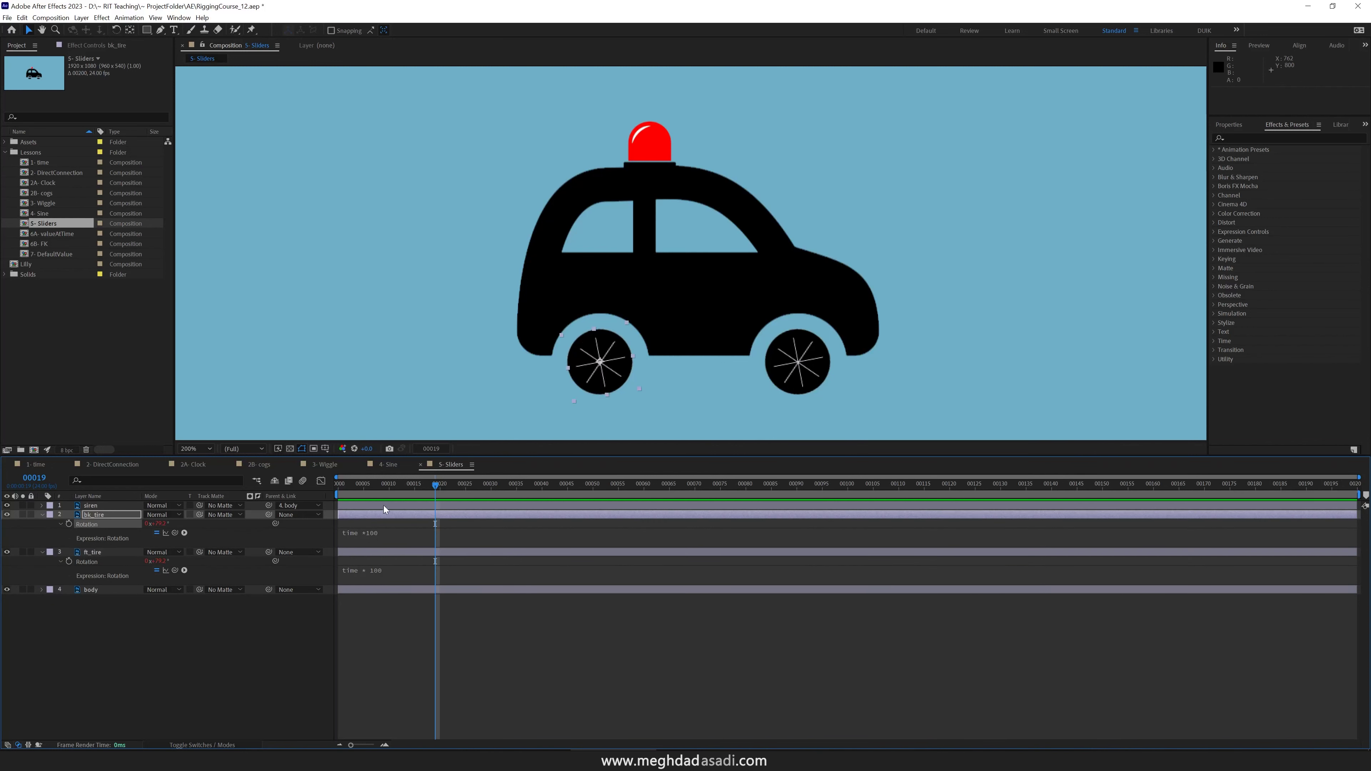
drag(378, 485, 332, 477)
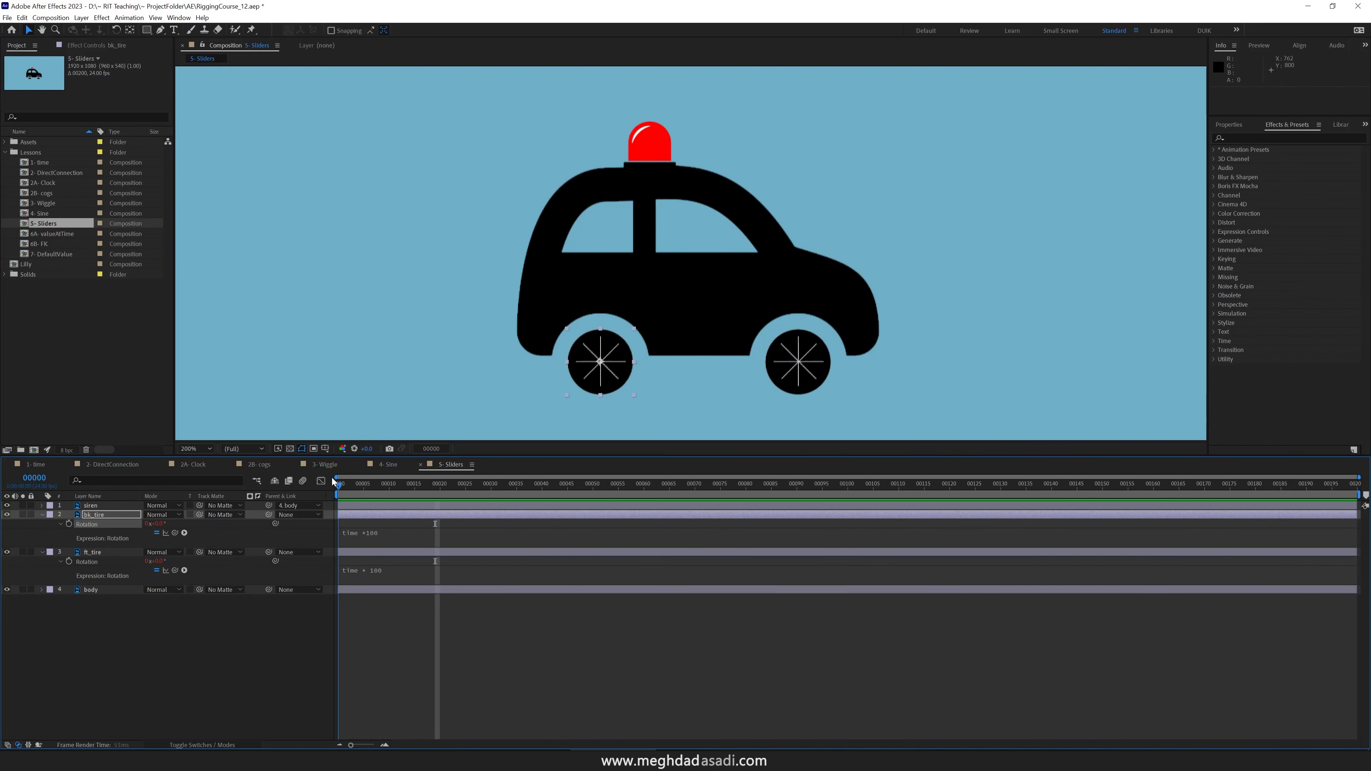
Replace the back tire's Rotation expression with a link to the ft_tire layer's Rotation and preview it
click(386, 538)
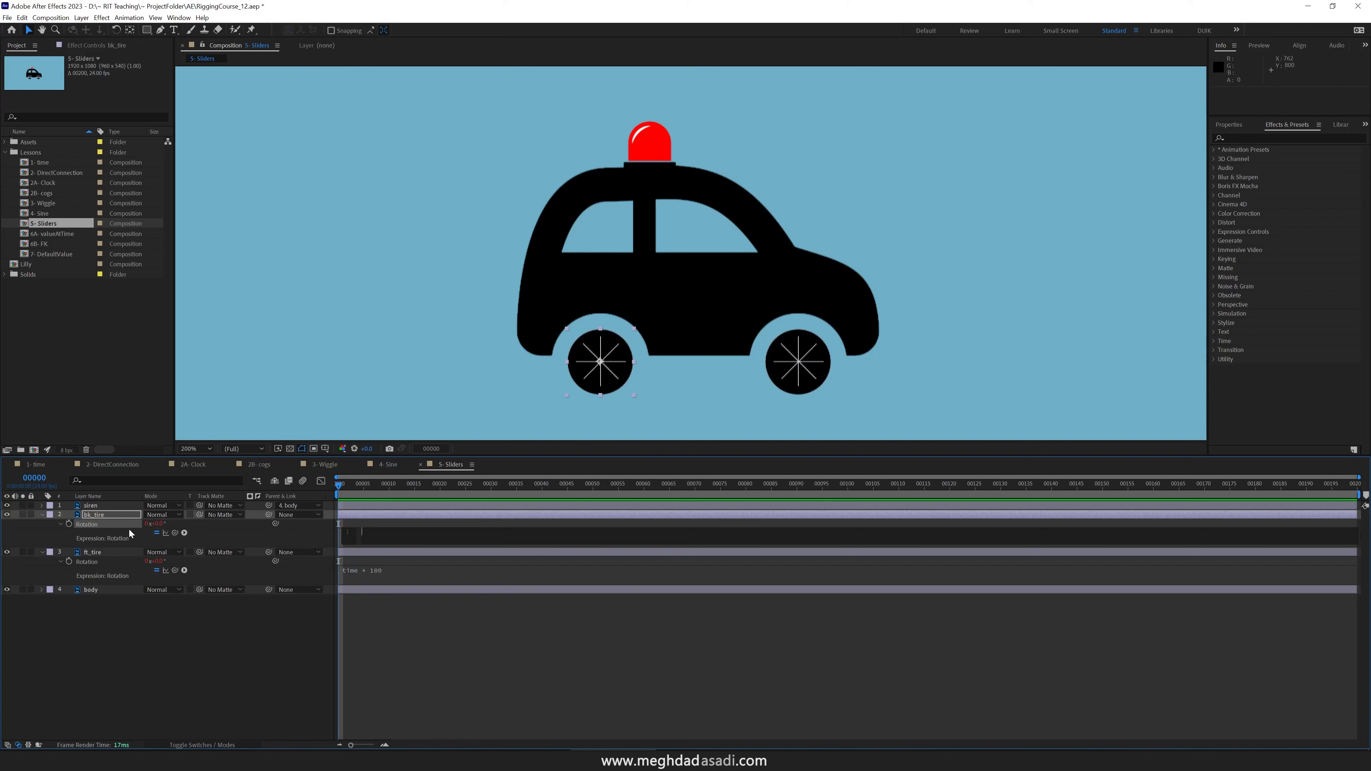
drag(174, 534, 116, 567)
click(115, 566)
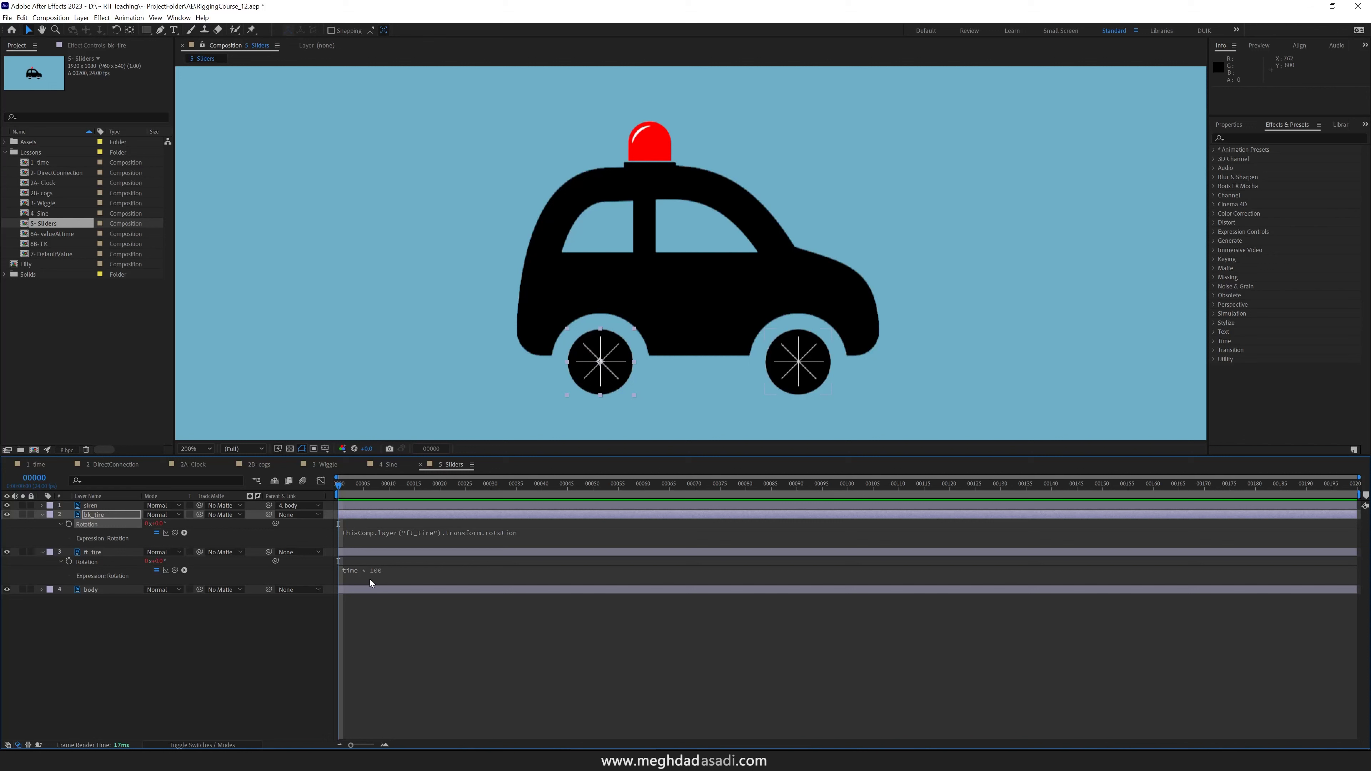
key(space)
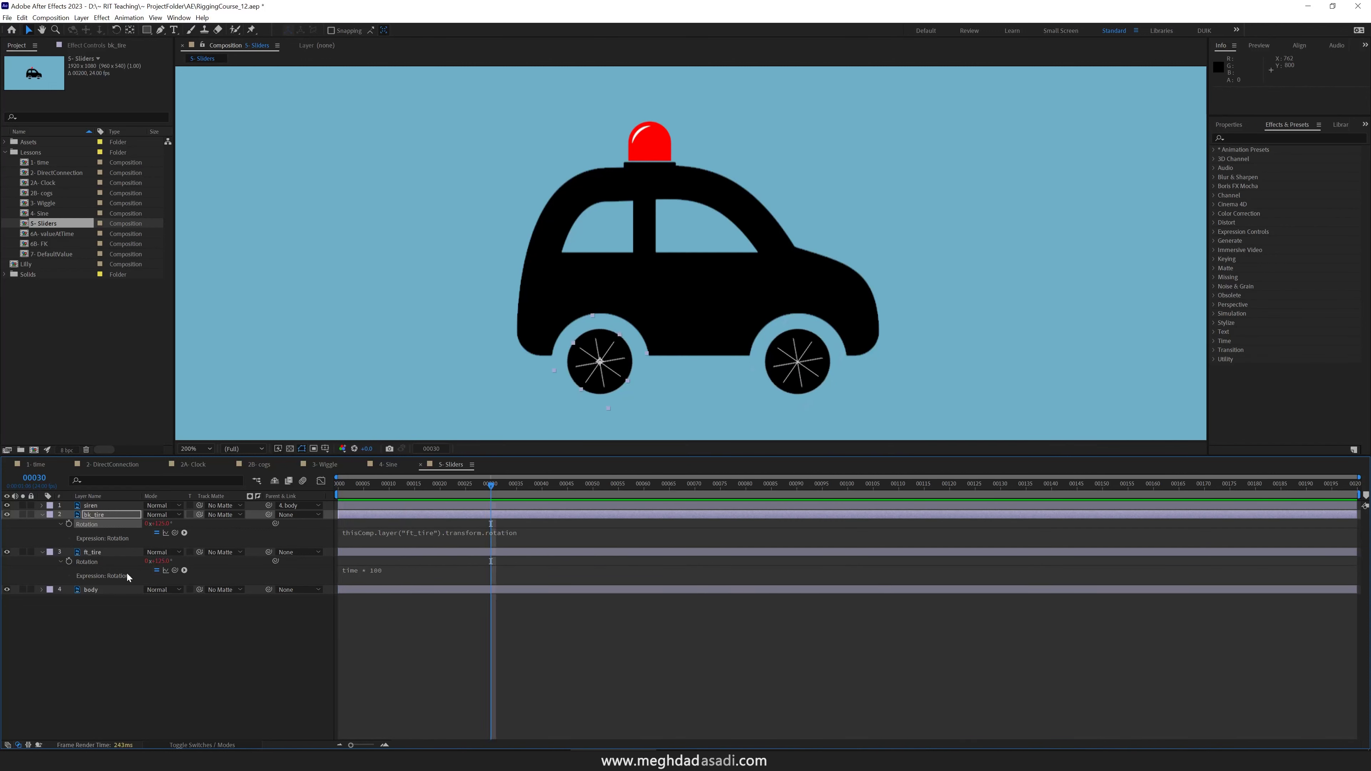
Add the expression wiggle(2,5) to the car body's Rotation and preview the shaking
click(99, 588)
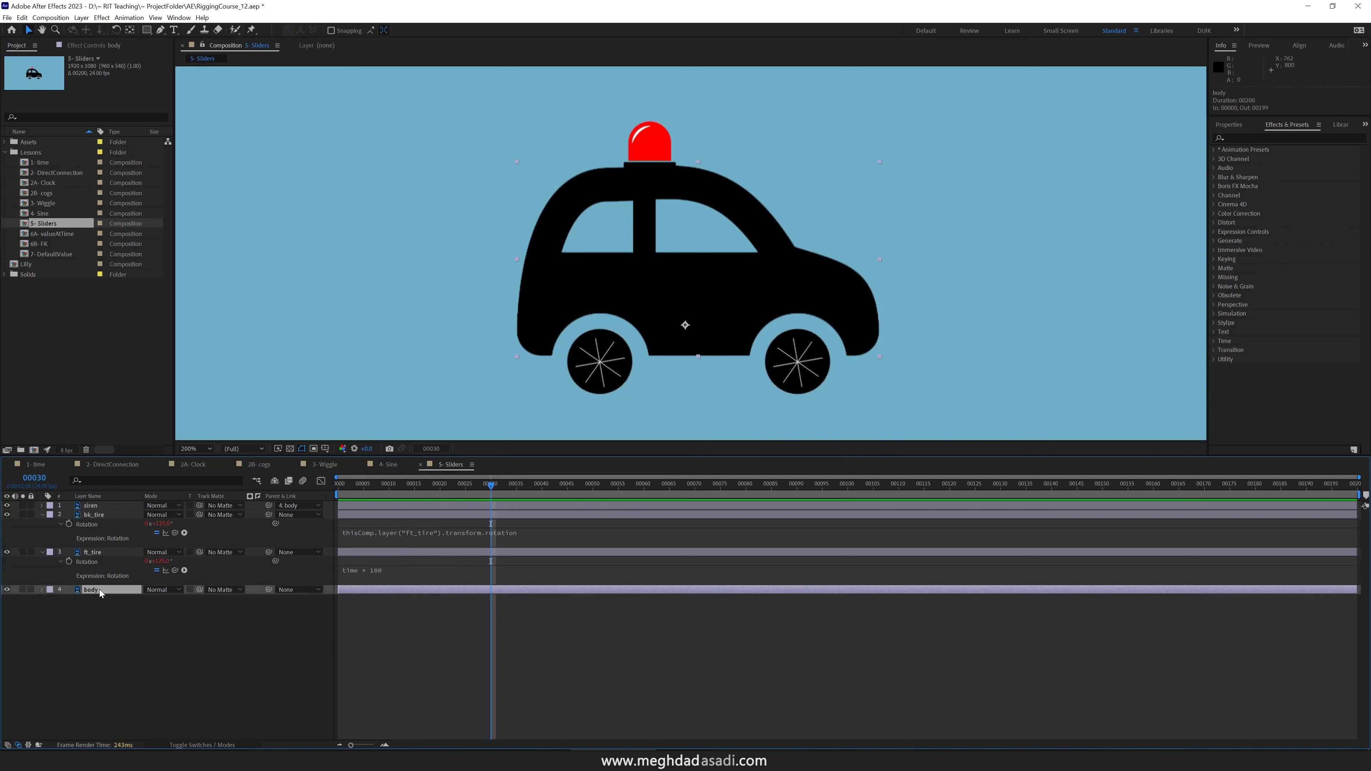
key(r)
alt+click(69, 599)
text(wiggle(2,5)
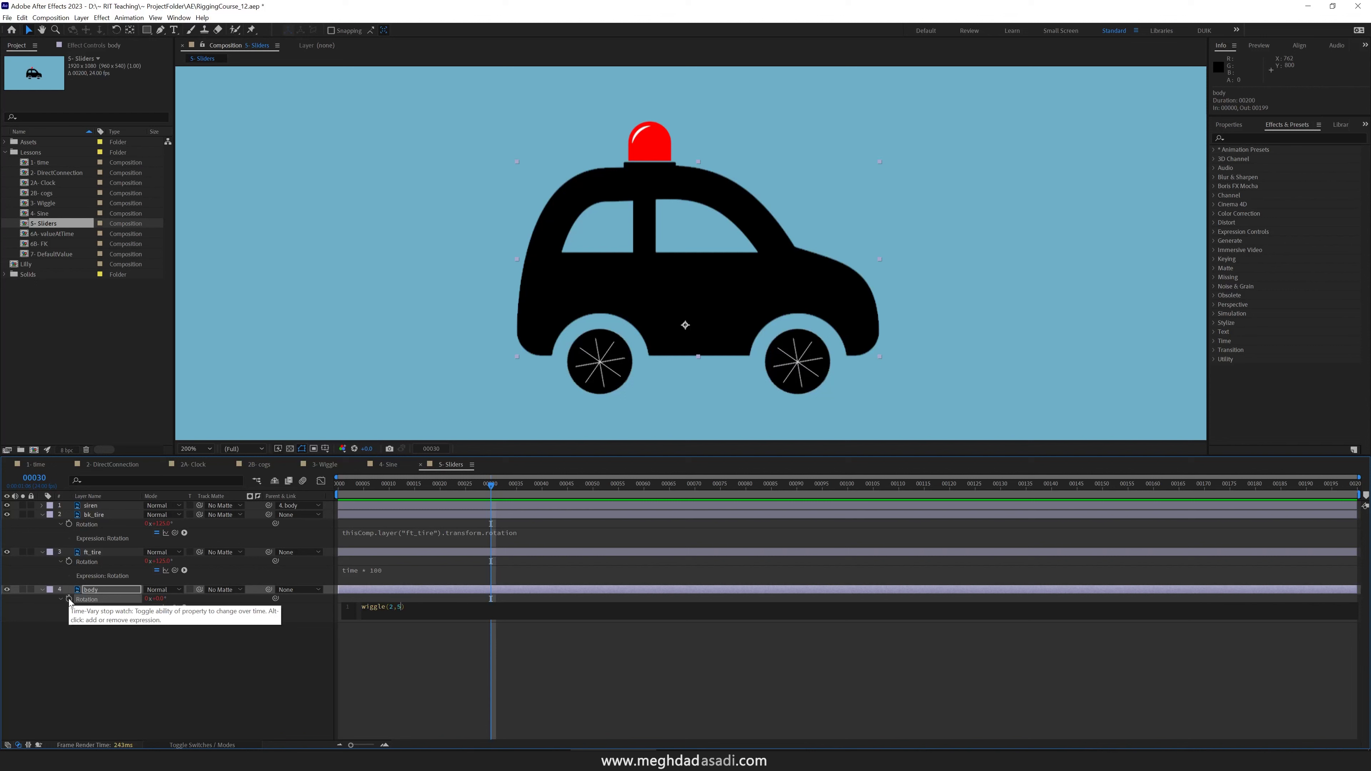
key(KP_Enter)
key(space)
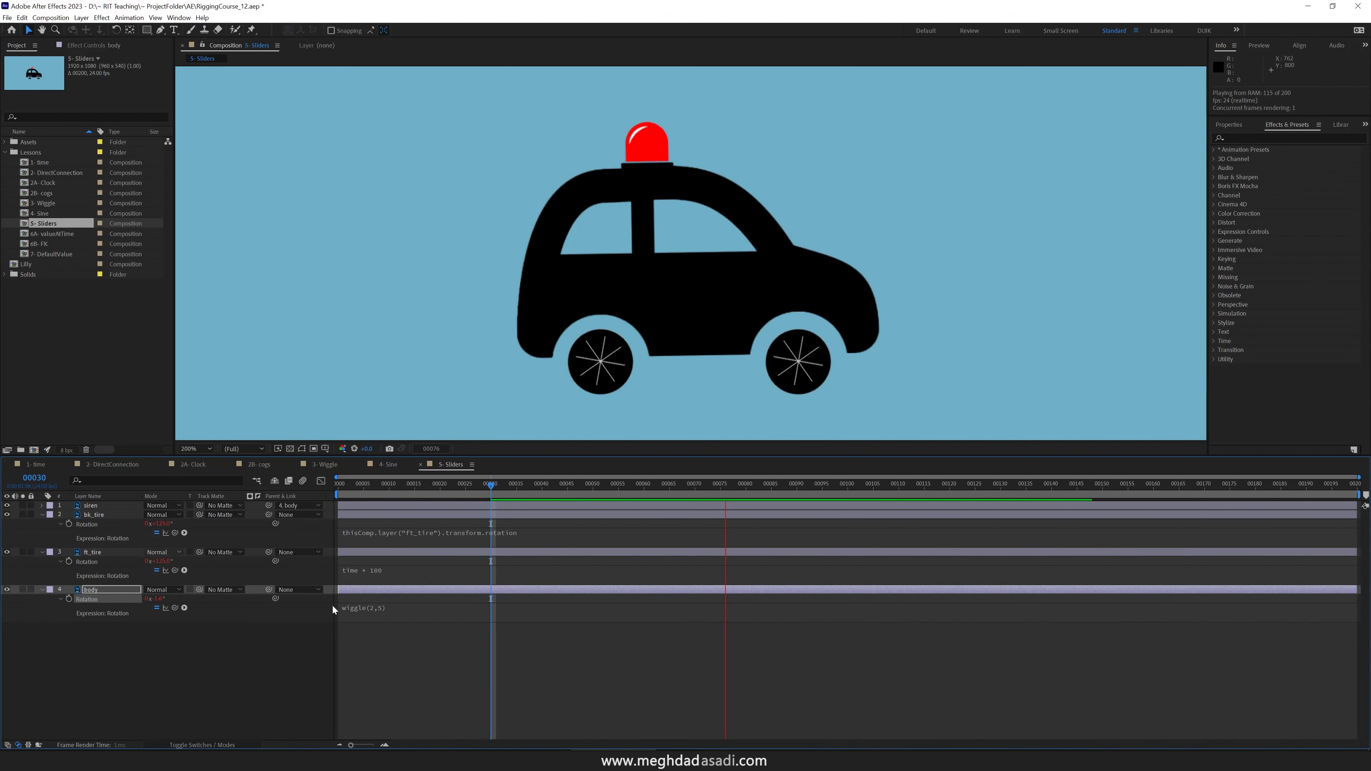
Change the body's Rotation expression to wiggle(3,5) and preview the motion
click(385, 610)
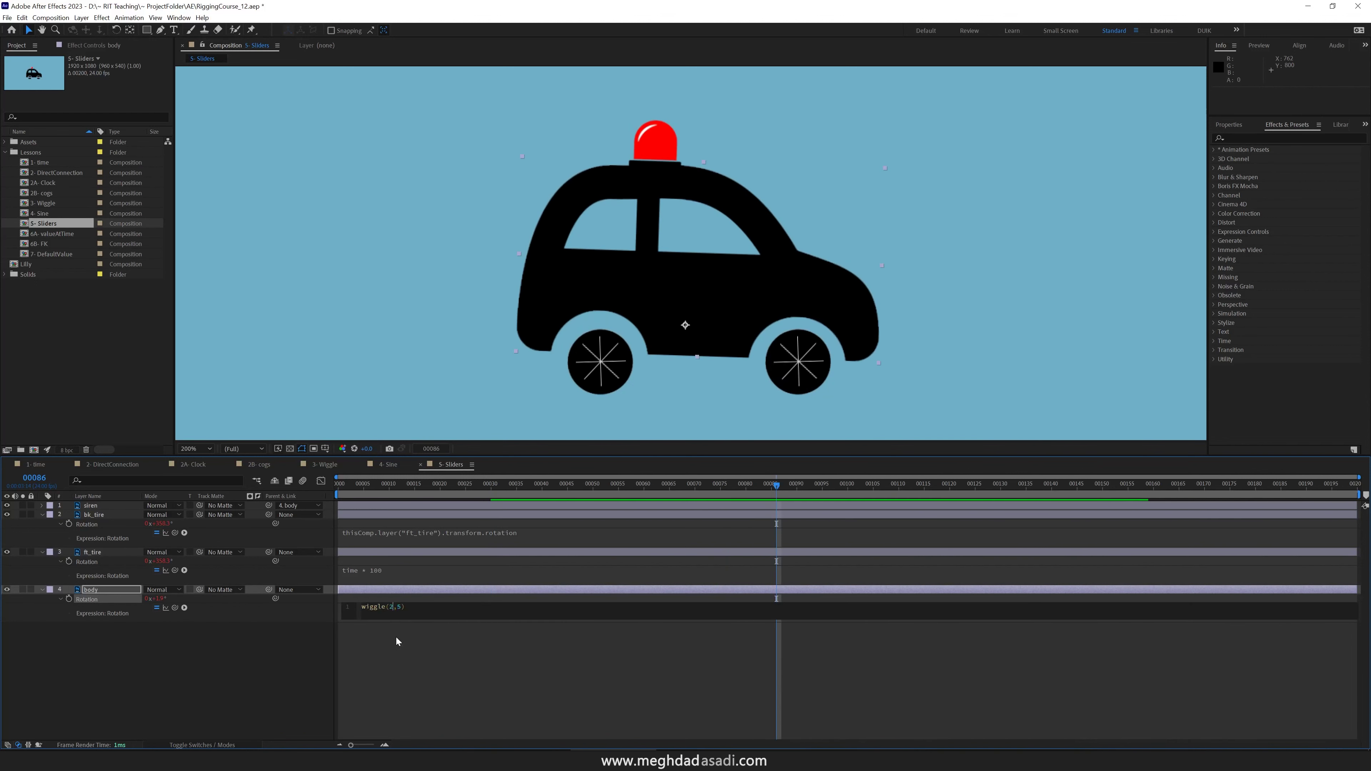
key(BackSpace)
text(3)
key(KP_Enter)
key(space)
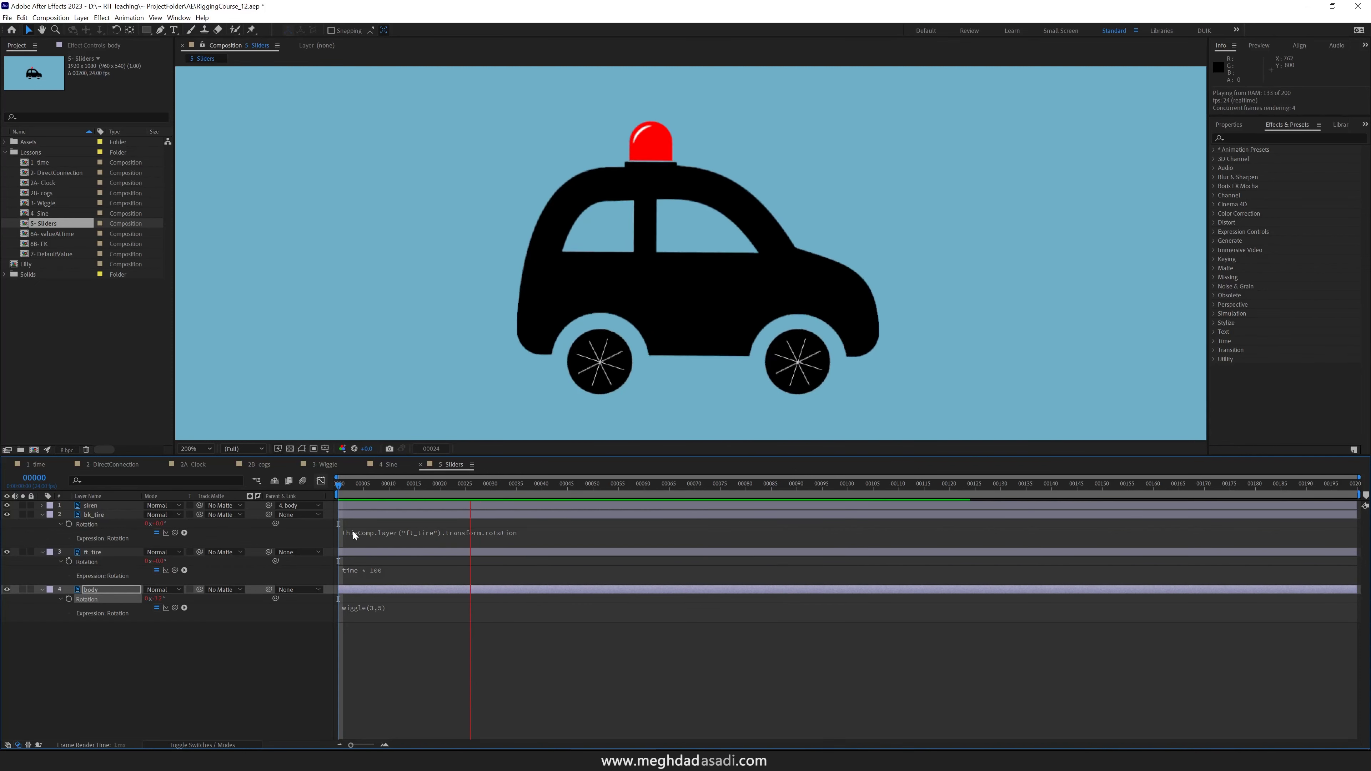
key(space)
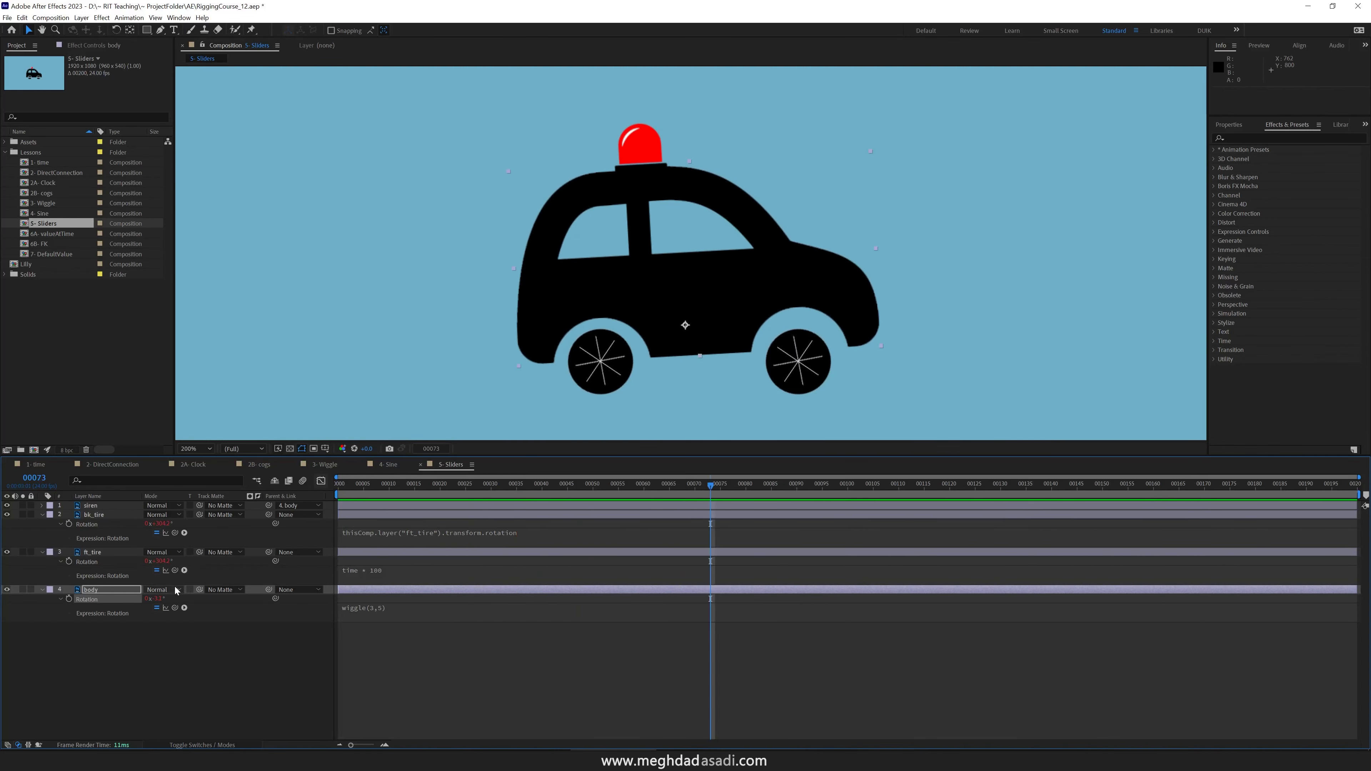
Separate the body's Position dimensions and add the expression wiggle (4,10) to its Y Position
key(shift+p)
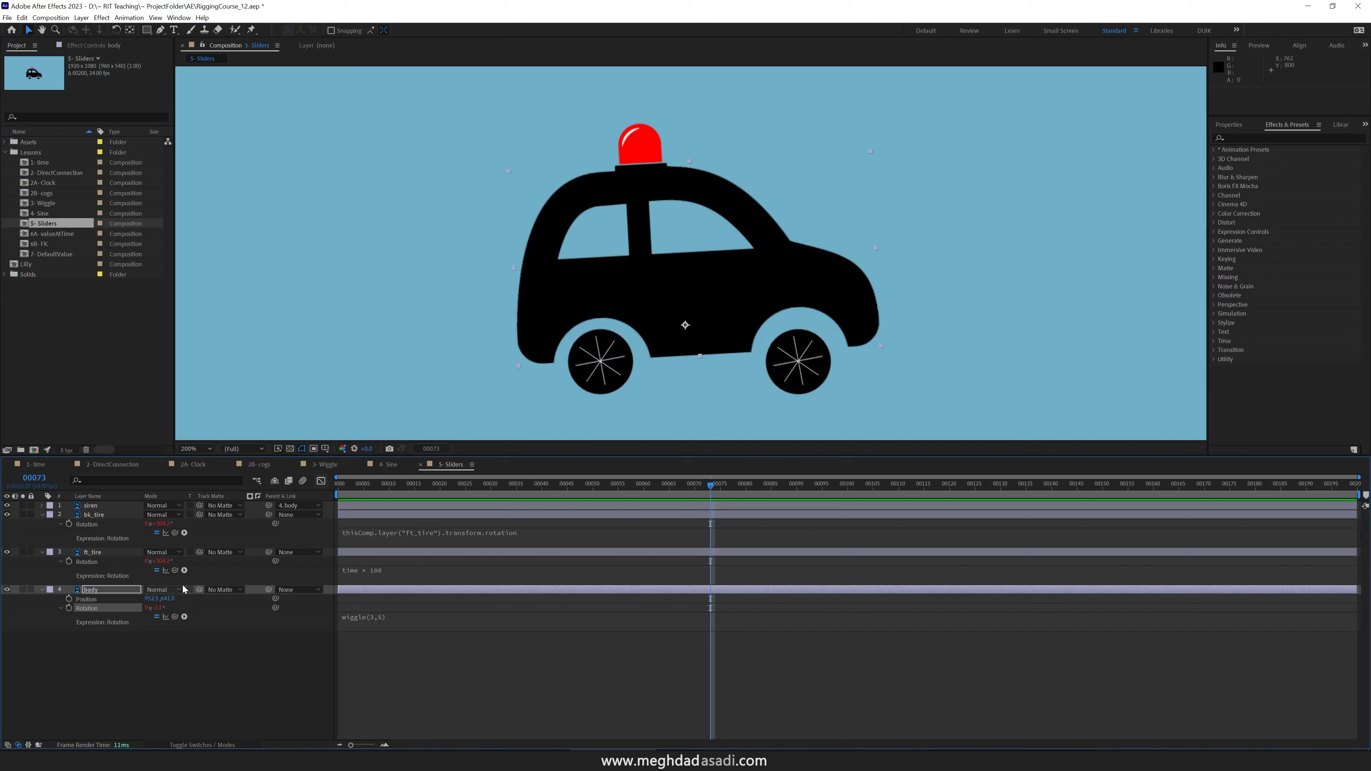
right_click(90, 599)
click(128, 627)
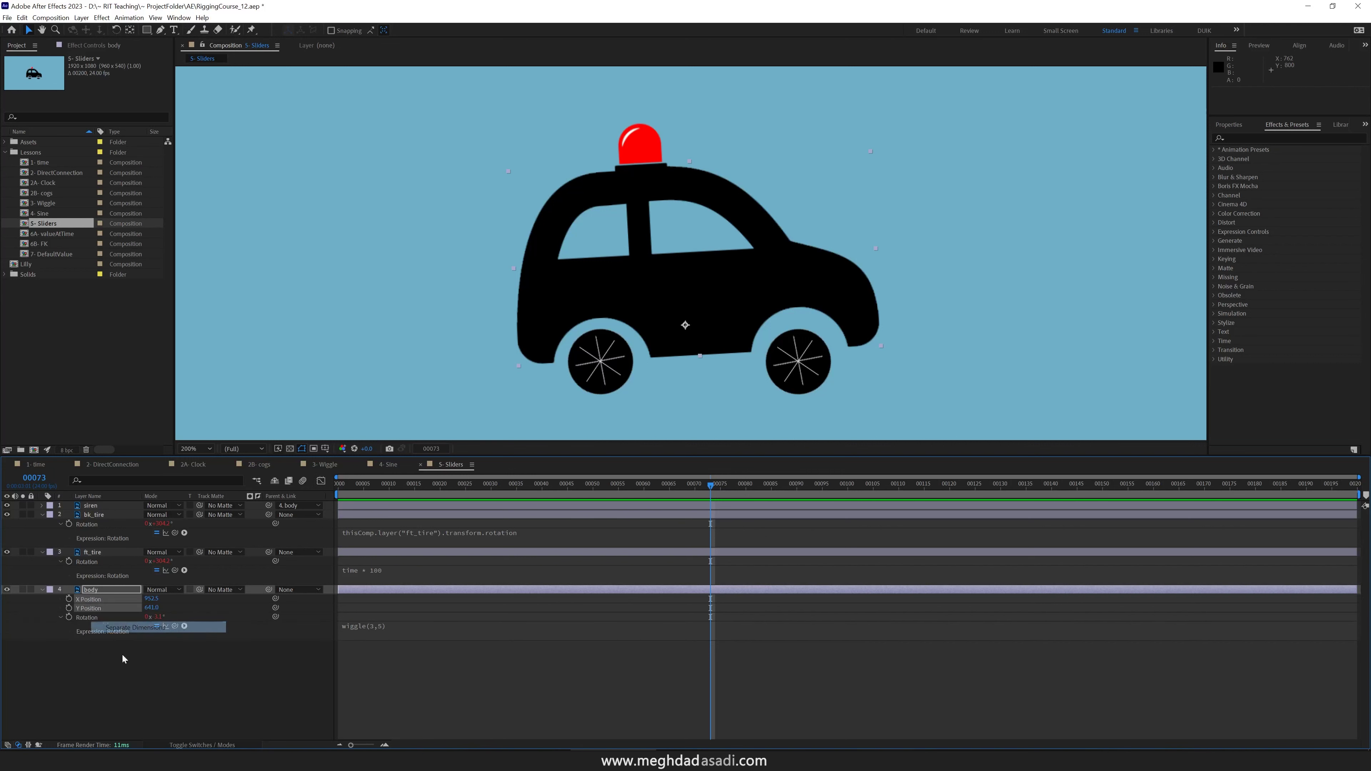
alt+click(68, 607)
text(wi)
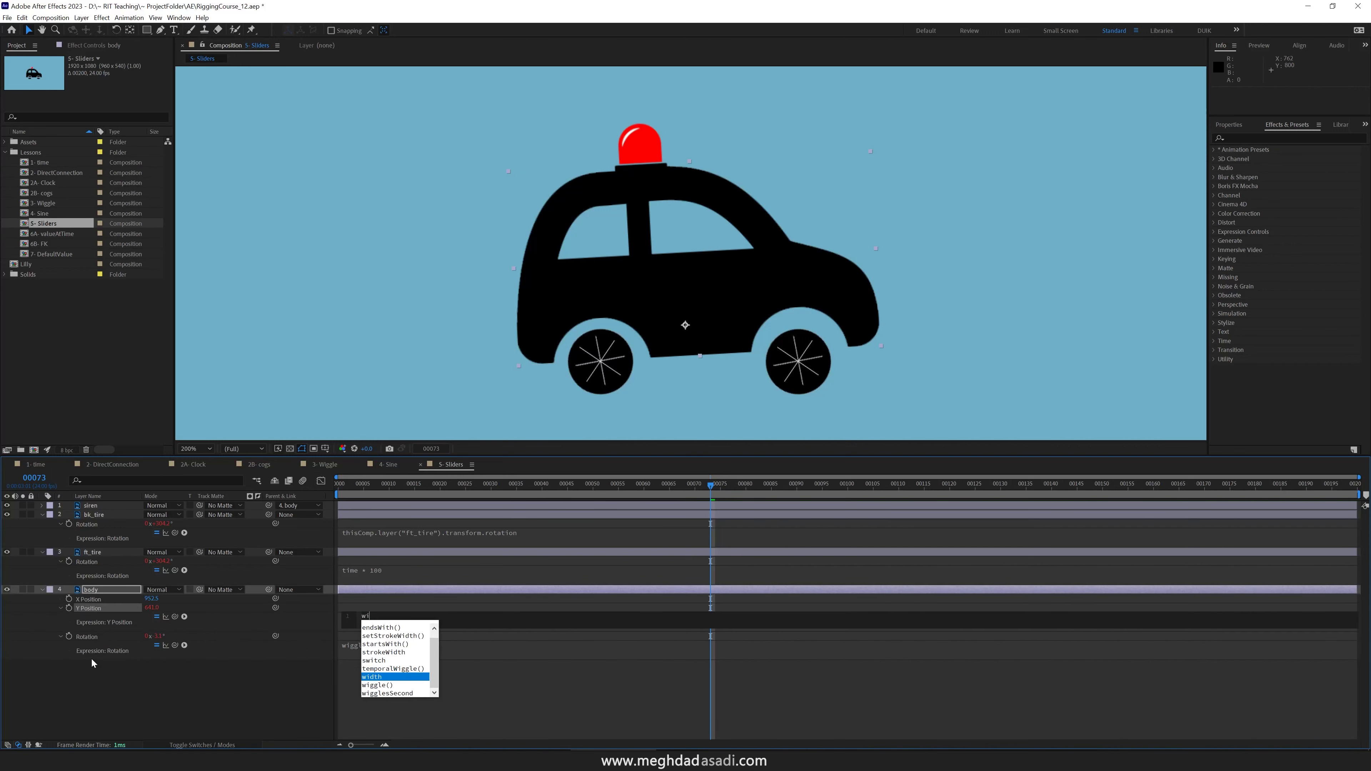
text(ggle (4,10)
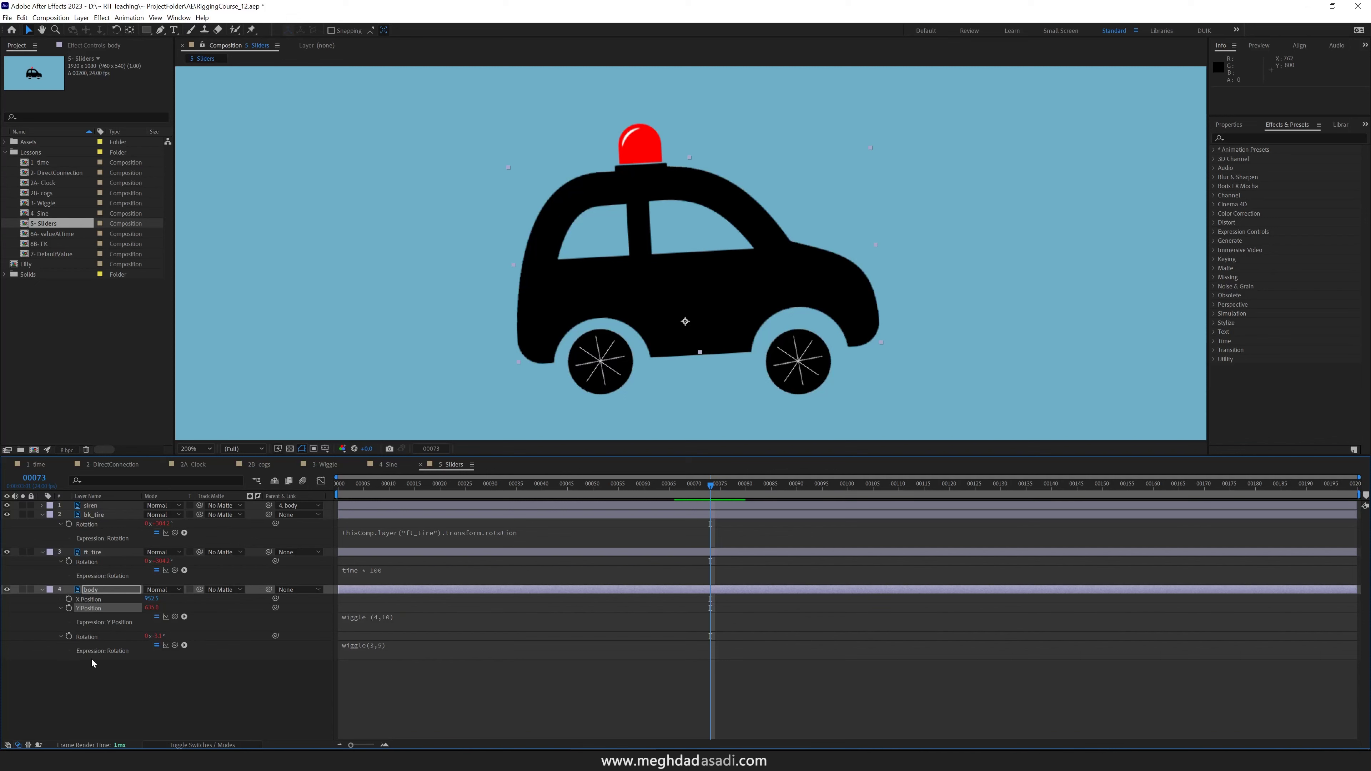
Change the body's Y Position expression to wiggle (5,10), preview the bounce, and return to the first frame
key(BackSpace)
text(5)
key(KP_Enter)
key(space)
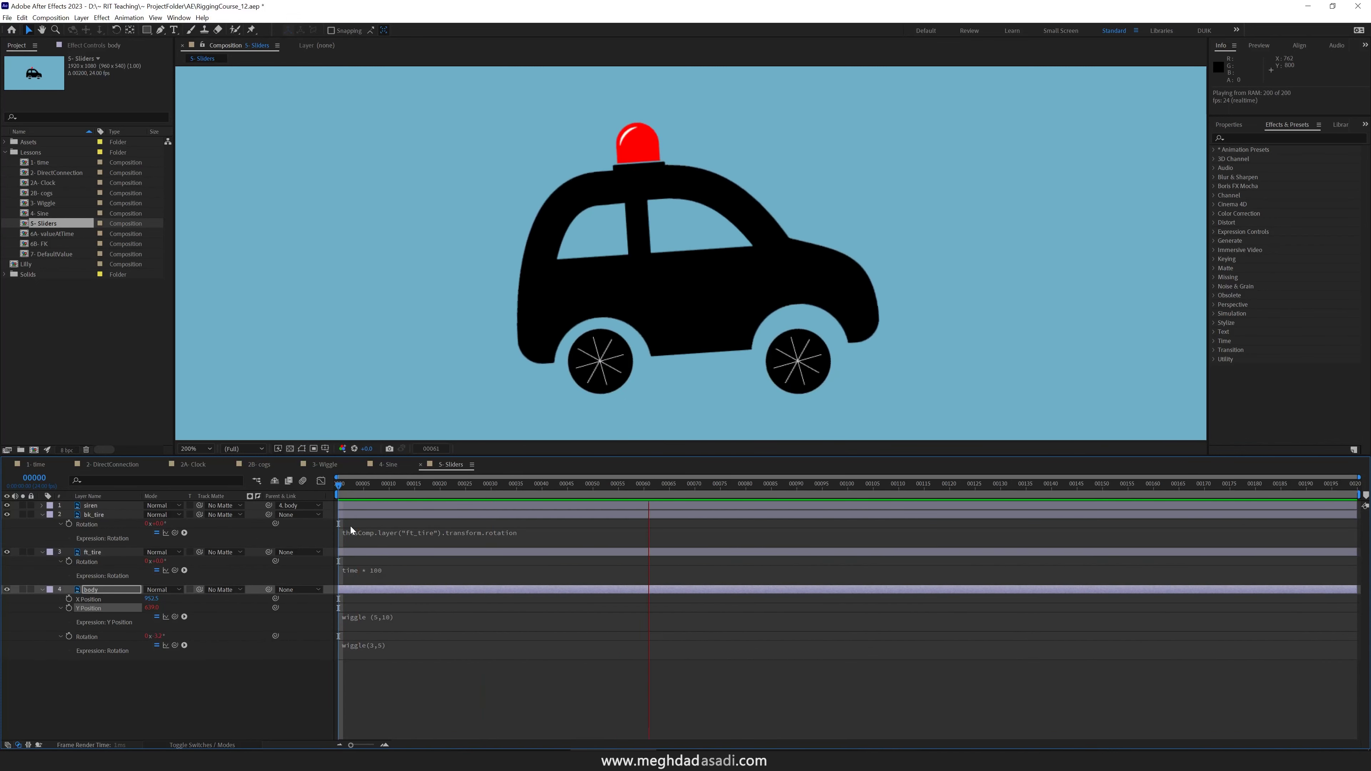
key(space)
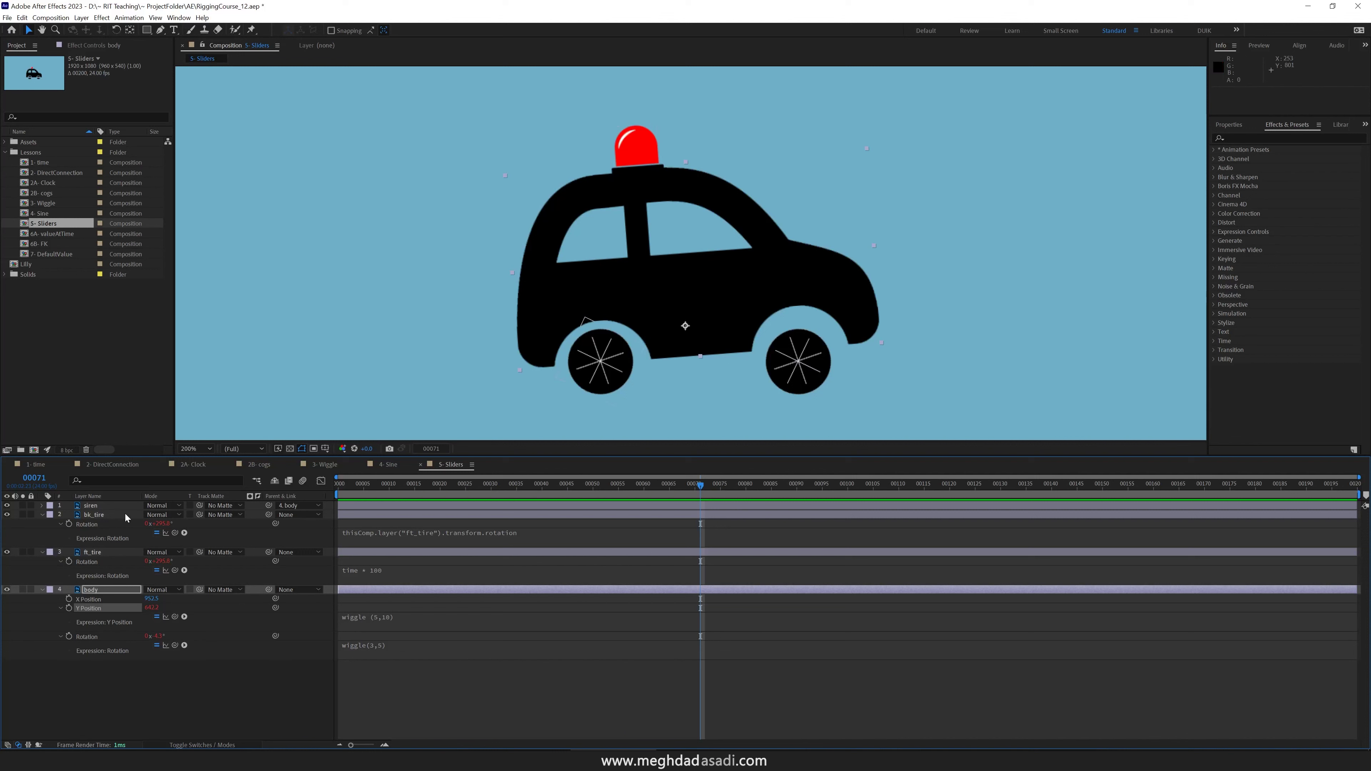
click(341, 489)
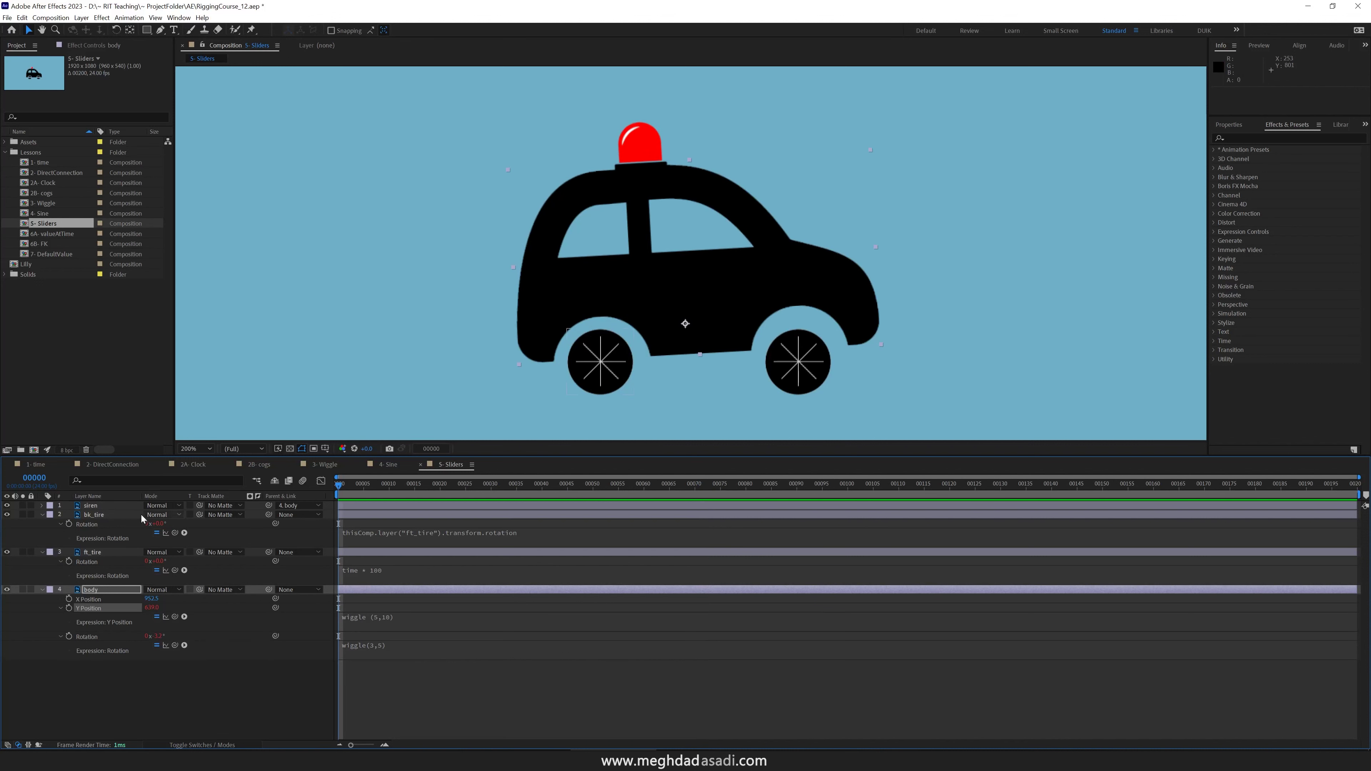
Duplicate the siren layer and rename the copy glow
click(101, 506)
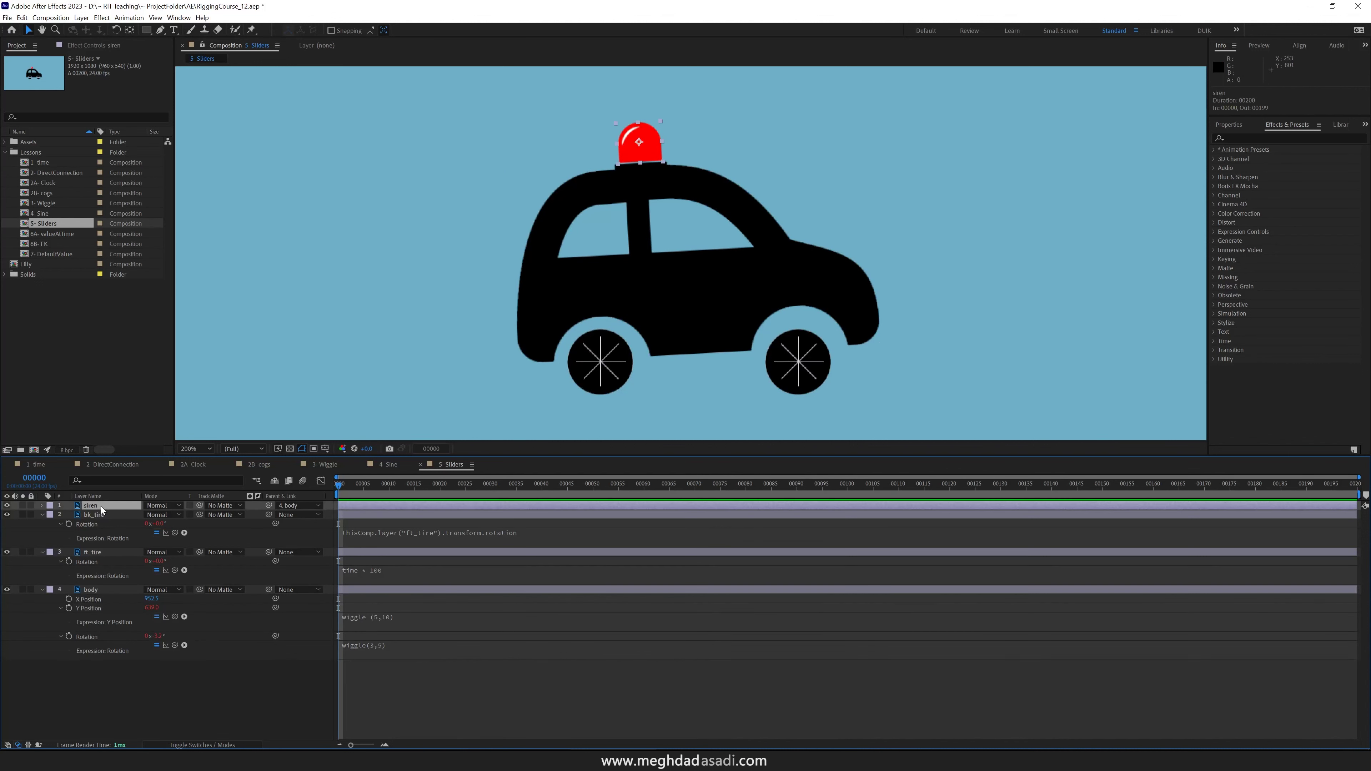
key(ctrl+d)
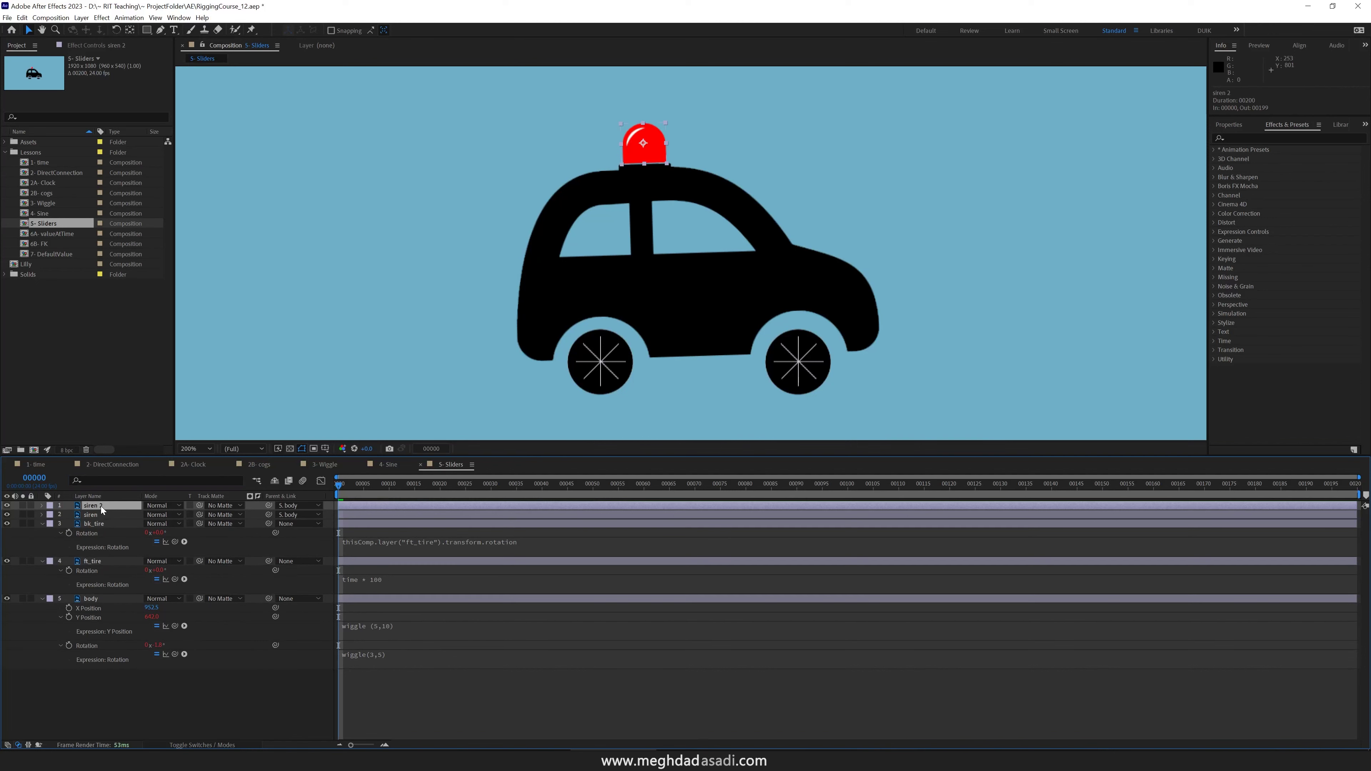
key(Return)
text(glow)
key(Return)
Apply Fast Box Blur to the glow layer with Repeat Edge Pixels off and a Blur Radius of about 32
click(1252, 137)
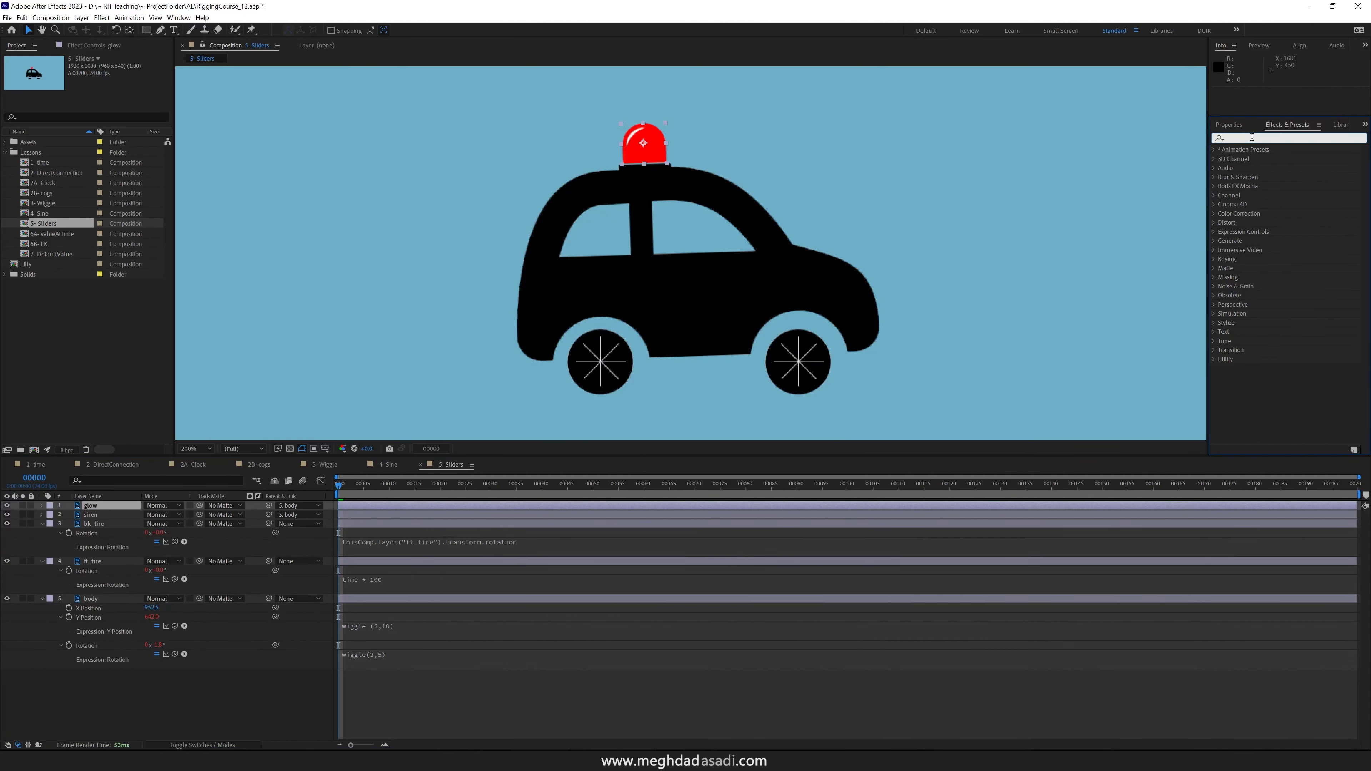
text(fast)
double_click(1270, 168)
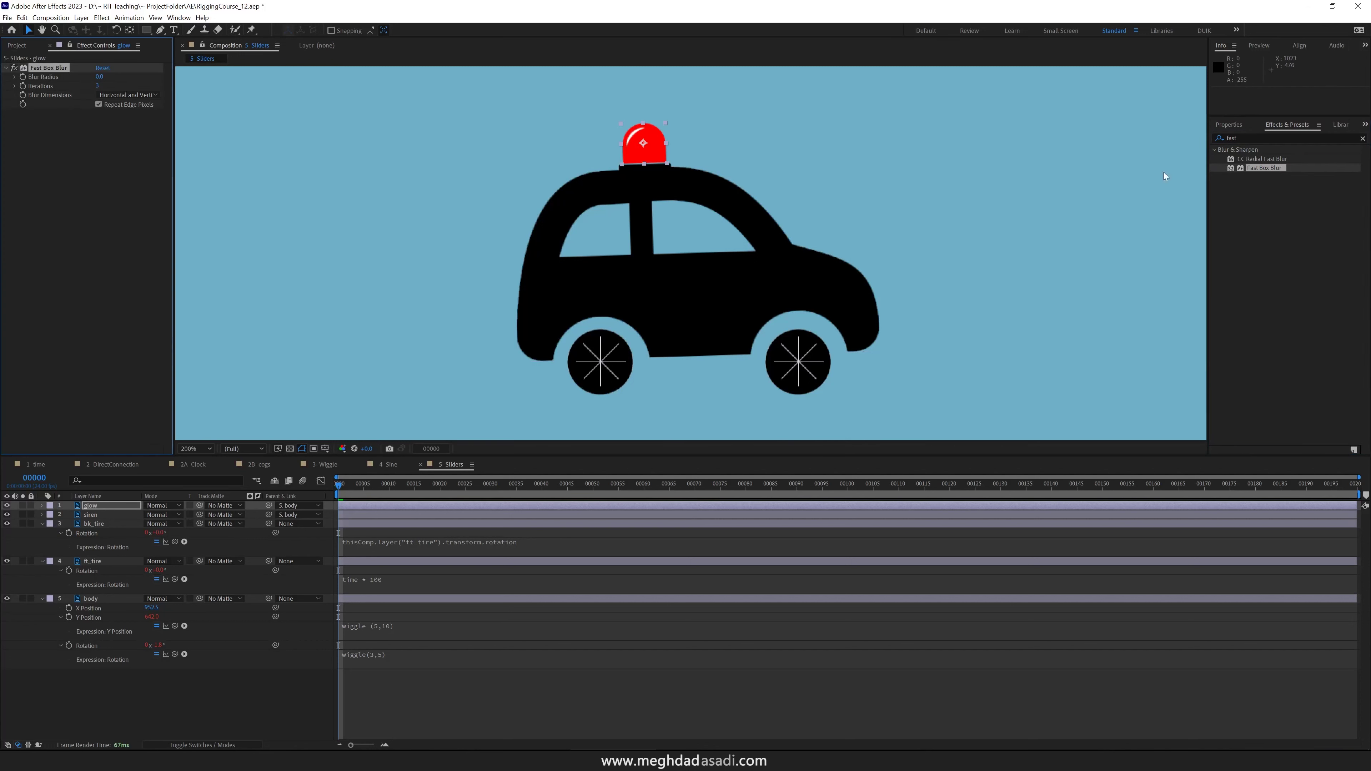
drag(99, 76, 106, 76)
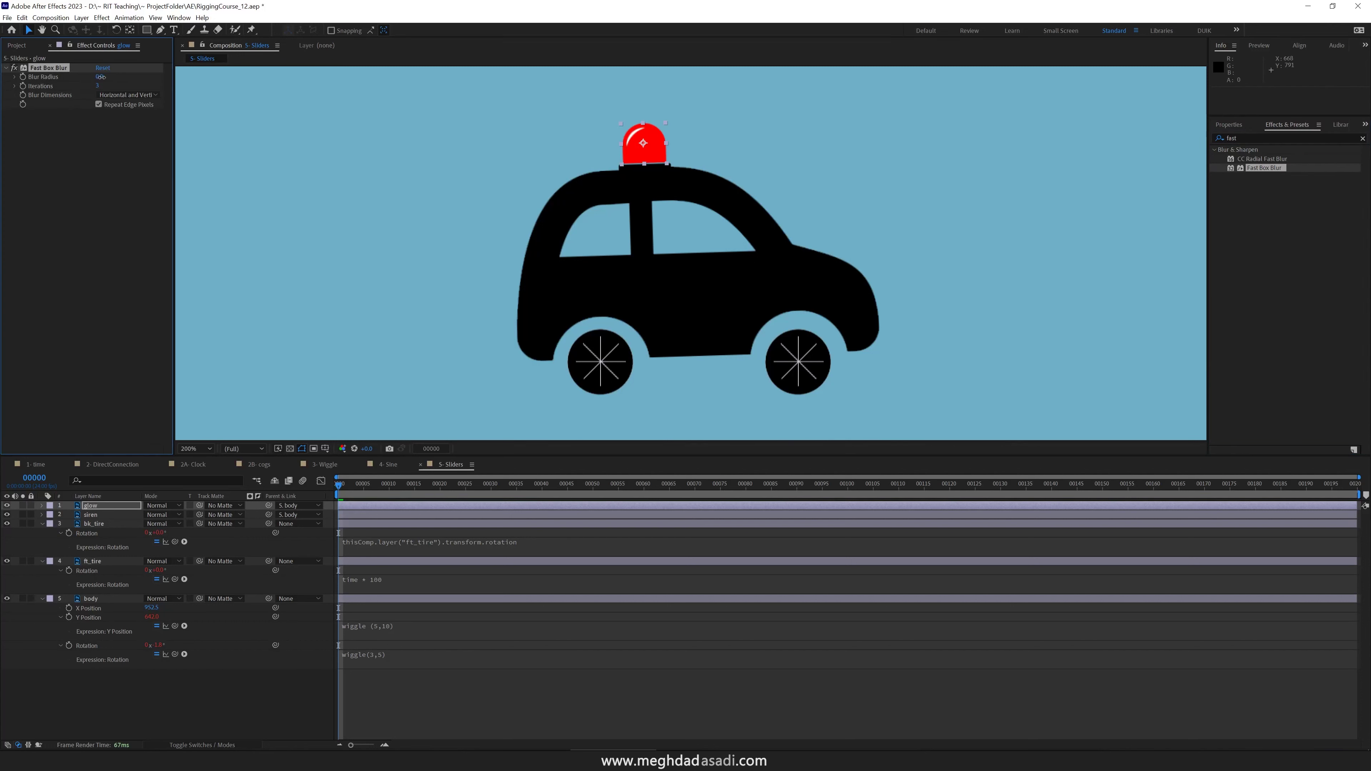
click(99, 105)
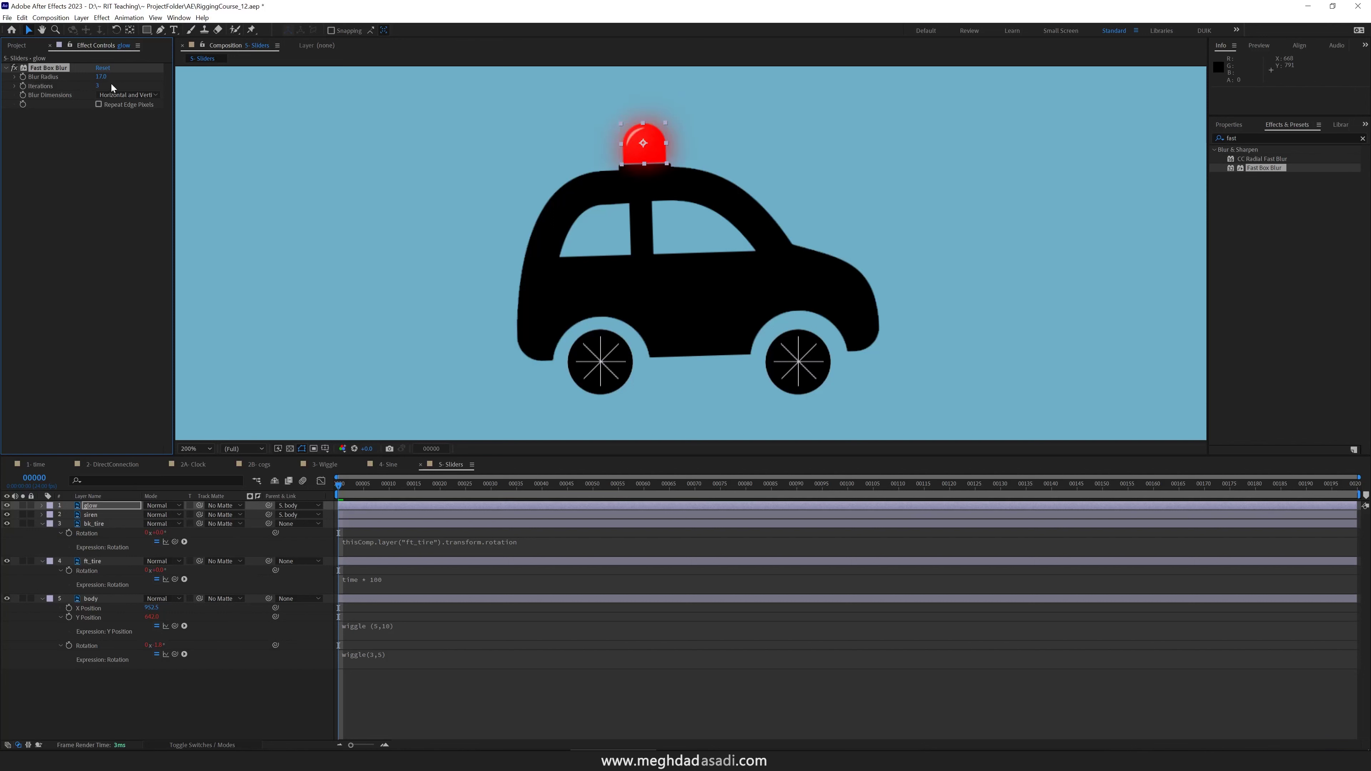
click(110, 94)
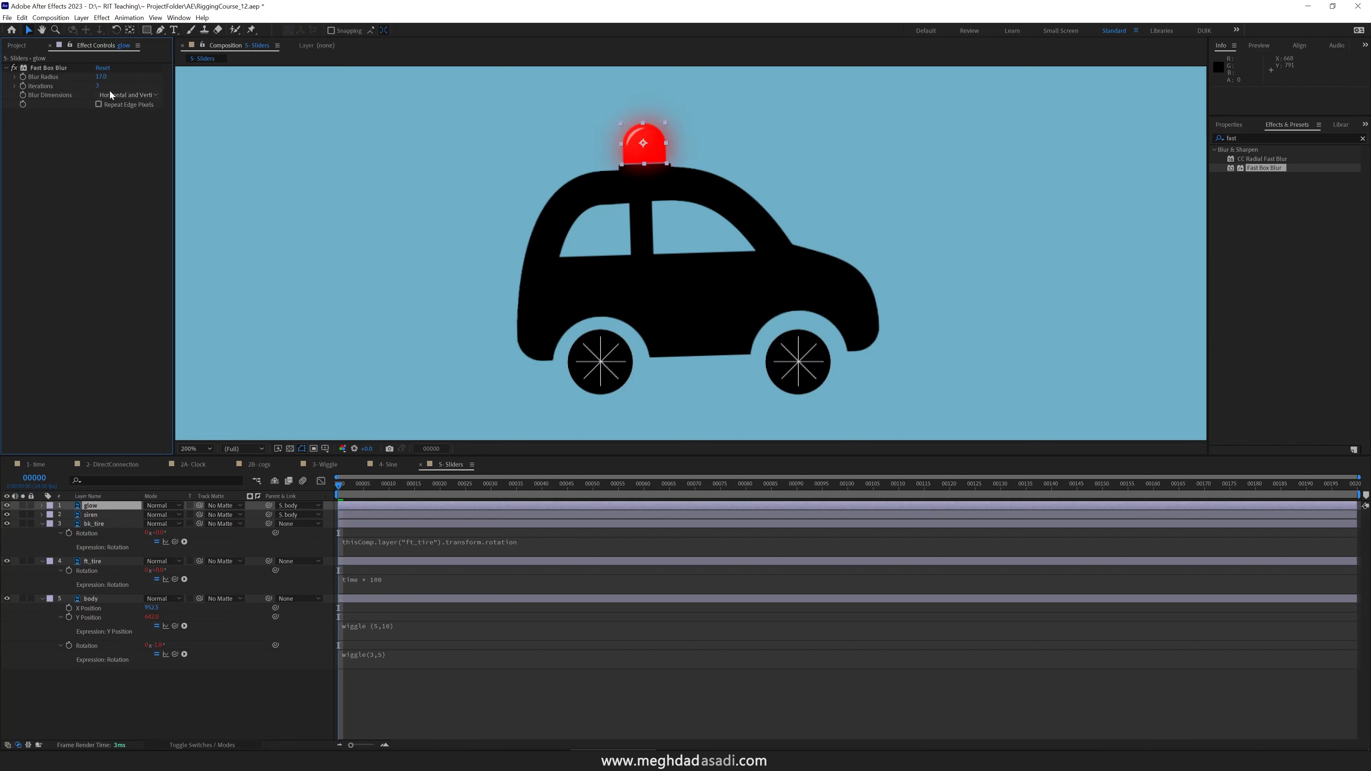
drag(99, 76, 103, 77)
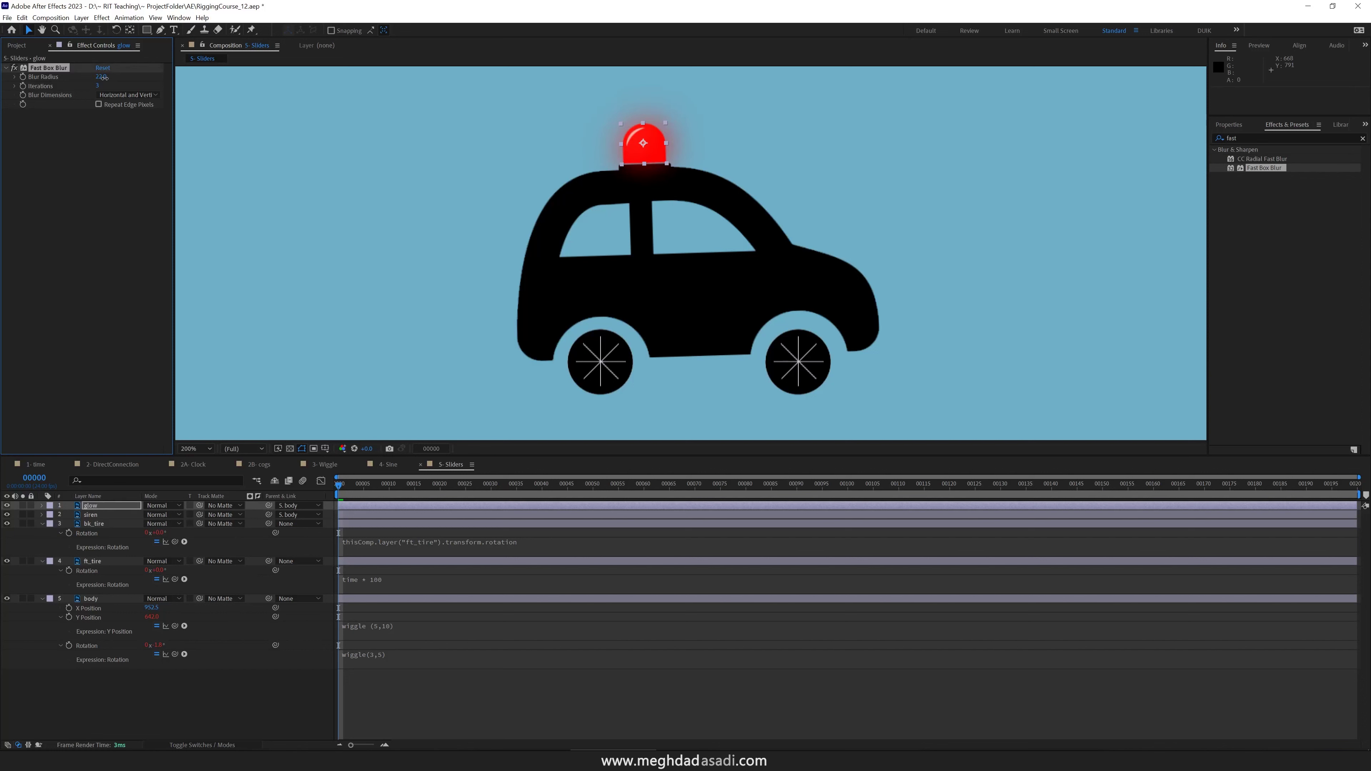
mouse_move(347, 488)
mouse_down()
mouse_move(380, 483)
mouse_move(328, 480)
mouse_move(378, 475)
mouse_move(330, 480)
mouse_up()
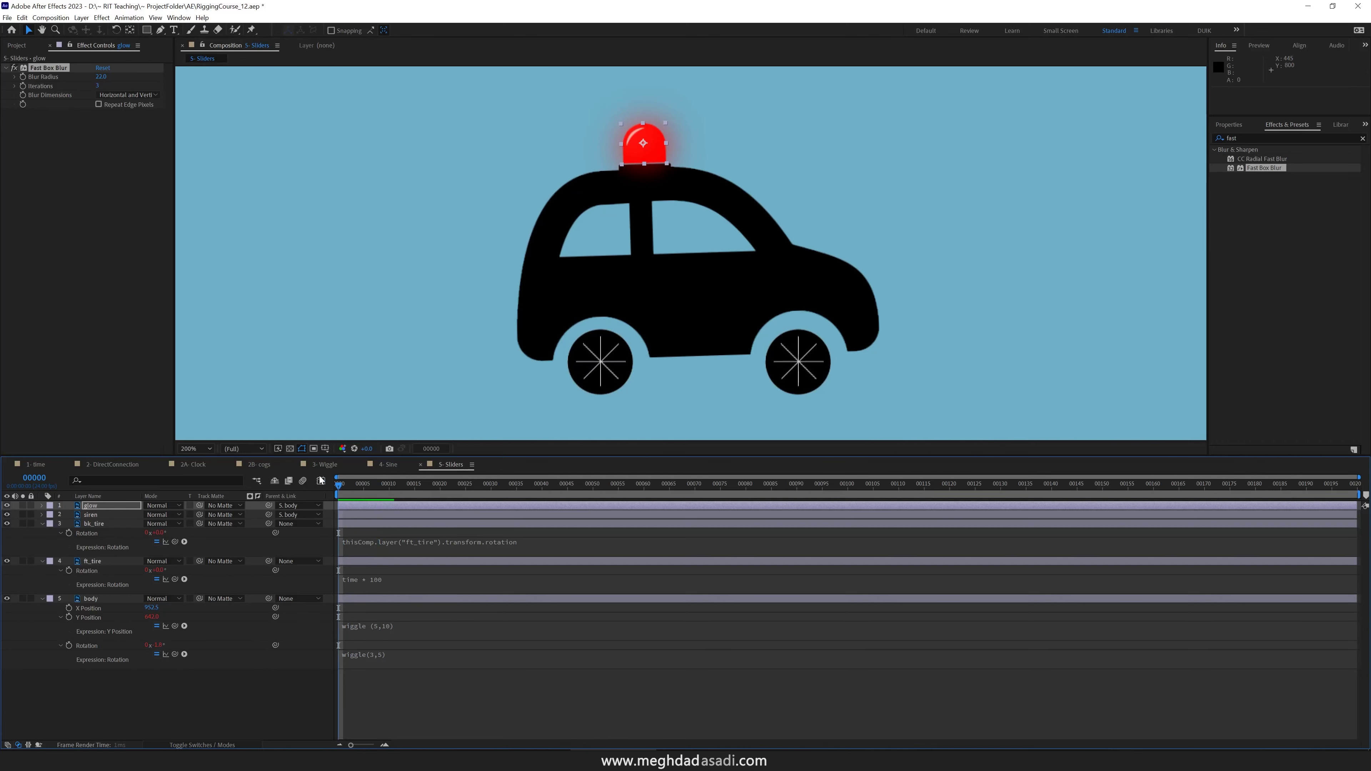
Reveal the glow layer's Opacity and drive it with the expression Math.sin(time) +1
key(t)
alt+click(69, 515)
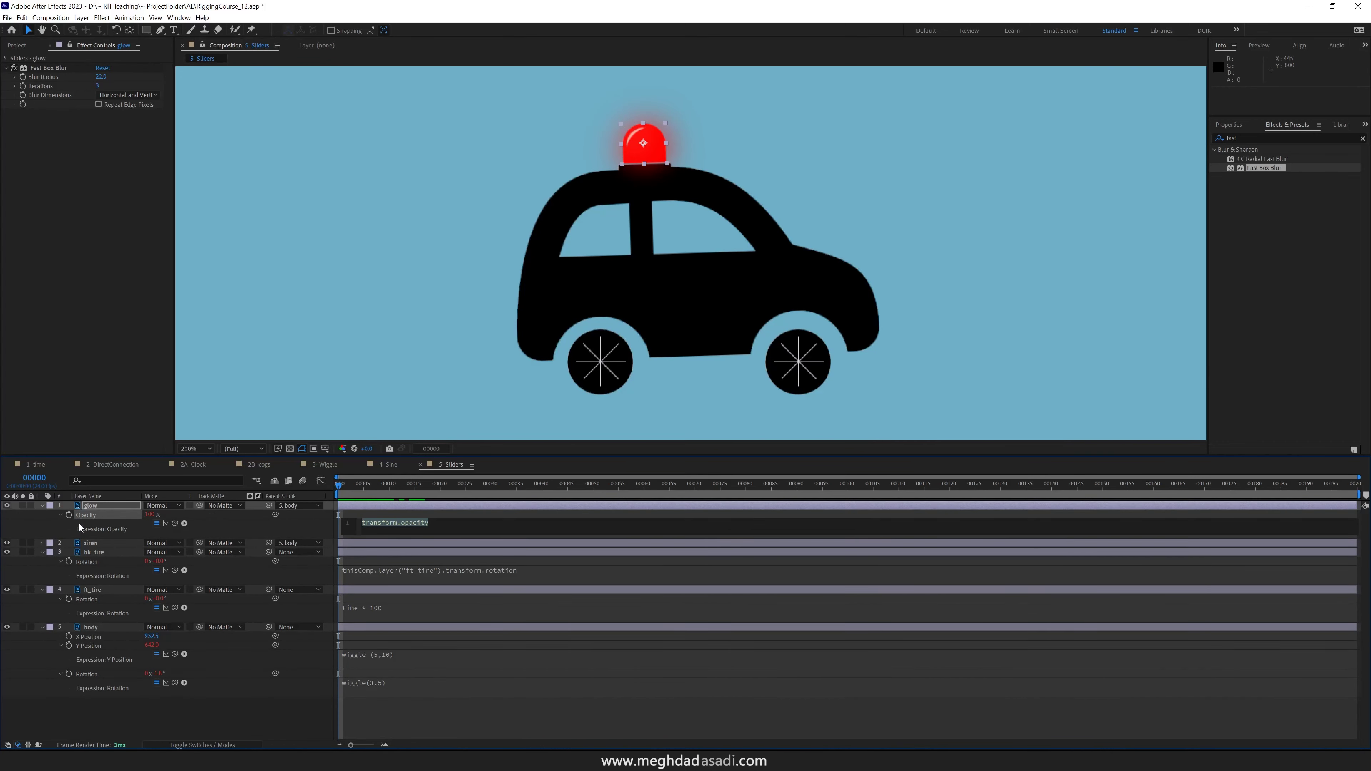
text(Math.sin(time)
click(140, 434)
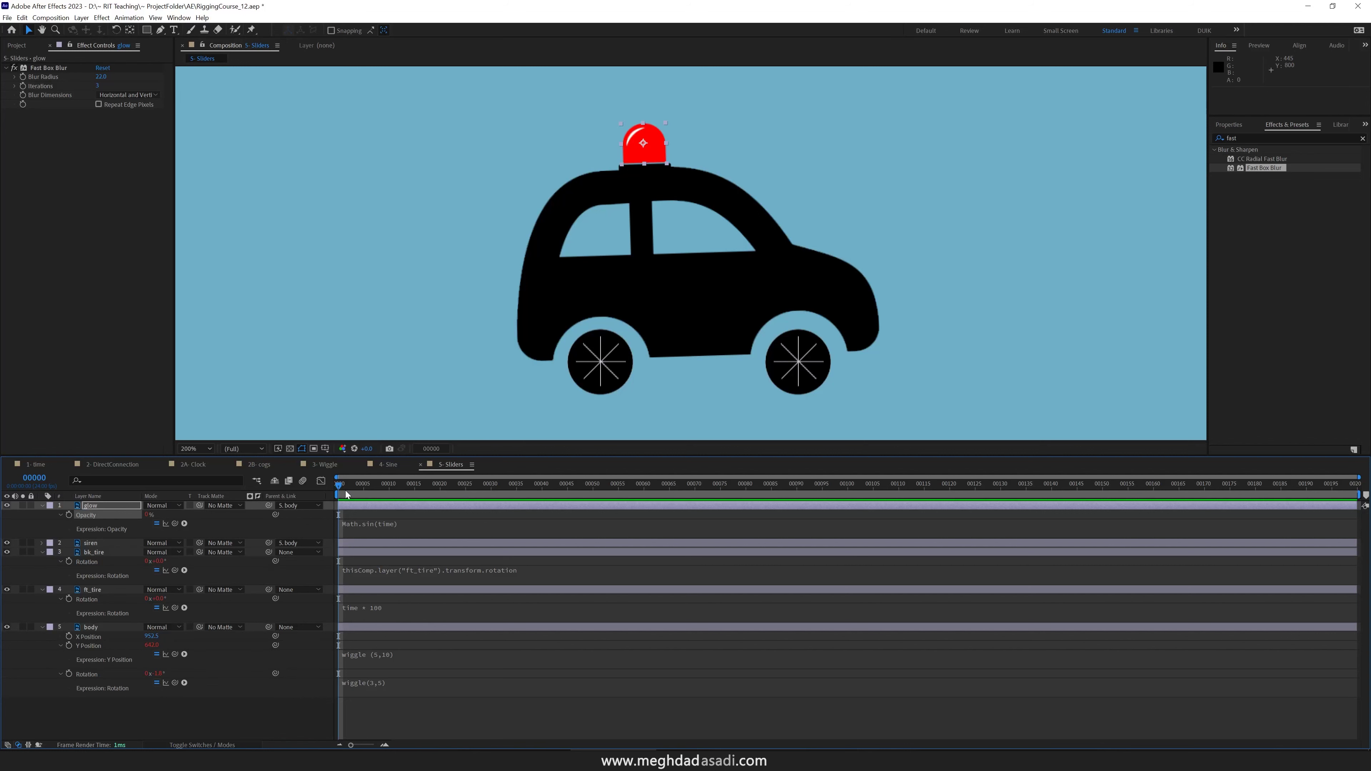
click(401, 522)
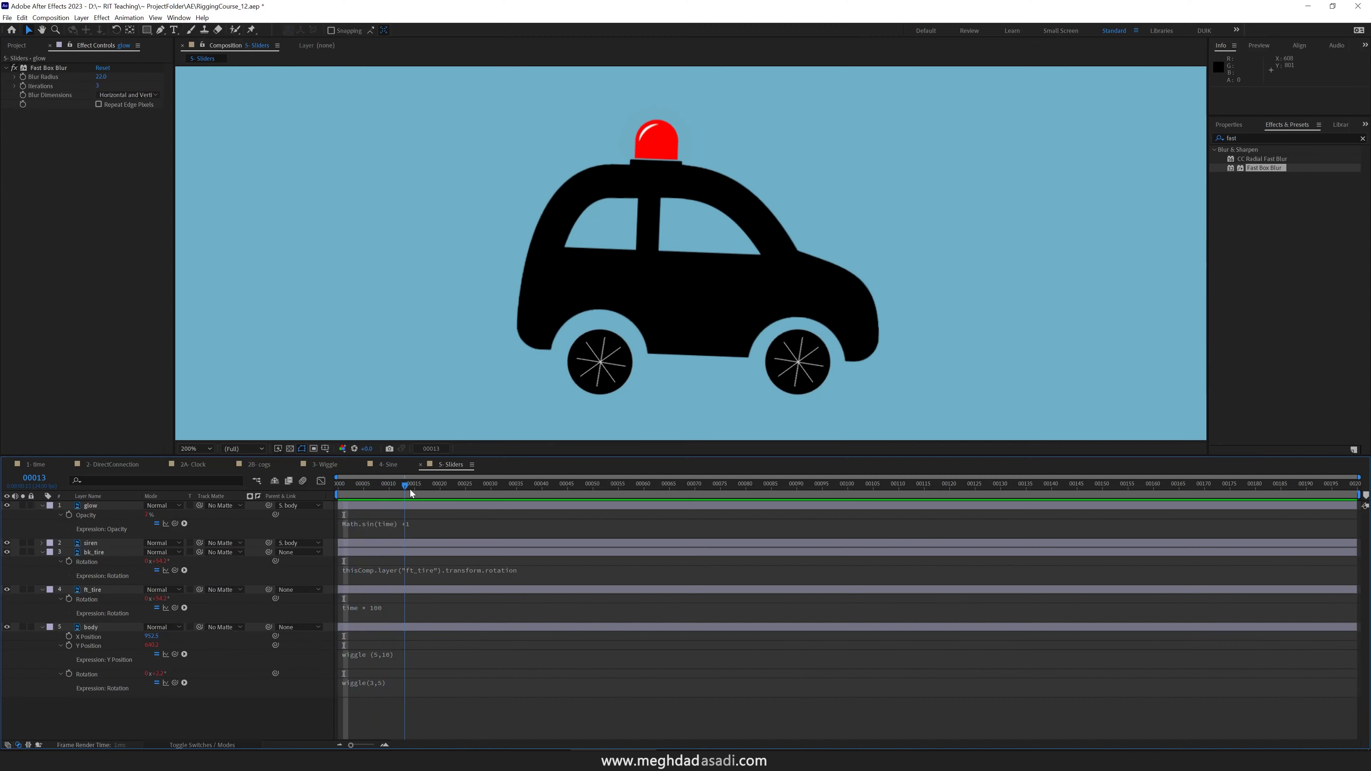
Change the glow layer's Opacity expression to 50* (Math.sin(time) +1) and scrub from the first frame to check the pulse
drag(410, 490, 303, 498)
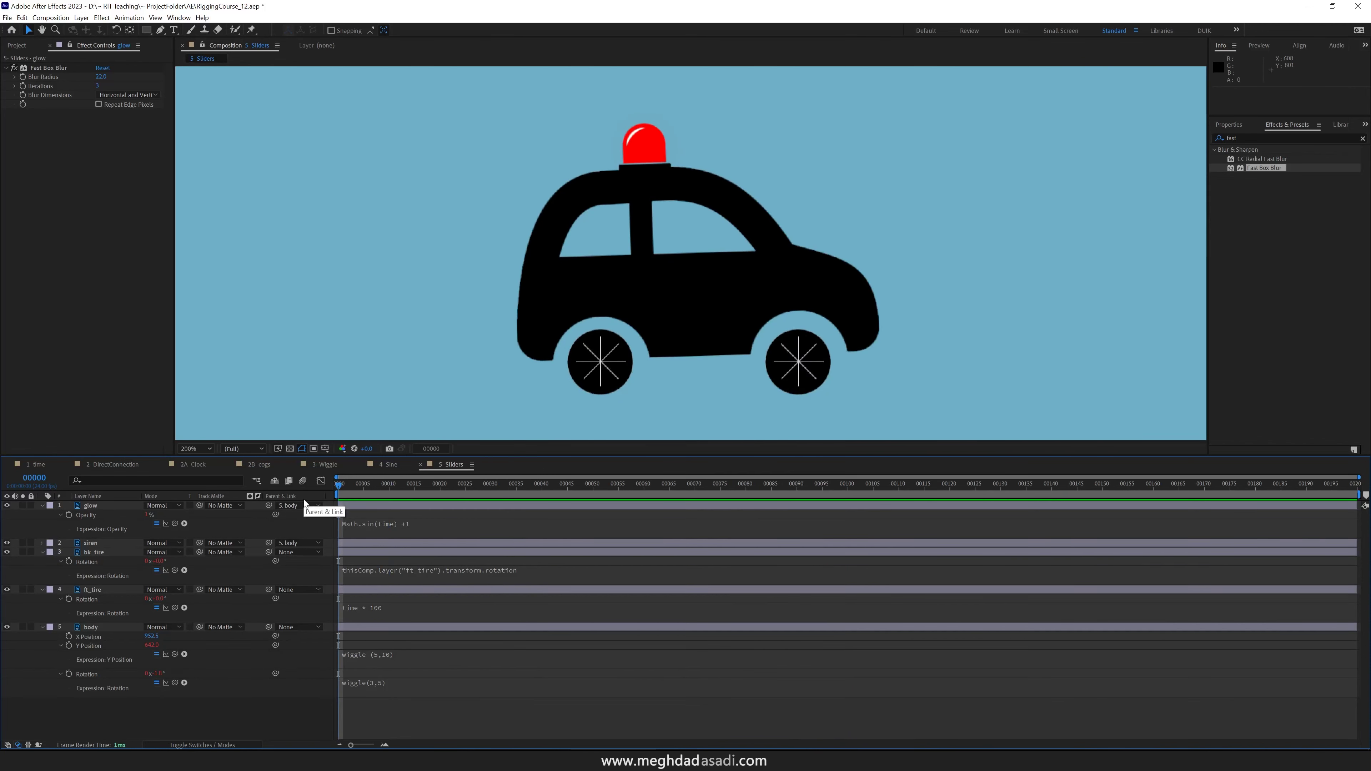
click(345, 526)
text(50* )
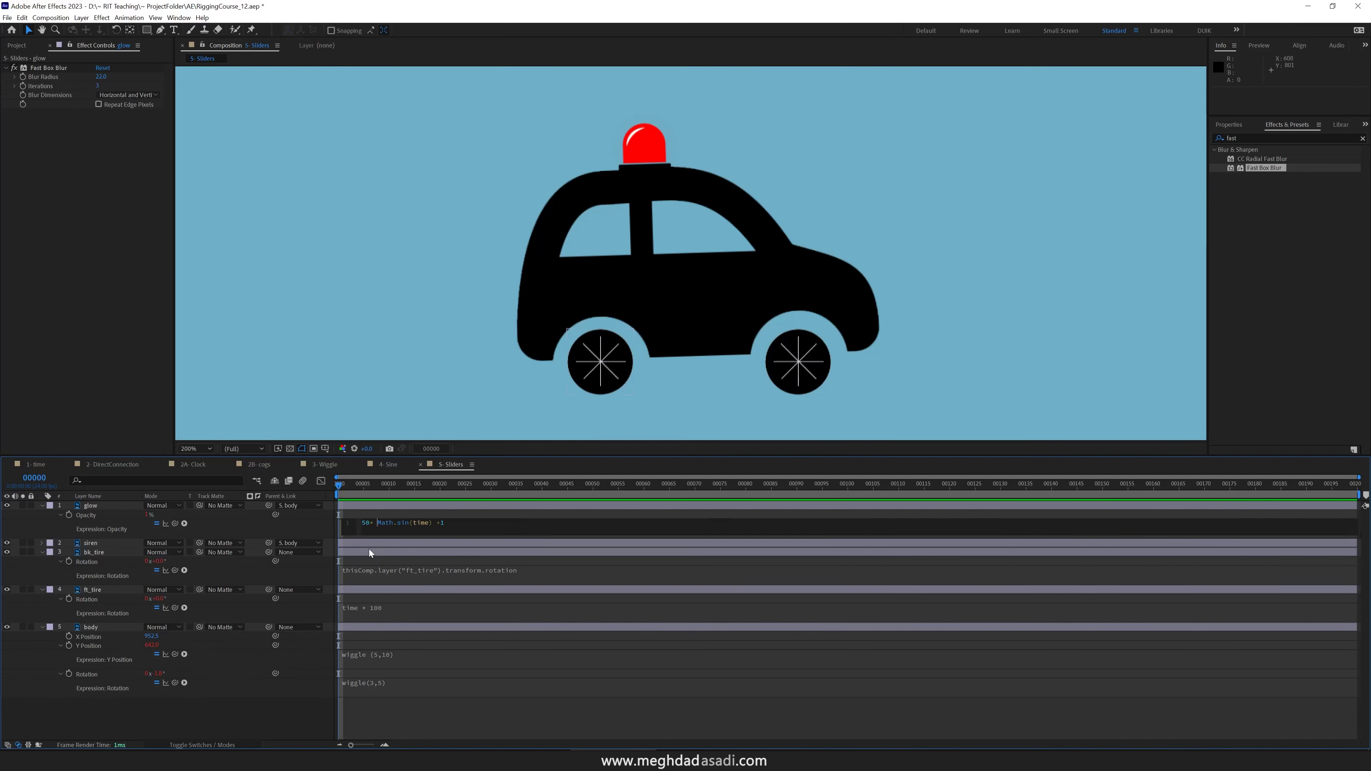
text(()
text())
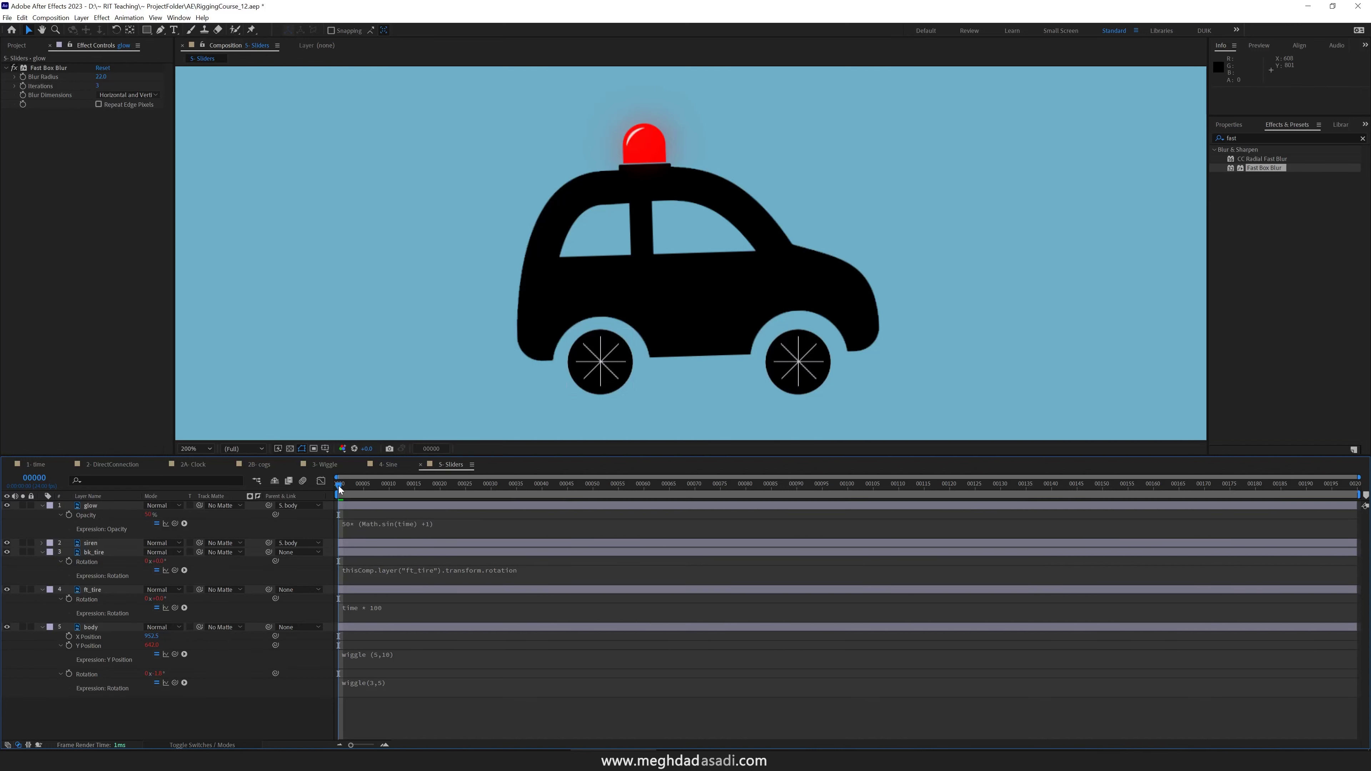
drag(339, 486, 419, 533)
Speed up the glow pulse by multiplying time by 7 inside the sine of the Opacity expression
click(418, 527)
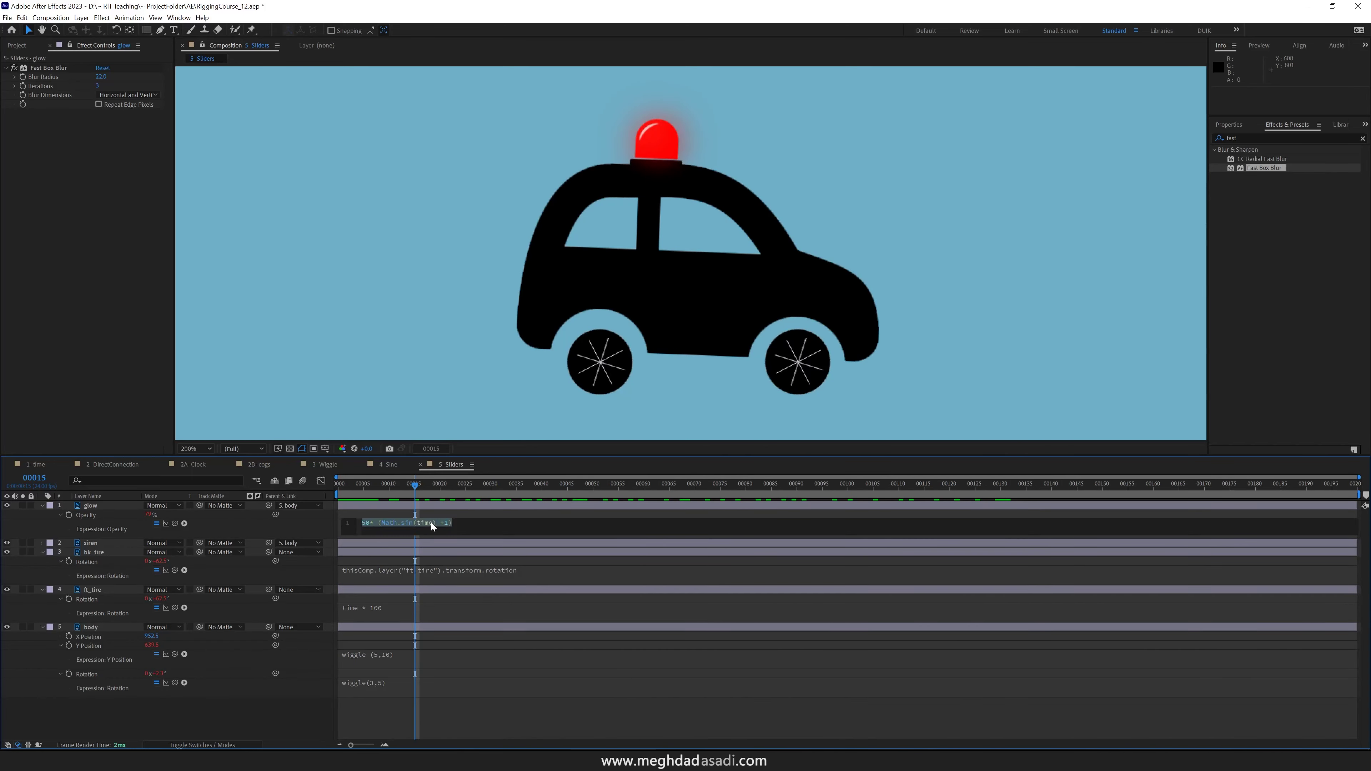
click(432, 524)
text(* 7)
key(KP_Enter)
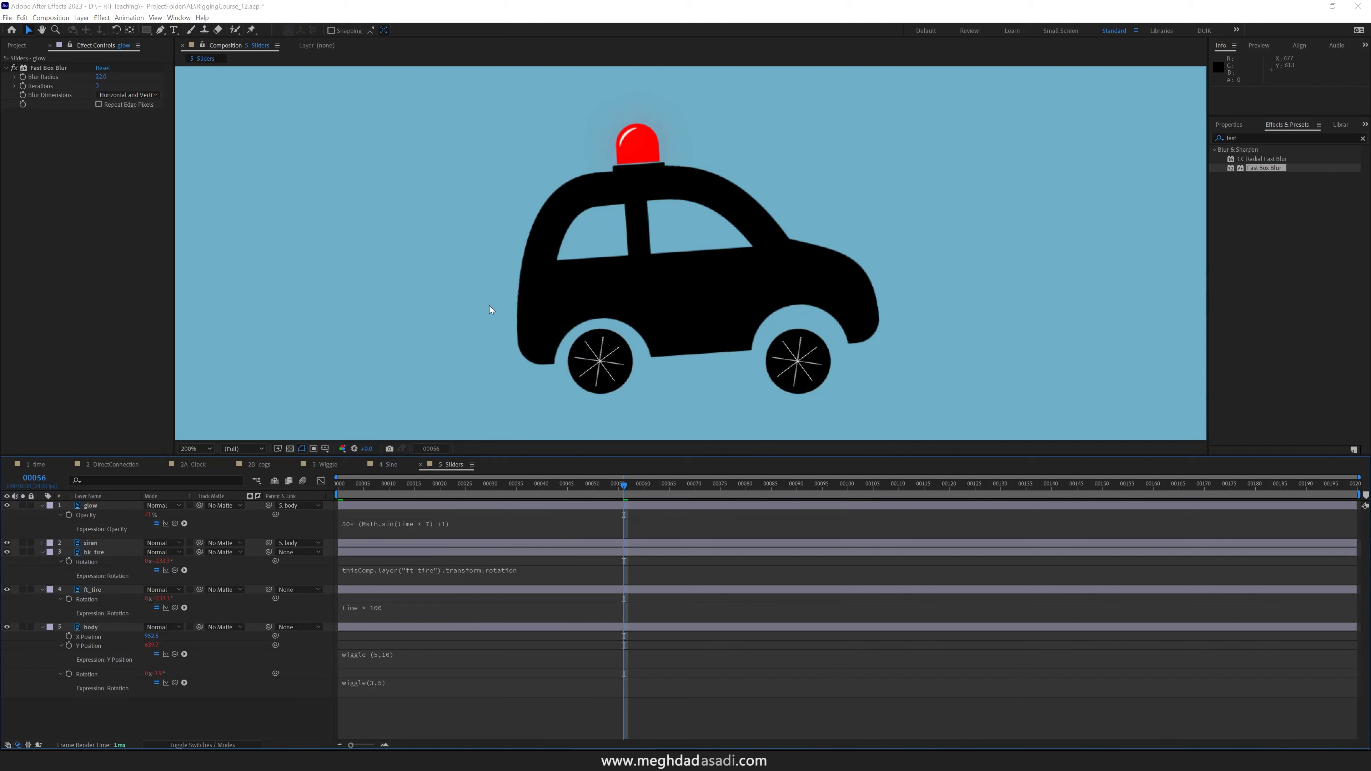
Set the composition's background color to black and preview the flashing siren
key(ctrl+k)
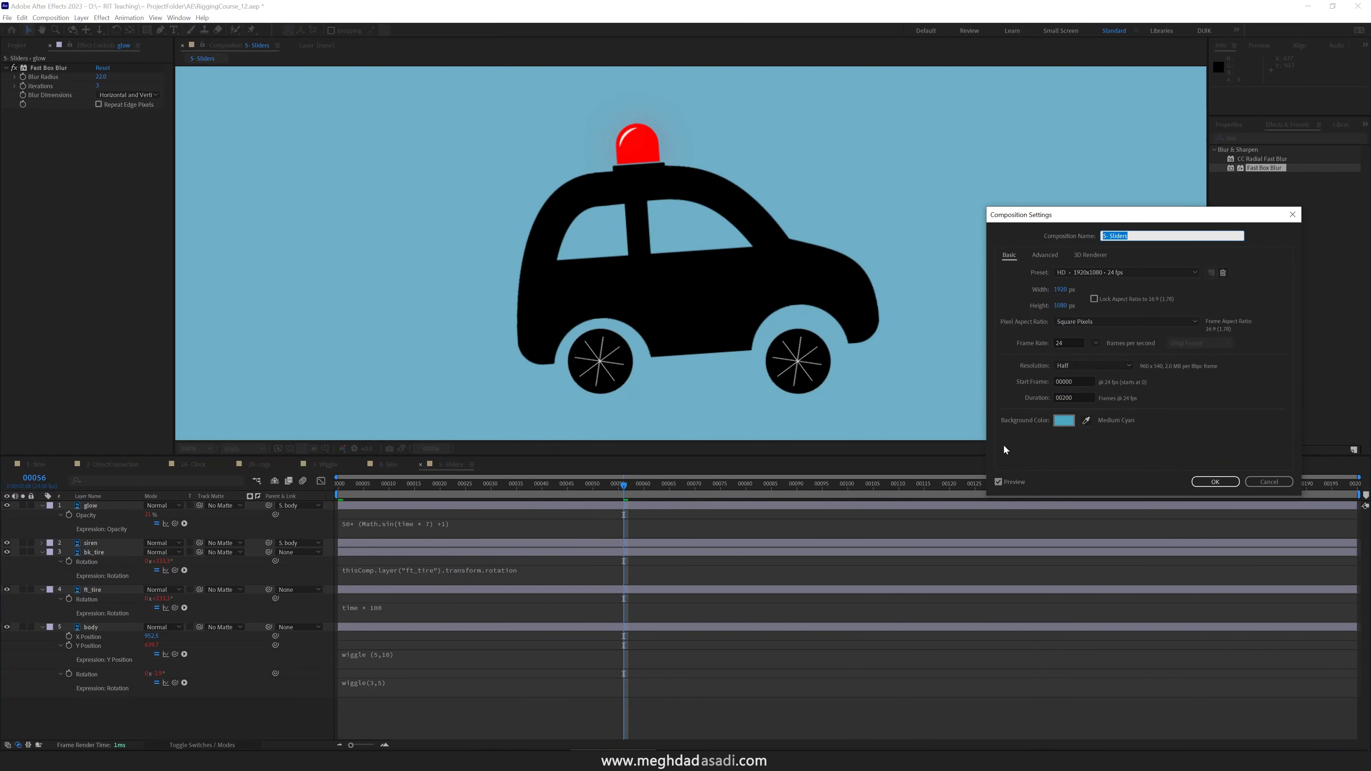
click(1062, 420)
click(796, 462)
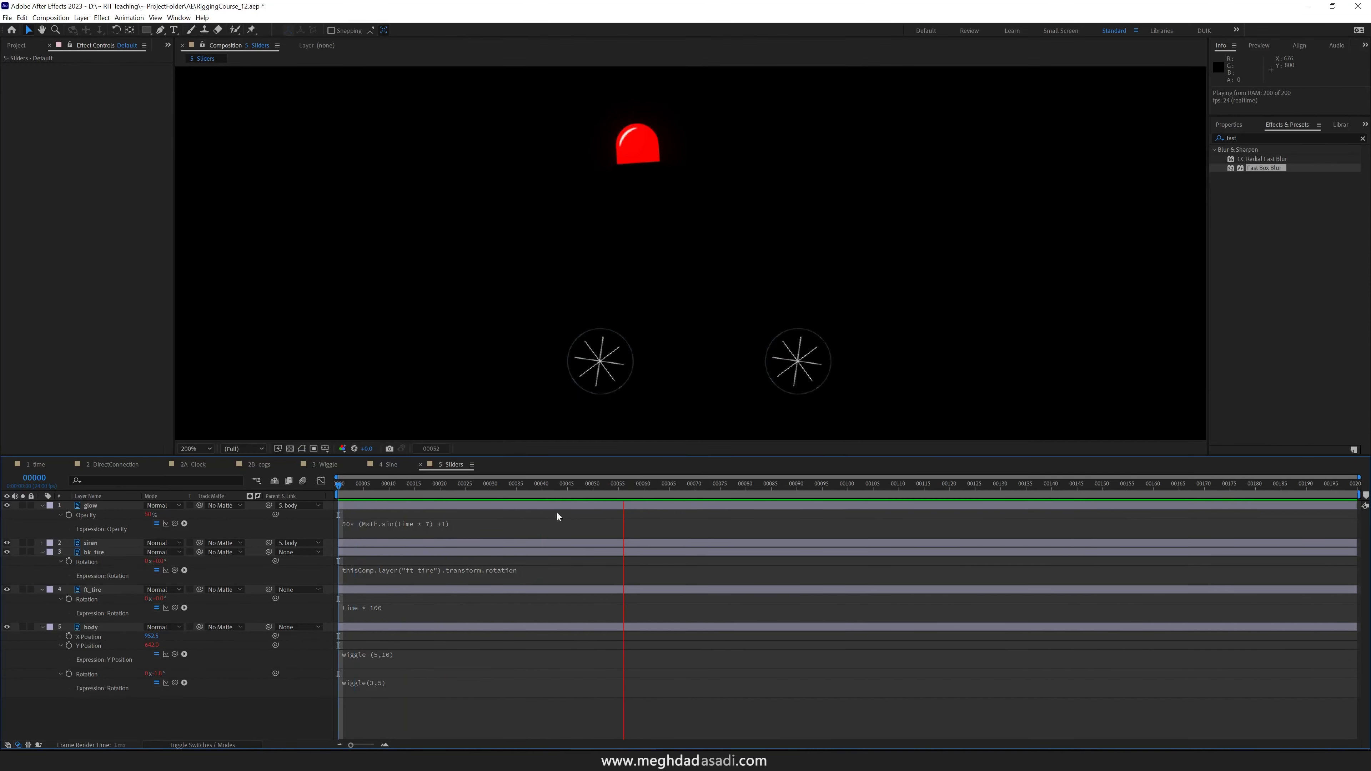
key(space)
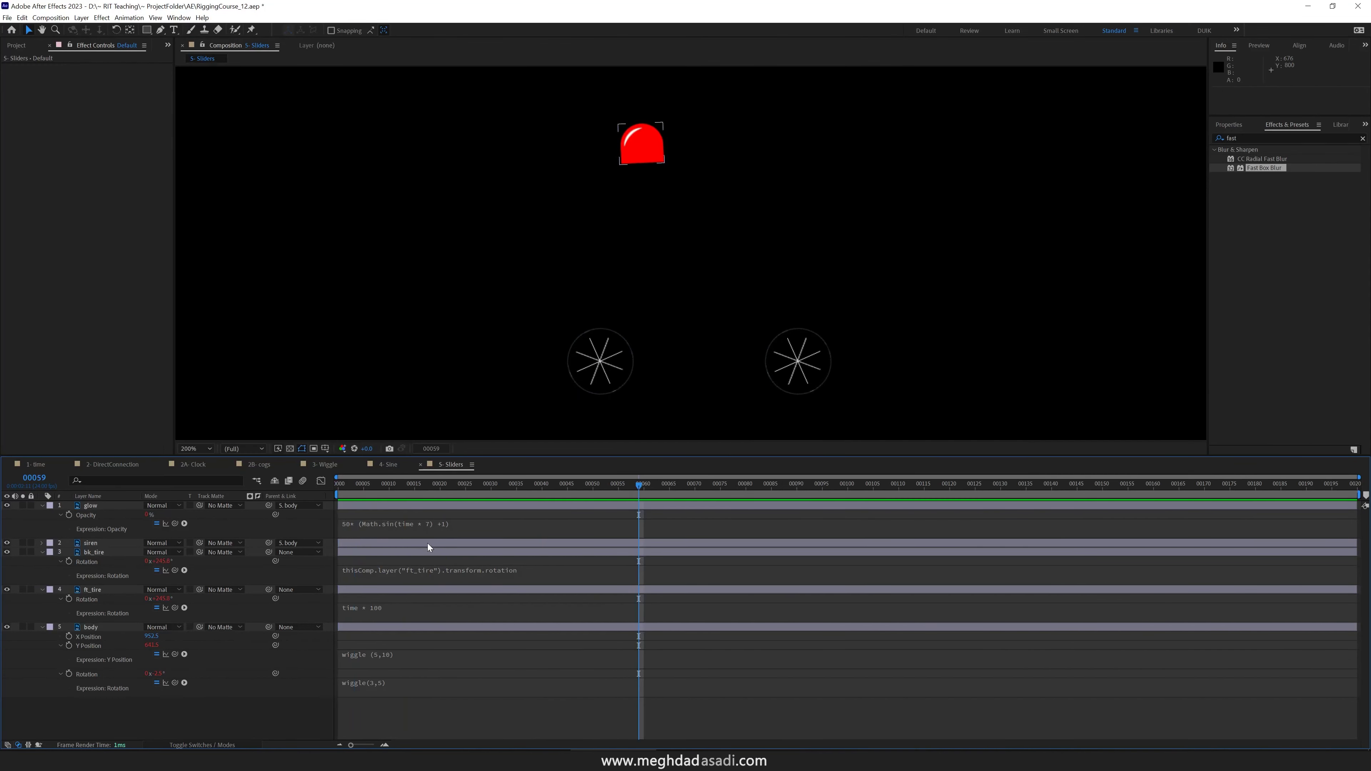
Raise the time multiplier in the glow's Opacity expression to 9 and preview the whole car animation
click(430, 528)
double_click(445, 522)
text(9)
key(KP_Enter)
key(space)
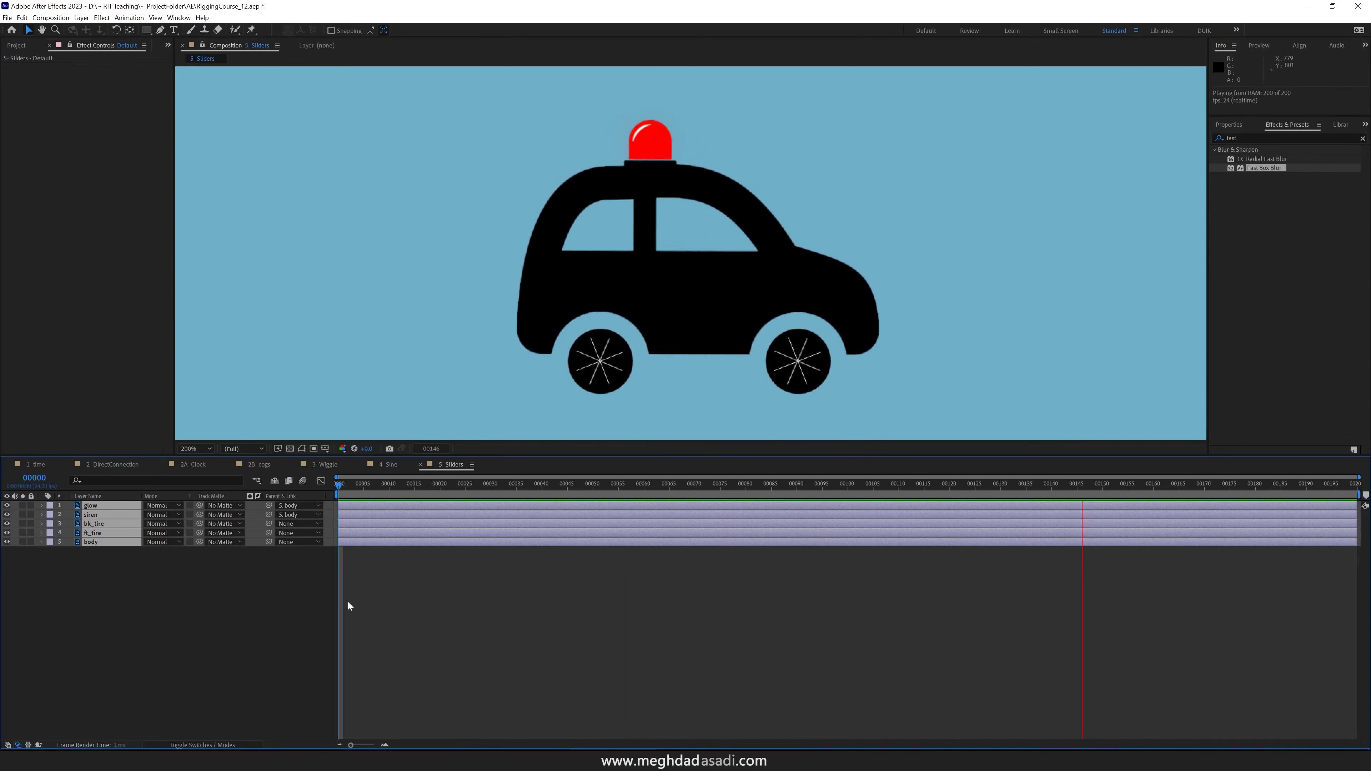
key(space)
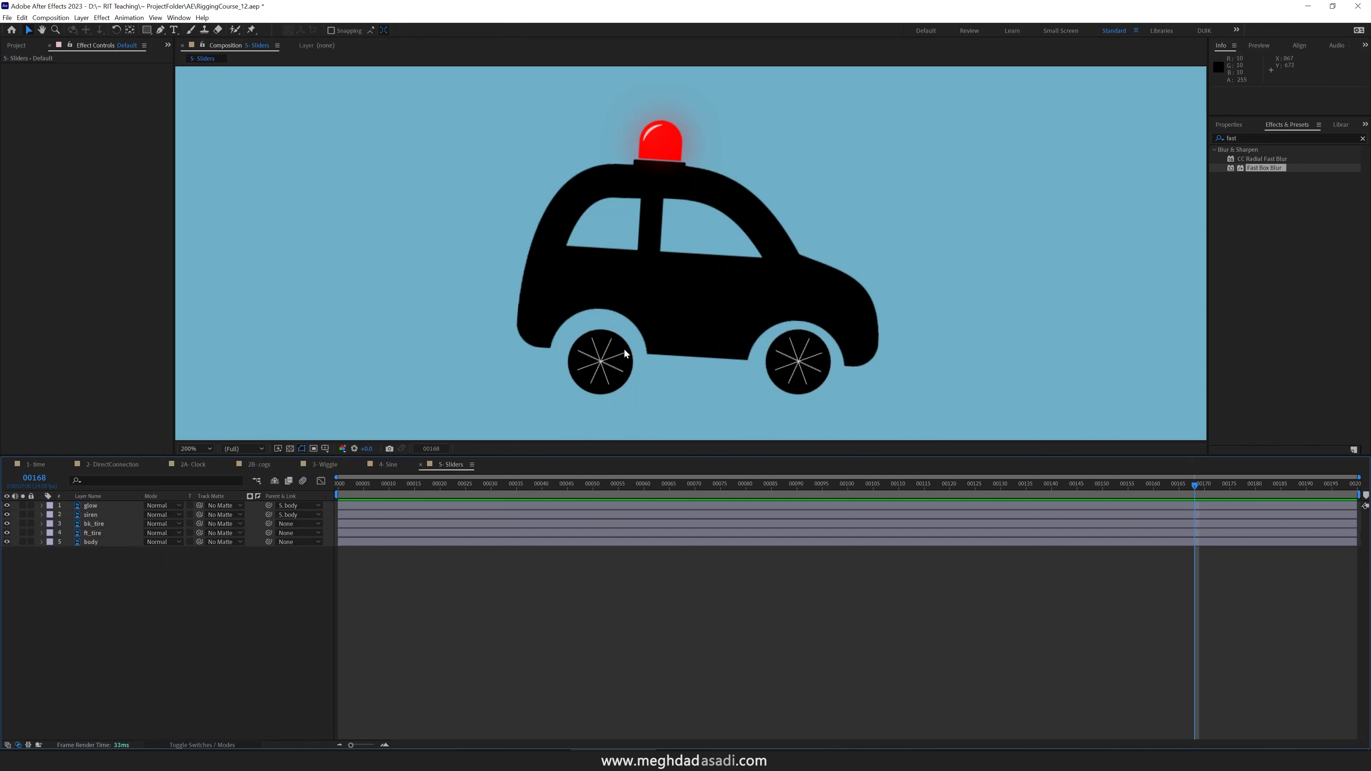
Reveal the expressions on ft_tire's Rotation and the body's Y Position and Rotation, and return to the first frame
click(111, 534)
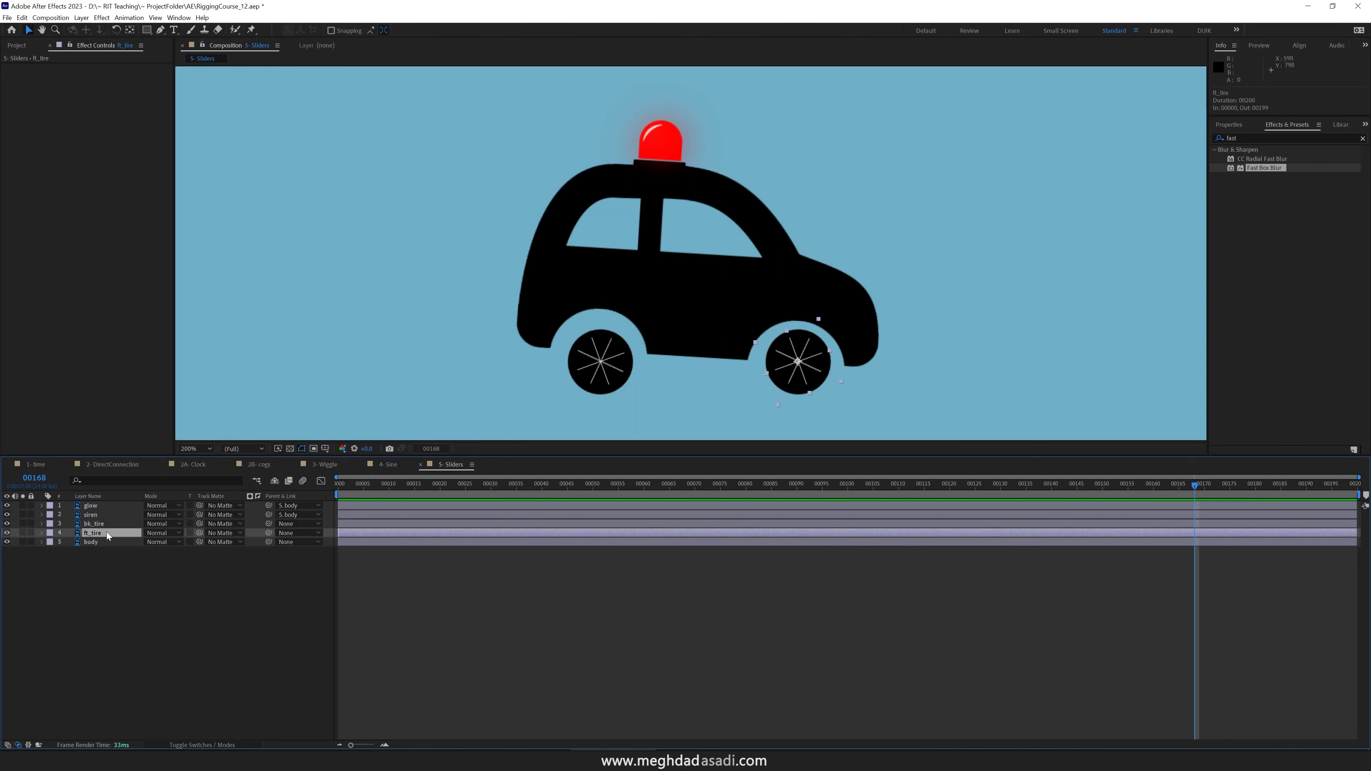
key(r)
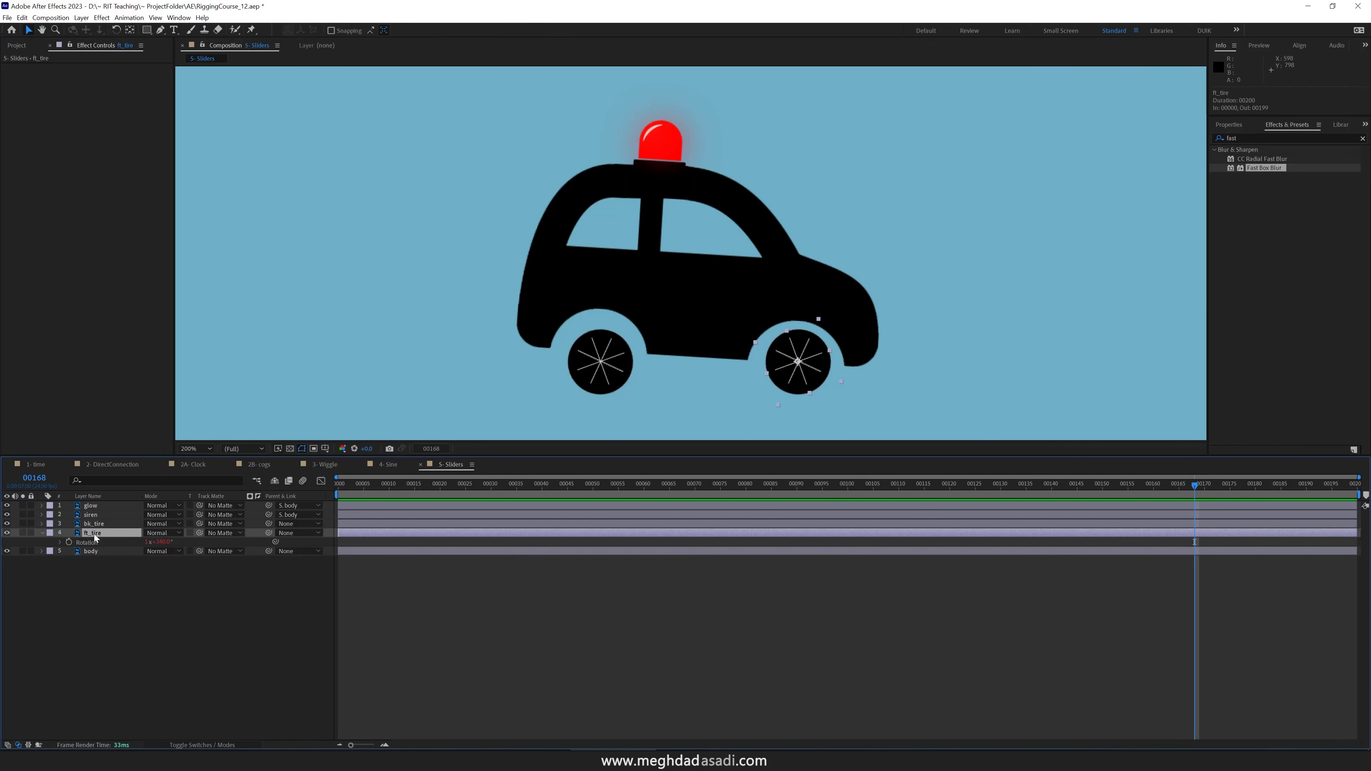
click(60, 542)
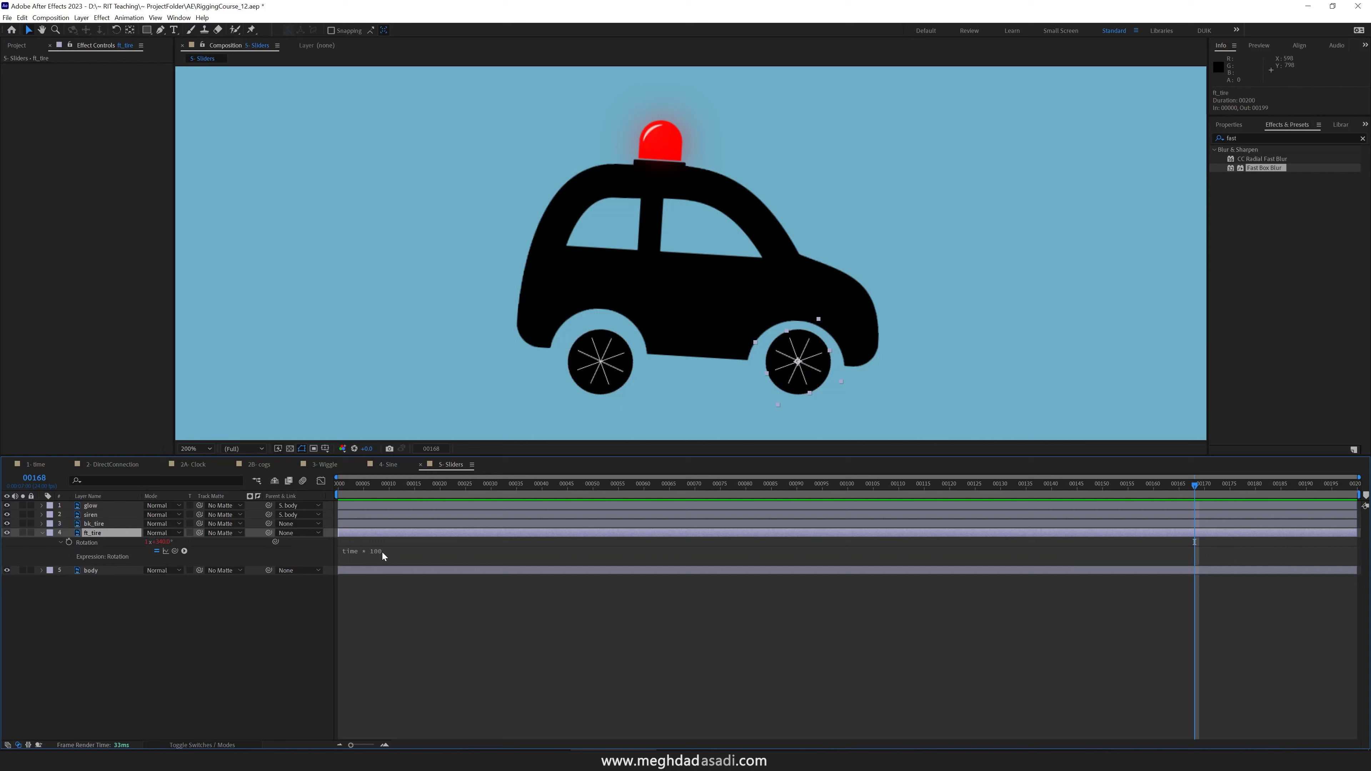
click(110, 571)
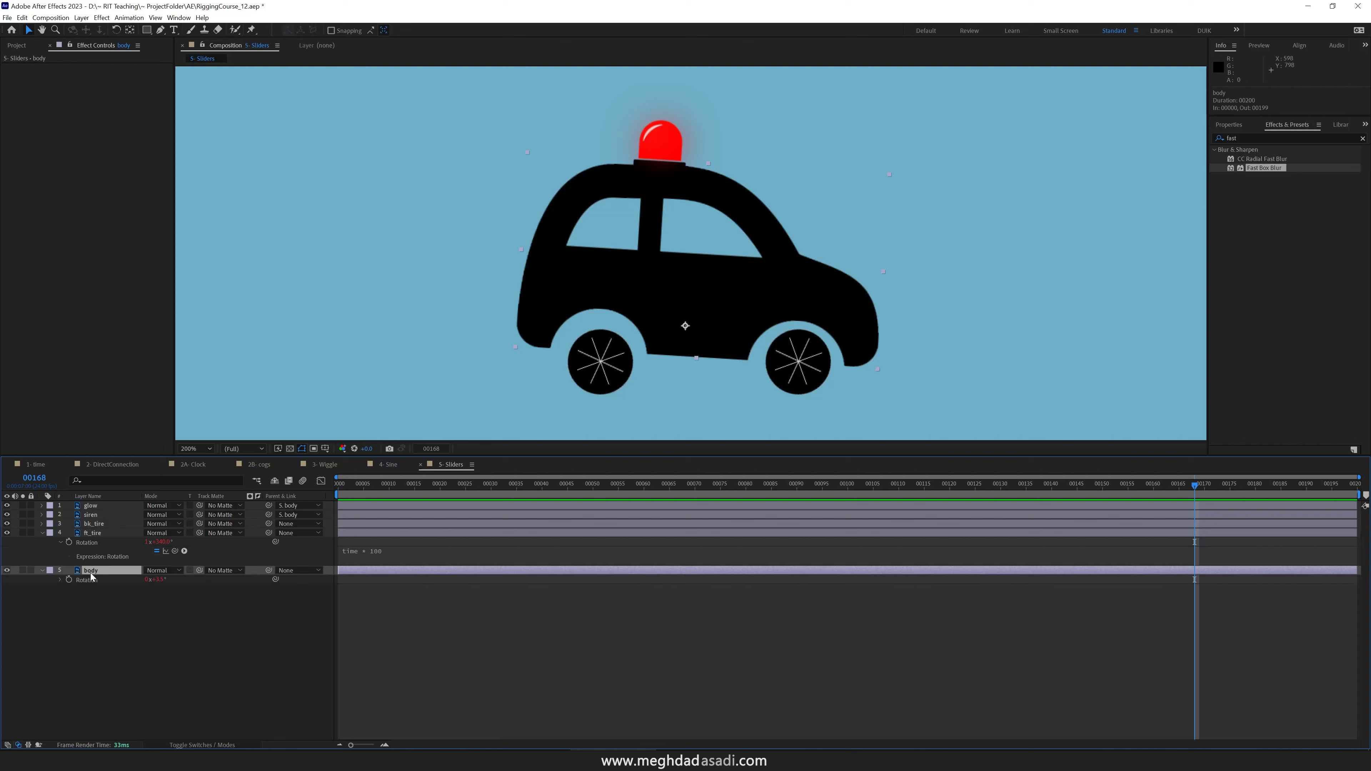
key(shift+p)
click(60, 598)
click(60, 589)
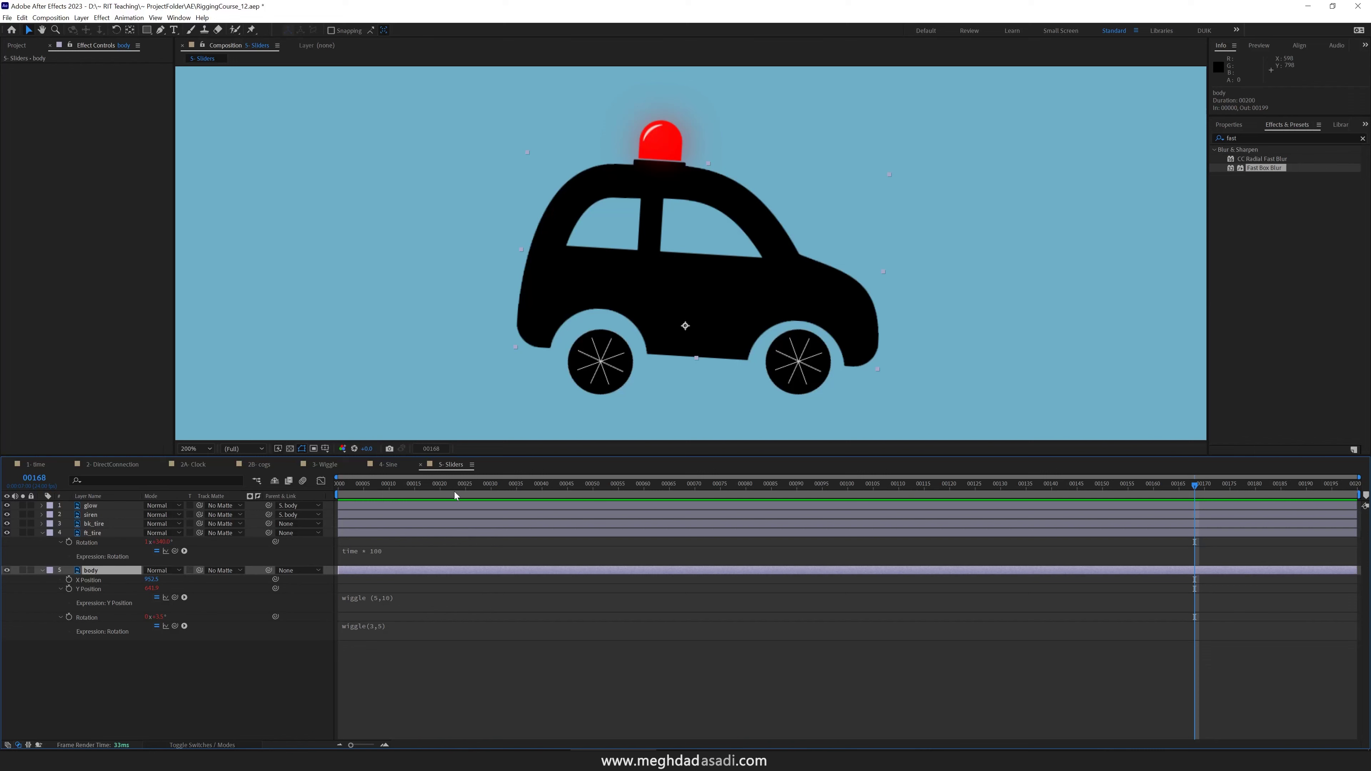
drag(454, 492, 315, 482)
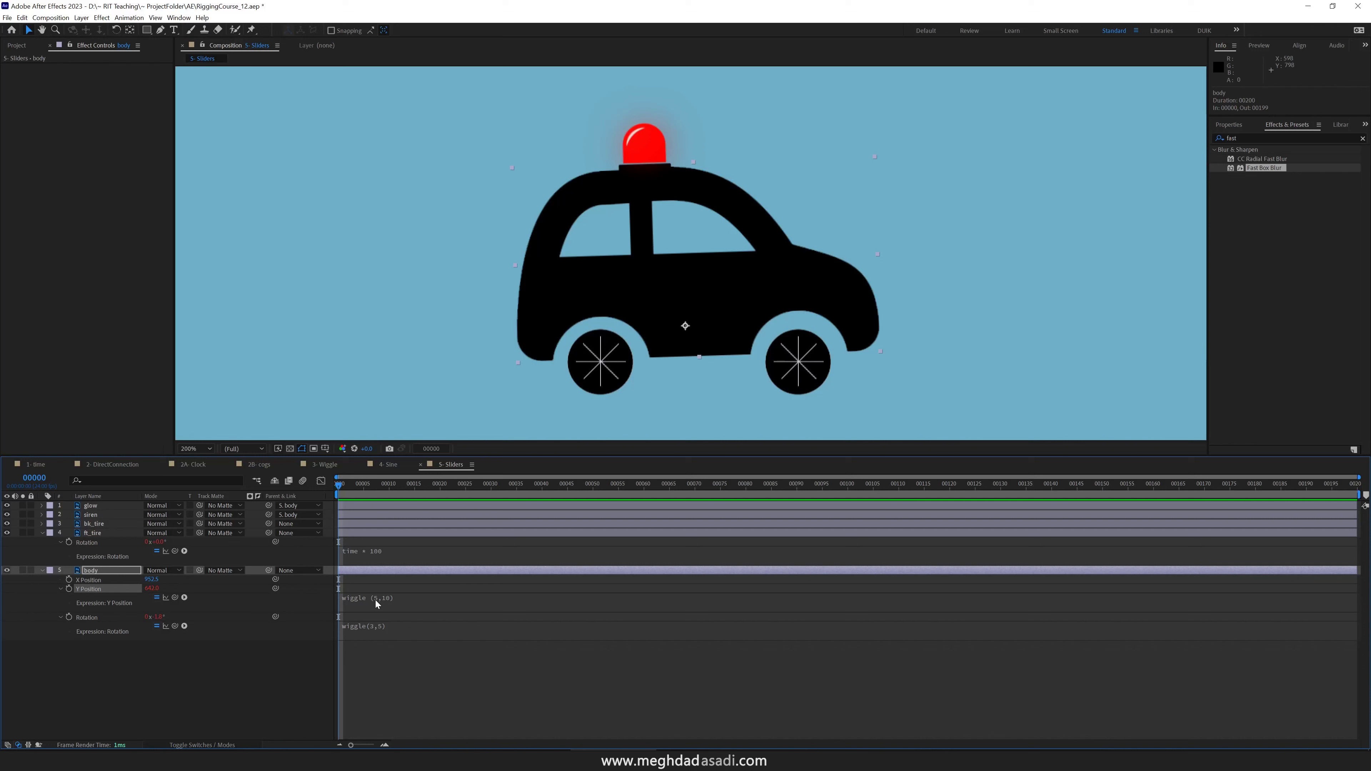
Find the Slider Control effect and apply it twice to the body layer
click(154, 650)
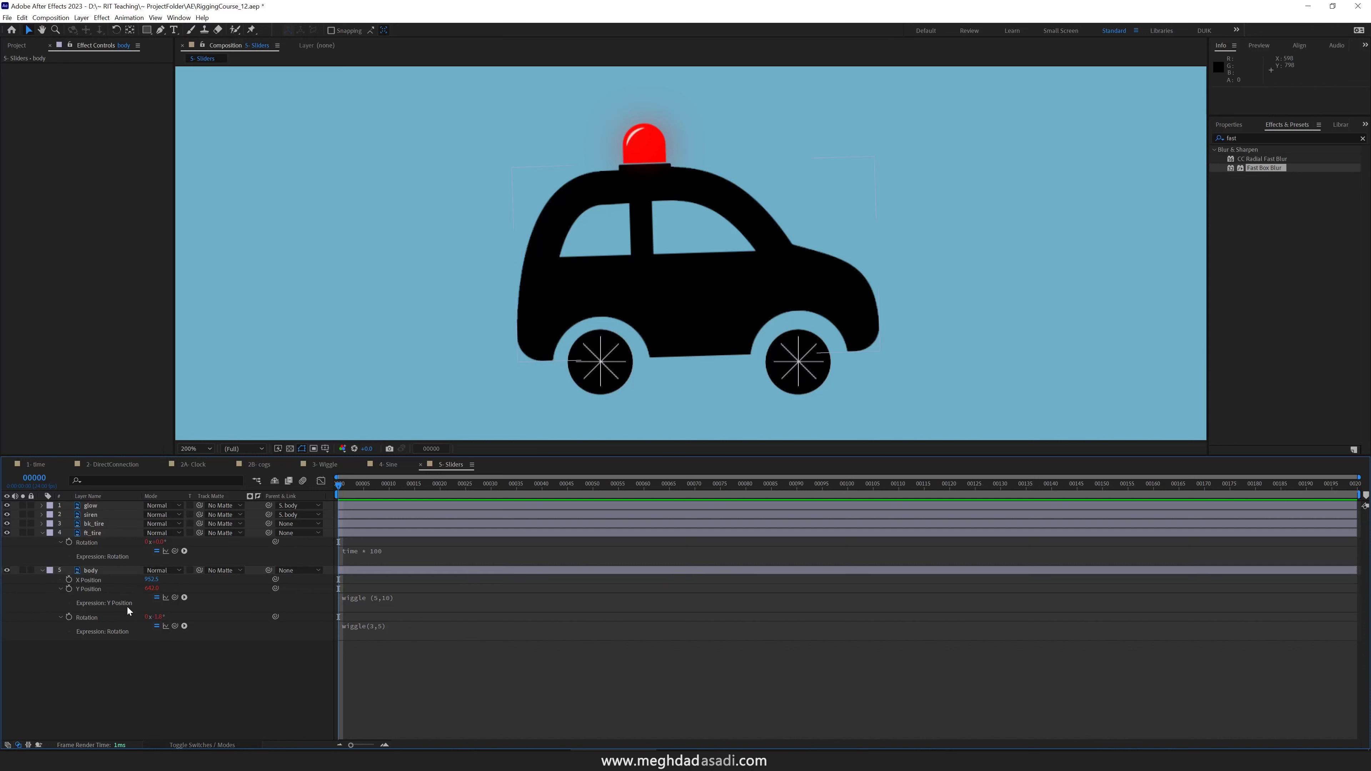
click(118, 571)
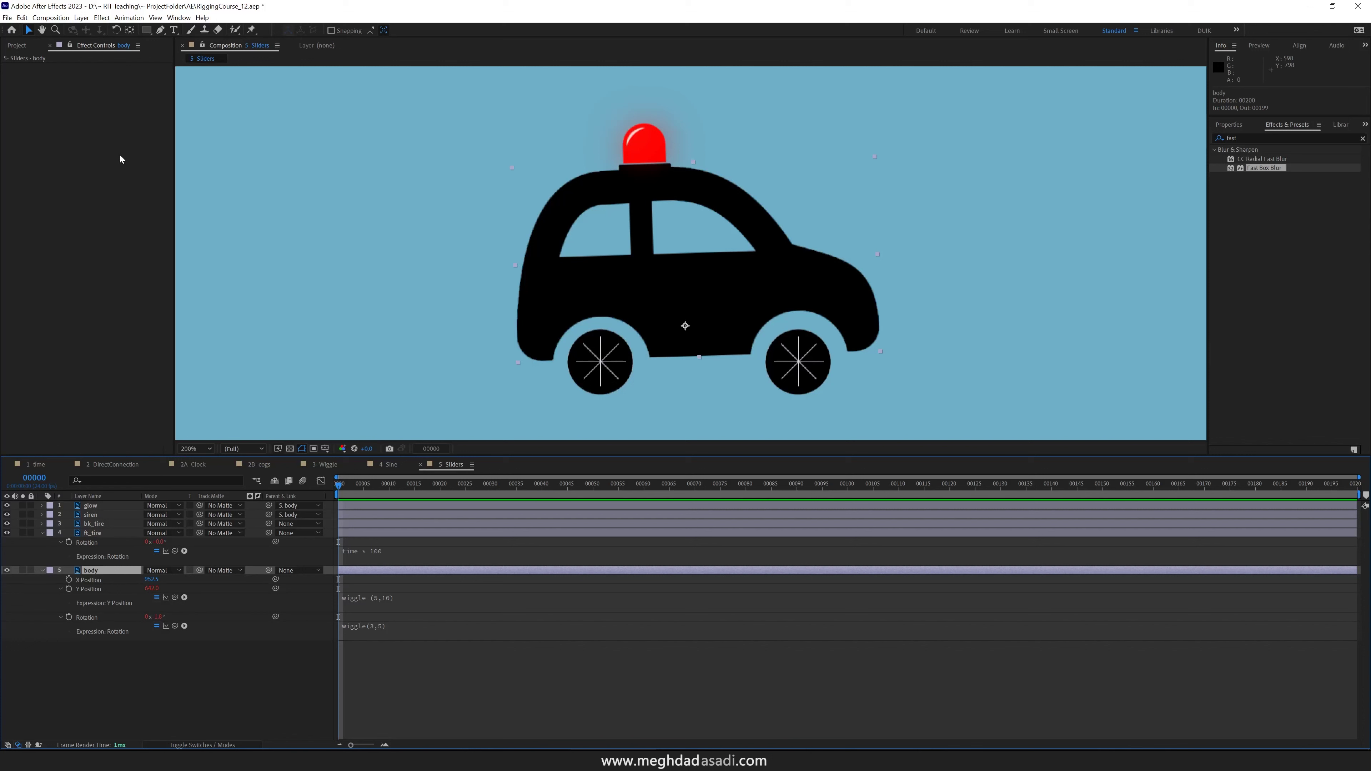
click(102, 17)
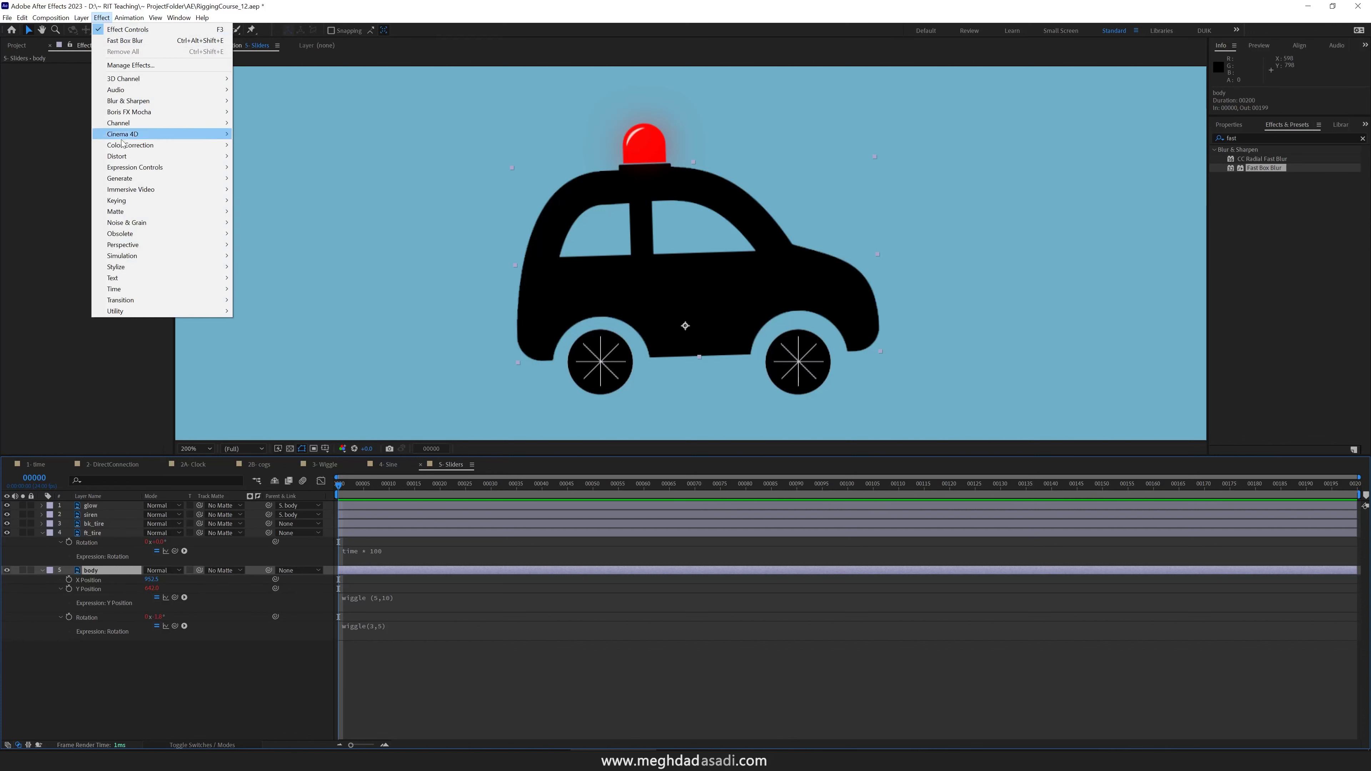
mouse_move(178, 168)
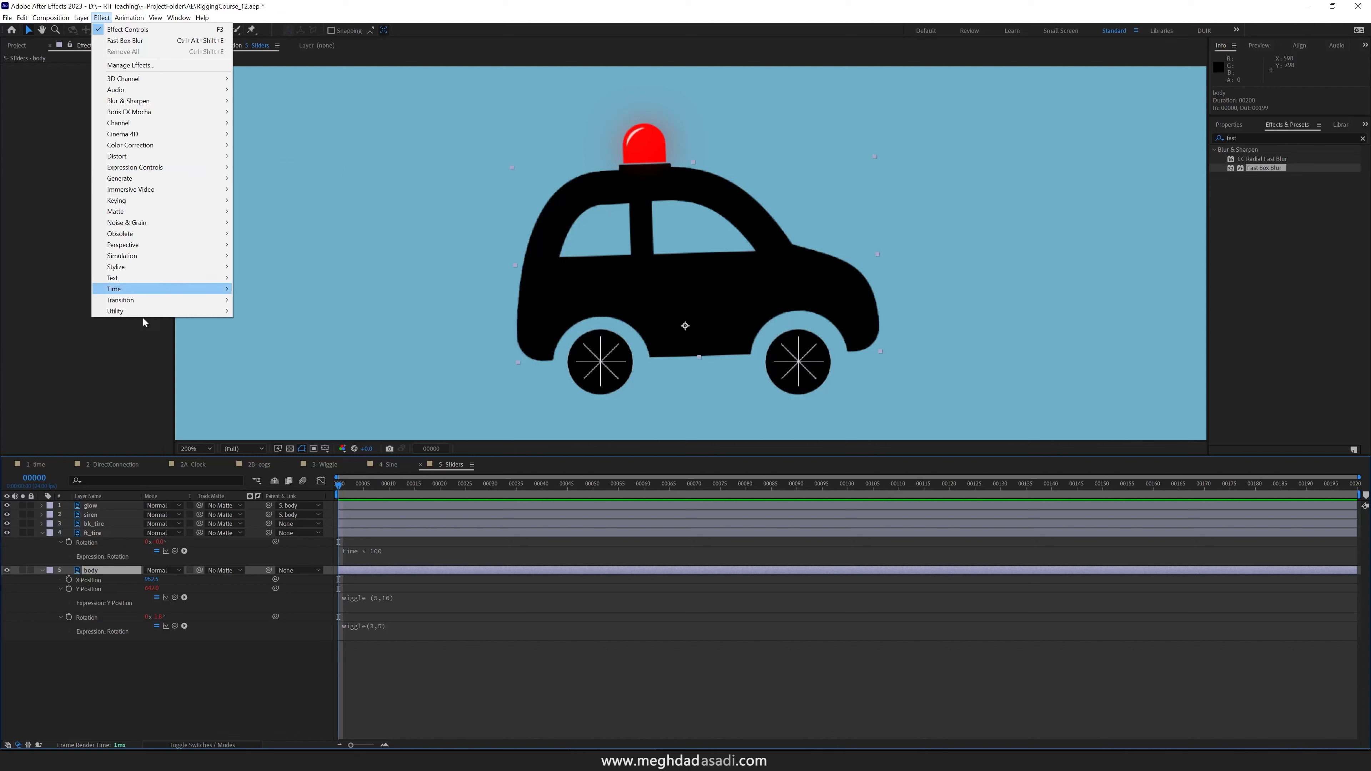
click(102, 571)
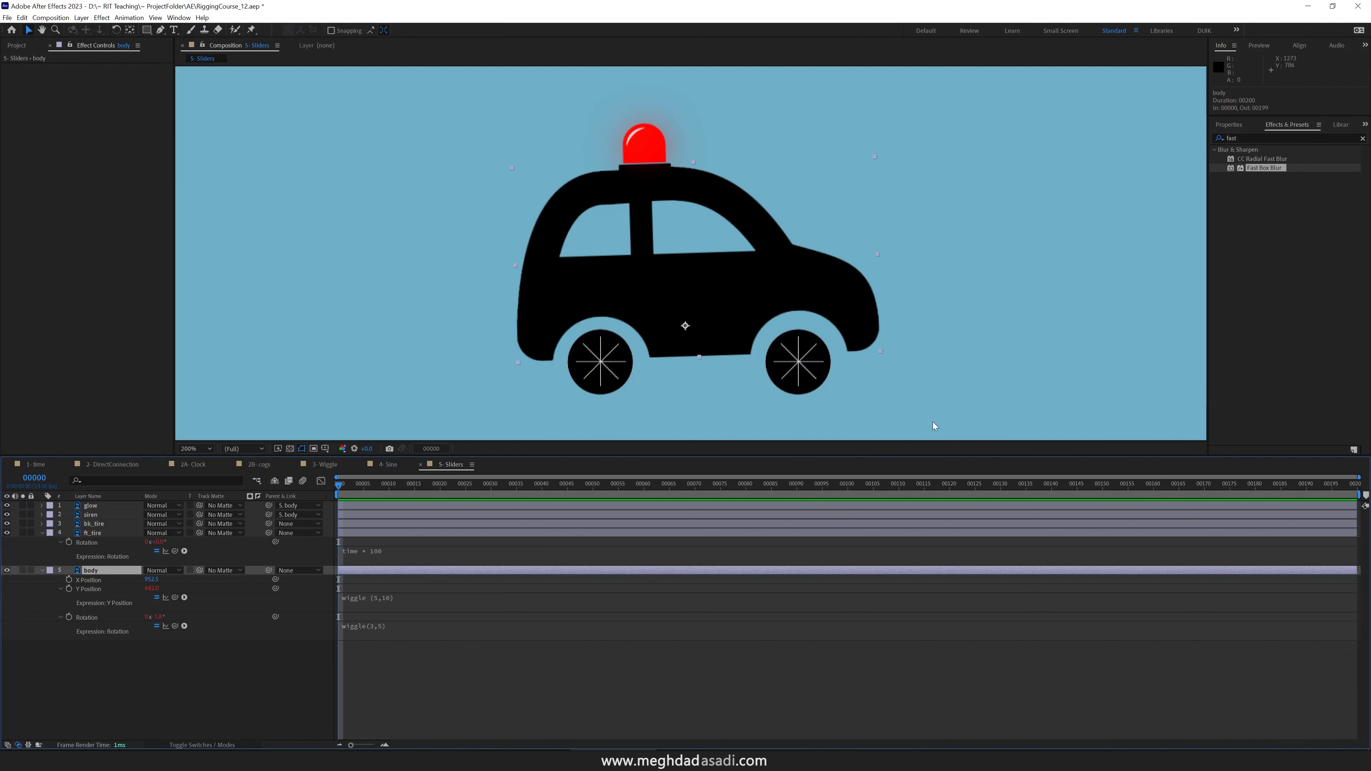
double_click(1256, 138)
text(slid)
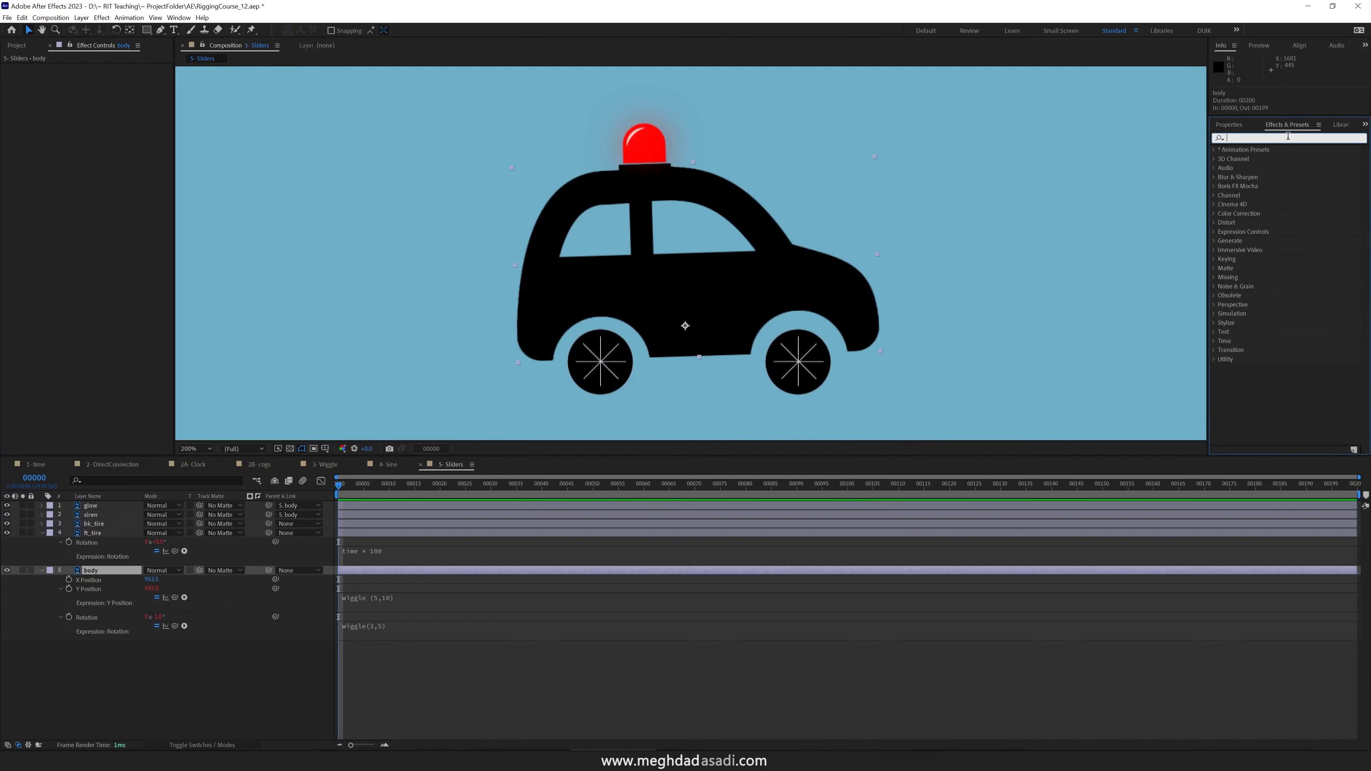
text(er)
drag(1253, 159, 108, 571)
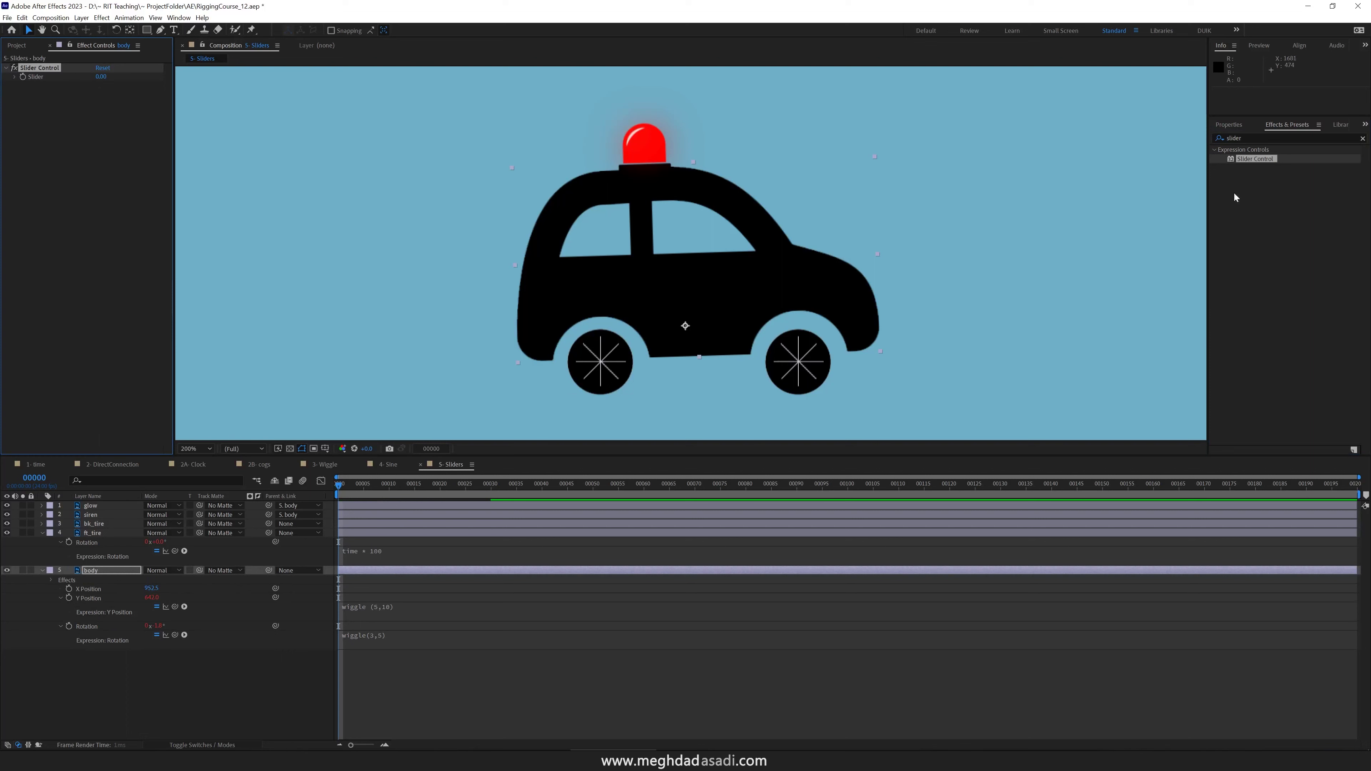
double_click(1263, 159)
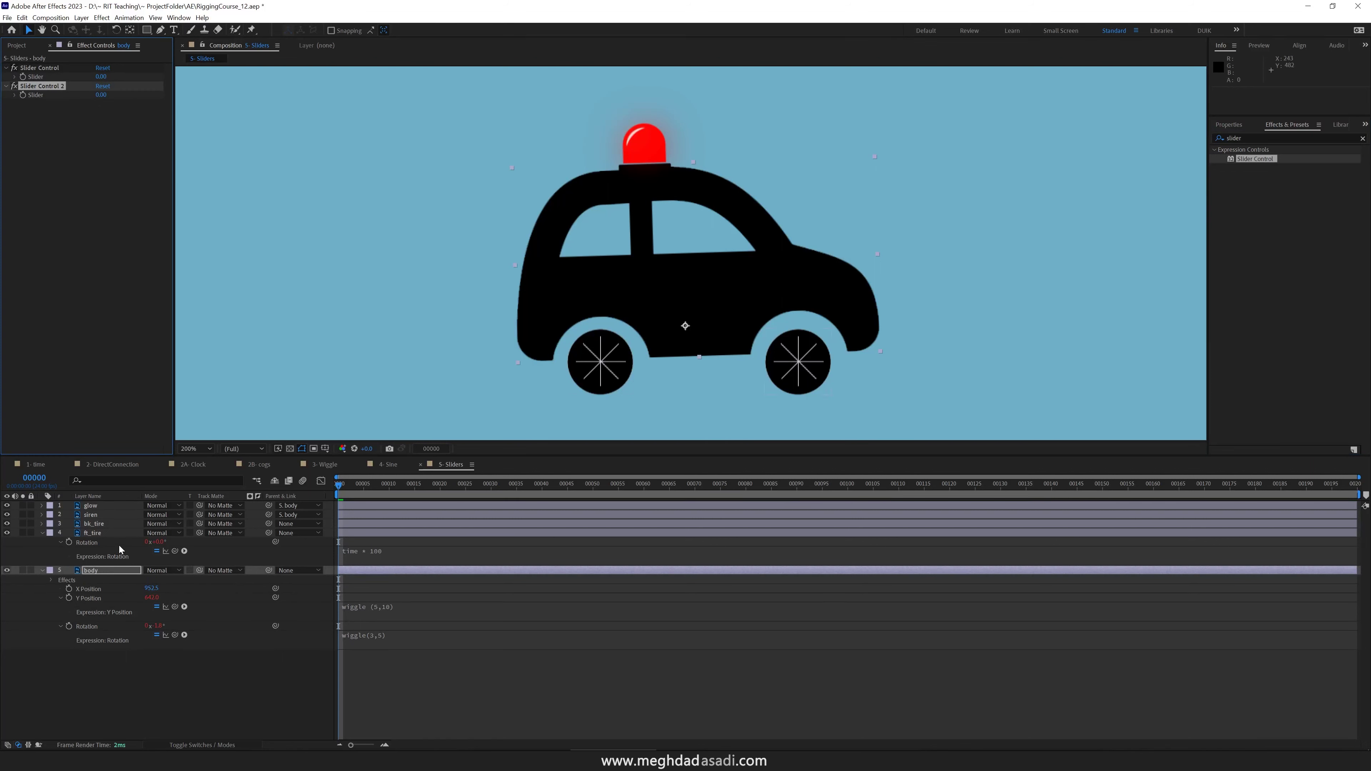
click(111, 532)
click(112, 524)
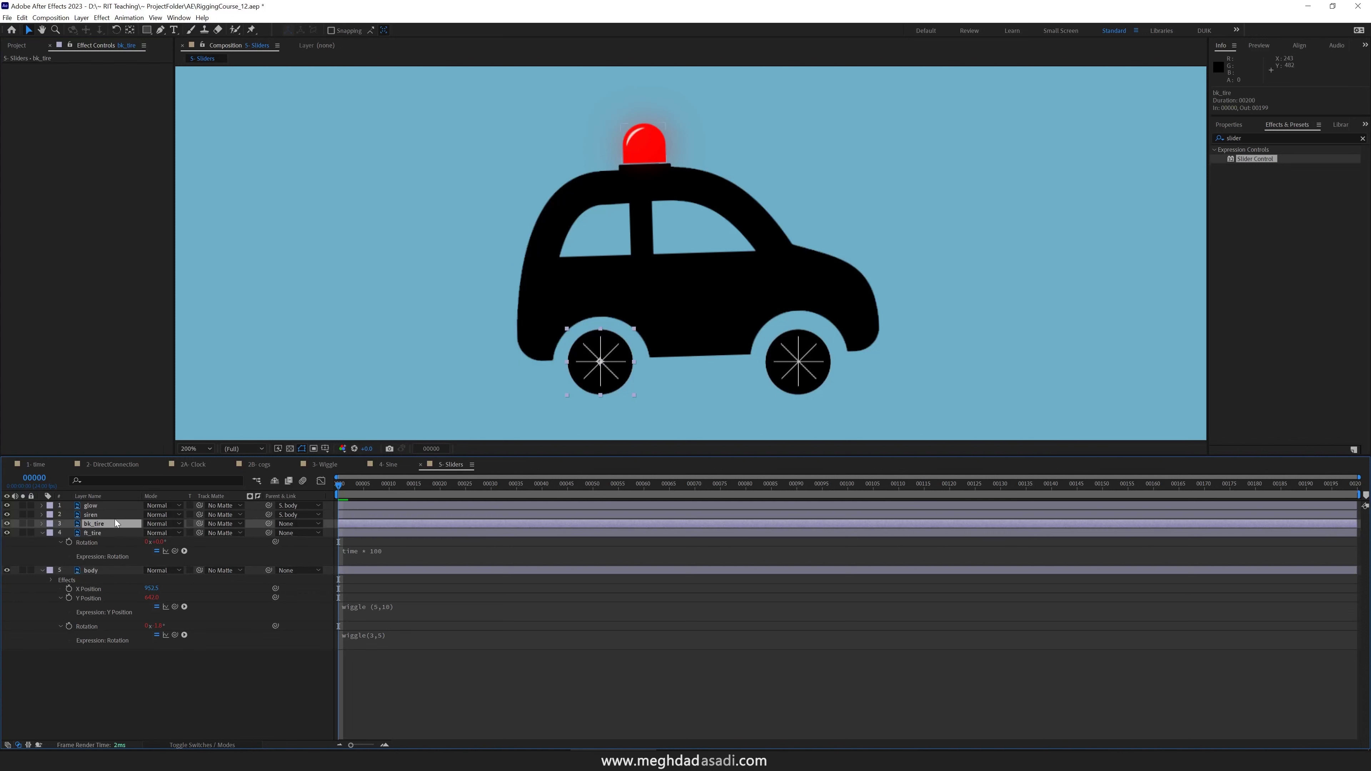
click(115, 516)
click(110, 523)
click(104, 532)
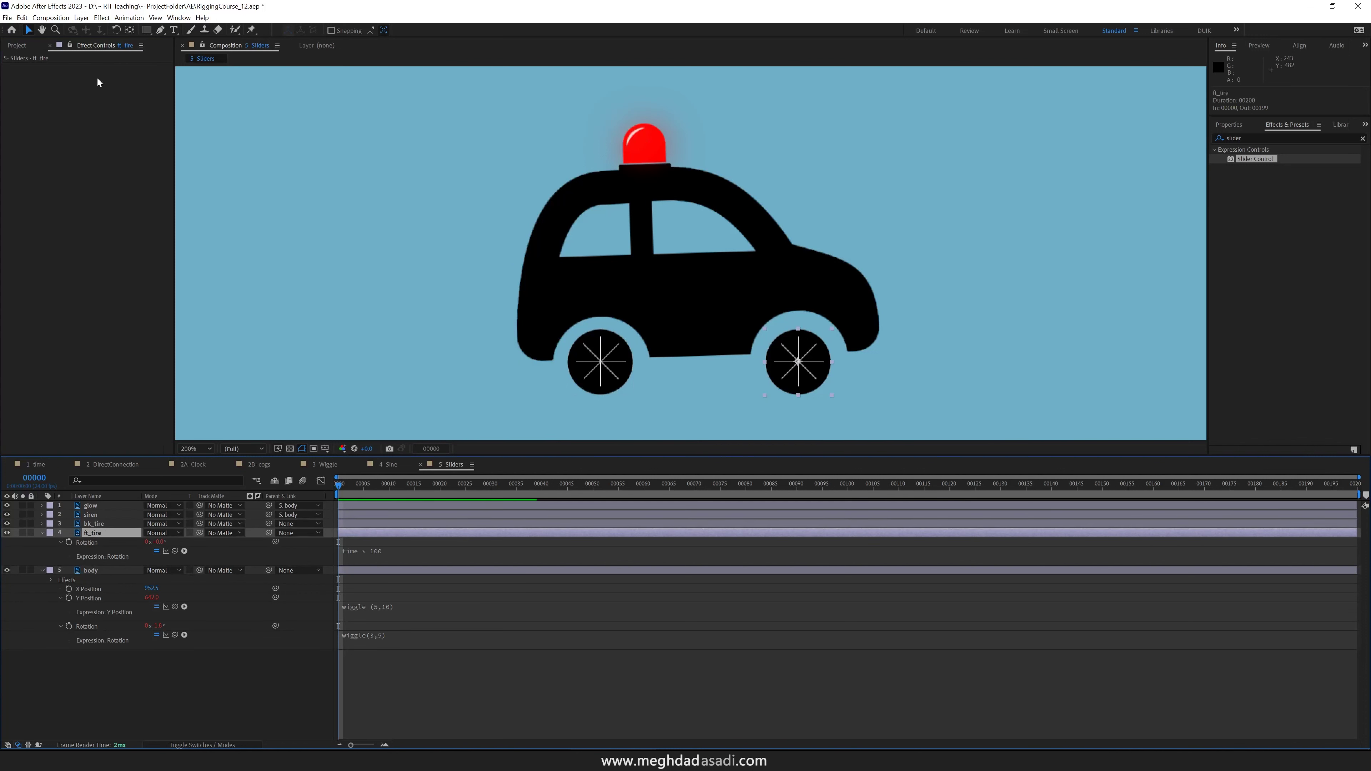
click(91, 506)
click(98, 573)
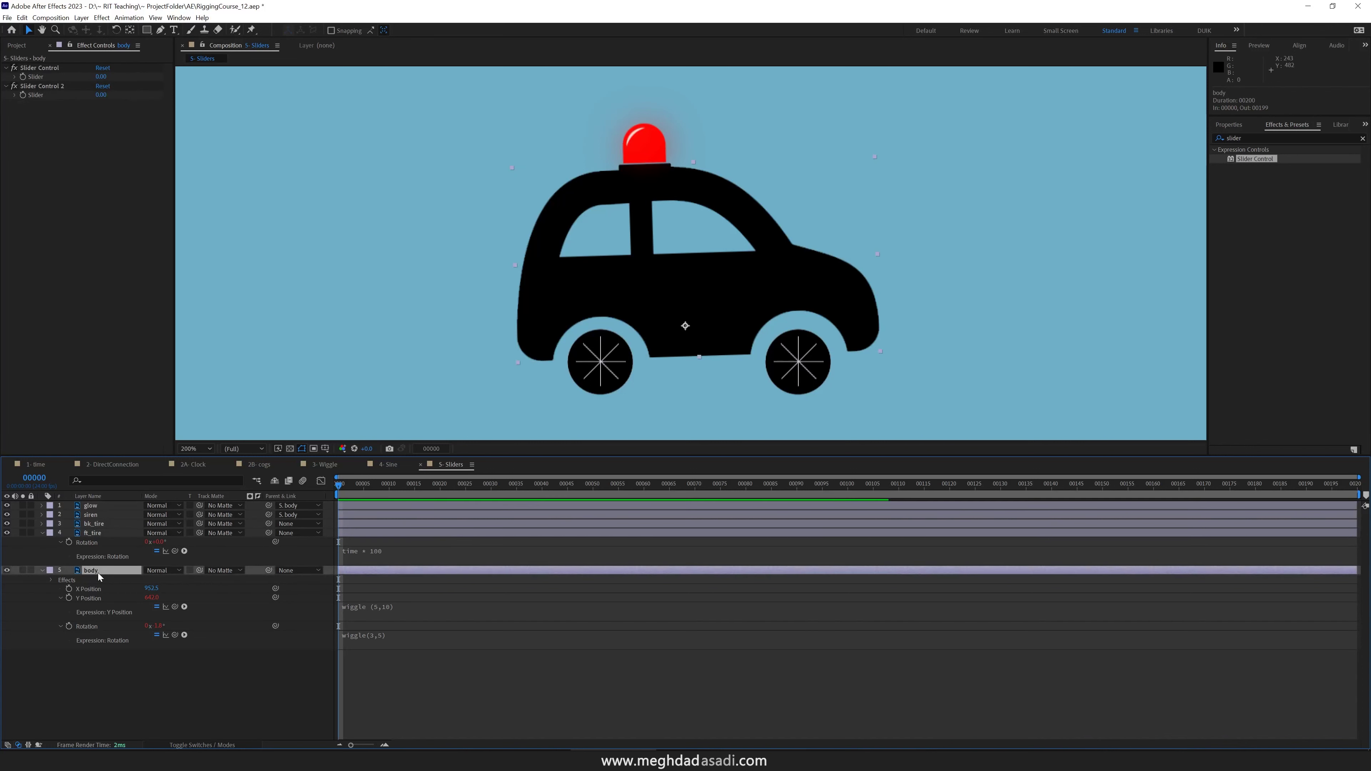
Rename the body layer's first Slider Control posY_amp
click(56, 68)
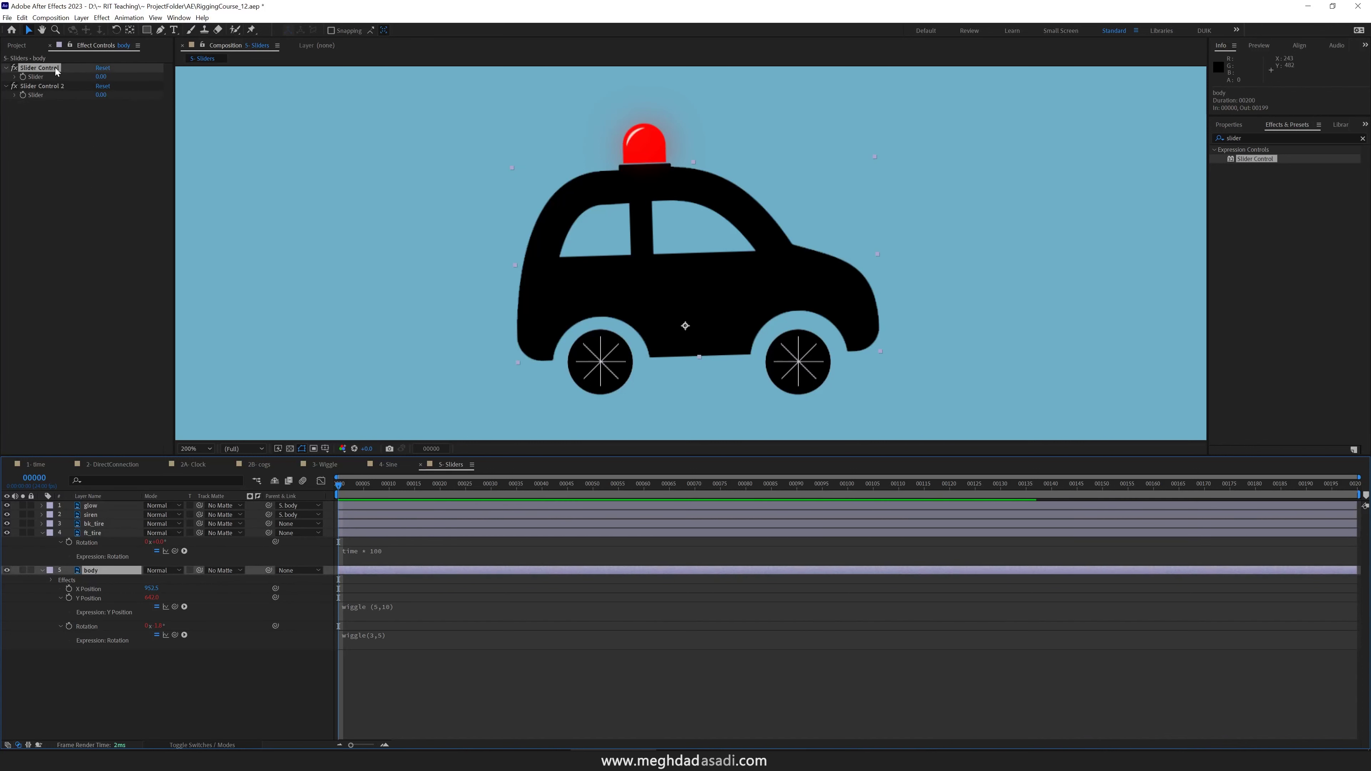
right_click(31, 78)
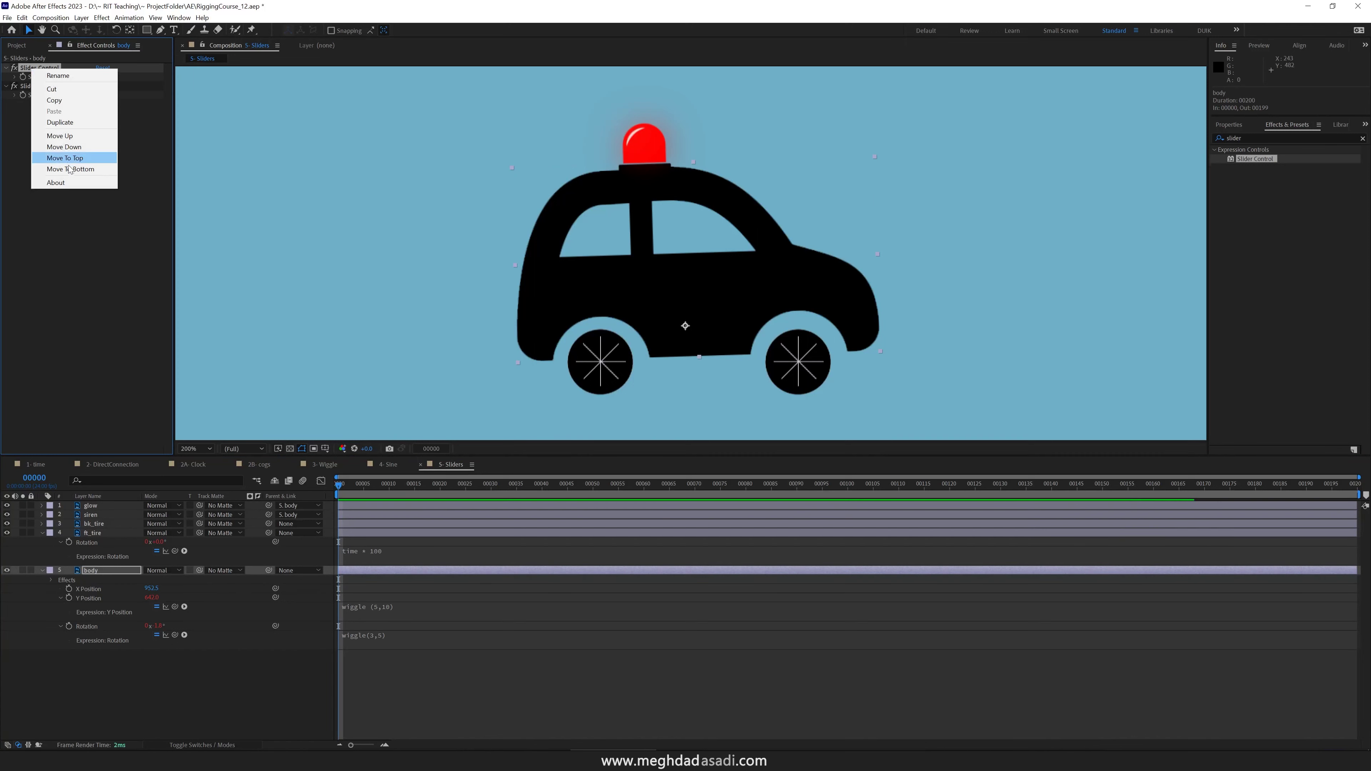
click(74, 196)
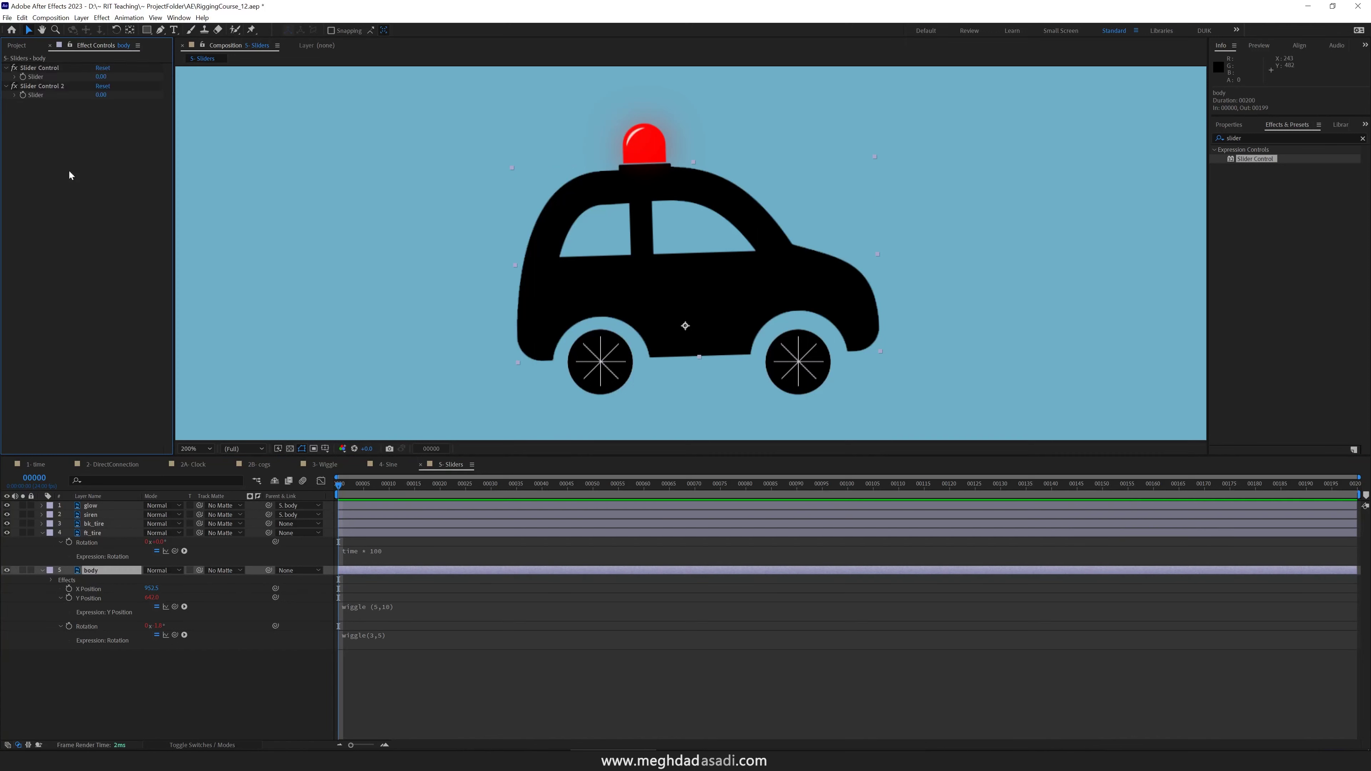
click(47, 69)
key(Return)
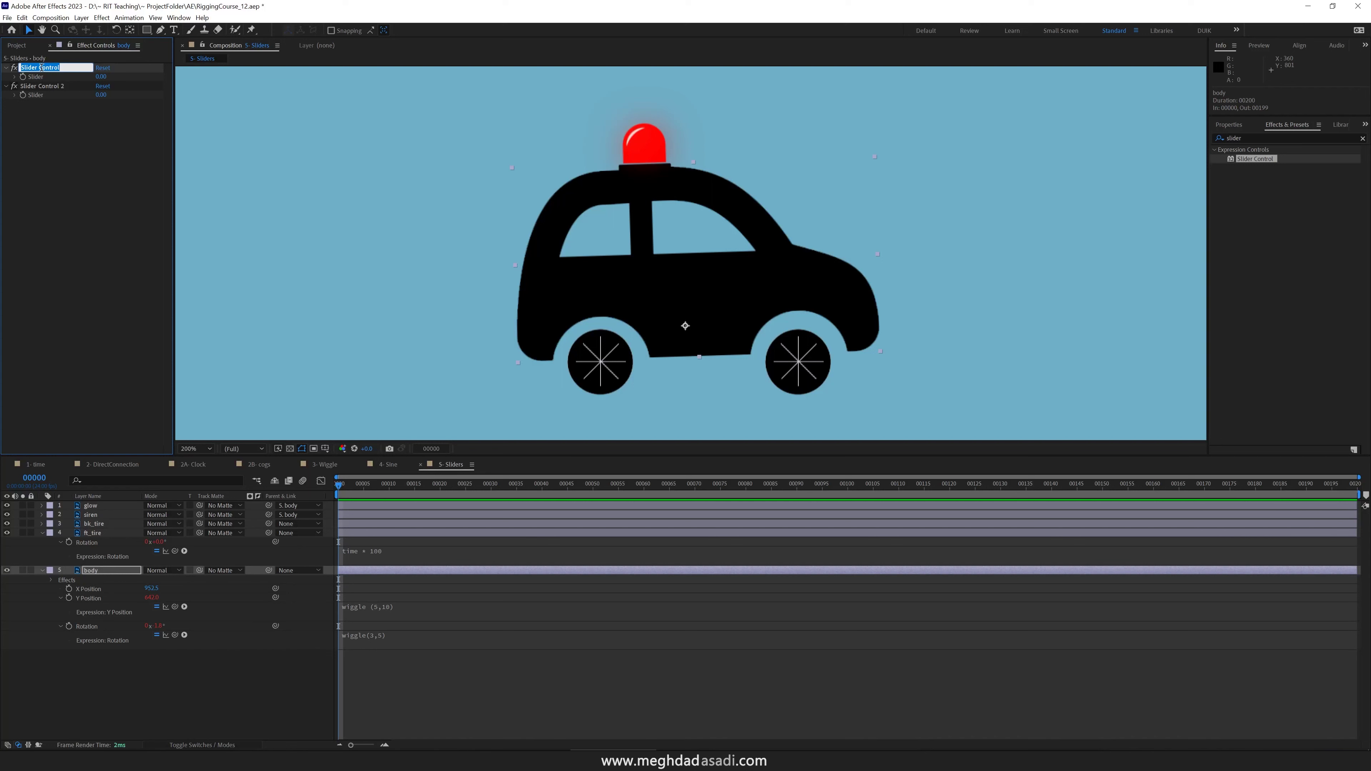
text(posY_amp)
key(Return)
Rename the body layer's second Slider Control posY_freq
click(41, 86)
key(Return)
text(po)
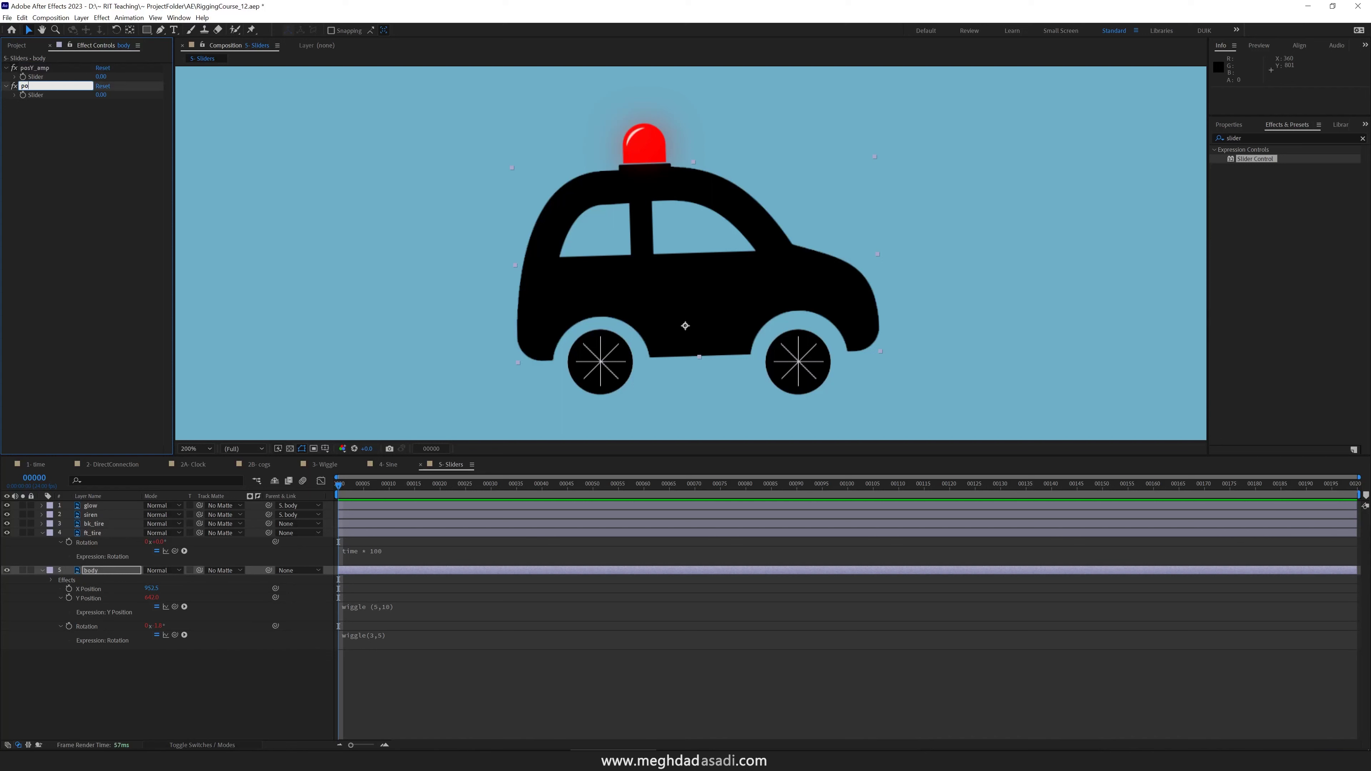
text(sY_freq)
key(Return)
Add two duplicate sliders named rot_amp and rot_freq to the body, and expand its Effects group in the timeline
key(ctrl+d)
key(Return)
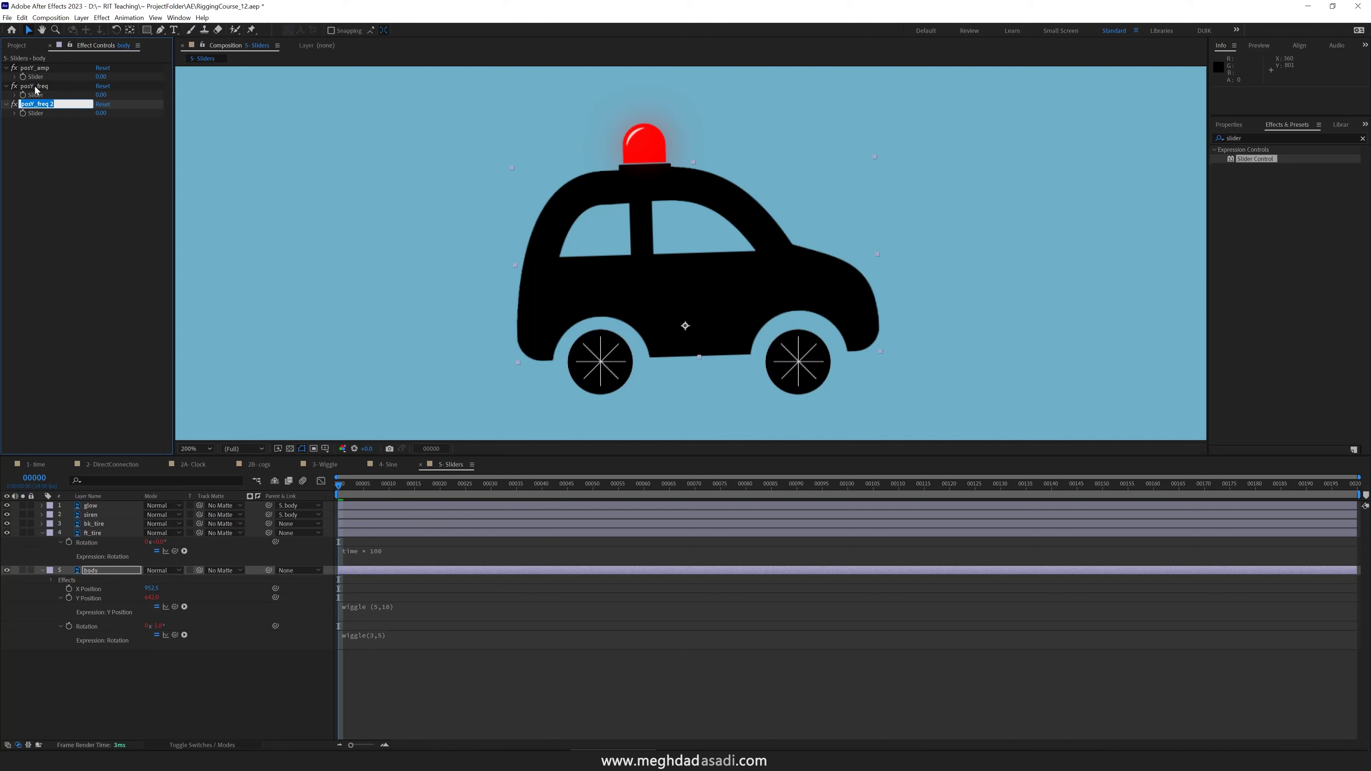
text(rot_amp)
key(Return)
key(ctrl+d)
key(Return)
text(rot_freq)
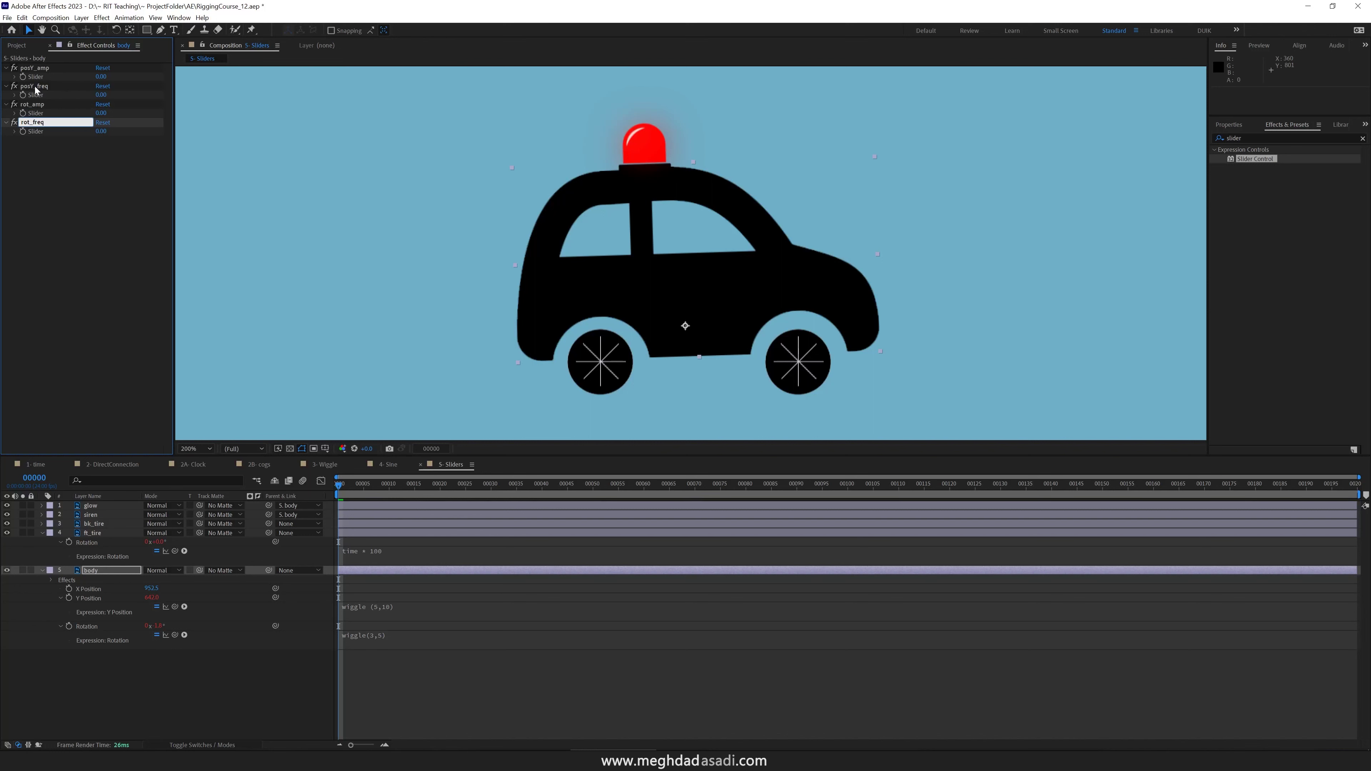
key(Return)
click(51, 579)
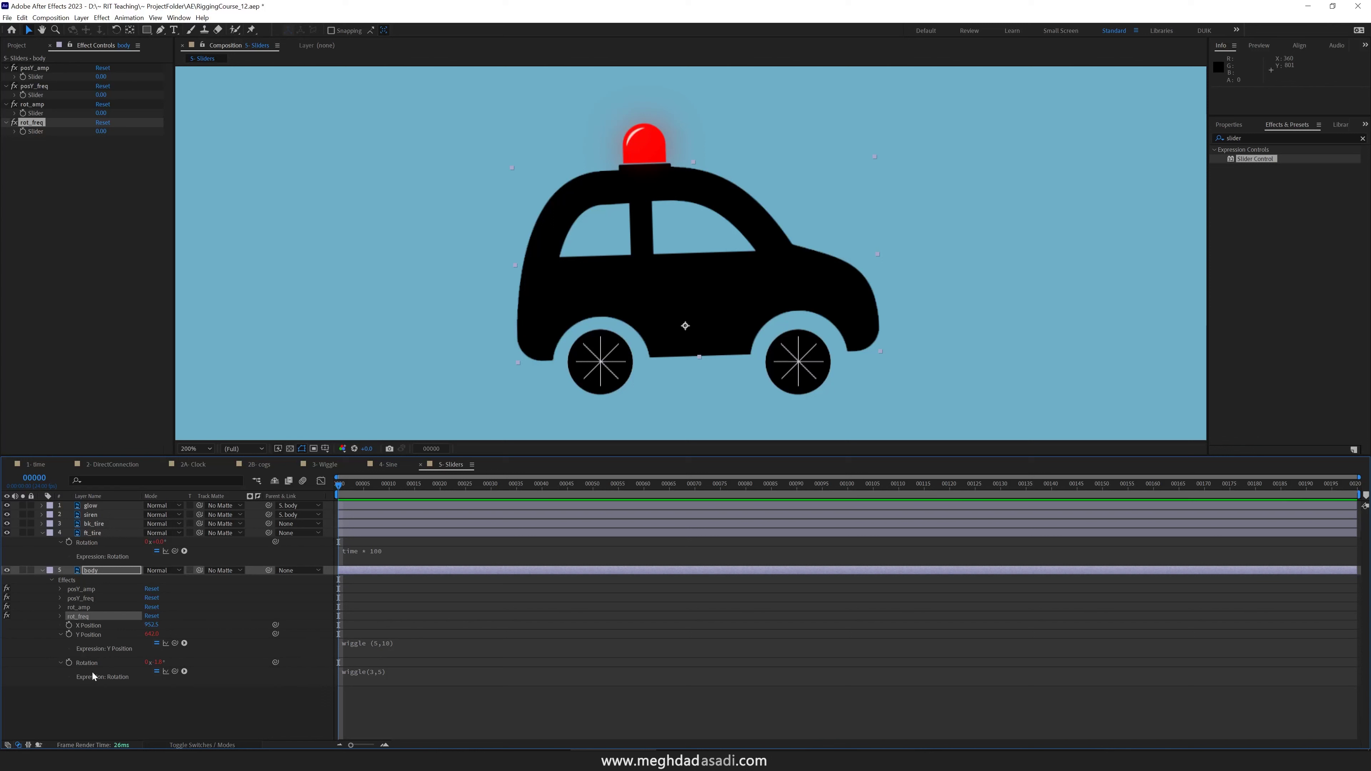
In the body's Y Position wiggle expression, replace the first argument with a link to the posY_freq slider
click(369, 646)
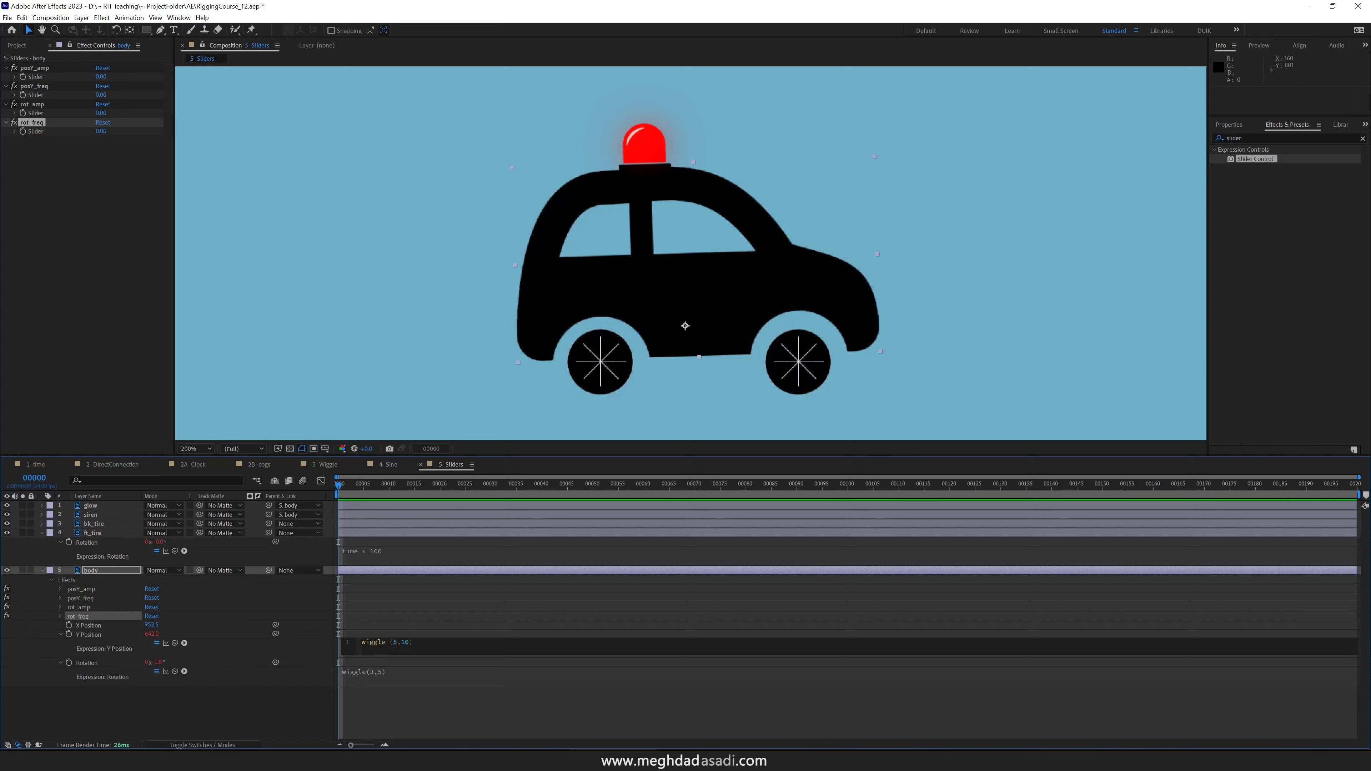
key(shift+Left)
click(60, 588)
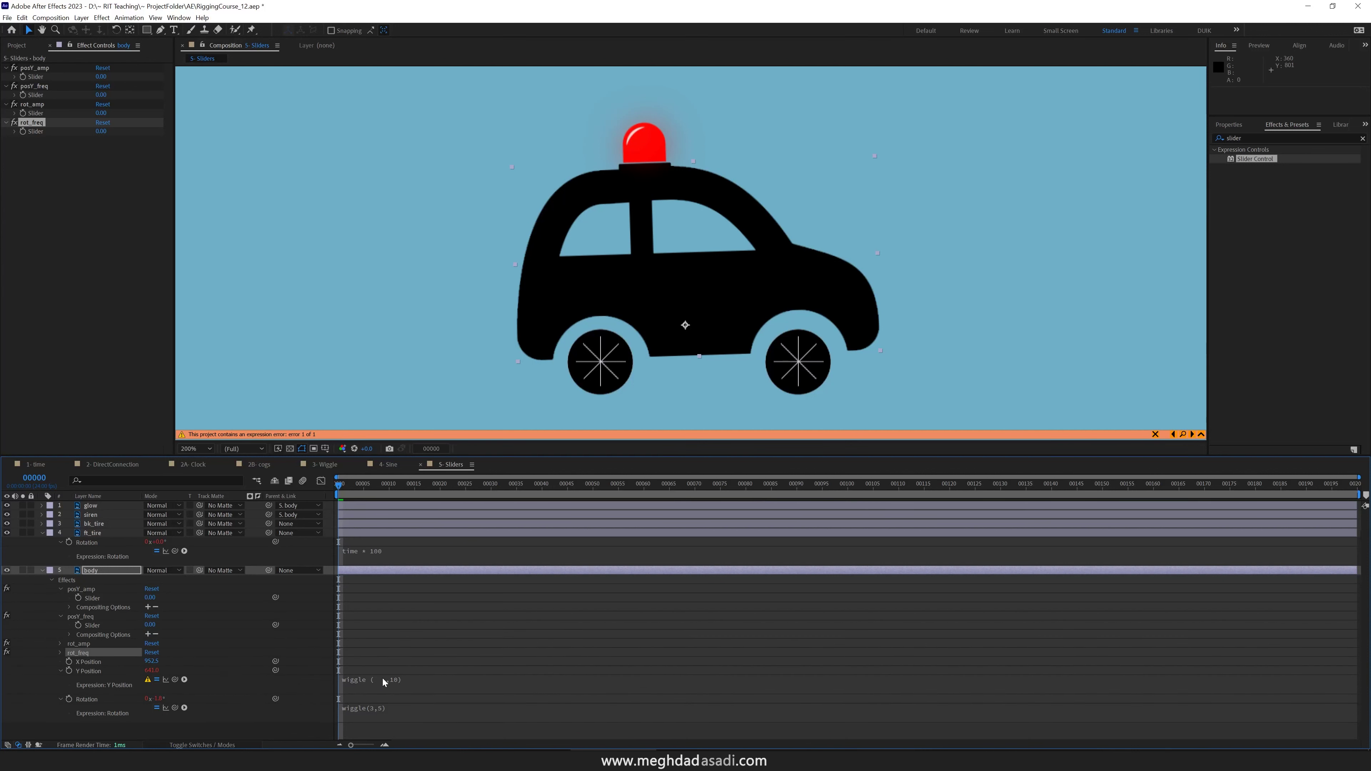
click(60, 617)
drag(174, 679, 96, 622)
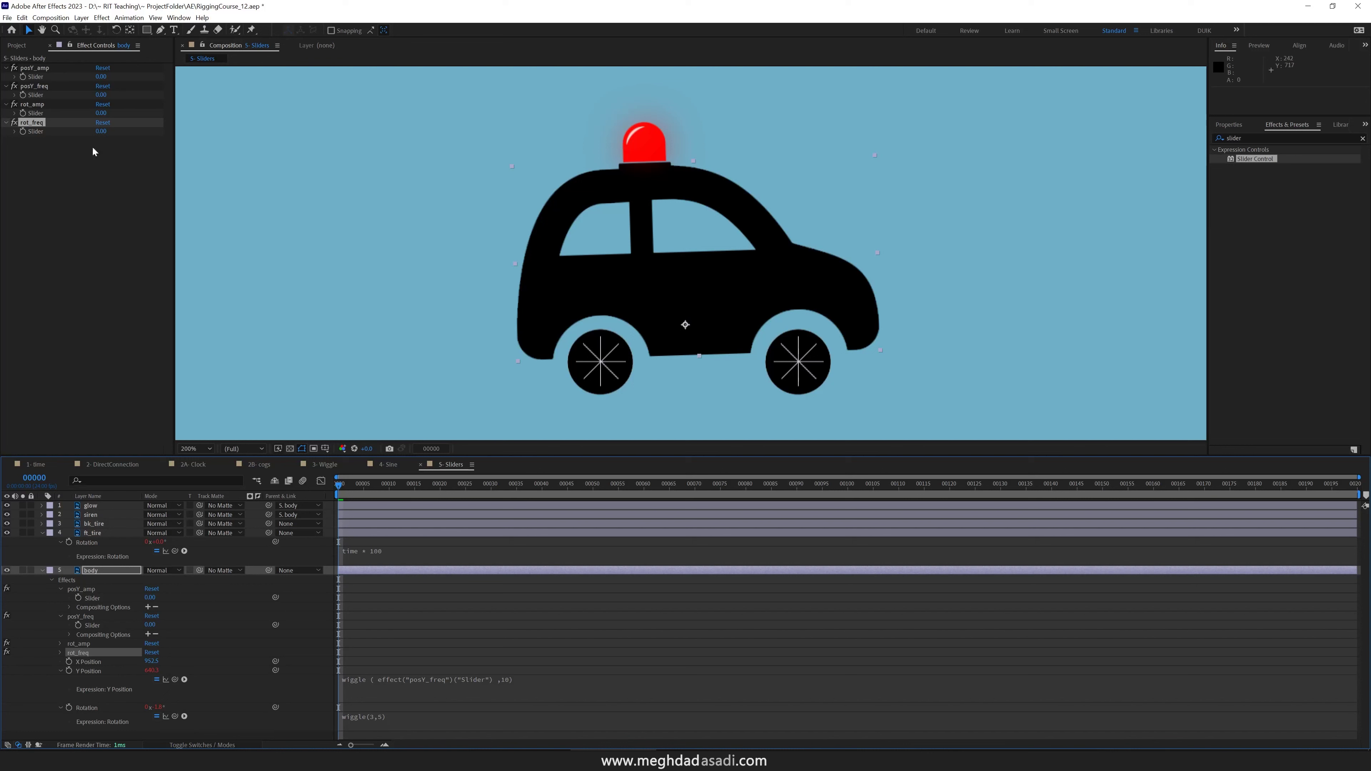
Link the second argument of the Y Position wiggle to the posY_amp slider and collapse the body's Effects group
click(501, 686)
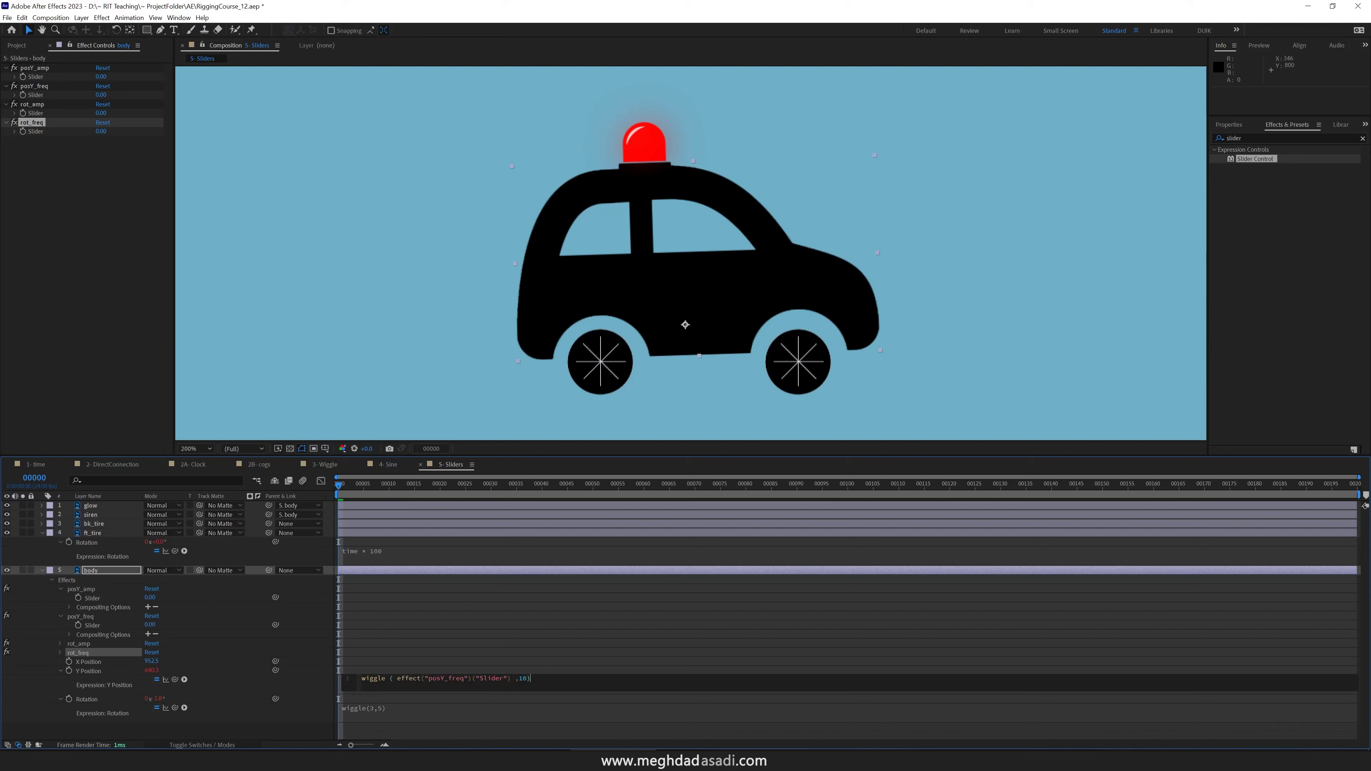
drag(523, 678, 527, 678)
drag(175, 680, 97, 601)
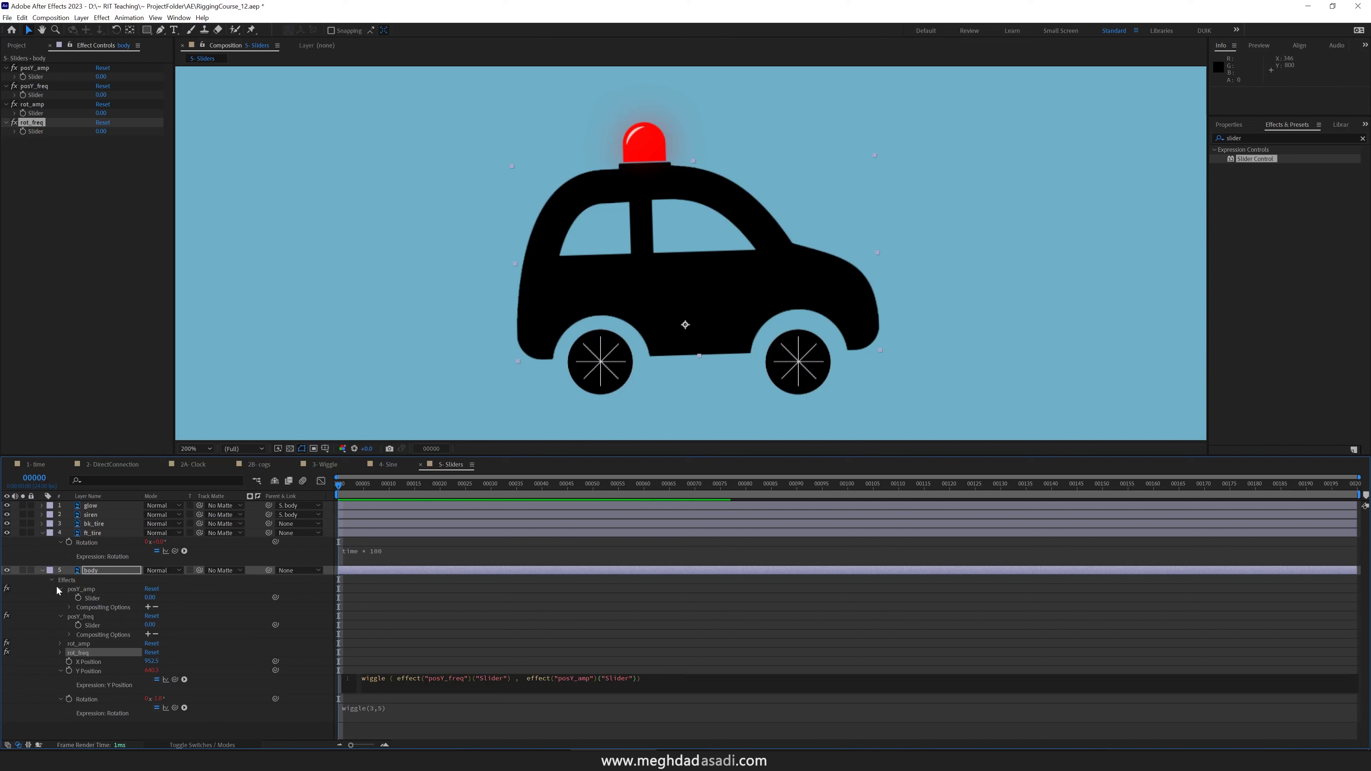
click(51, 580)
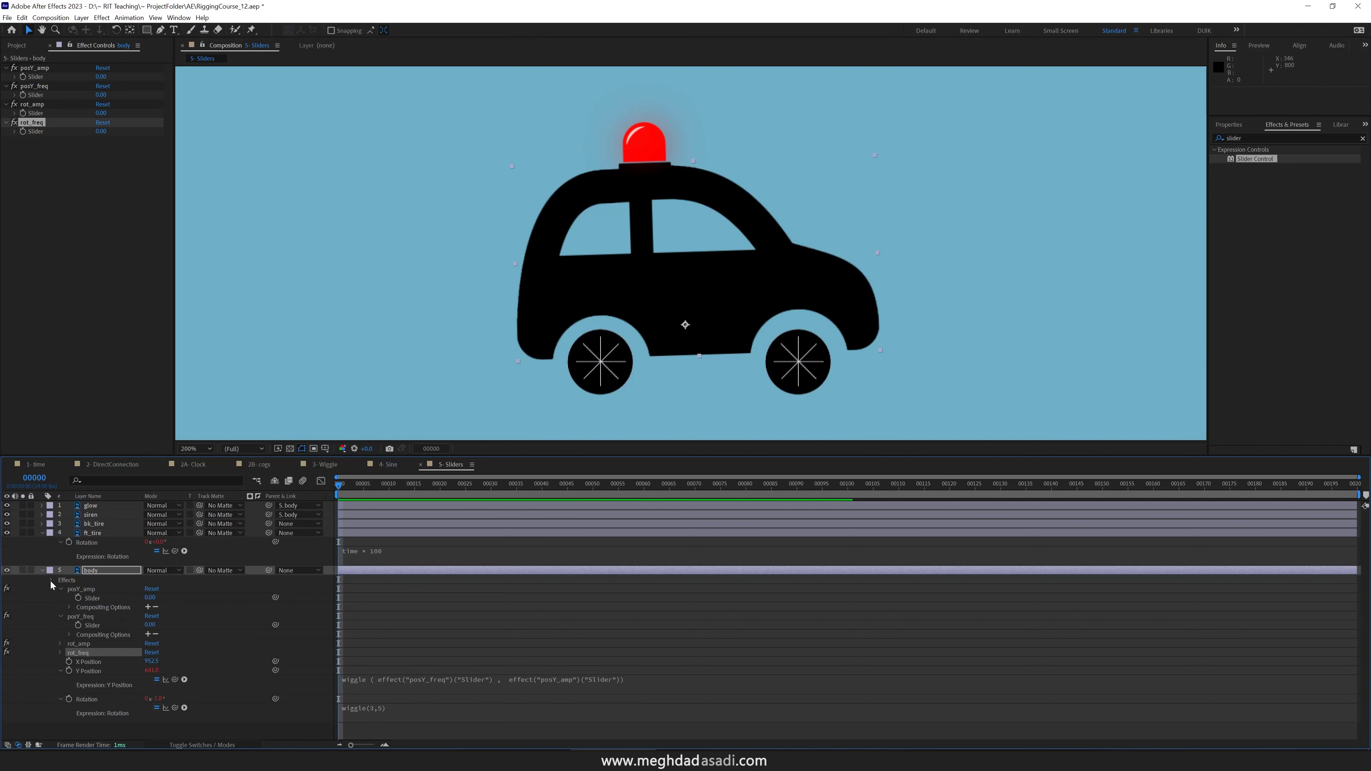
click(51, 580)
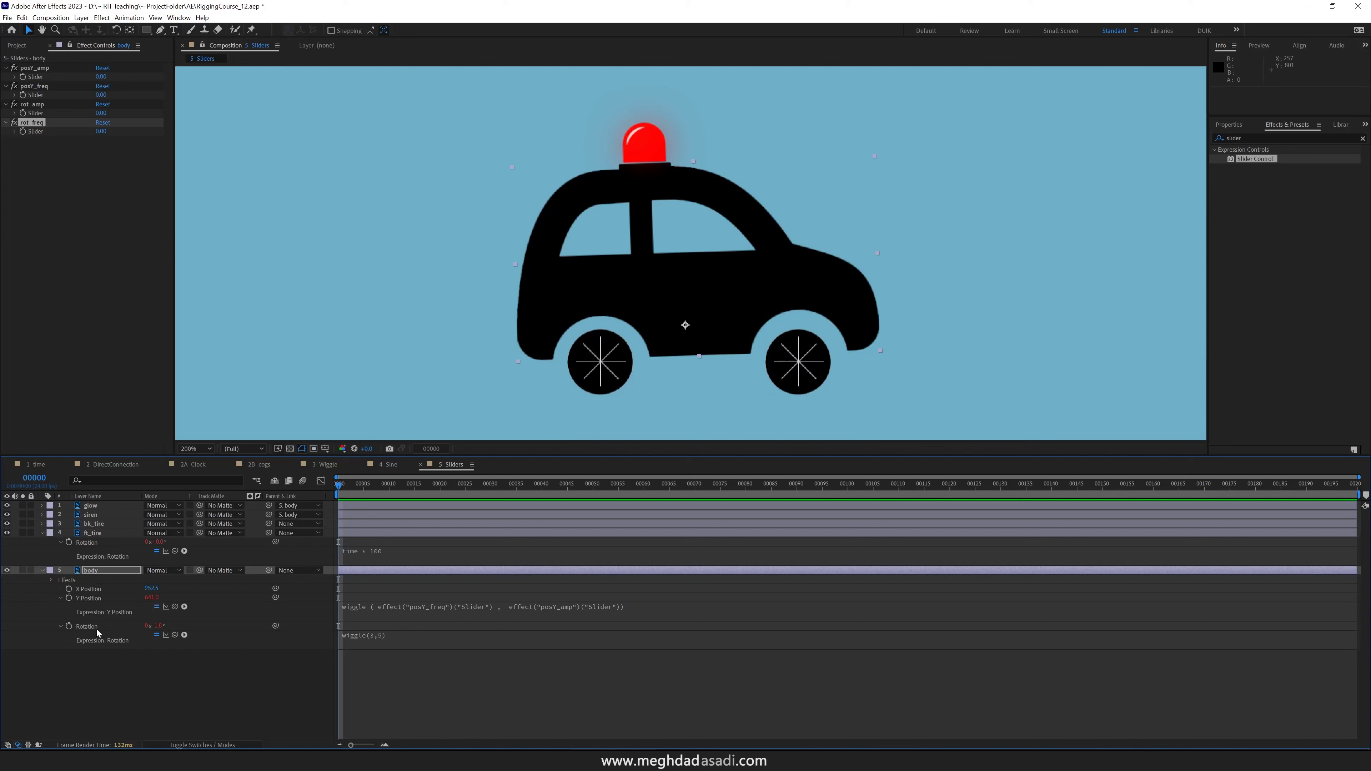
Link the body's Rotation wiggle arguments to the rot_freq and rot_amp sliders, and collapse the layer
click(363, 637)
double_click(391, 634)
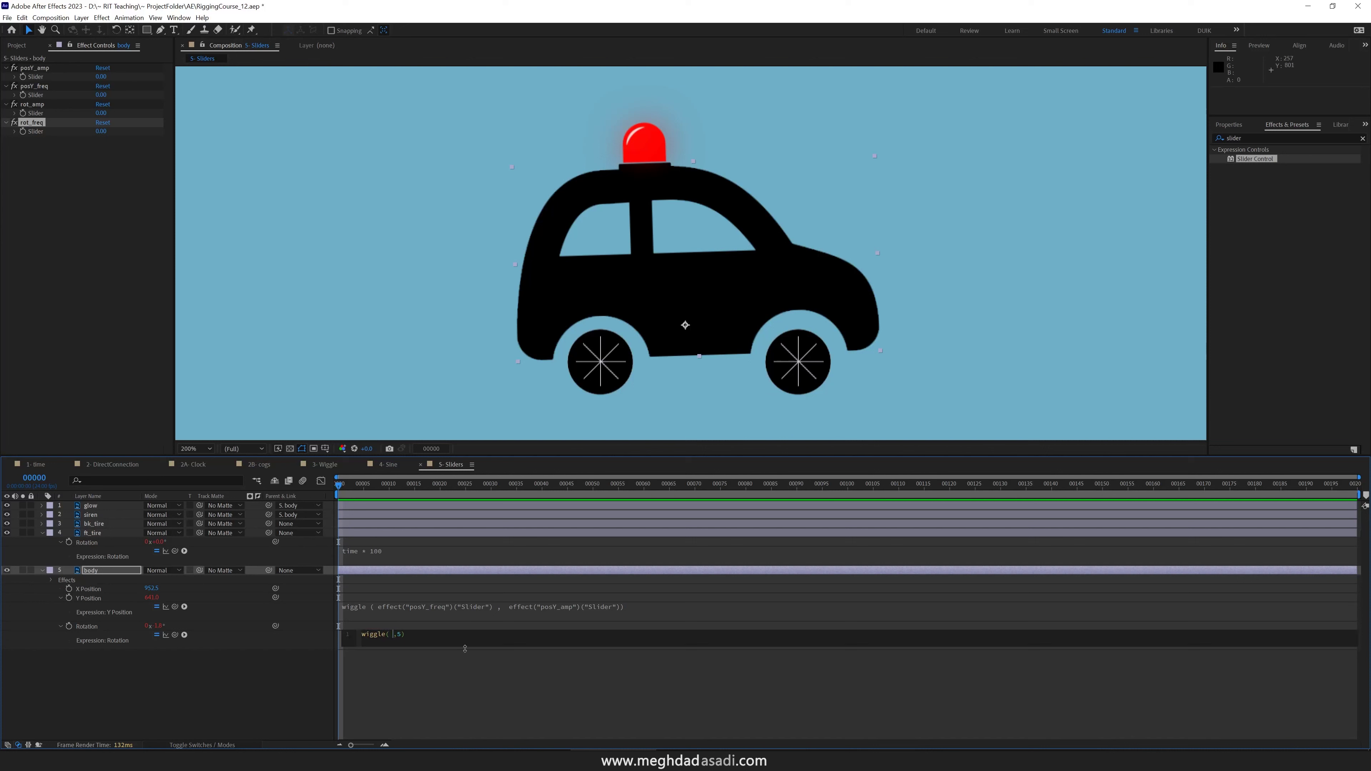
drag(174, 635, 35, 132)
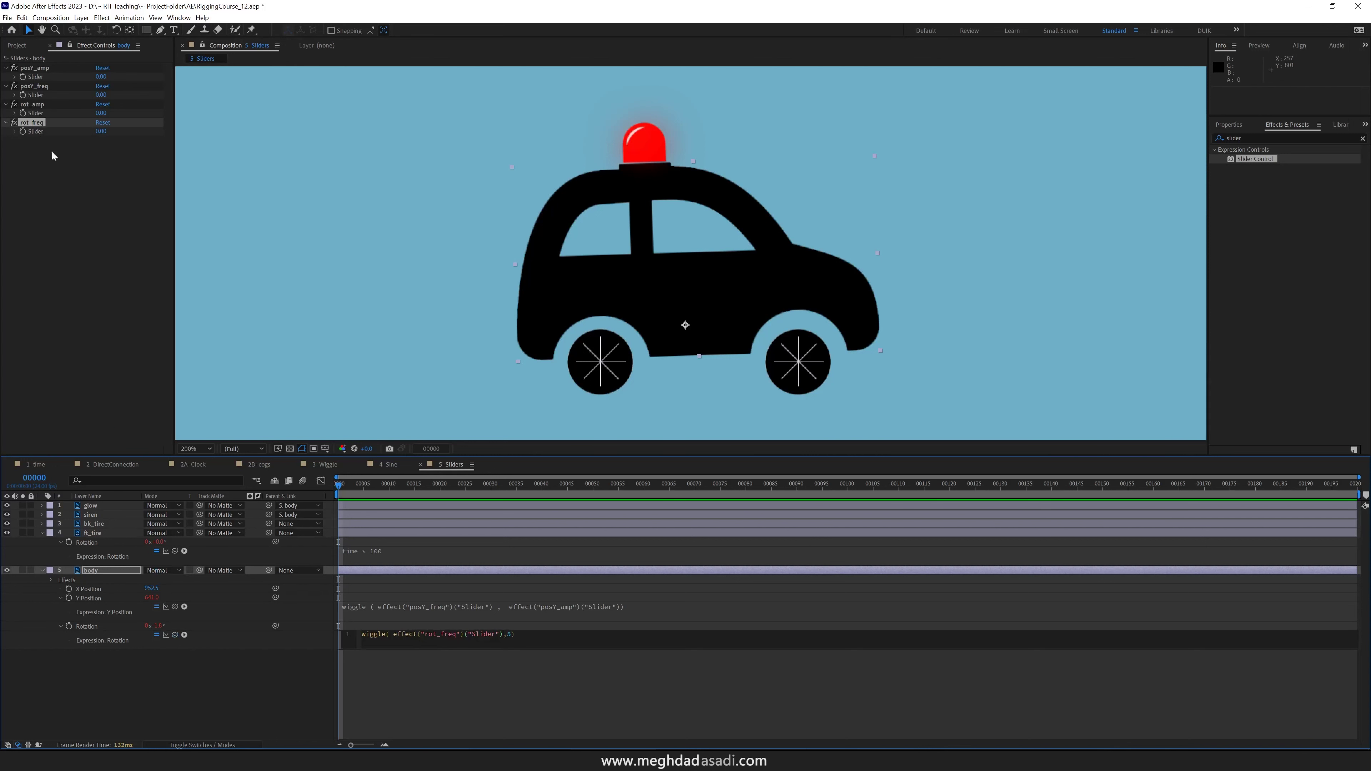
drag(175, 634, 35, 113)
key(KP_Enter)
click(42, 571)
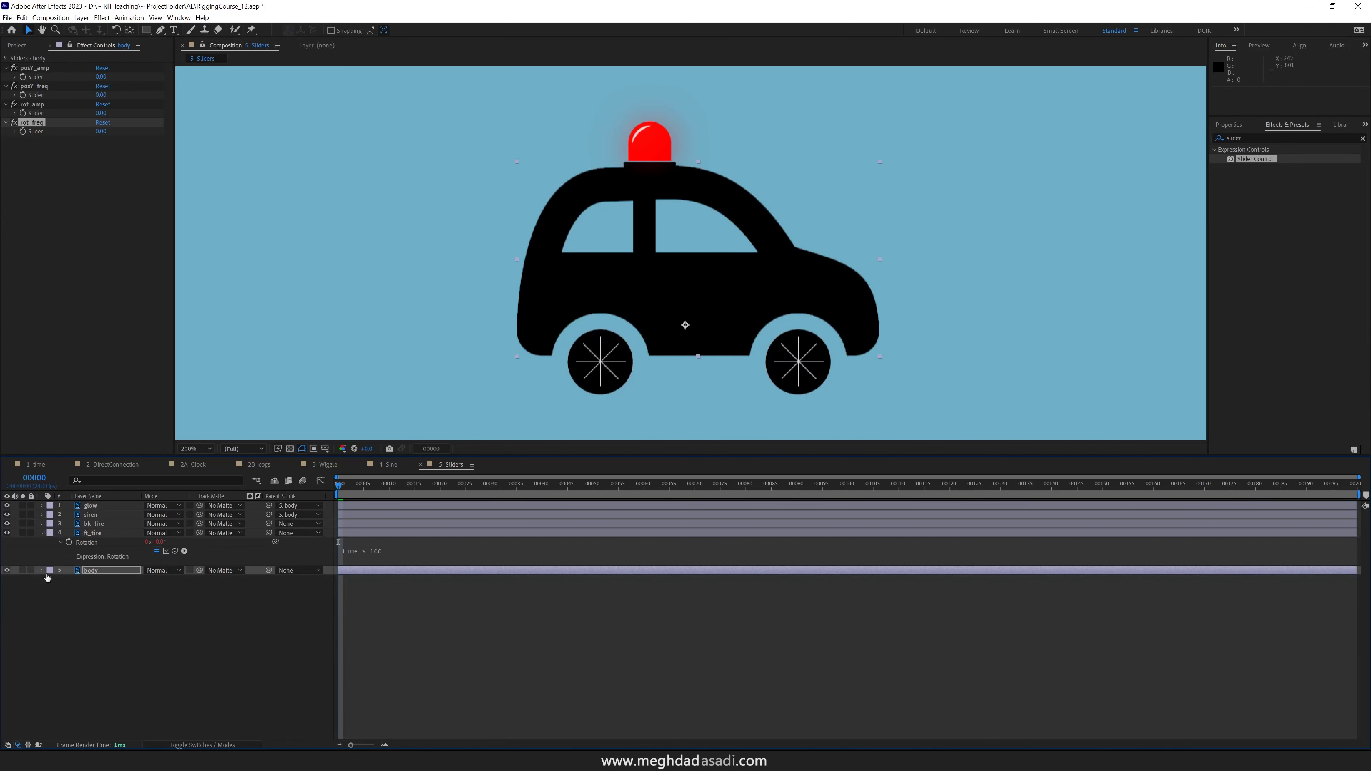
Set posY_amp to 10, posY_freq to 4, rot_amp to 4 and rot_freq to 3, and preview the wiggle
click(101, 76)
text(10)
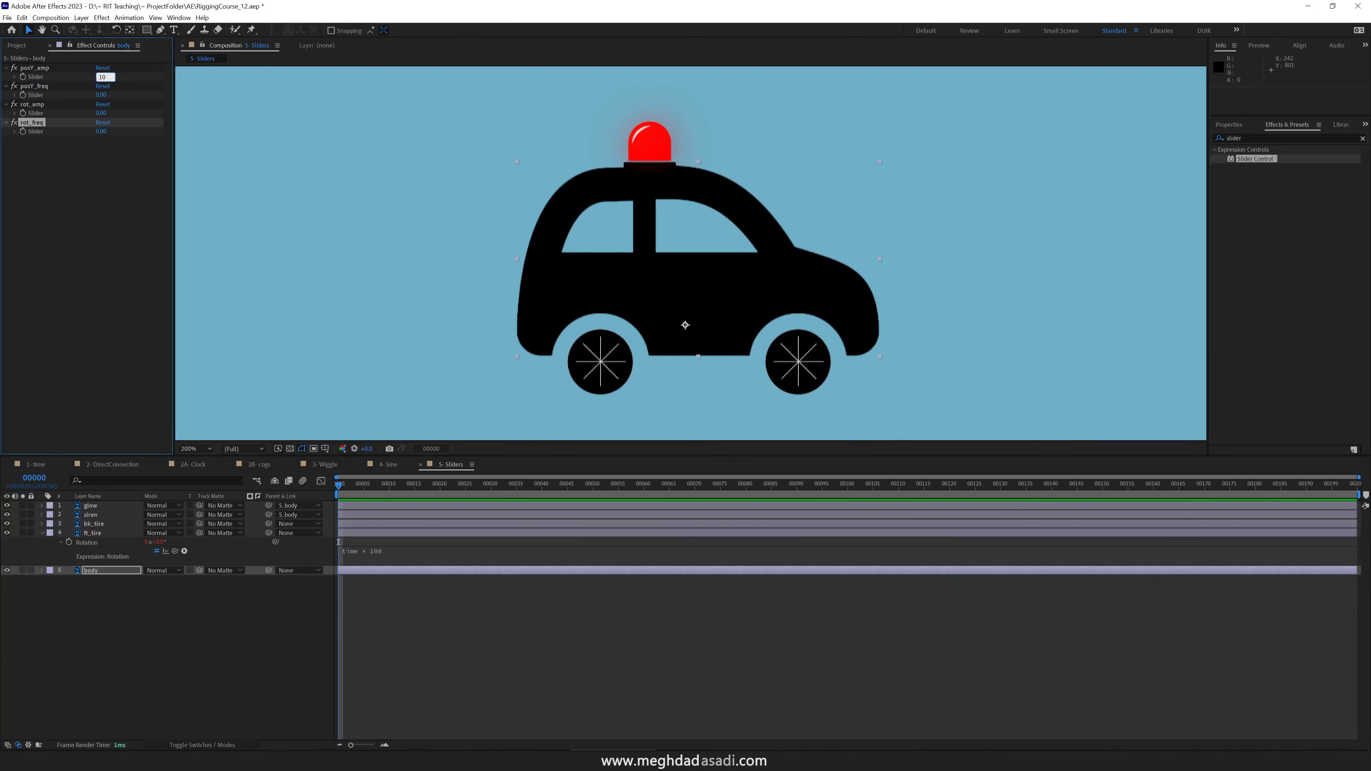
key(Tab)
text(4)
key(Tab)
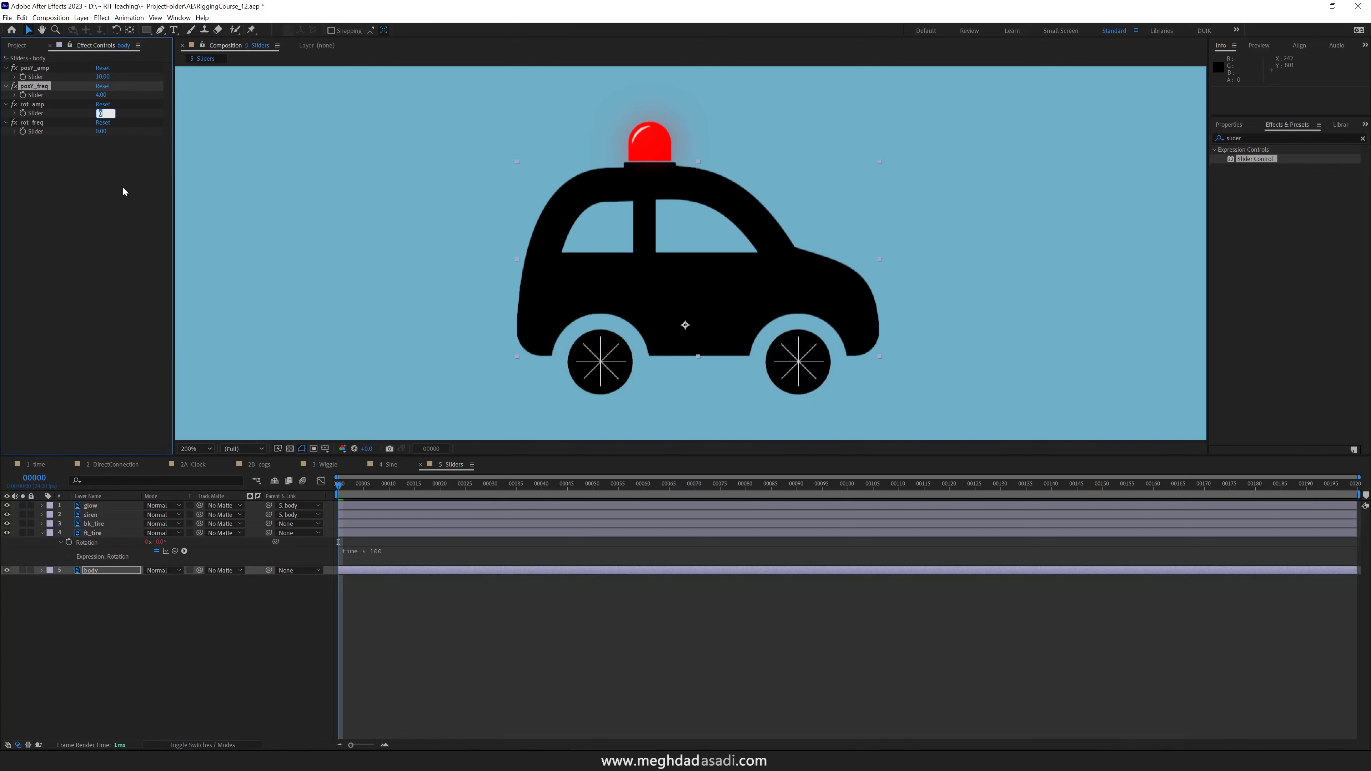
key(Tab)
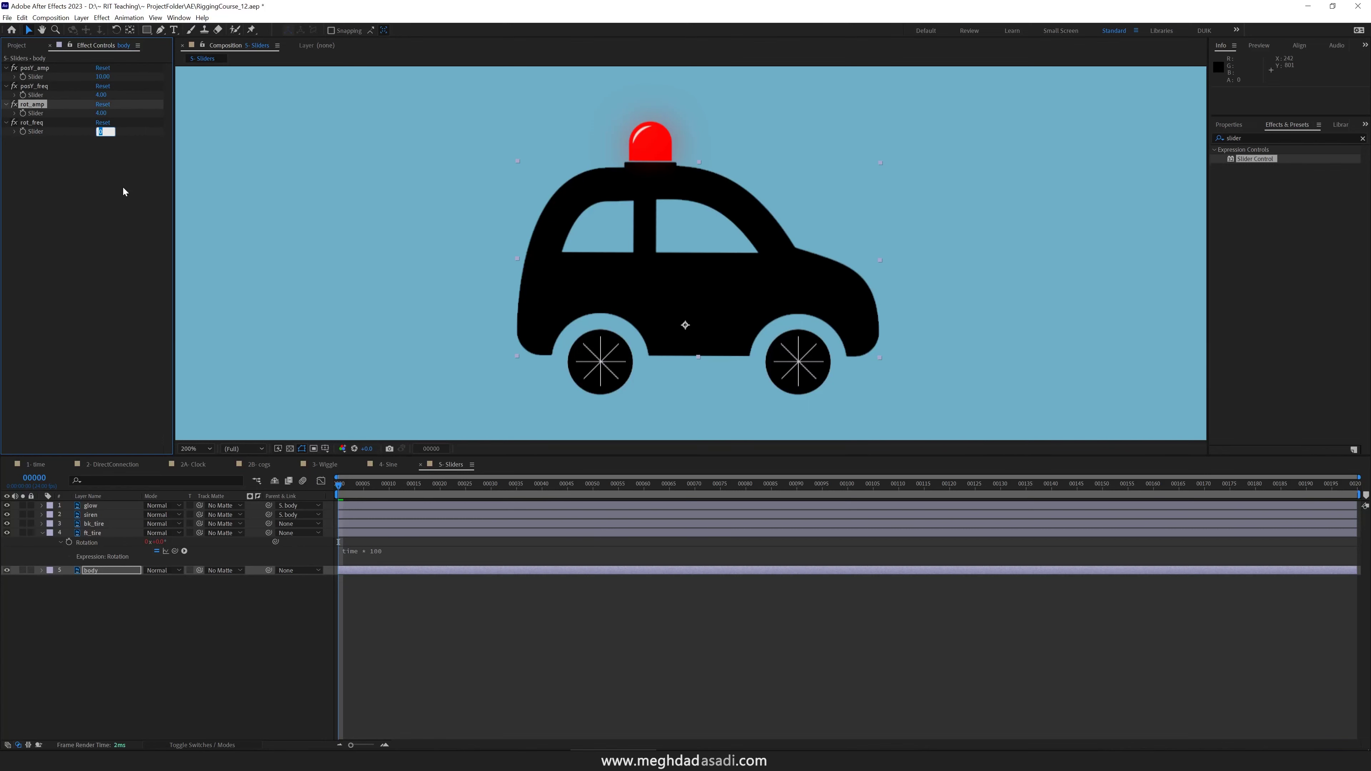
text(3)
key(Return)
key(space)
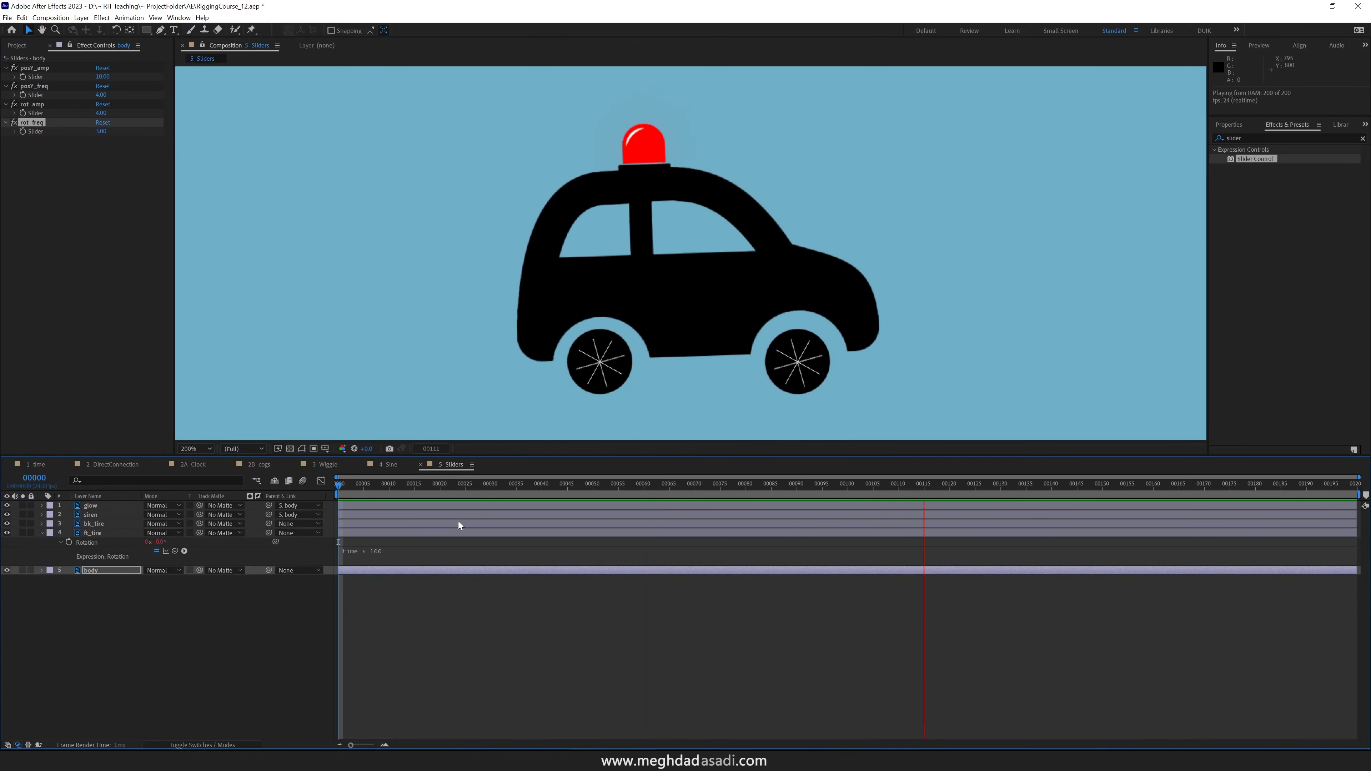
At frame 30, enable keyframing on the body's rot_amp and posY_amp sliders and reveal their keyframes in the timeline
click(348, 483)
drag(359, 483, 491, 479)
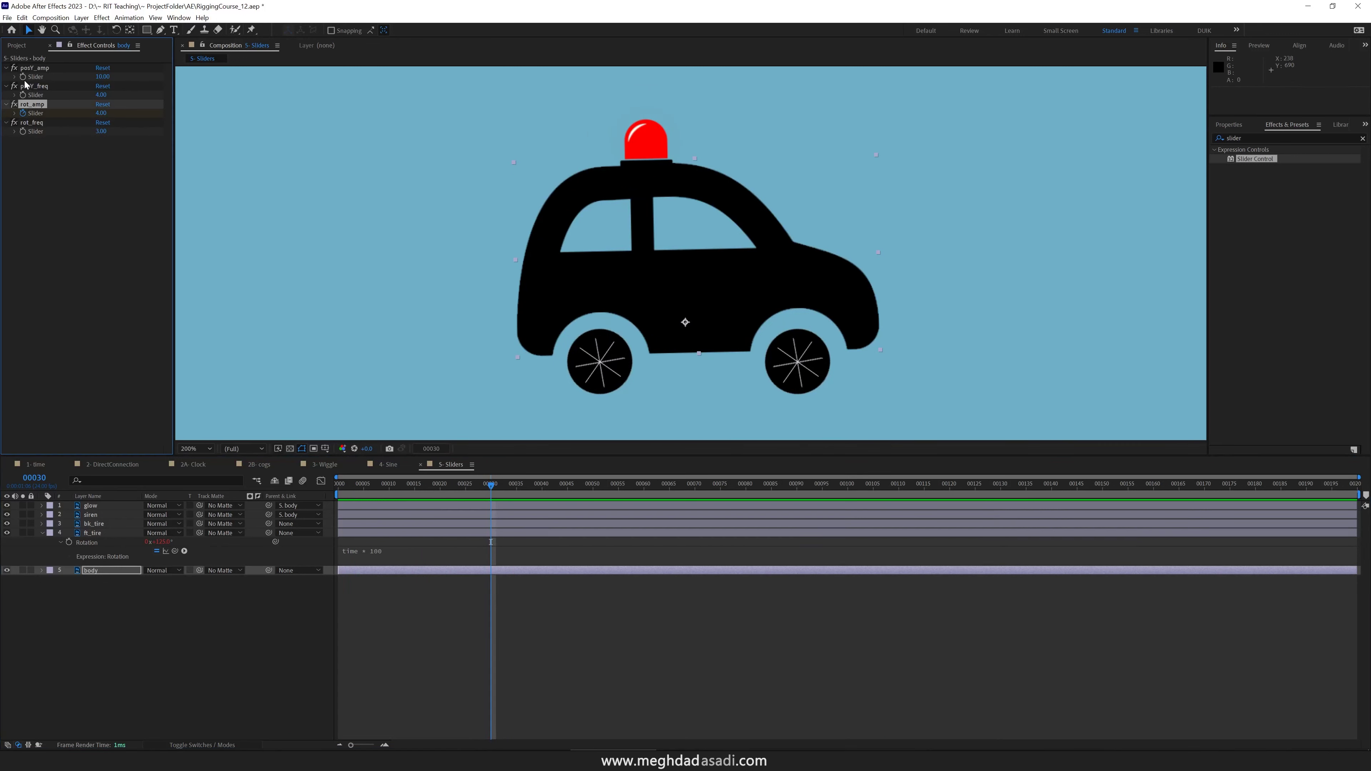
click(29, 67)
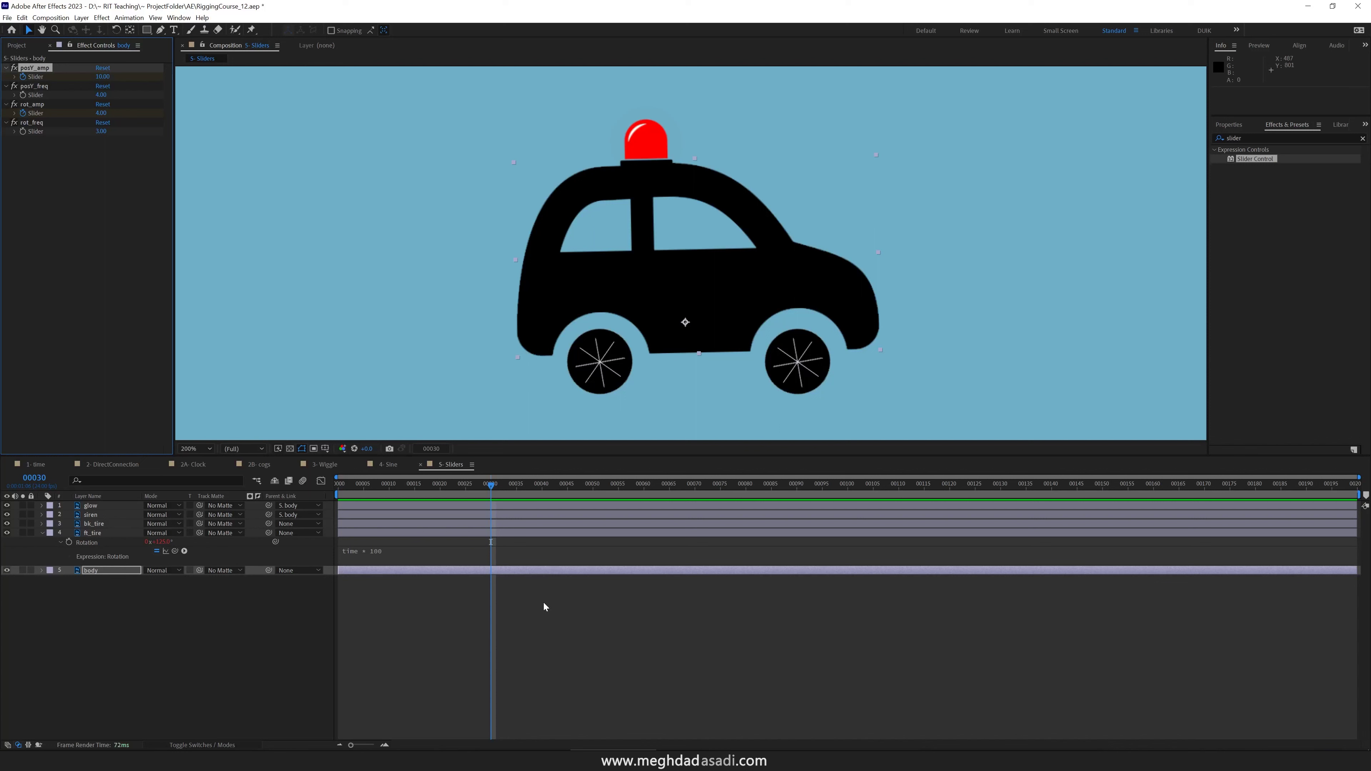
key(u)
At frame 25, set the posY_amp and rot_amp sliders to 0
click(467, 485)
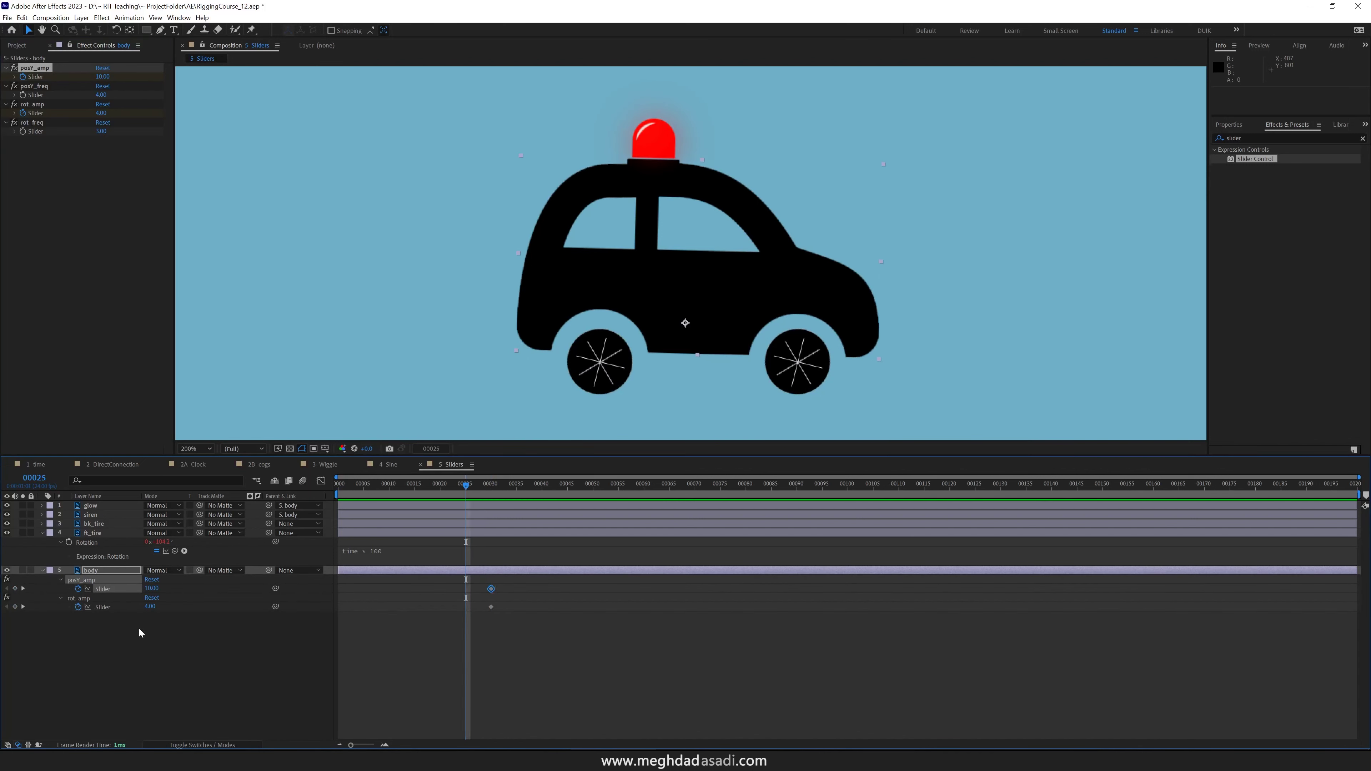
click(151, 588)
text(0)
key(Tab)
text(0)
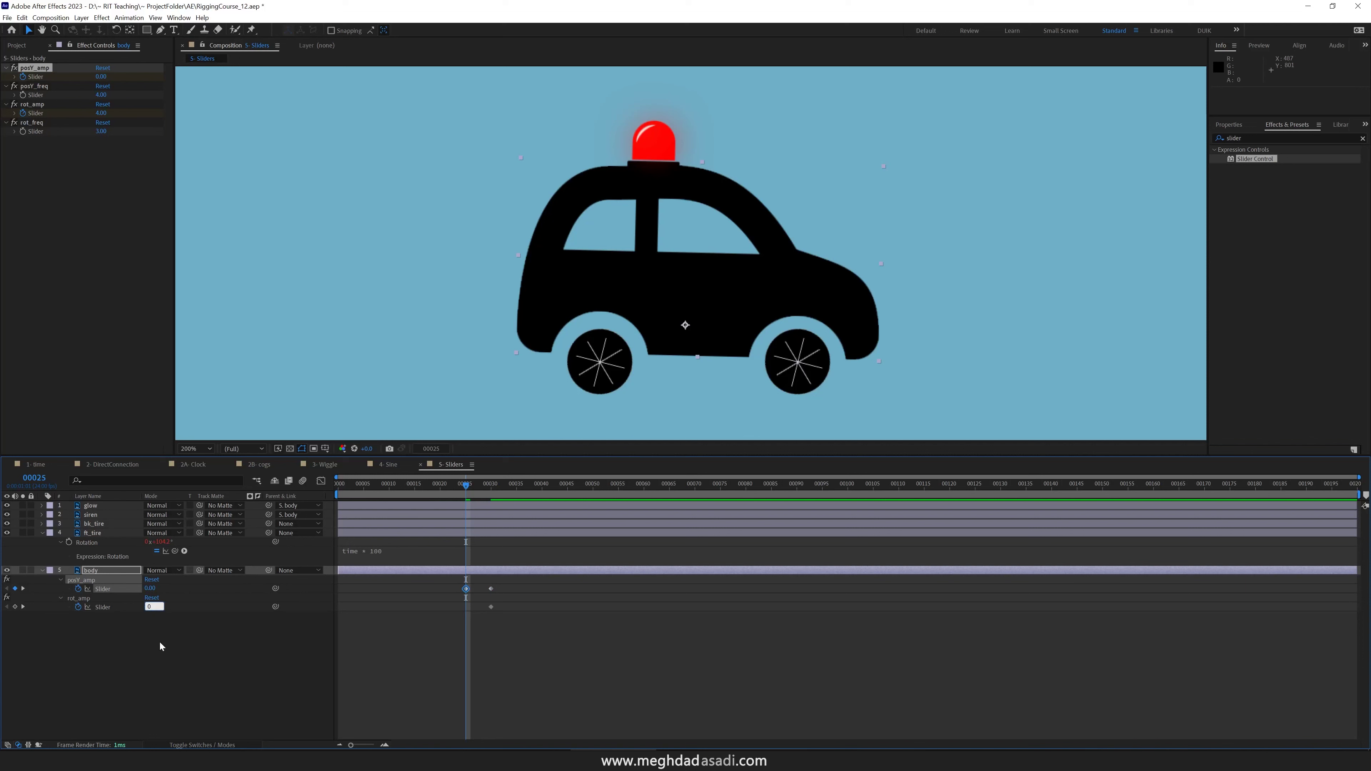
key(Return)
Move the frame 30 keyframes of both amplitude sliders to frame 35, and add hold-value keyframes at frame 107
click(486, 484)
mouse_move(504, 588)
mouse_down()
mouse_move(484, 617)
mouse_move(522, 608)
mouse_up()
drag(487, 487, 884, 506)
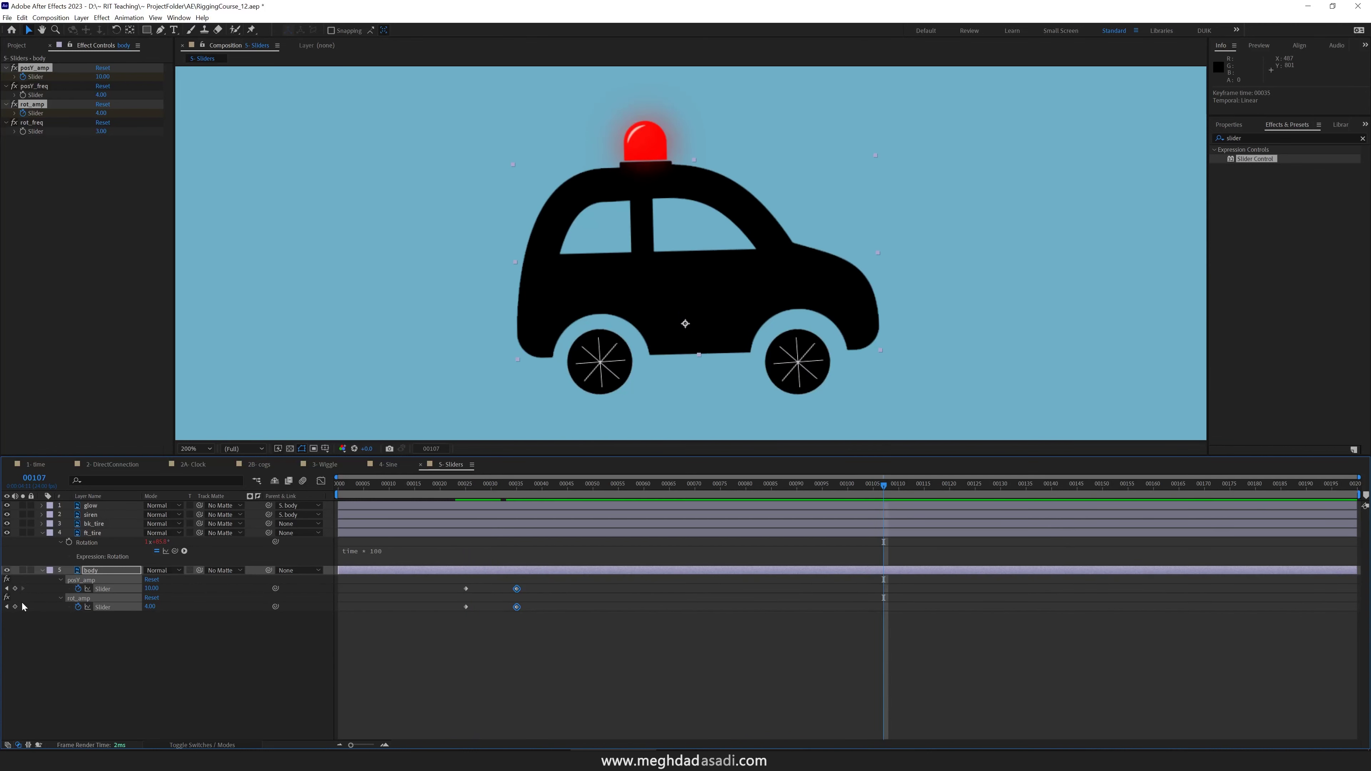
click(15, 588)
click(15, 607)
Set both body amplitude sliders to 0 at frame 127 and preview the animation from the start
click(986, 489)
click(151, 588)
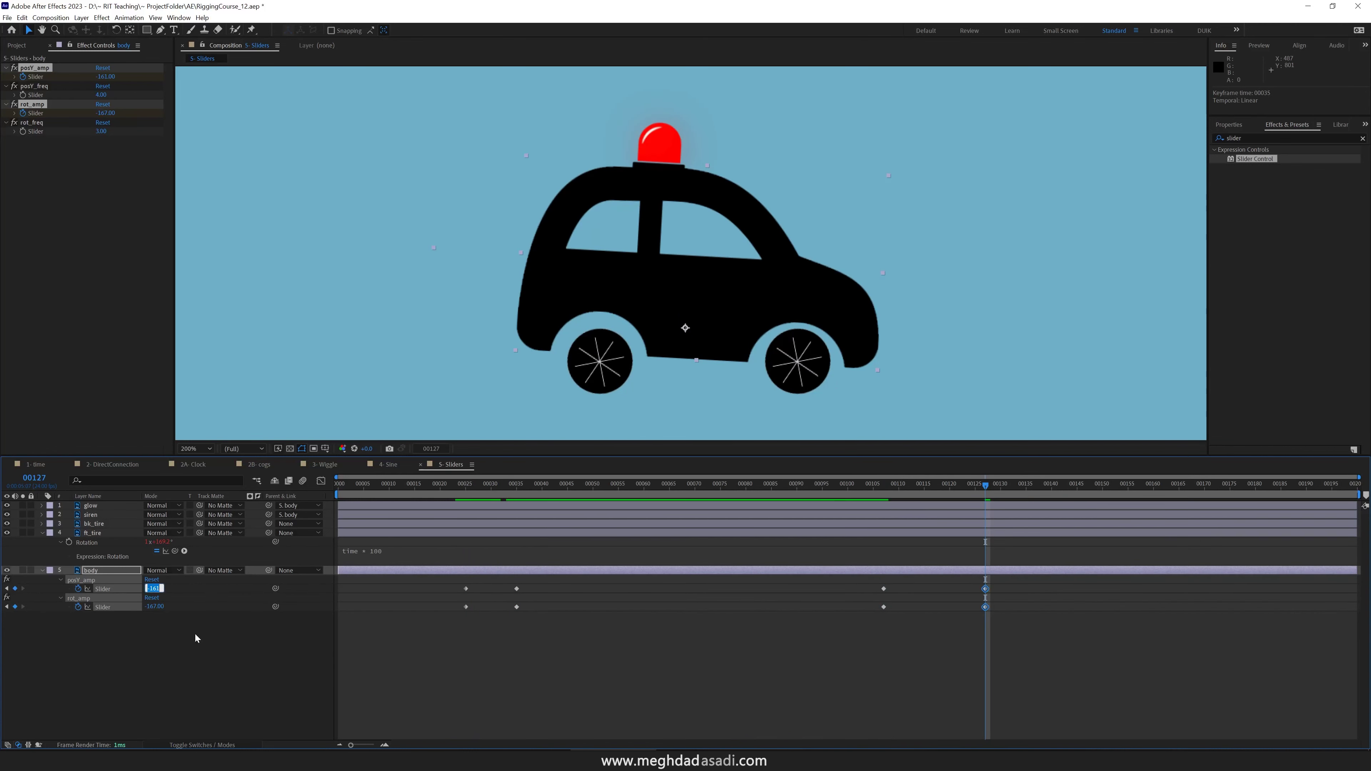
text(0)
key(Return)
key(Home)
key(space)
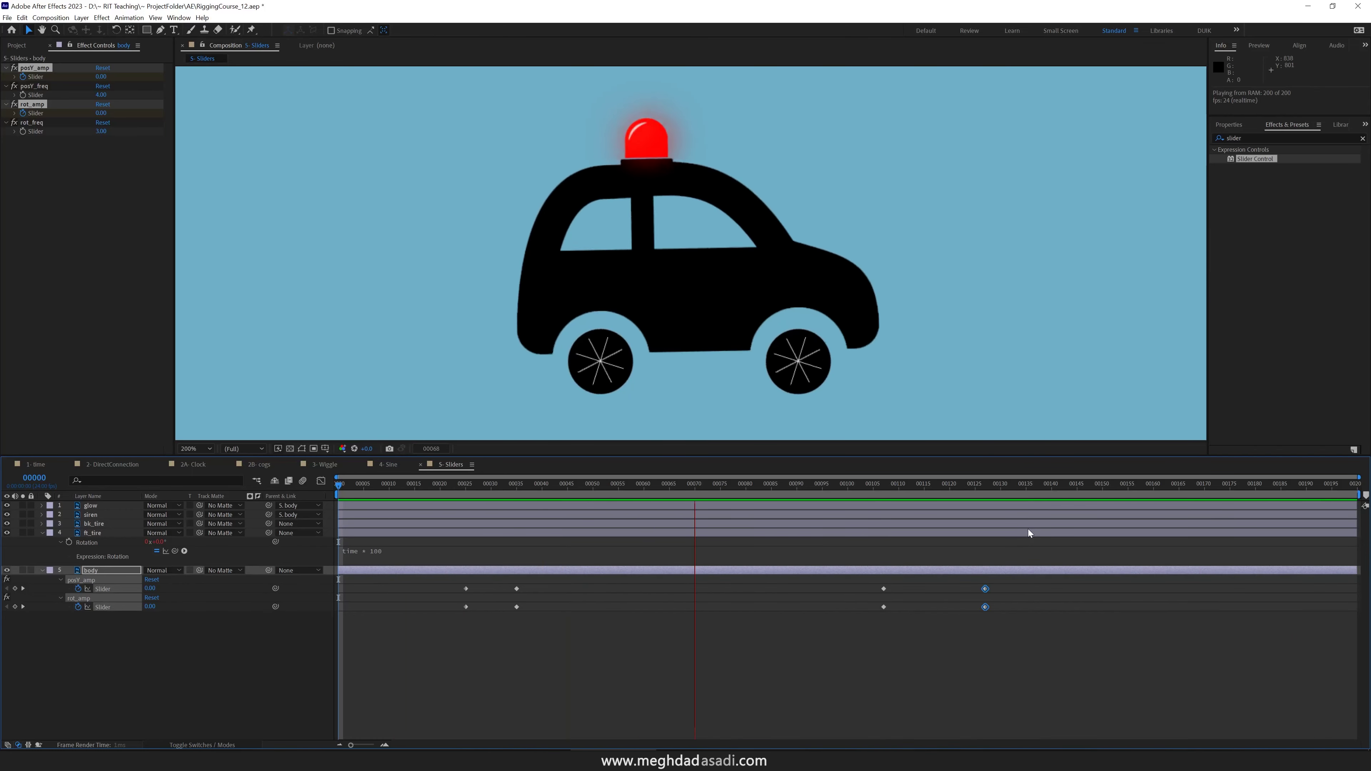
Stop the preview at frame 150, select the glow layer and reveal its Opacity expression
click(1102, 484)
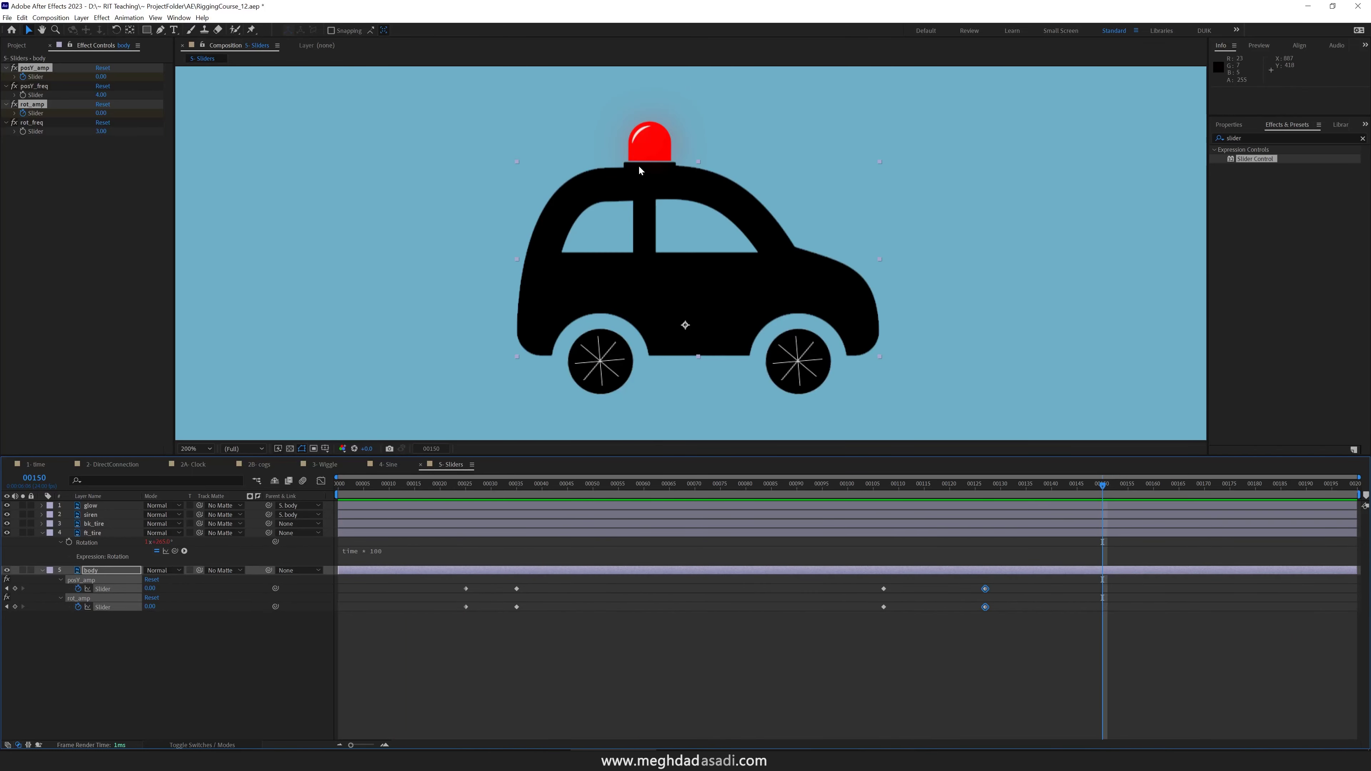
click(108, 506)
key(t)
key(e)
key(e)
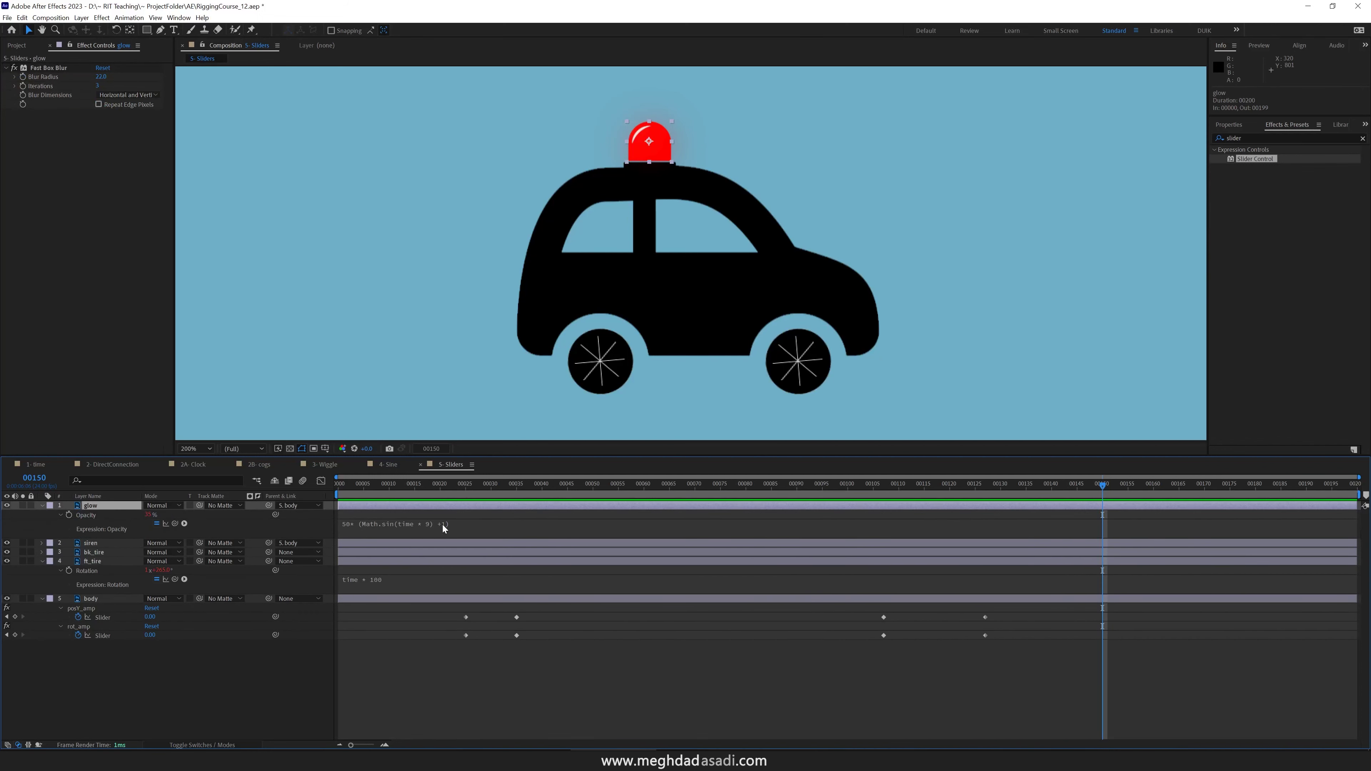
Add two Slider Control effects named amp and freq to the glow layer
double_click(1247, 159)
key(Return)
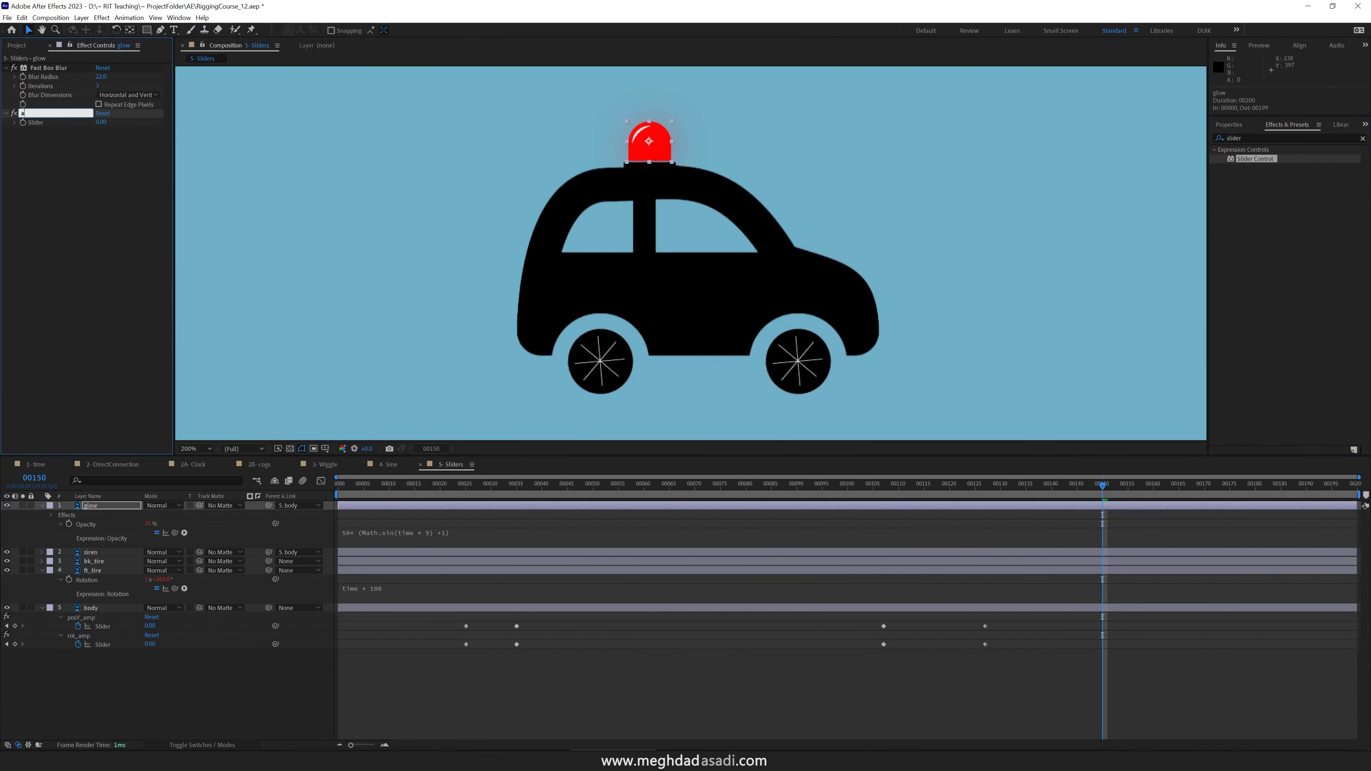
text(amp)
key(Return)
key(ctrl+d)
key(Return)
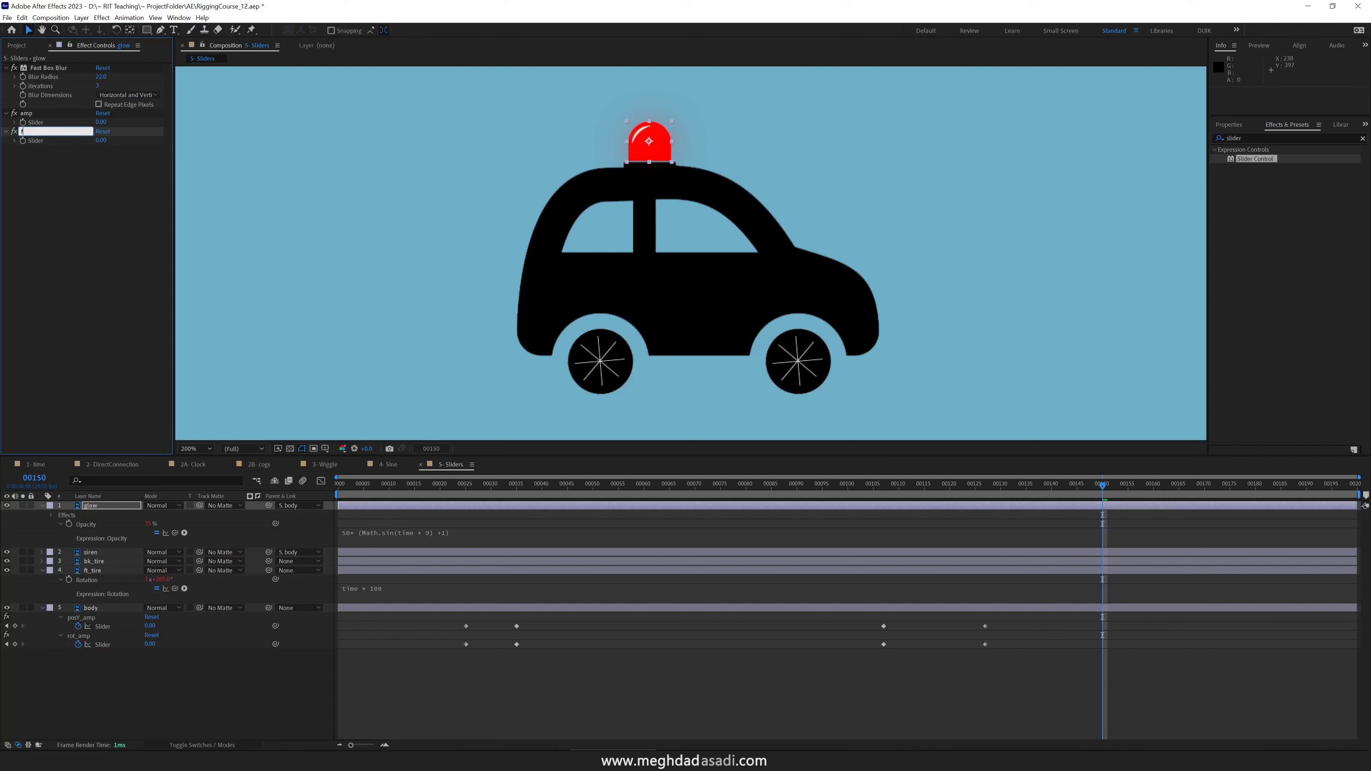
text(freq)
key(Return)
Set the glow's amp slider to 50 and link it in place of the 50 in the Opacity expression
click(364, 532)
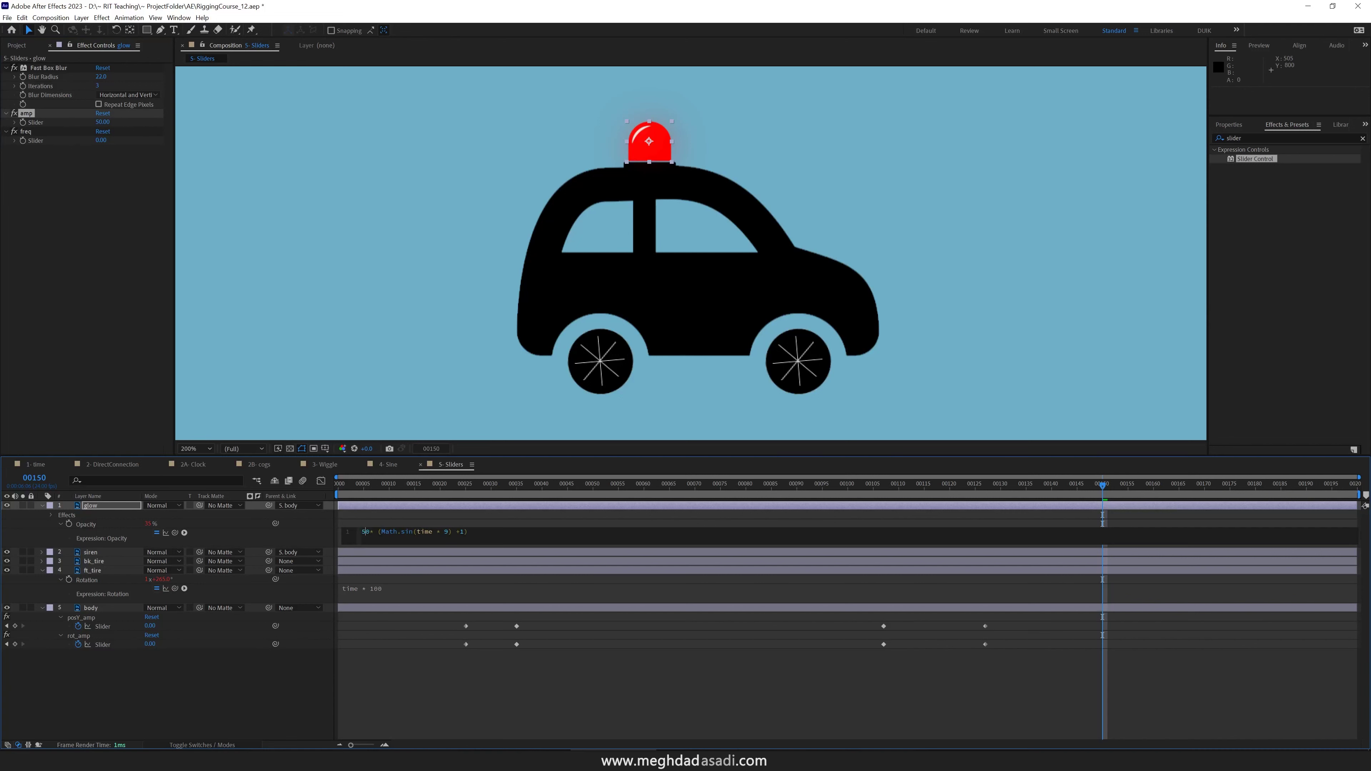
double_click(365, 532)
key(BackSpace)
drag(175, 532, 32, 123)
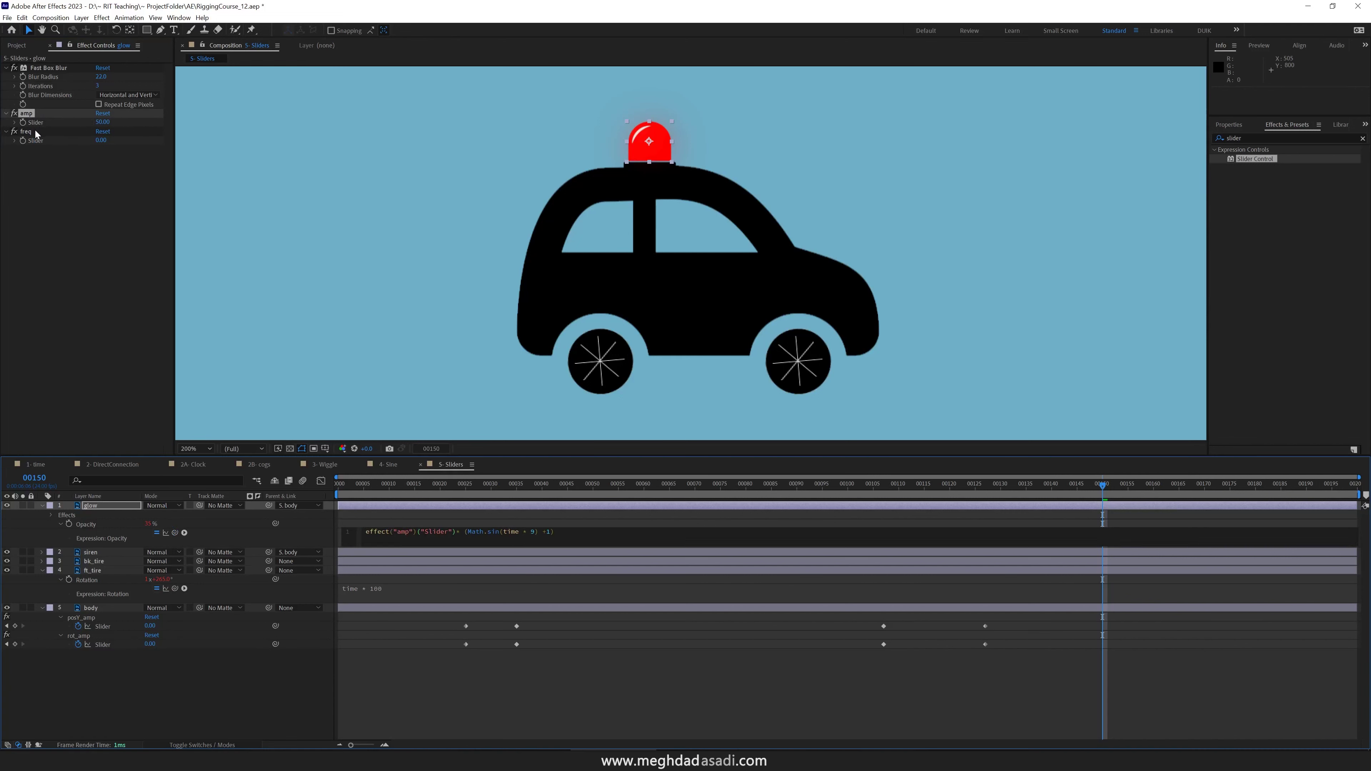
Replace the 9 in the glow's Opacity expression with a link to the freq slider, set freq to 9 and preview
double_click(533, 532)
key(BackSpace)
drag(174, 532, 33, 140)
click(101, 140)
text(9)
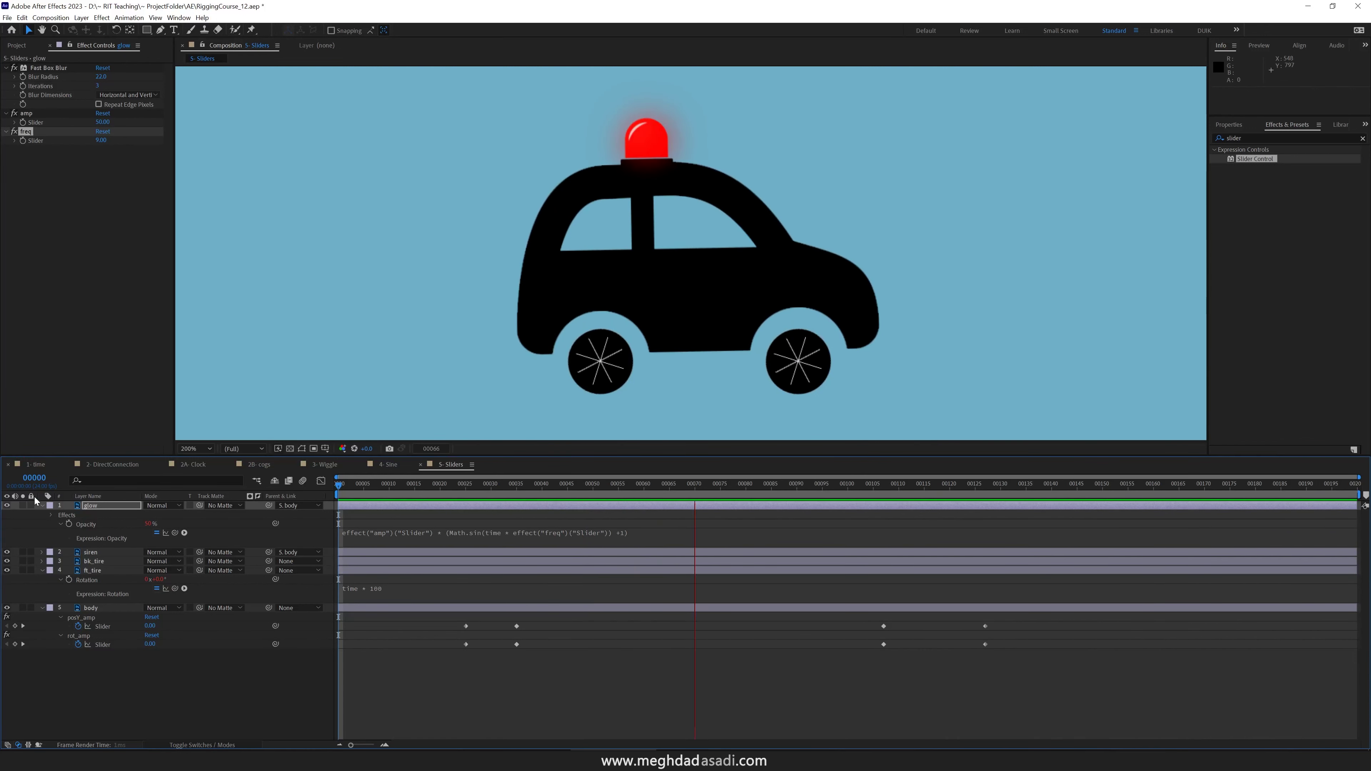
key(space)
At frame 35, enable keyframing on the glow's amp slider and show only the layer's keyframed properties
click(42, 506)
click(516, 485)
click(23, 123)
key(y)
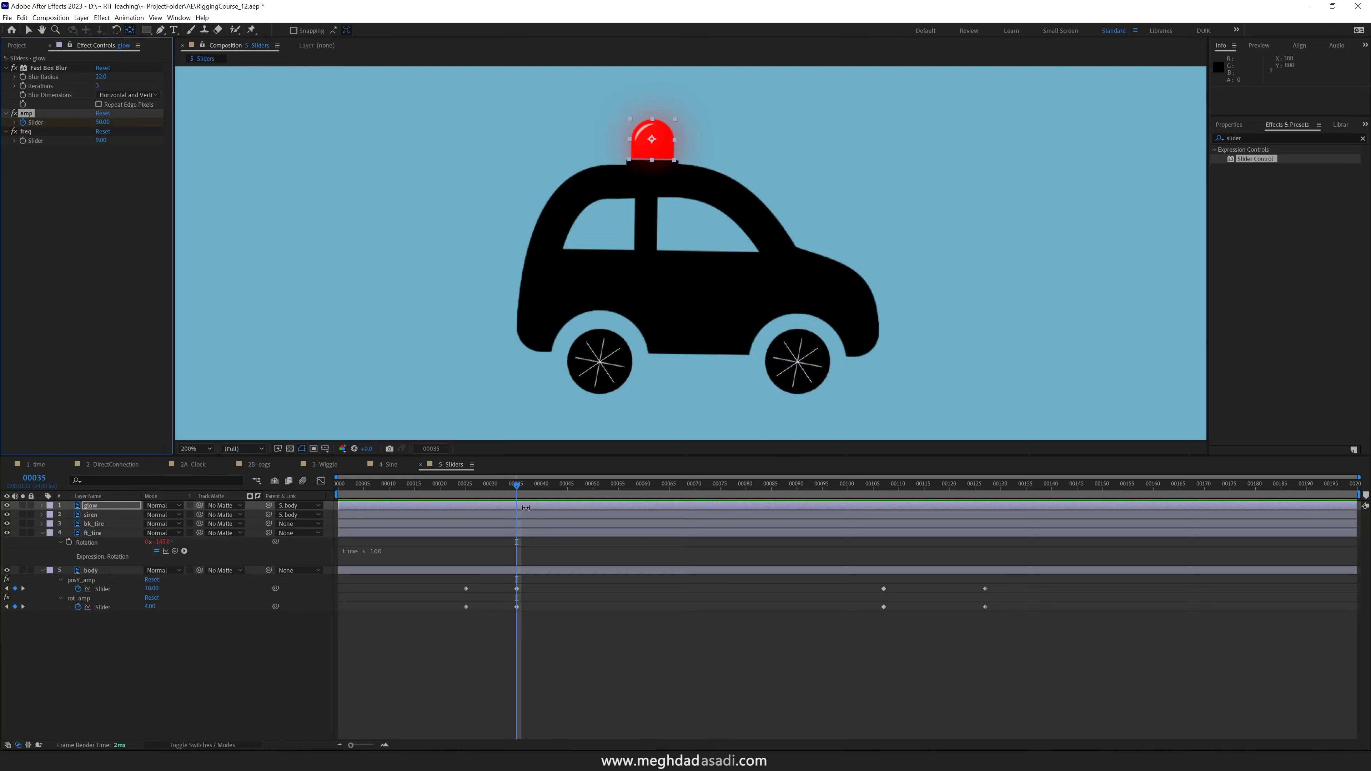
key(u)
Set the glow's amp slider to 0 at frame 25 and preview the siren fading in
drag(516, 484, 464, 485)
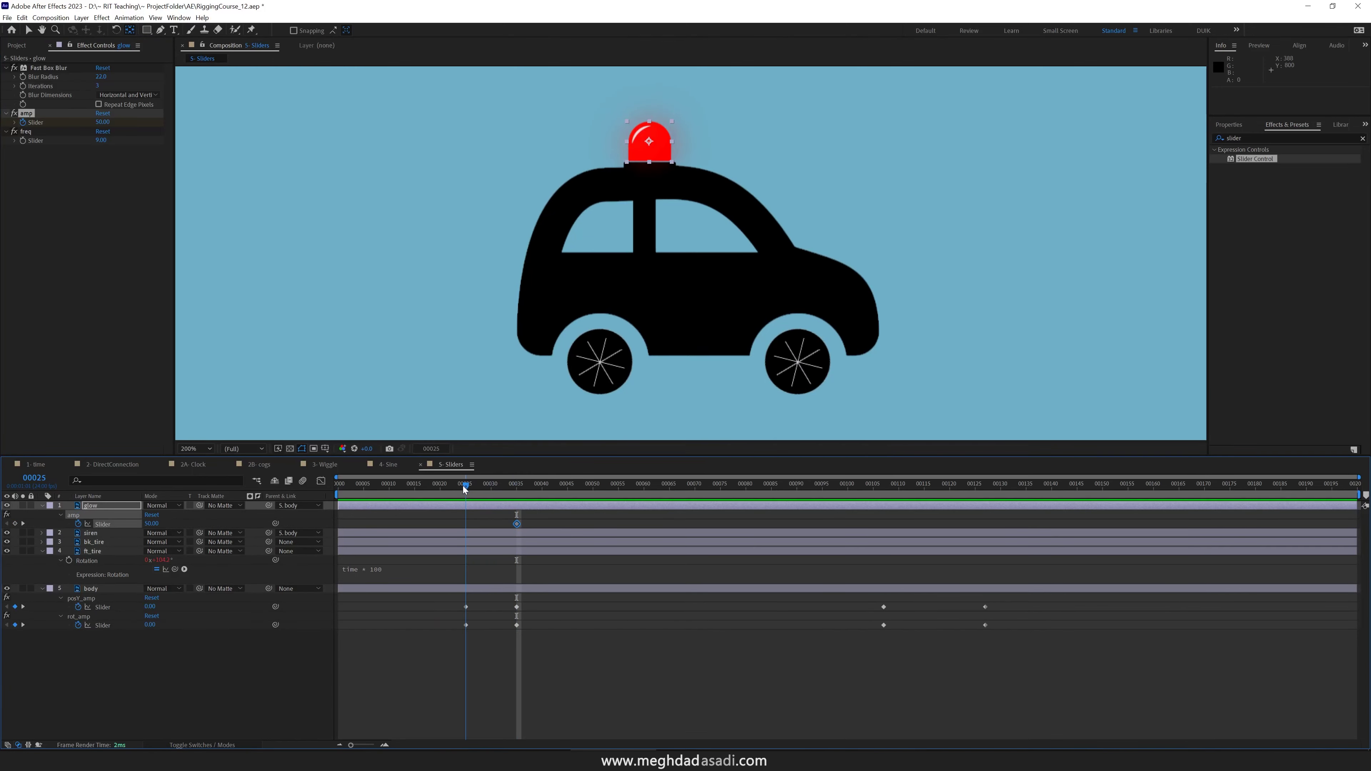
click(102, 123)
text(0)
key(Return)
key(space)
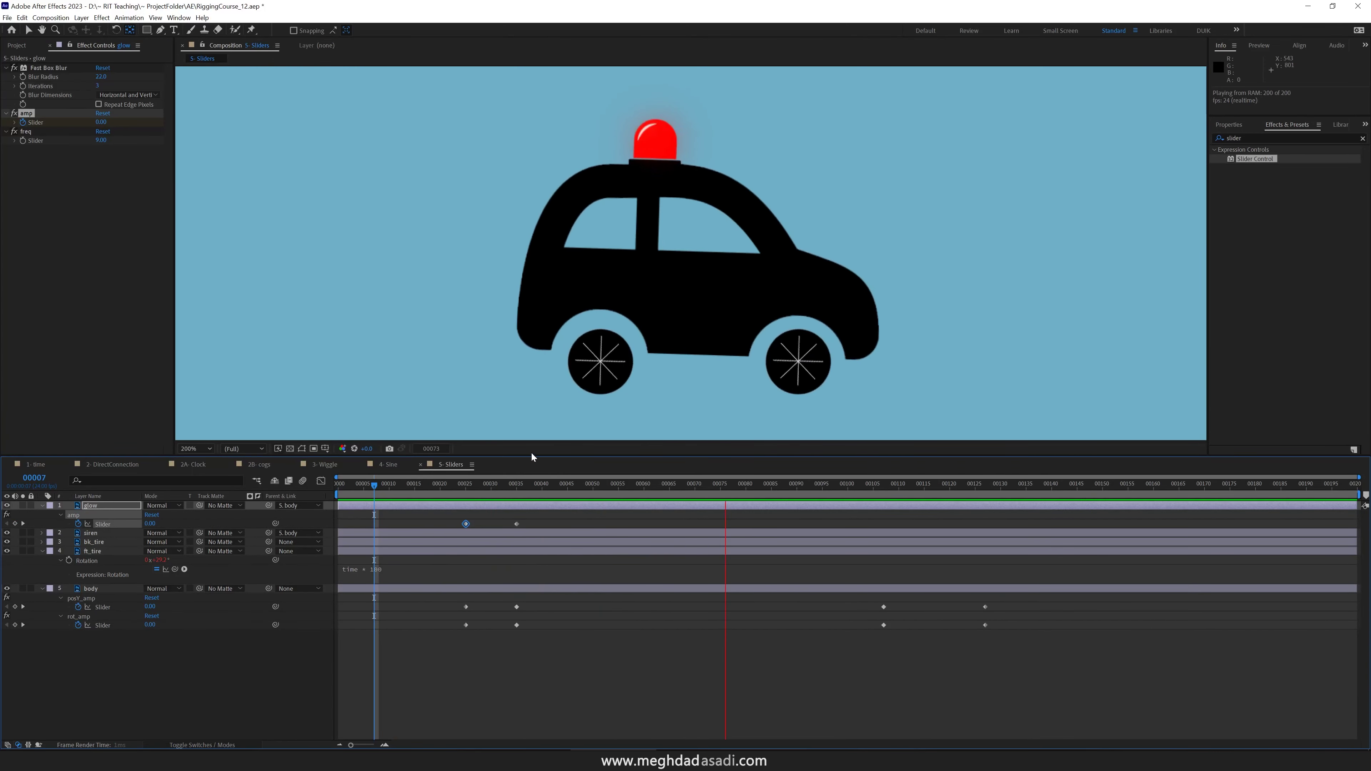
Add a keyframe to the glow's amp slider at frame 117, and change the composition's background colour to dark grey
key(space)
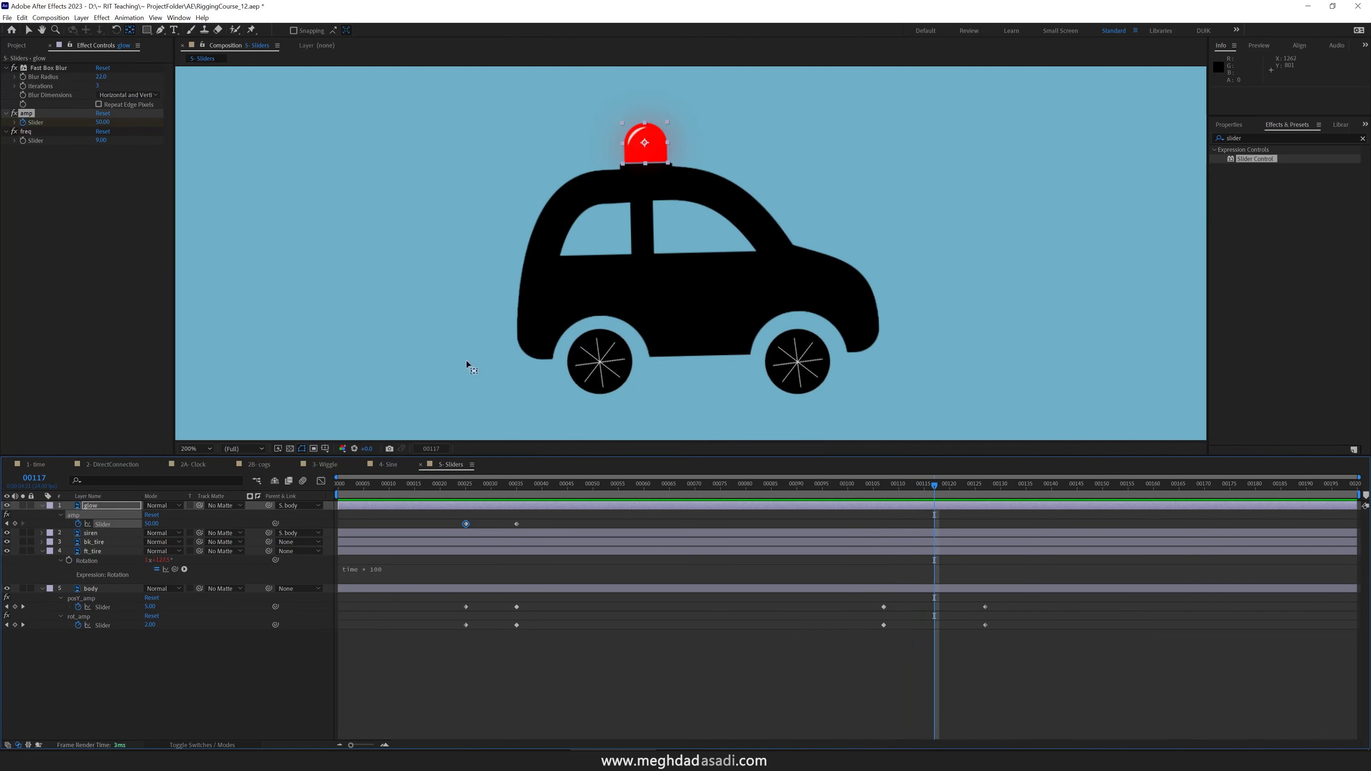
click(15, 523)
key(k)
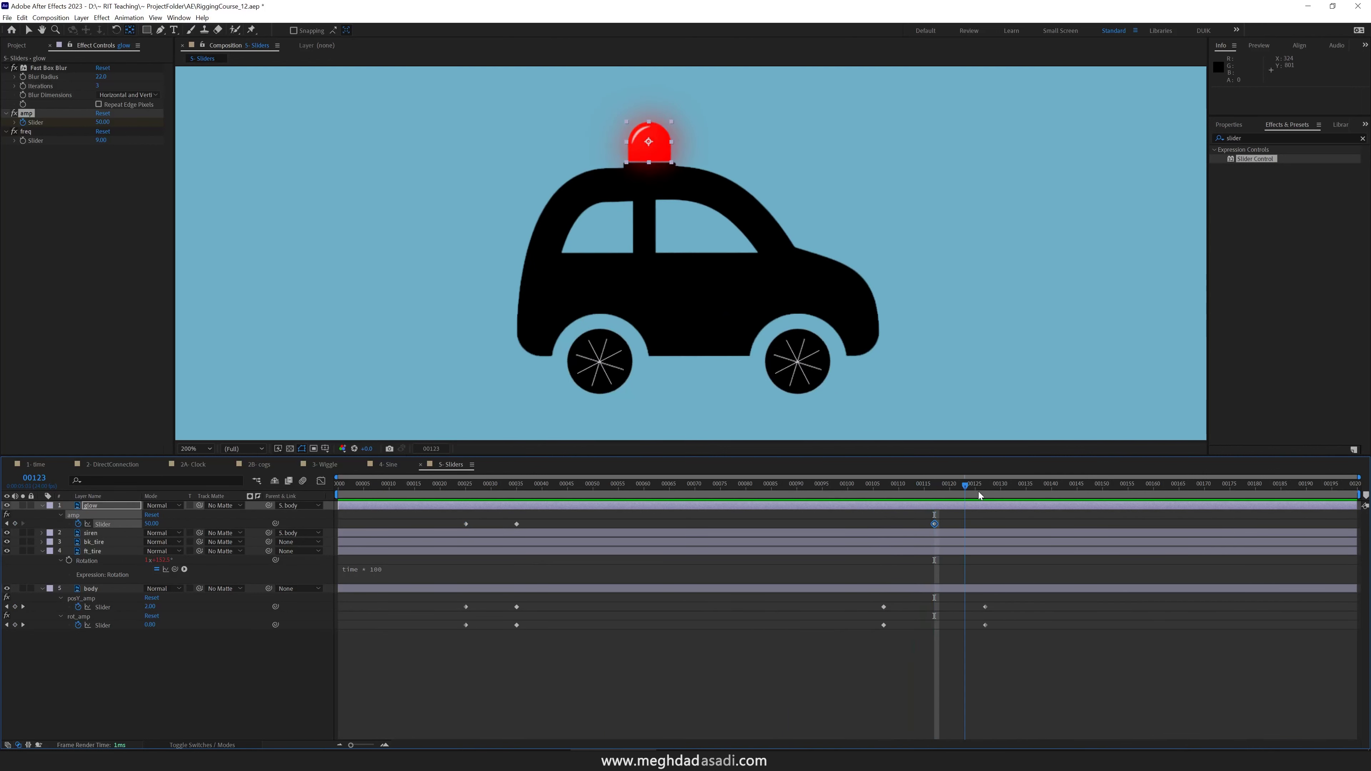
key(ctrl+k)
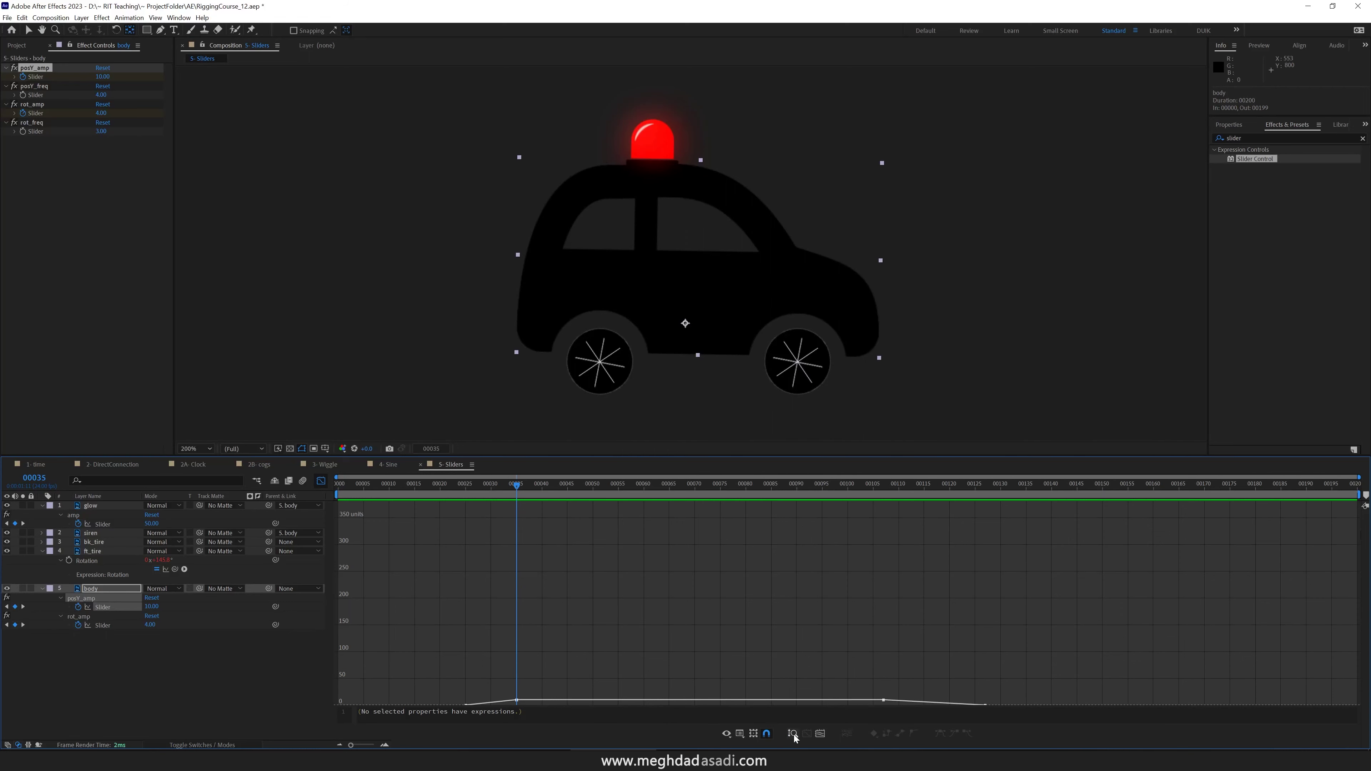
Fit the posY_amp curve in the Graph Editor, raise its two upper keyframes to about 25, and preview
click(792, 733)
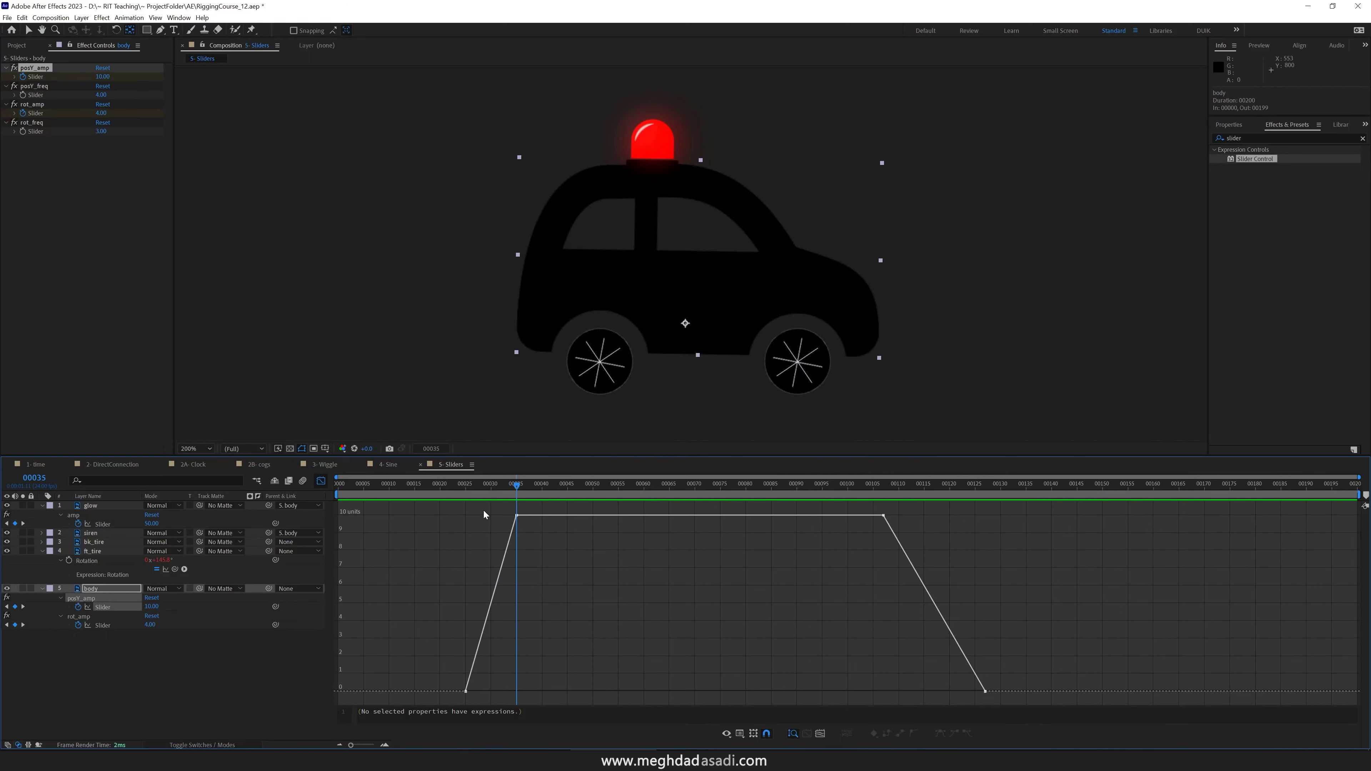
mouse_move(516, 516)
mouse_move(515, 516)
mouse_down()
mouse_move(527, 440)
mouse_move(518, 514)
mouse_up()
click(344, 485)
key(space)
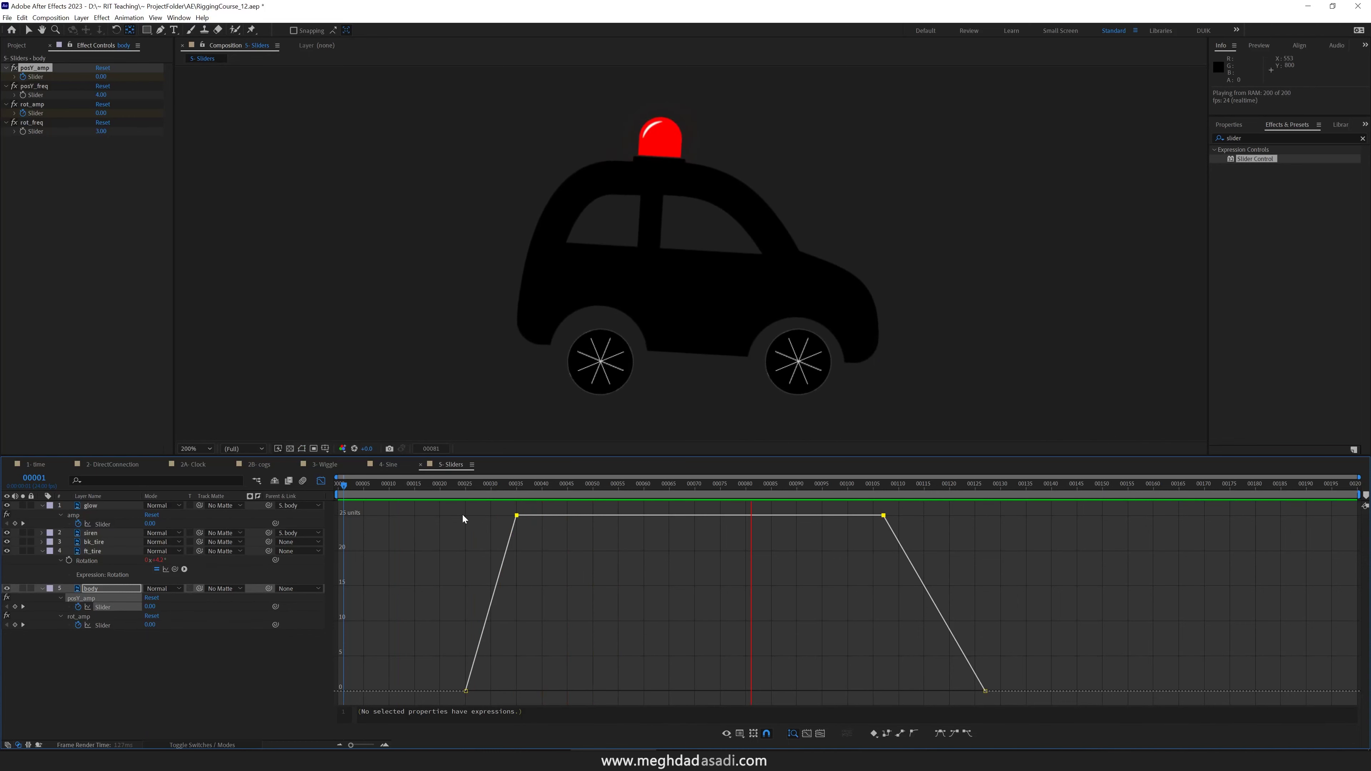
key(space)
Raise rot_amp's upper keyframes to about 12, apply Easy Ease to both body amplitude sliders' keyframes, and preview
click(321, 481)
drag(1017, 603, 883, 604)
key(F9)
click(321, 481)
key(space)
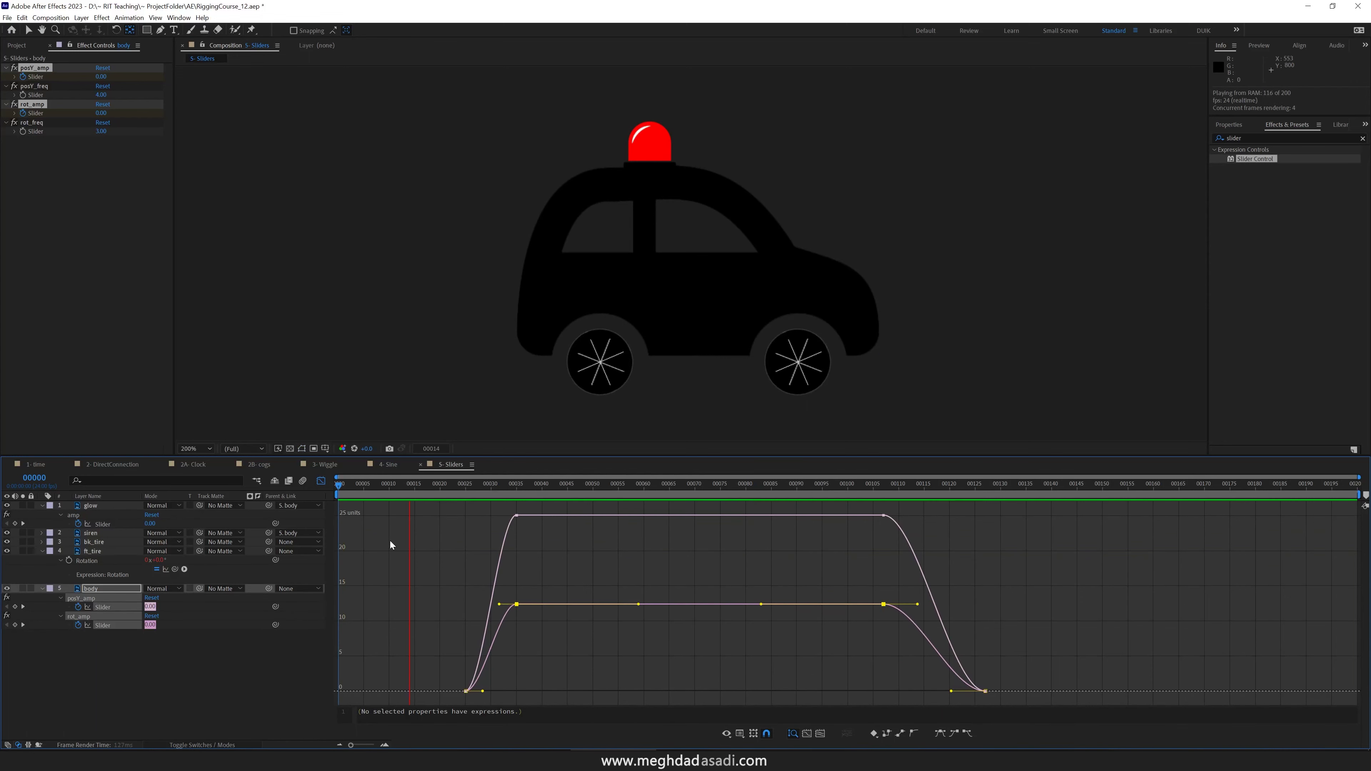